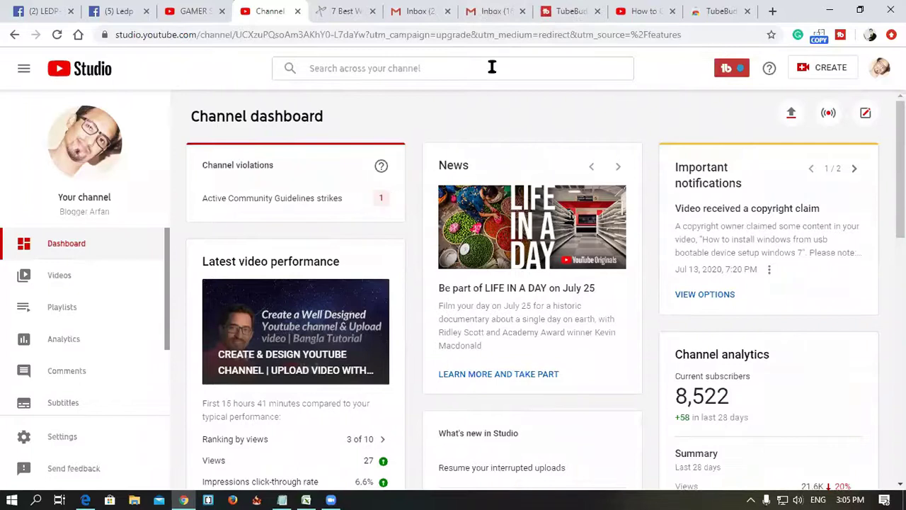
From the account menu's Switch account list, move to the Sleeping Meditation Music channel
{"action": "left_click", "coordinate": [572, 11]}
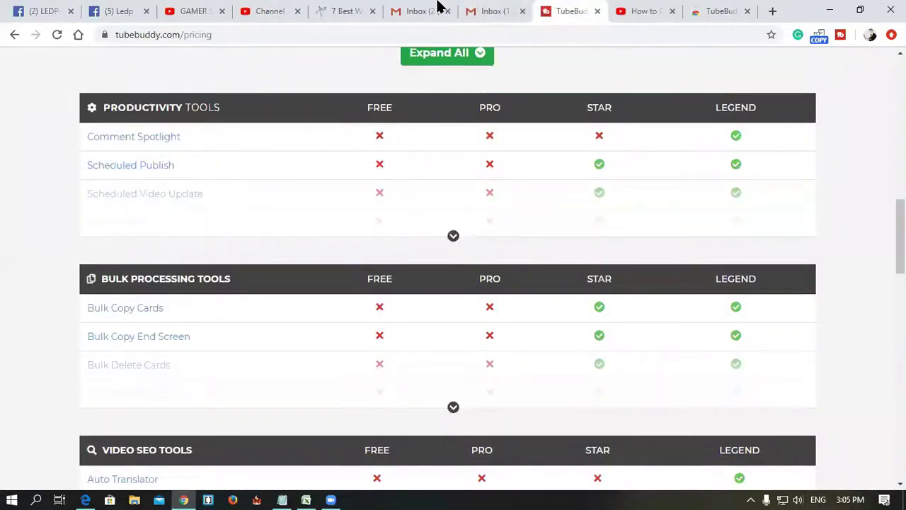
{"action": "left_click", "coordinate": [256, 9]}
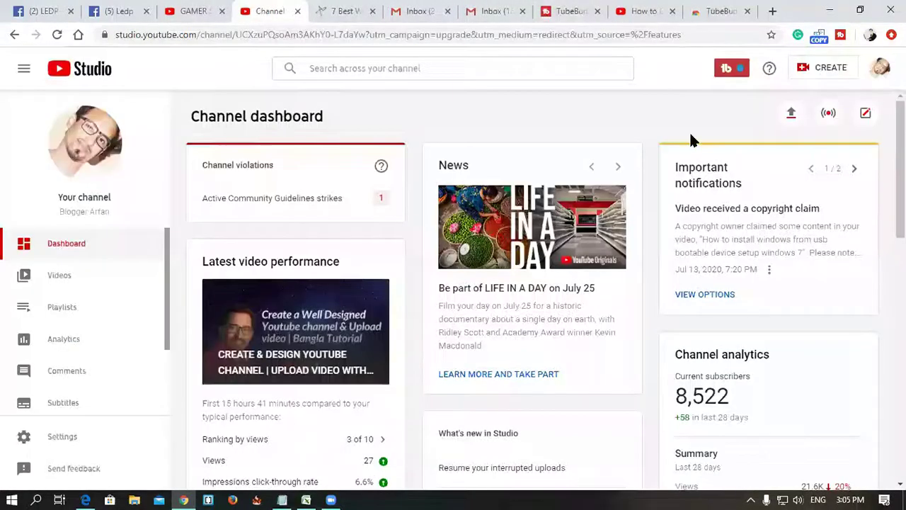
{"action": "left_click", "coordinate": [880, 68]}
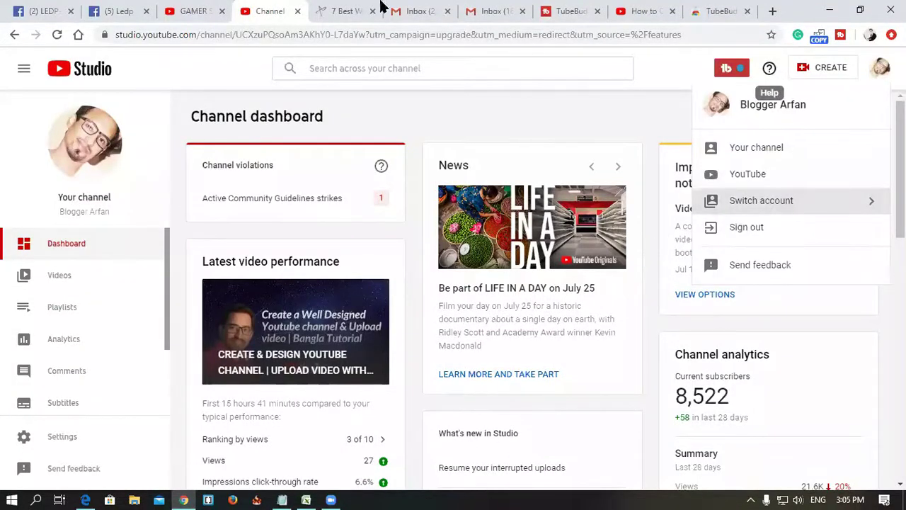
{"action": "left_click", "coordinate": [757, 201]}
{"action": "scroll", "coordinate": [768, 323], "scroll_direction": "down", "scroll_amount": 5}
{"action": "scroll", "coordinate": [778, 348], "scroll_direction": "down", "scroll_amount": 5}
{"action": "scroll", "coordinate": [784, 343], "scroll_direction": "down", "scroll_amount": 3}
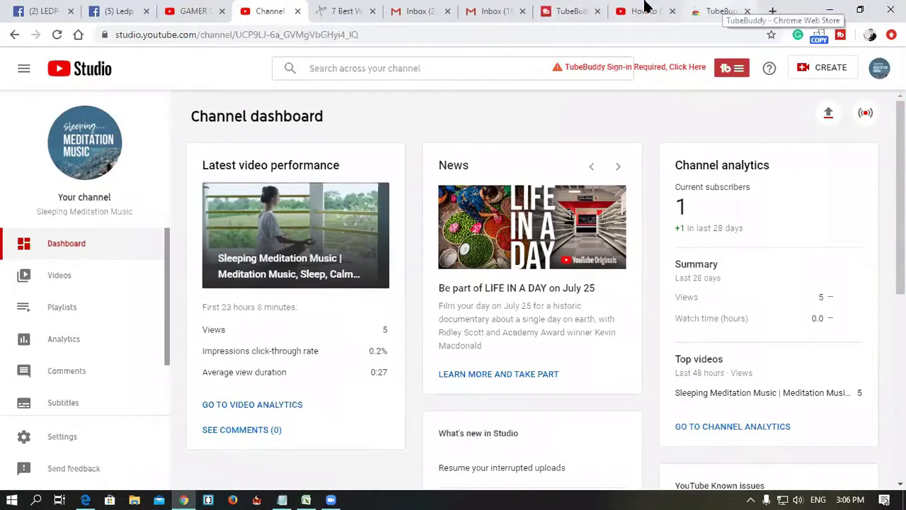
Load google.com in a new Chrome tab, then return to the YouTube Studio Channel tab
{"action": "left_click", "coordinate": [704, 8]}
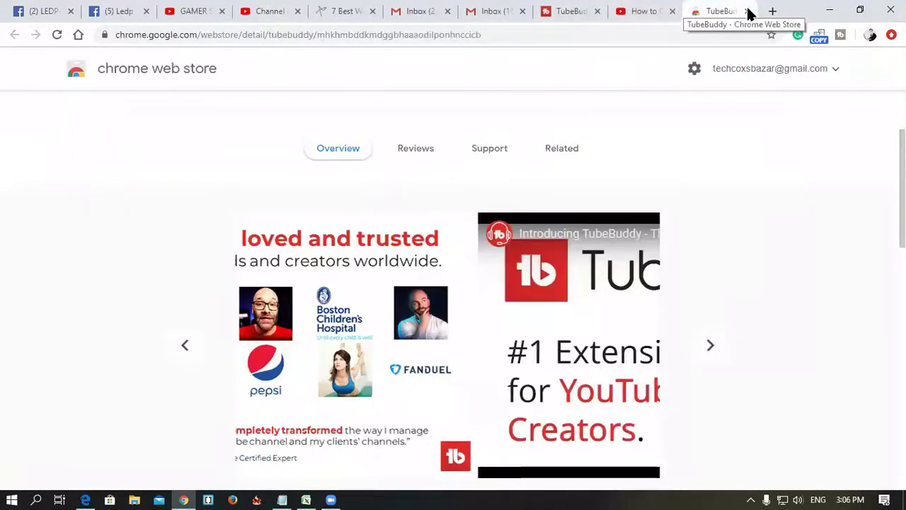
{"action": "left_click", "coordinate": [772, 10]}
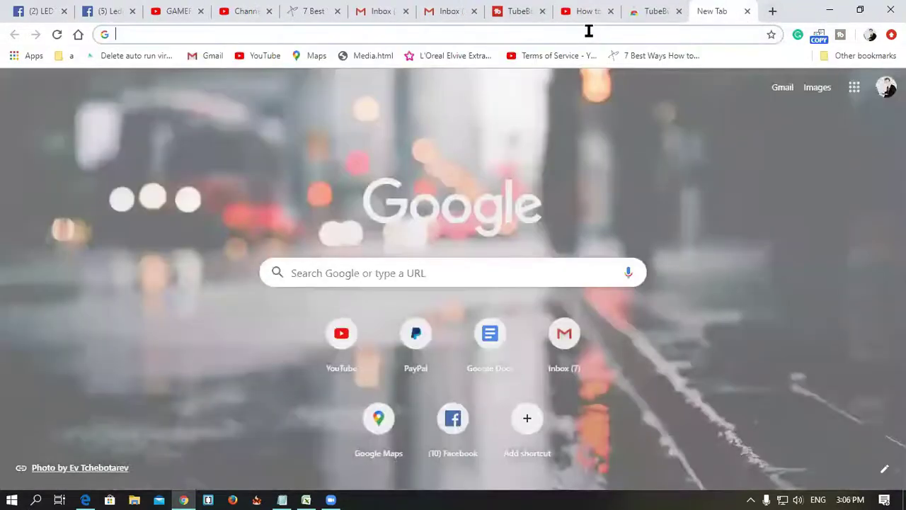
{"action": "type", "text": "googole"}
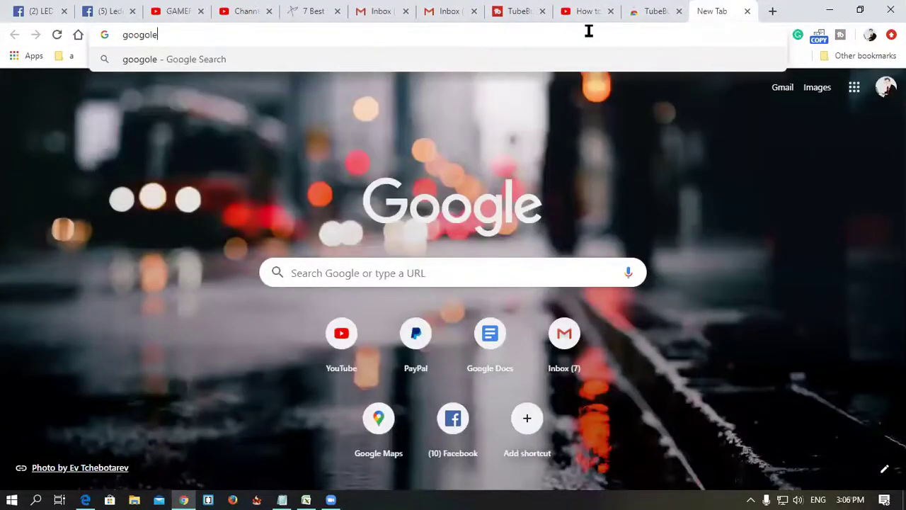
{"action": "key", "text": "BackSpace"}
{"action": "key", "text": "BackSpace"}
{"action": "key", "text": "BackSpace"}
{"action": "type", "text": "le"}
{"action": "key", "text": "Return"}
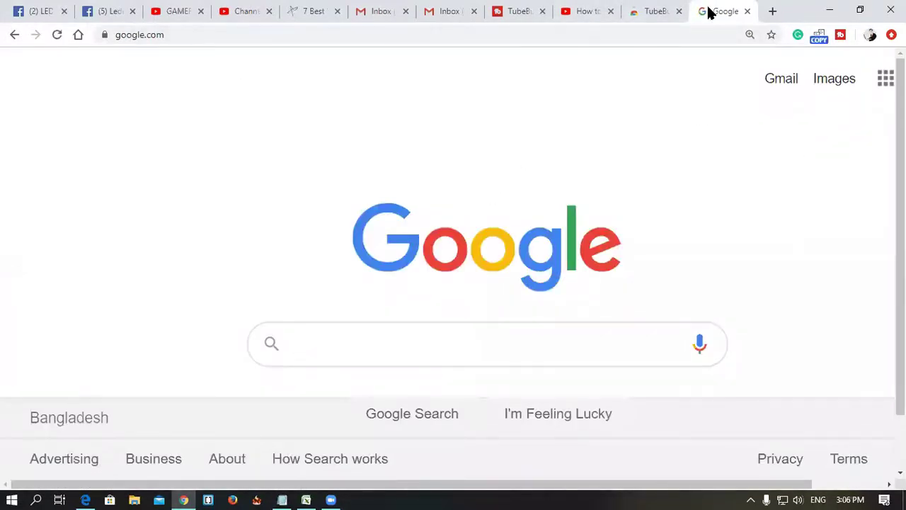
{"action": "left_click", "coordinate": [242, 9]}
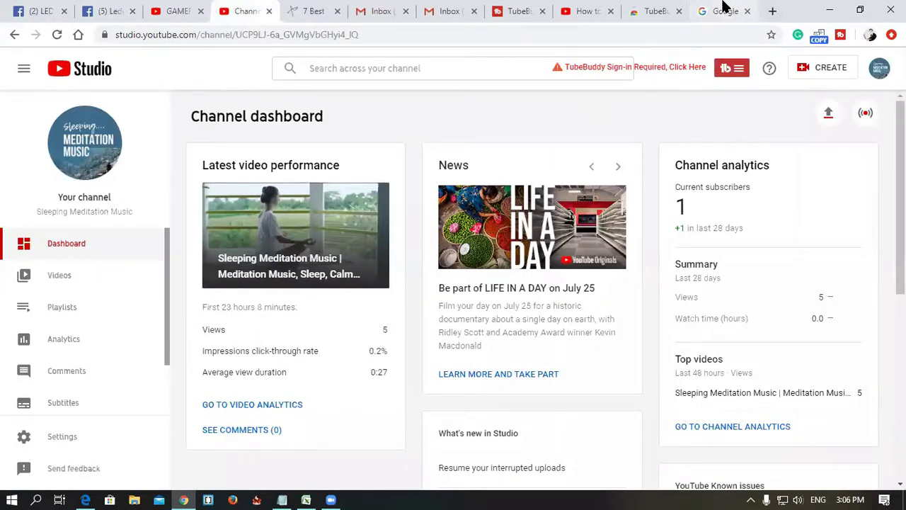
Open the 'How to import wordpress xml file' video and choose EDIT VIDEO
{"action": "left_click", "coordinate": [724, 9]}
{"action": "left_click", "coordinate": [251, 8]}
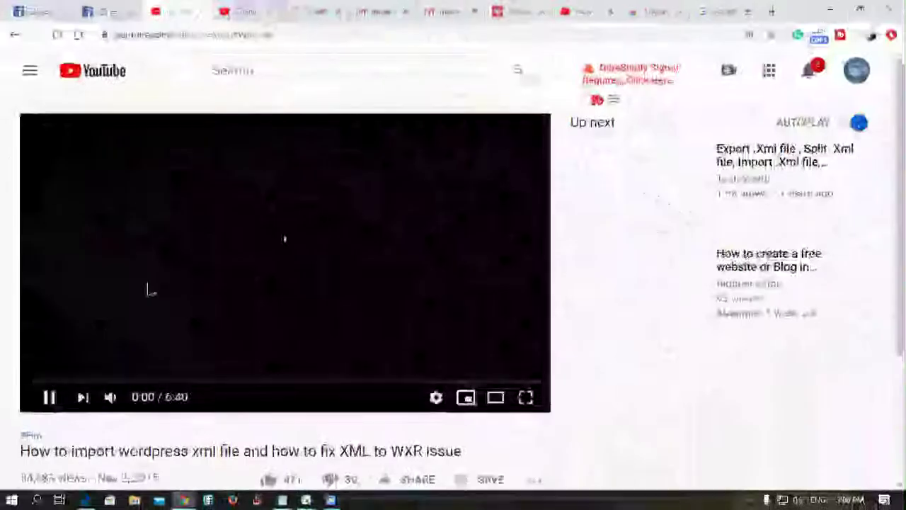
{"action": "scroll", "coordinate": [286, 197], "scroll_direction": "down", "scroll_amount": 3}
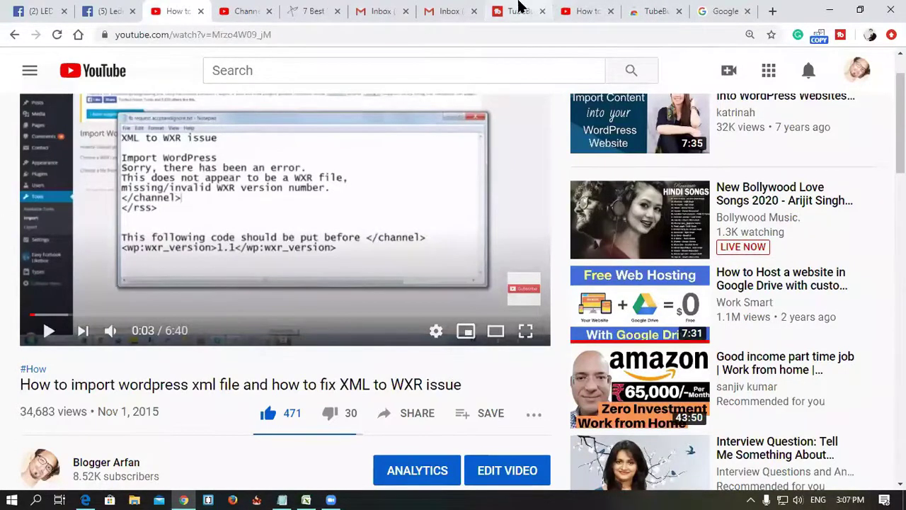
{"action": "left_click", "coordinate": [517, 10]}
{"action": "scroll", "coordinate": [495, 111], "scroll_direction": "up", "scroll_amount": 5}
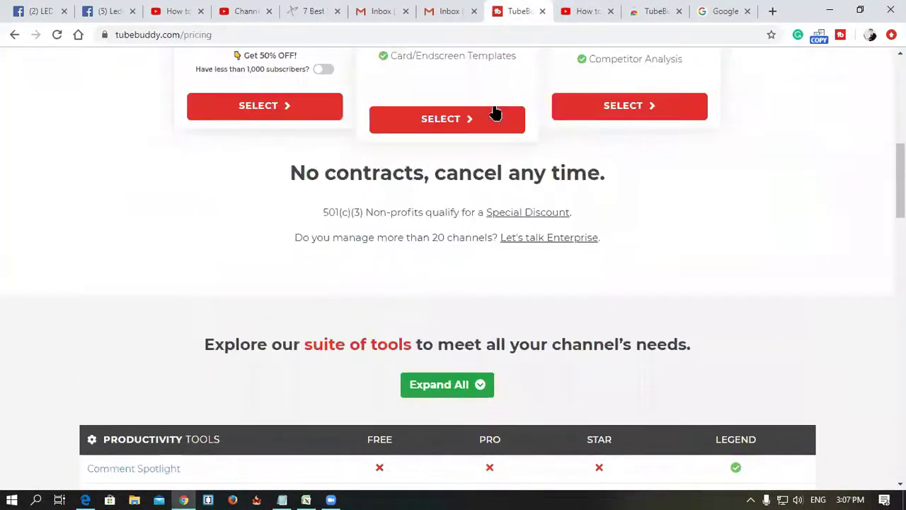
{"action": "scroll", "coordinate": [647, 121], "scroll_direction": "up", "scroll_amount": 5}
{"action": "scroll", "coordinate": [875, 132], "scroll_direction": "up", "scroll_amount": 3}
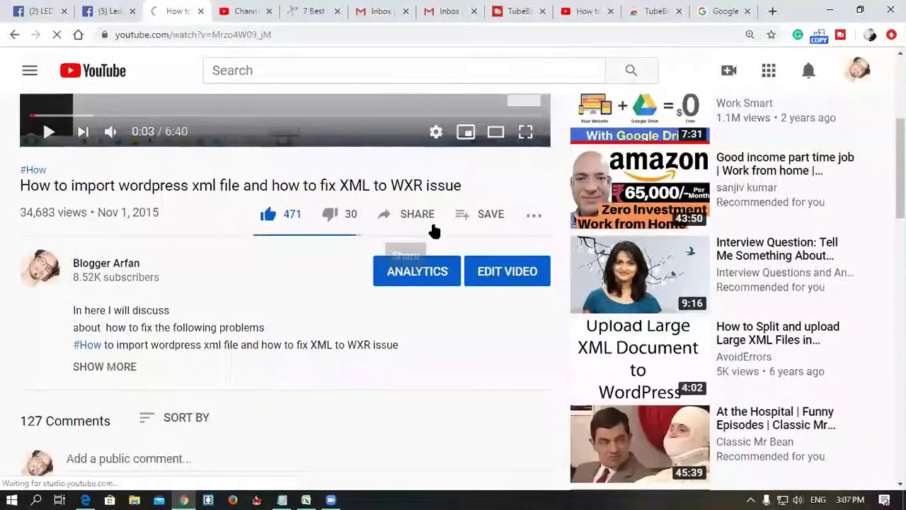
{"action": "left_click", "coordinate": [499, 271]}
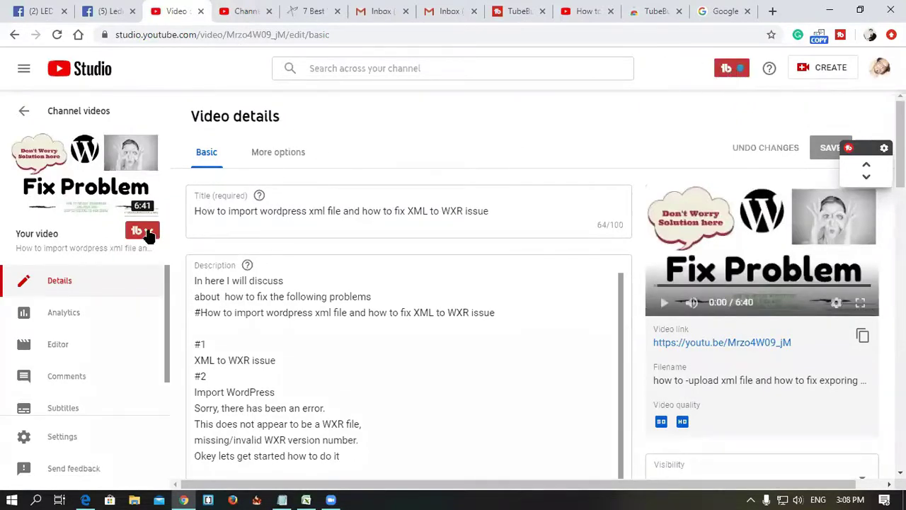
Scroll through the WordPress XML video's description and select the entire title text
{"action": "scroll", "coordinate": [216, 292], "scroll_direction": "down", "scroll_amount": 1}
{"action": "scroll", "coordinate": [216, 292], "scroll_direction": "down", "scroll_amount": 2}
{"action": "scroll", "coordinate": [216, 293], "scroll_direction": "down", "scroll_amount": 3}
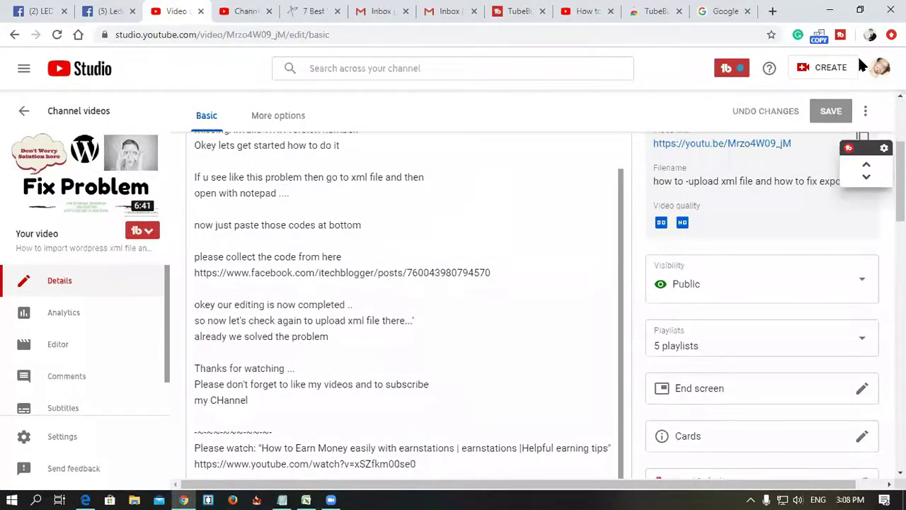
{"action": "scroll", "coordinate": [315, 234], "scroll_direction": "down", "scroll_amount": 3}
{"action": "scroll", "coordinate": [603, 288], "scroll_direction": "down", "scroll_amount": 3}
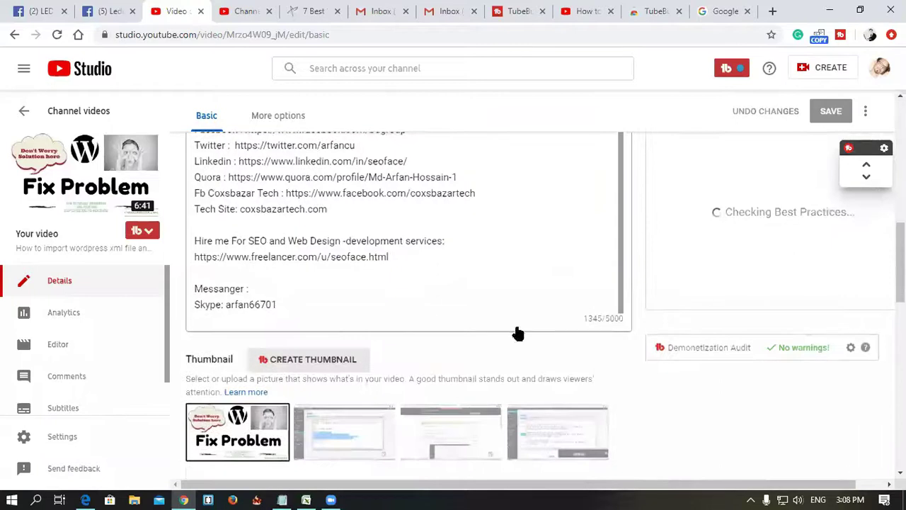
{"action": "scroll", "coordinate": [732, 345], "scroll_direction": "down", "scroll_amount": 2}
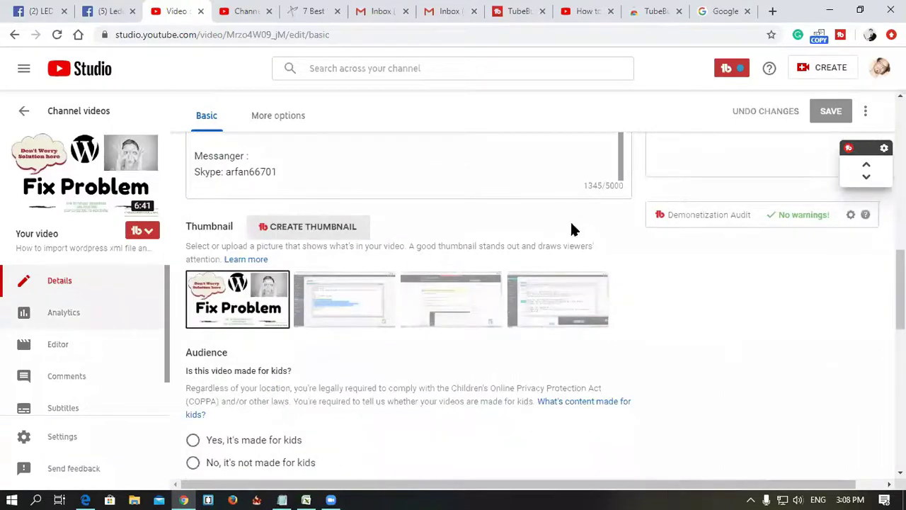
{"action": "scroll", "coordinate": [418, 235], "scroll_direction": "up", "scroll_amount": 3}
{"action": "scroll", "coordinate": [424, 214], "scroll_direction": "up", "scroll_amount": 2}
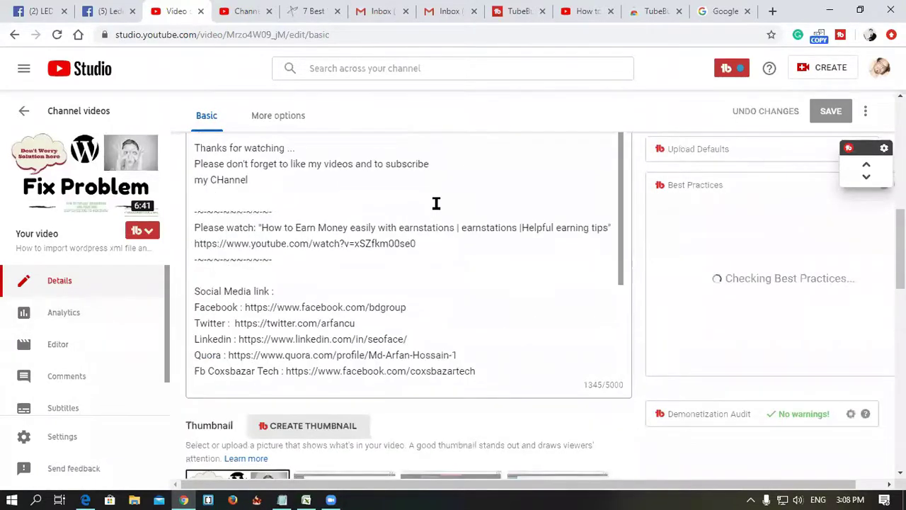
{"action": "scroll", "coordinate": [435, 202], "scroll_direction": "up", "scroll_amount": 5}
{"action": "scroll", "coordinate": [196, 207], "scroll_direction": "up", "scroll_amount": 2}
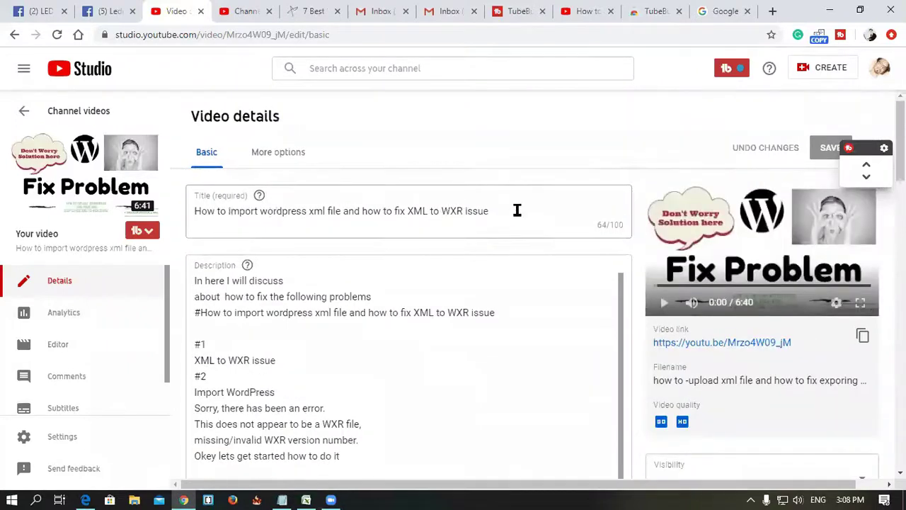
{"action": "left_click", "coordinate": [600, 222]}
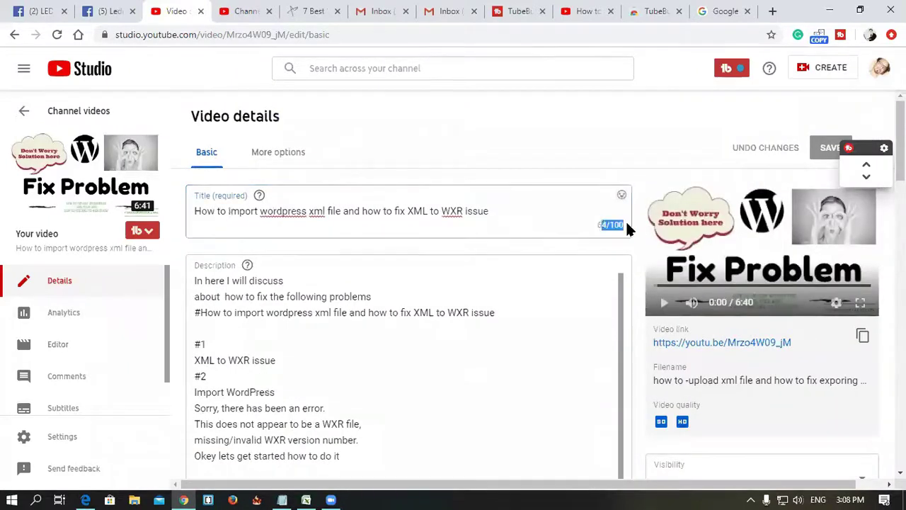
{"action": "key", "text": "ctrl+a"}
Scroll down the details page to the Tags box showing tags like 'WXR file'
{"action": "scroll", "coordinate": [398, 234], "scroll_direction": "down", "scroll_amount": 2}
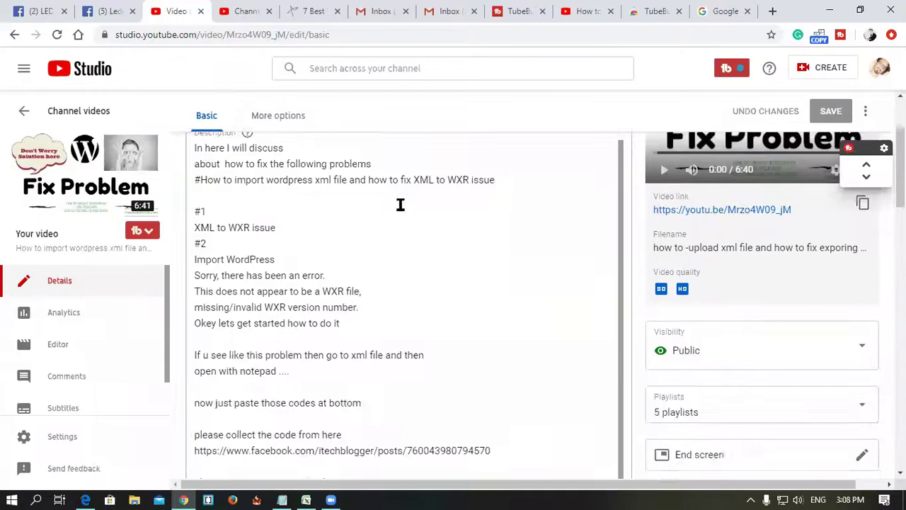
{"action": "scroll", "coordinate": [481, 269], "scroll_direction": "down", "scroll_amount": 2}
{"action": "scroll", "coordinate": [460, 318], "scroll_direction": "down", "scroll_amount": 3}
{"action": "scroll", "coordinate": [461, 318], "scroll_direction": "down", "scroll_amount": 3}
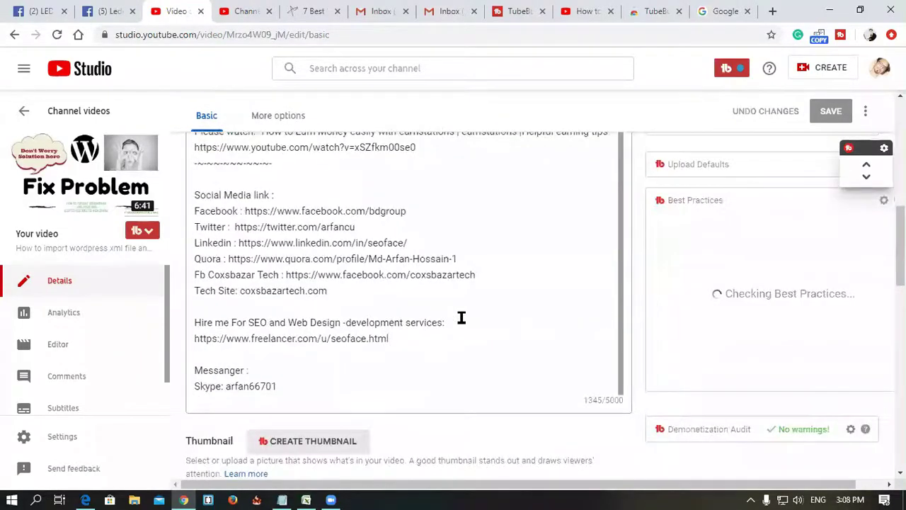
{"action": "scroll", "coordinate": [588, 234], "scroll_direction": "down", "scroll_amount": 2}
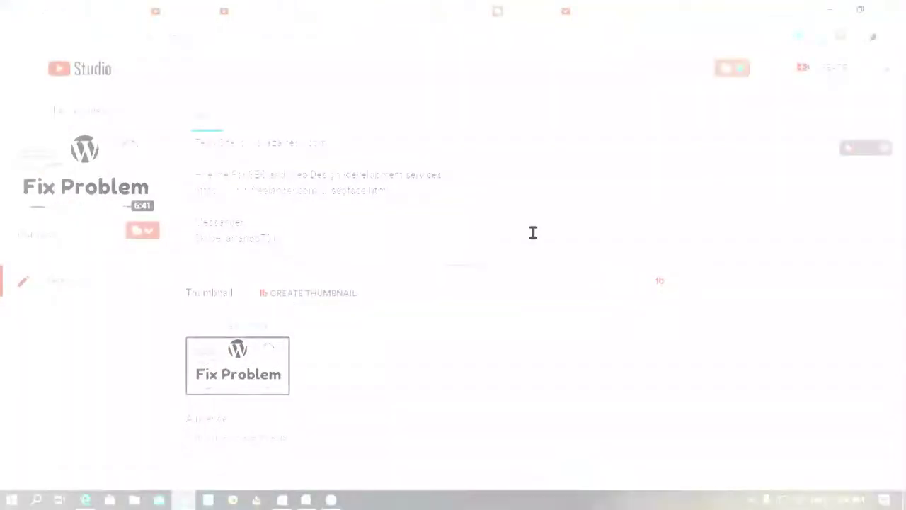
{"action": "scroll", "coordinate": [346, 253], "scroll_direction": "down", "scroll_amount": 2}
{"action": "scroll", "coordinate": [244, 258], "scroll_direction": "up", "scroll_amount": 1}
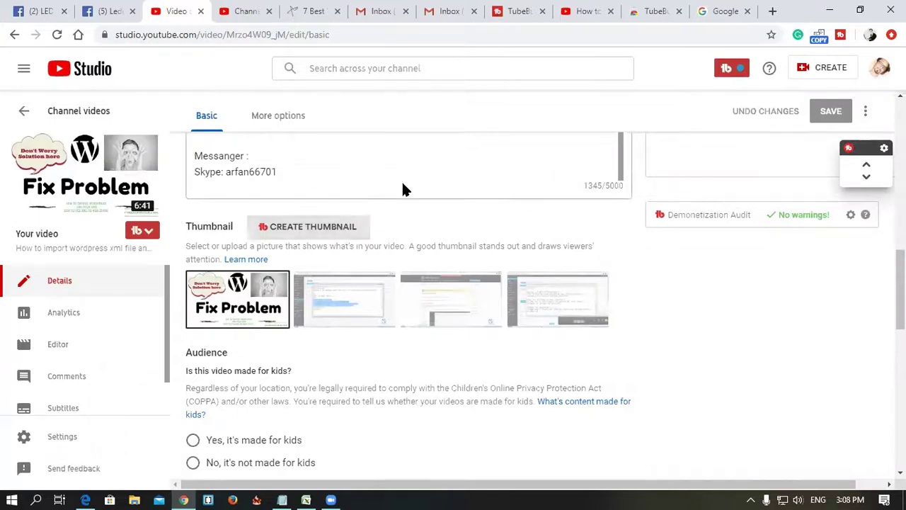
{"action": "scroll", "coordinate": [402, 185], "scroll_direction": "down", "scroll_amount": 2}
{"action": "scroll", "coordinate": [319, 213], "scroll_direction": "down", "scroll_amount": 2}
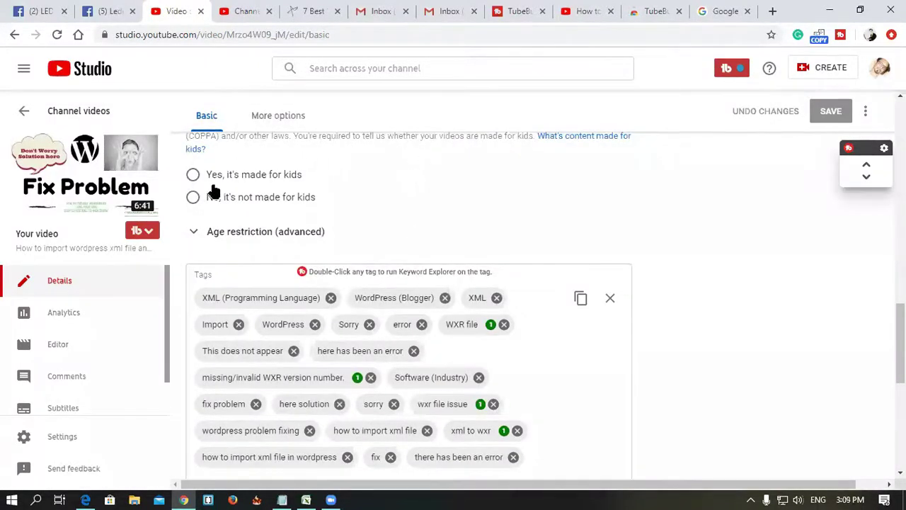
Scroll down the tag list to the 'wxr file' tag
{"action": "scroll", "coordinate": [320, 232], "scroll_direction": "down", "scroll_amount": 1}
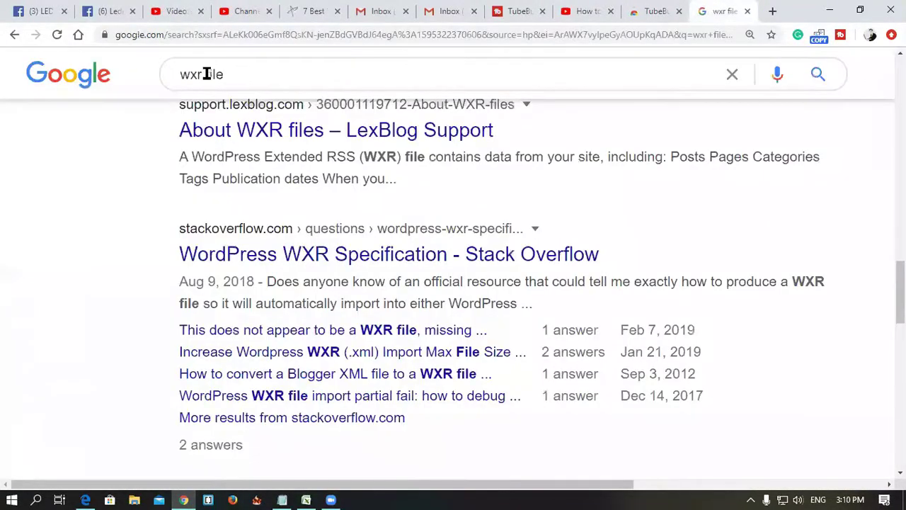
Rerun the Google search as 'WXR file' and browse the results
{"action": "double_click", "coordinate": [184, 78]}
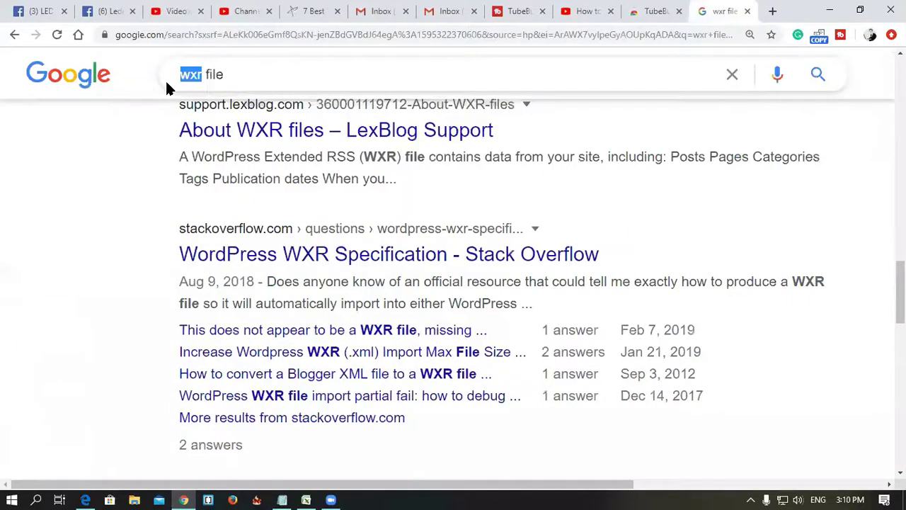
{"action": "type", "text": "WXR"}
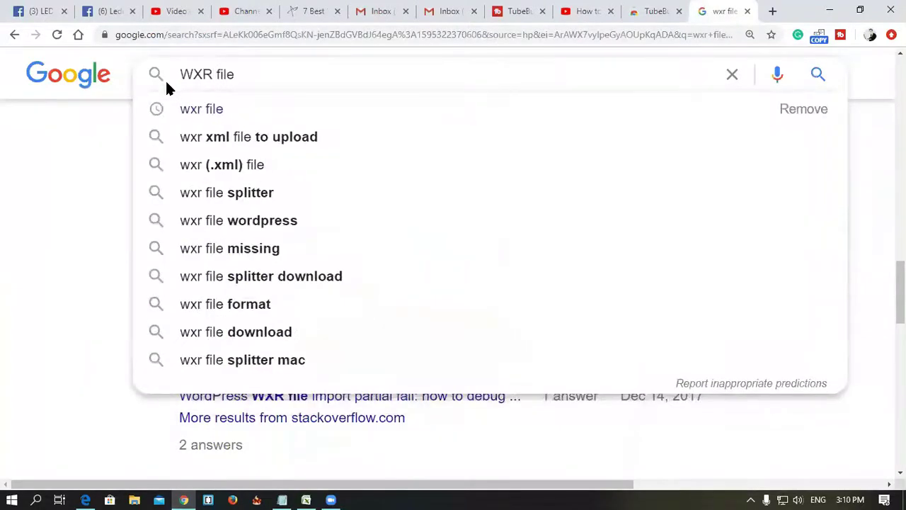
{"action": "key", "text": "Return"}
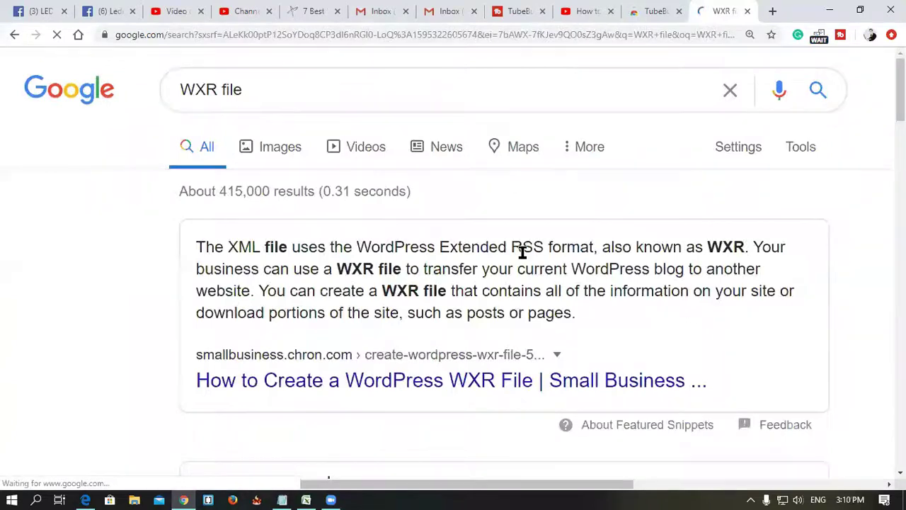
{"action": "scroll", "coordinate": [522, 255], "scroll_direction": "down", "scroll_amount": 4}
{"action": "scroll", "coordinate": [520, 265], "scroll_direction": "down", "scroll_amount": 3}
{"action": "scroll", "coordinate": [520, 283], "scroll_direction": "down", "scroll_amount": 5}
{"action": "scroll", "coordinate": [519, 295], "scroll_direction": "down", "scroll_amount": 5}
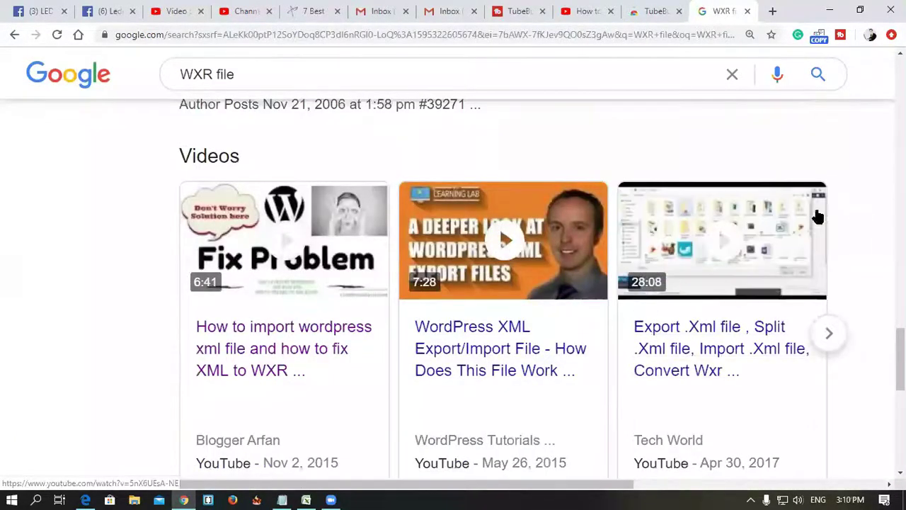
Select the 'WXR file' query text and copy it
{"action": "left_click_drag", "start_coordinate": [259, 75], "coordinate": [168, 69]}
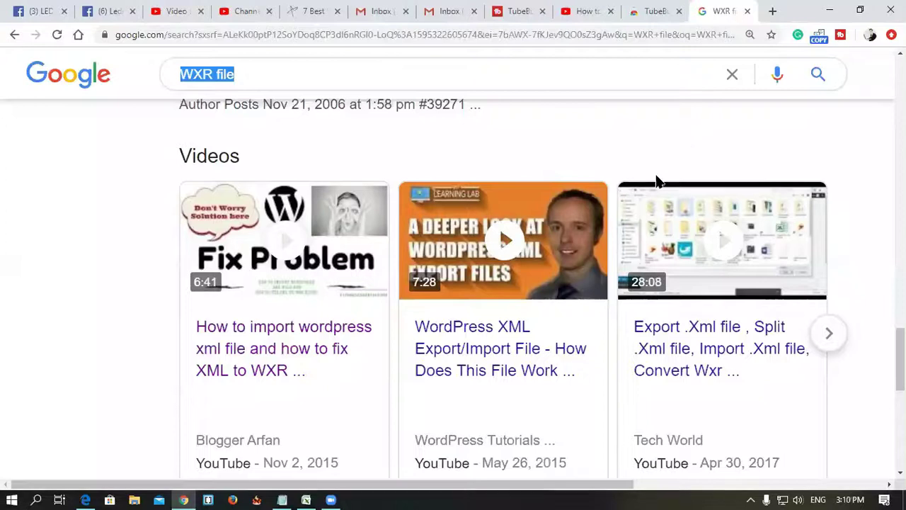
{"action": "scroll", "coordinate": [365, 145], "scroll_direction": "down", "scroll_amount": 2}
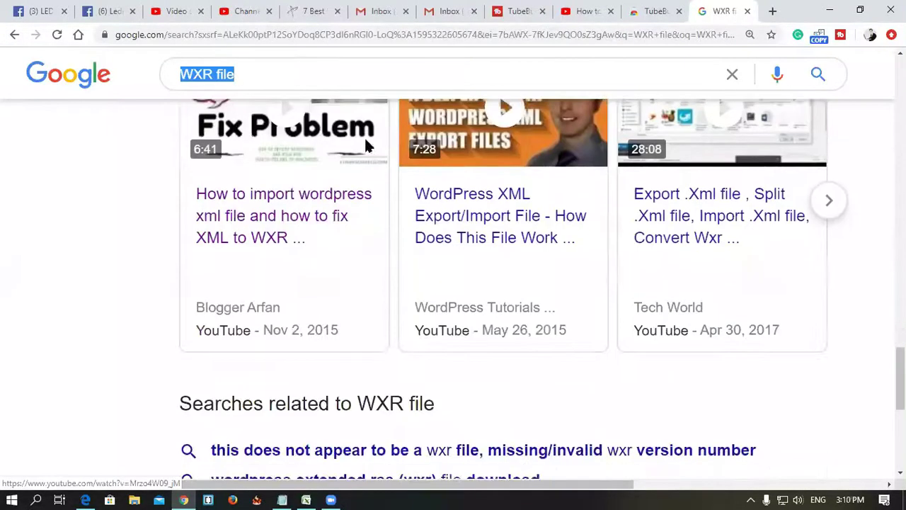
{"action": "scroll", "coordinate": [335, 265], "scroll_direction": "up", "scroll_amount": 2}
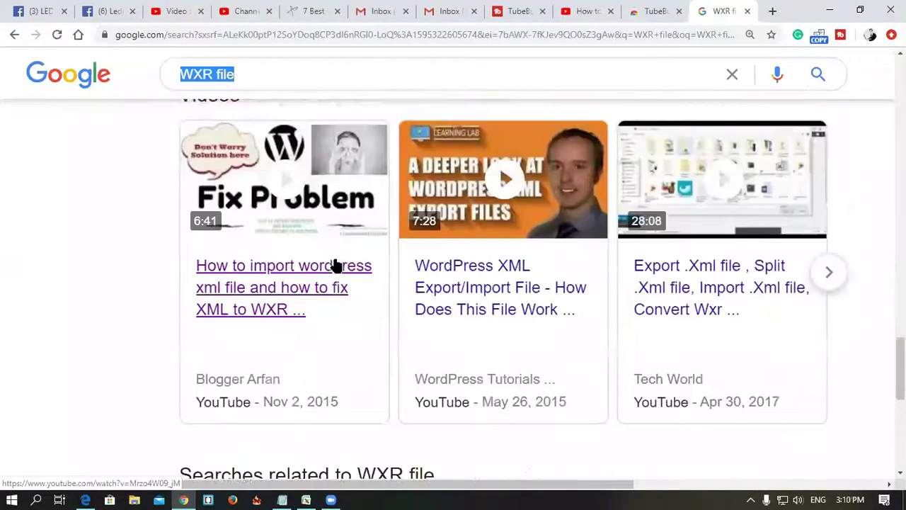
{"action": "scroll", "coordinate": [303, 333], "scroll_direction": "up", "scroll_amount": 3}
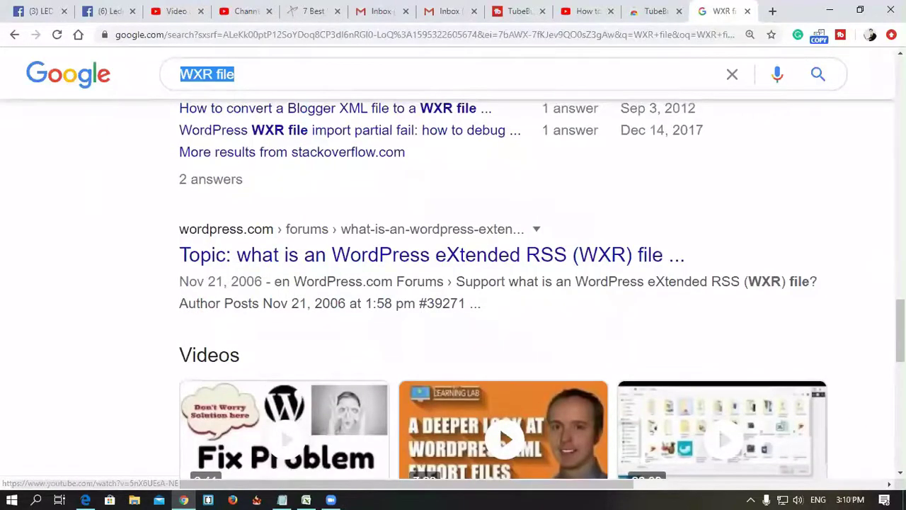
{"action": "scroll", "coordinate": [283, 283], "scroll_direction": "up", "scroll_amount": 8}
{"action": "scroll", "coordinate": [263, 132], "scroll_direction": "up", "scroll_amount": 7}
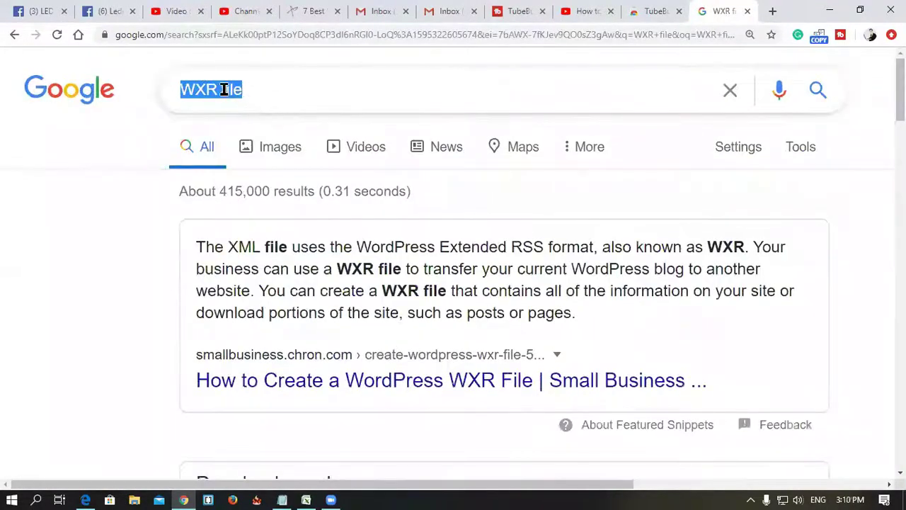
{"action": "right_click", "coordinate": [224, 89]}
{"action": "left_click", "coordinate": [255, 137]}
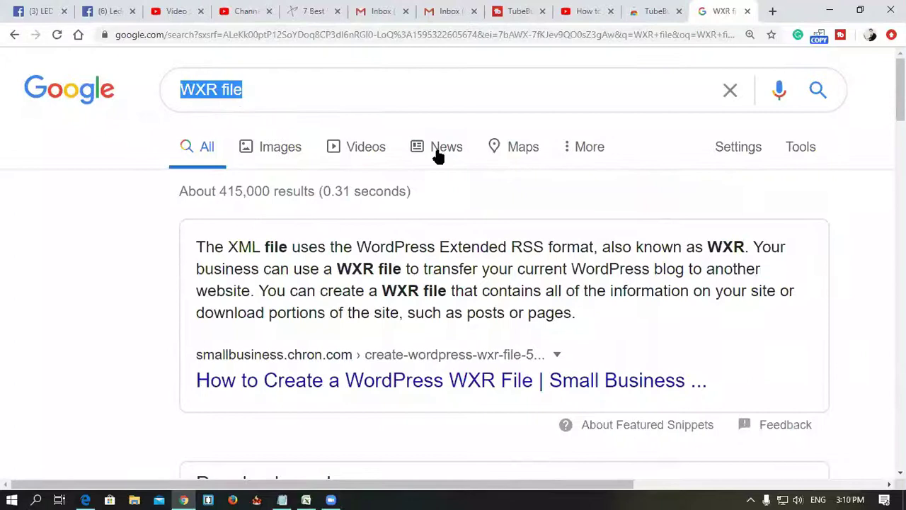
Filter the 'WXR file' results to Videos, scan them, and return to the Studio tag list
{"action": "left_click", "coordinate": [364, 147]}
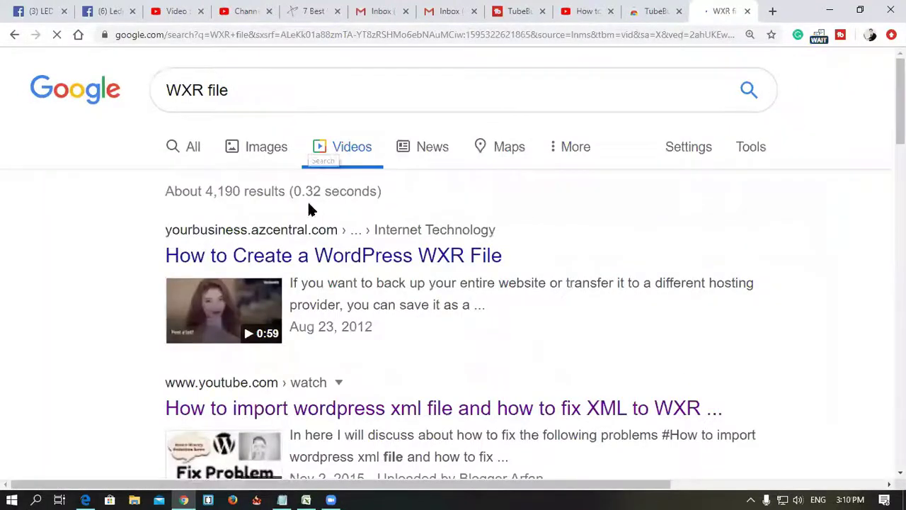
{"action": "scroll", "coordinate": [283, 198], "scroll_direction": "down", "scroll_amount": 1}
{"action": "scroll", "coordinate": [319, 170], "scroll_direction": "up", "scroll_amount": 1}
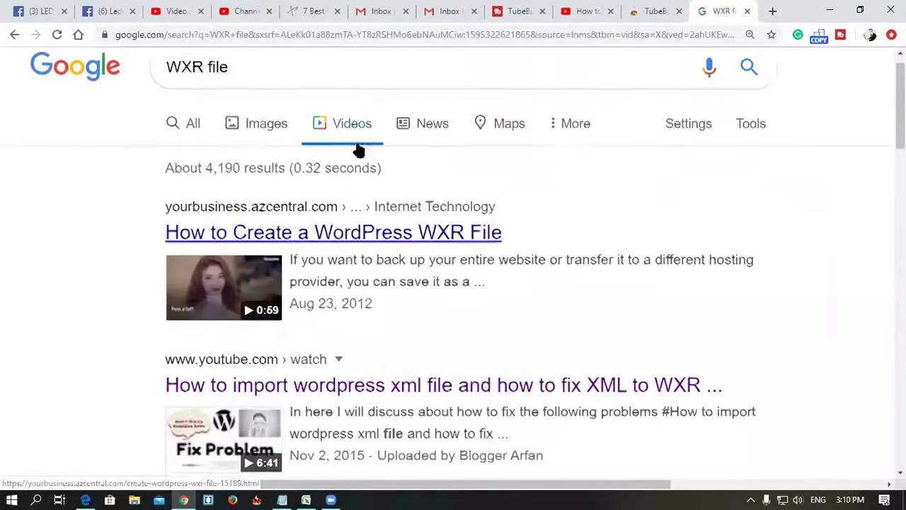
{"action": "scroll", "coordinate": [213, 403], "scroll_direction": "down", "scroll_amount": 1}
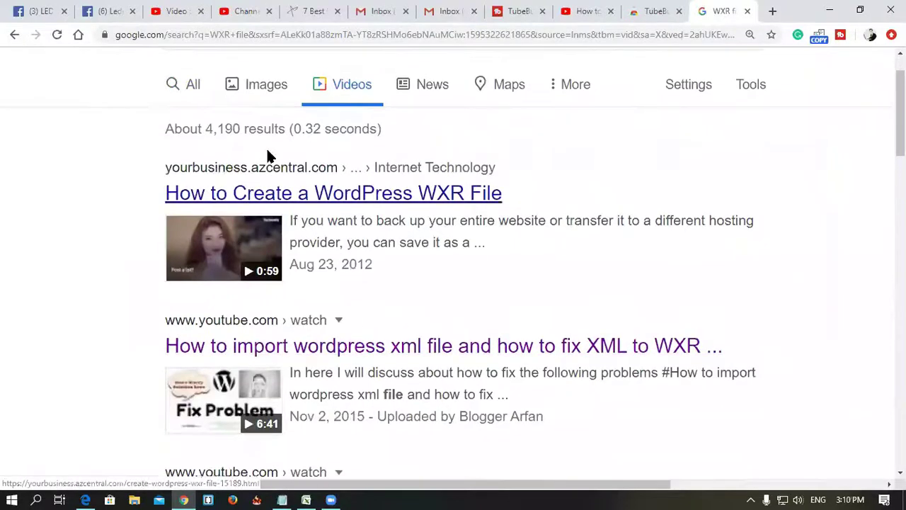
{"action": "scroll", "coordinate": [267, 151], "scroll_direction": "up", "scroll_amount": 1}
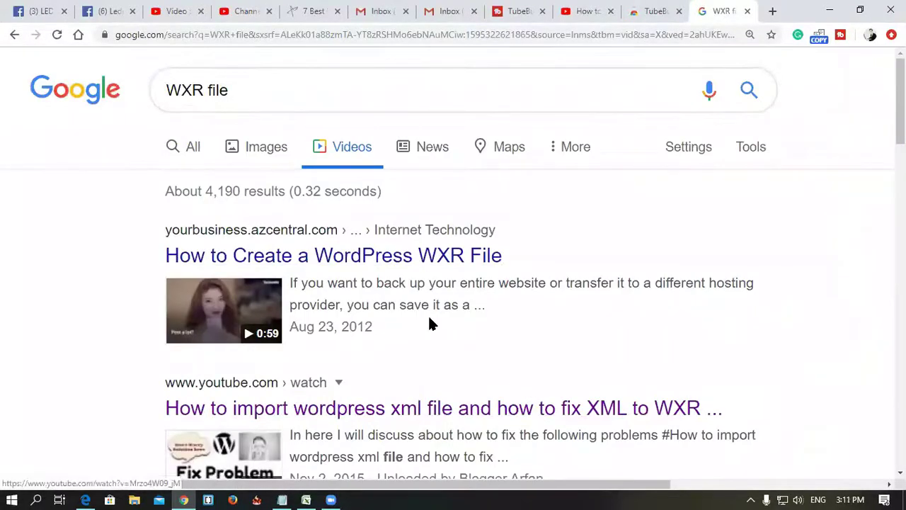
{"action": "scroll", "coordinate": [247, 191], "scroll_direction": "down", "scroll_amount": 1}
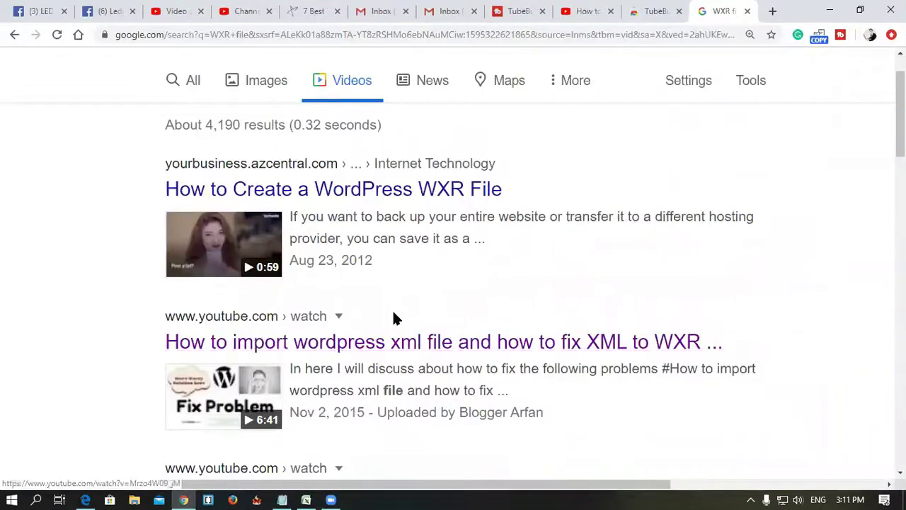
{"action": "scroll", "coordinate": [395, 313], "scroll_direction": "down", "scroll_amount": 1}
{"action": "scroll", "coordinate": [354, 283], "scroll_direction": "up", "scroll_amount": 2}
{"action": "scroll", "coordinate": [376, 384], "scroll_direction": "down", "scroll_amount": 4}
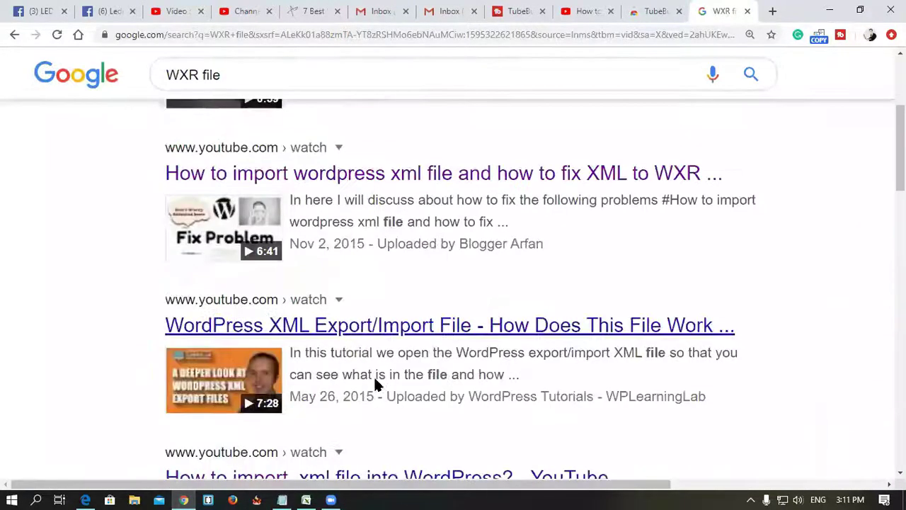
{"action": "scroll", "coordinate": [364, 340], "scroll_direction": "up", "scroll_amount": 4}
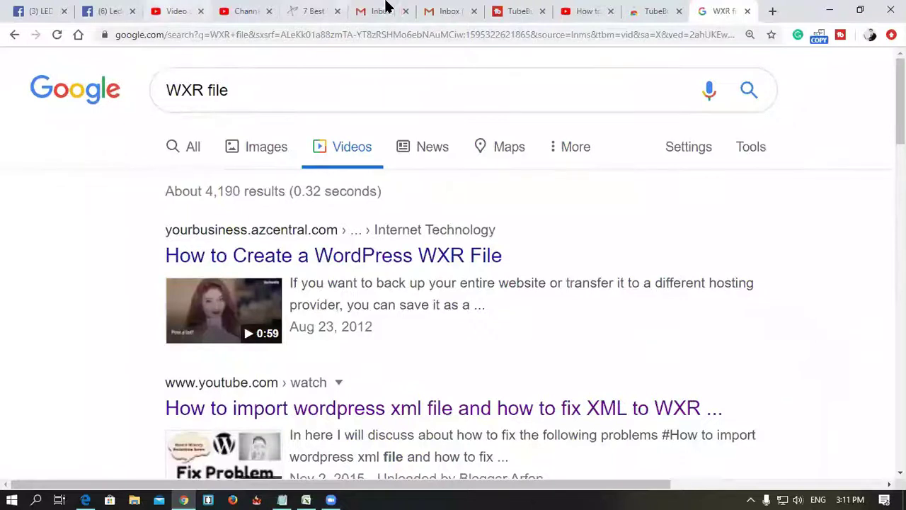
{"action": "left_click", "coordinate": [174, 10]}
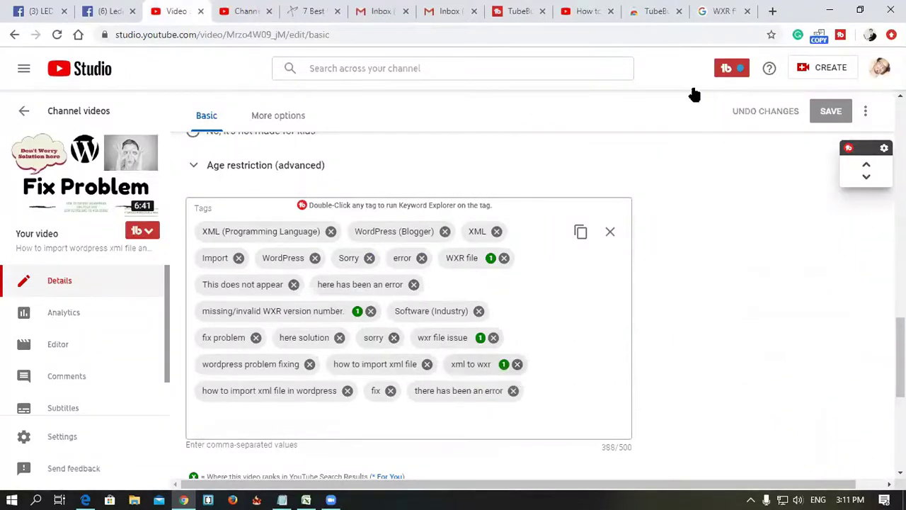
Go back to the Google results and select the old 'WXR file' query
{"action": "left_click", "coordinate": [724, 10]}
{"action": "left_click_drag", "start_coordinate": [238, 92], "coordinate": [122, 90]}
Search Google for 'XML TO WXR', view All results, then return to the Studio tag editor
{"action": "type", "text": "XL"}
{"action": "key", "text": "BackSpace"}
{"action": "type", "text": "ML TO "}
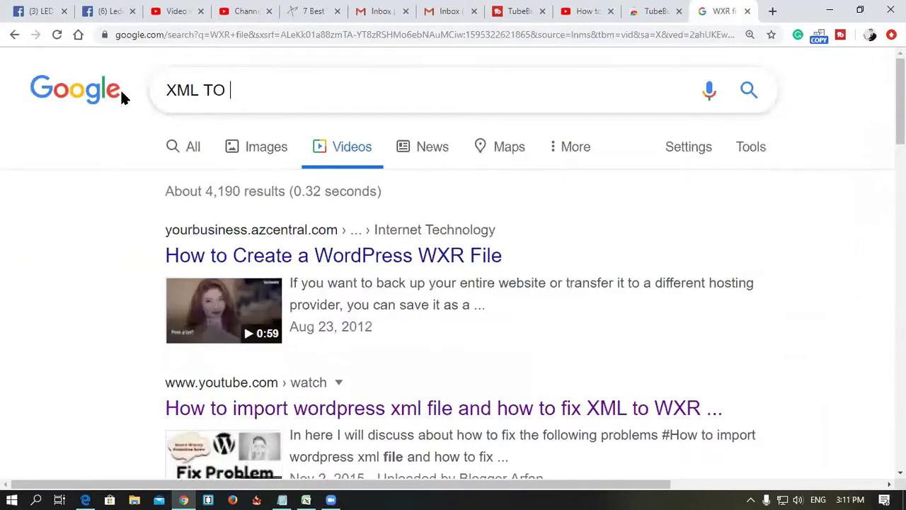
{"action": "type", "text": "WXR"}
{"action": "key", "text": "Return"}
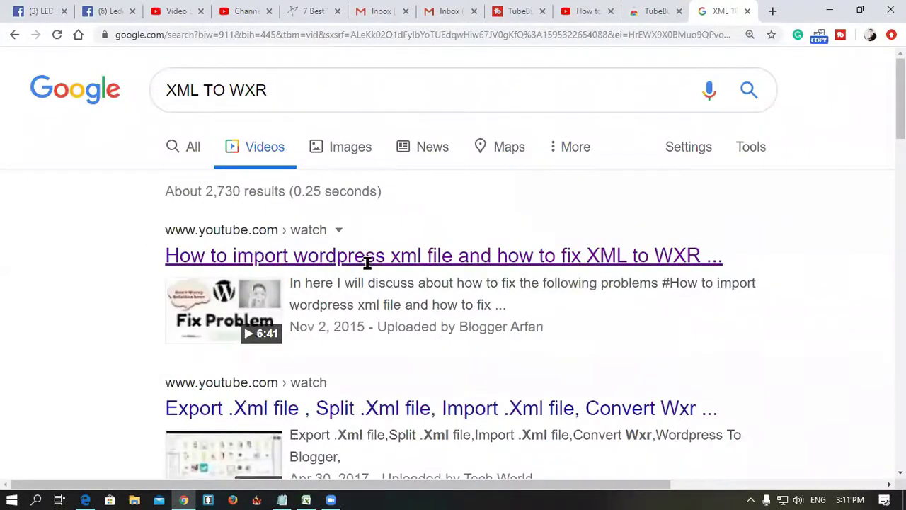
{"action": "left_click", "coordinate": [177, 146]}
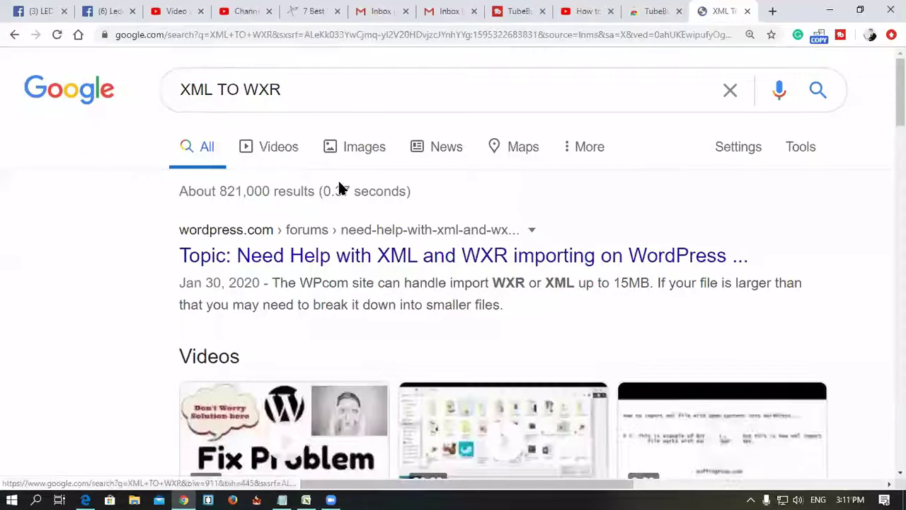
{"action": "scroll", "coordinate": [315, 326], "scroll_direction": "down", "scroll_amount": 2}
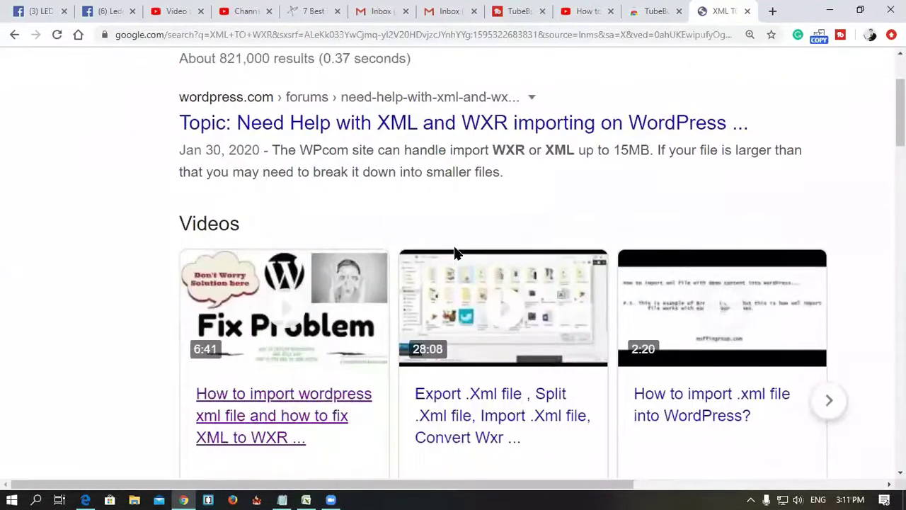
{"action": "left_click", "coordinate": [173, 10]}
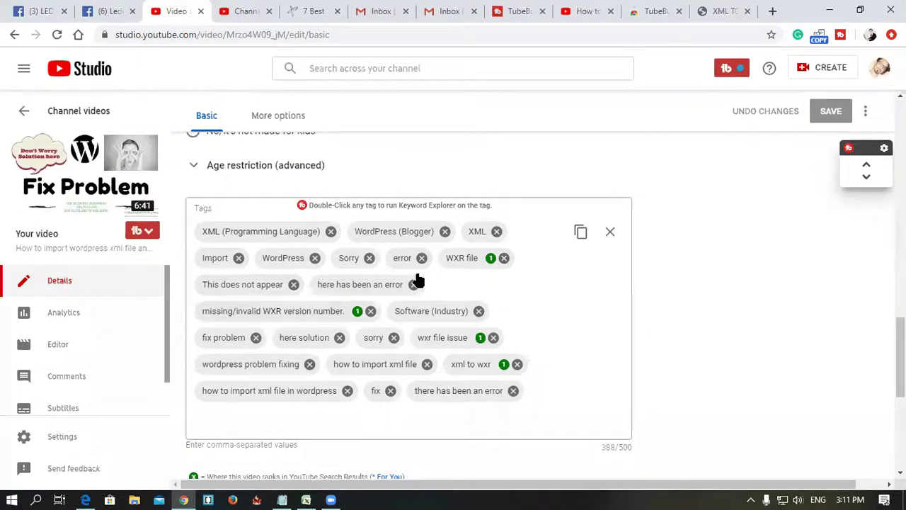
Scroll through the video's tags, description and TubeBuddy Tag Tools panel
{"action": "mouse_move", "coordinate": [492, 258]}
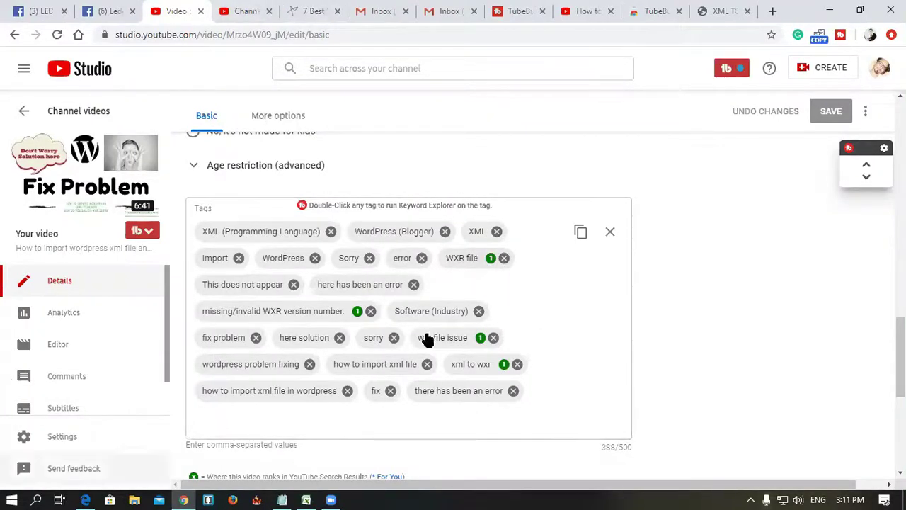
{"action": "scroll", "coordinate": [537, 244], "scroll_direction": "down", "scroll_amount": 2}
{"action": "scroll", "coordinate": [282, 257], "scroll_direction": "down", "scroll_amount": 2}
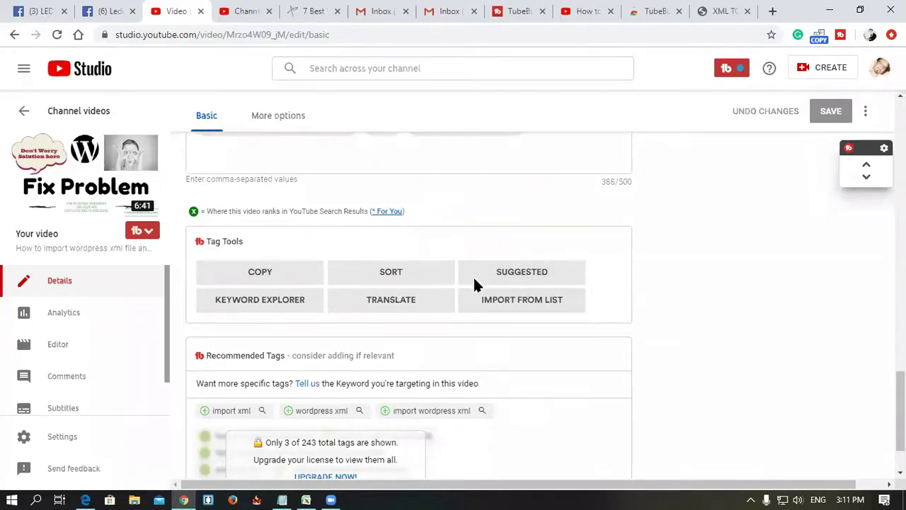
{"action": "scroll", "coordinate": [475, 236], "scroll_direction": "up", "scroll_amount": 1}
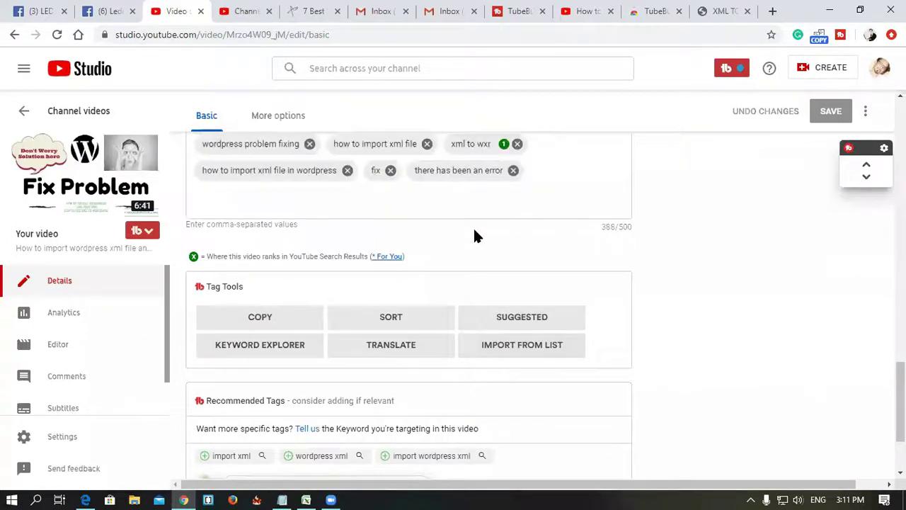
{"action": "scroll", "coordinate": [471, 234], "scroll_direction": "up", "scroll_amount": 5}
{"action": "scroll", "coordinate": [330, 200], "scroll_direction": "up", "scroll_amount": 5}
{"action": "scroll", "coordinate": [330, 200], "scroll_direction": "up", "scroll_amount": 3}
{"action": "scroll", "coordinate": [309, 204], "scroll_direction": "up", "scroll_amount": 2}
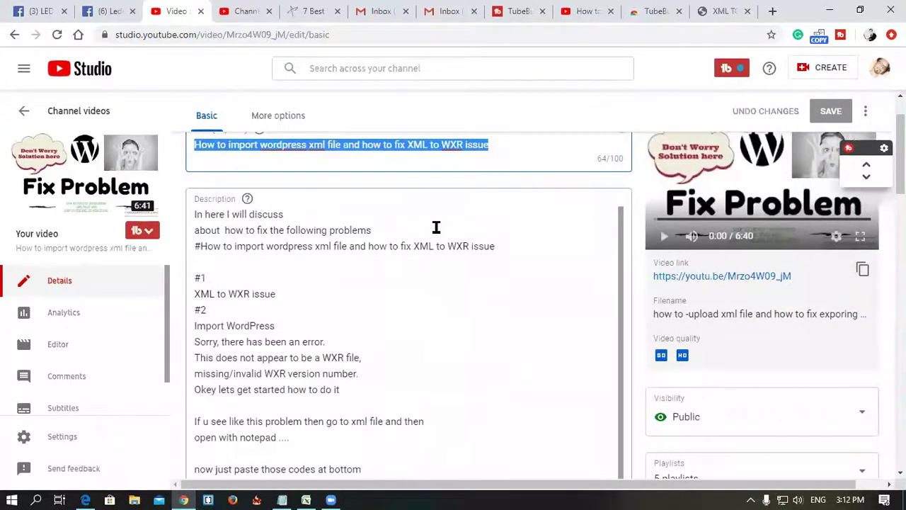
{"action": "scroll", "coordinate": [428, 211], "scroll_direction": "down", "scroll_amount": 3}
{"action": "scroll", "coordinate": [496, 255], "scroll_direction": "down", "scroll_amount": 5}
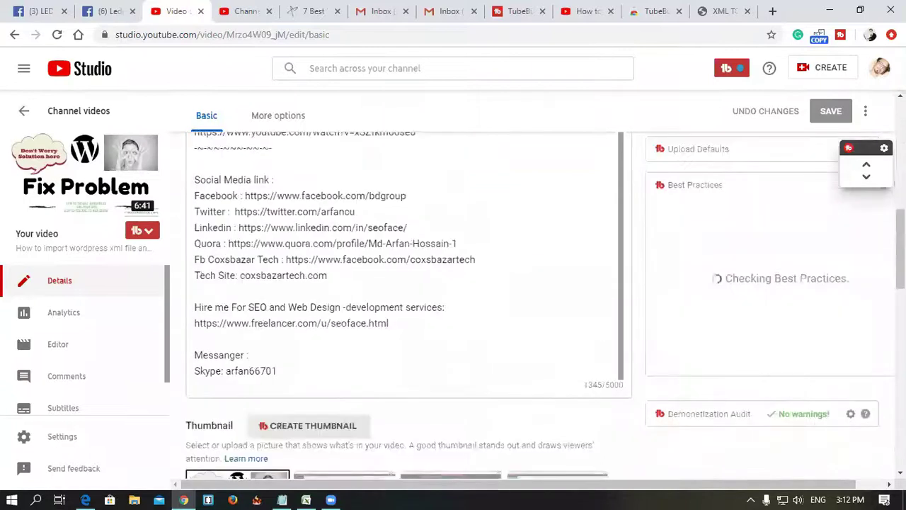
{"action": "scroll", "coordinate": [533, 251], "scroll_direction": "down", "scroll_amount": 5}
{"action": "scroll", "coordinate": [418, 204], "scroll_direction": "down", "scroll_amount": 5}
{"action": "scroll", "coordinate": [418, 204], "scroll_direction": "down", "scroll_amount": 2}
{"action": "scroll", "coordinate": [461, 202], "scroll_direction": "down", "scroll_amount": 2}
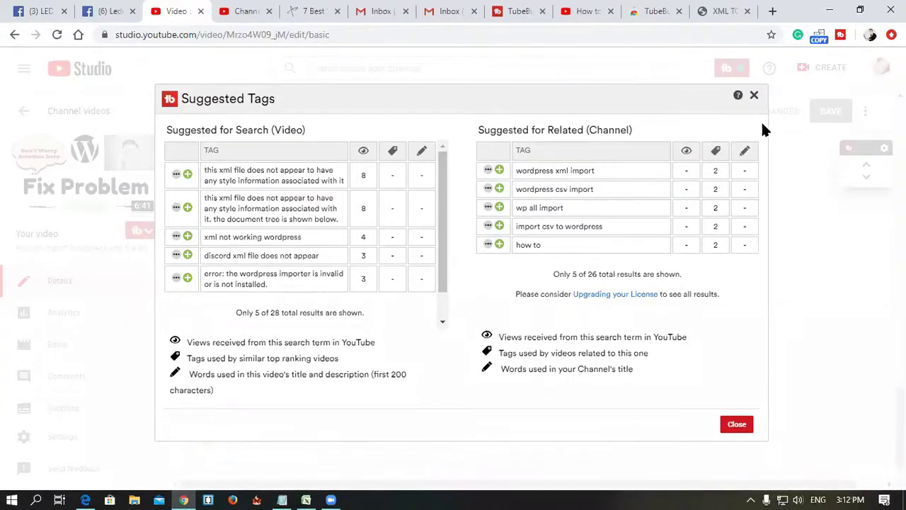
{"action": "left_click", "coordinate": [229, 67]}
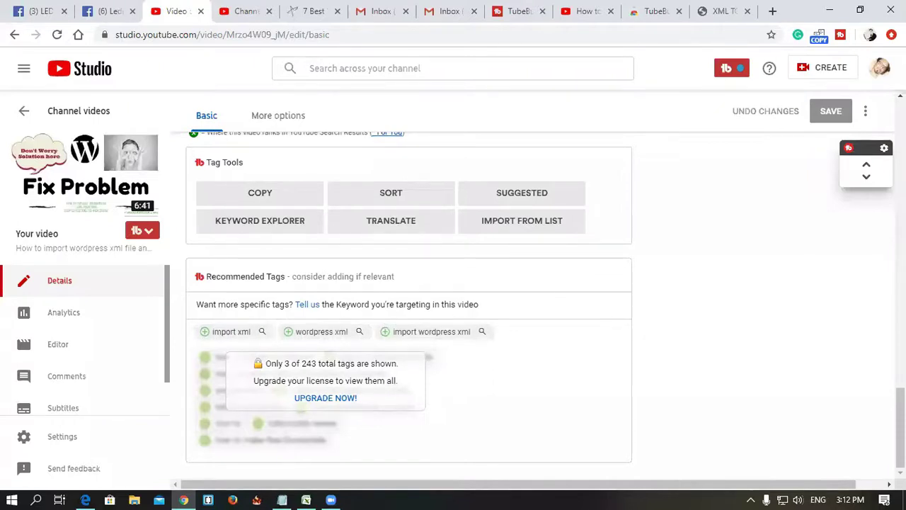
{"action": "scroll", "coordinate": [511, 338], "scroll_direction": "up", "scroll_amount": 4}
{"action": "scroll", "coordinate": [724, 303], "scroll_direction": "up", "scroll_amount": 5}
{"action": "scroll", "coordinate": [764, 297], "scroll_direction": "up", "scroll_amount": 3}
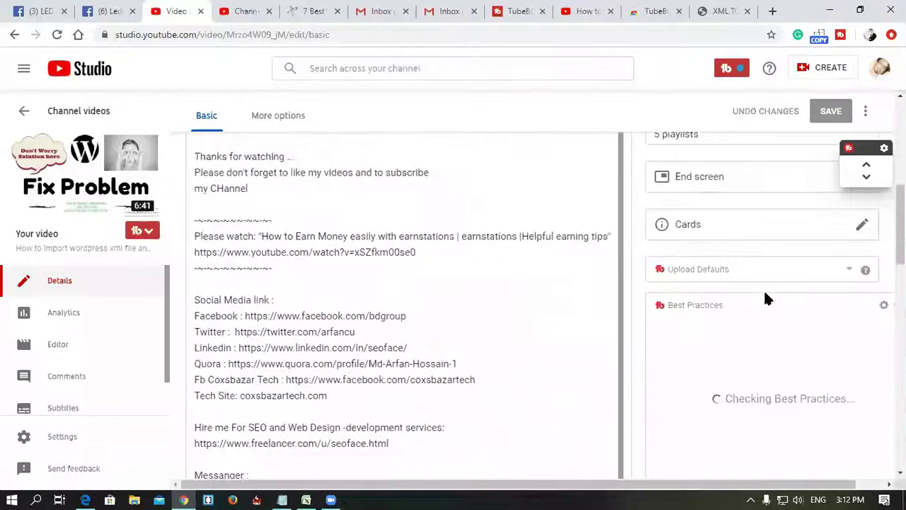
{"action": "scroll", "coordinate": [764, 290], "scroll_direction": "down", "scroll_amount": 4}
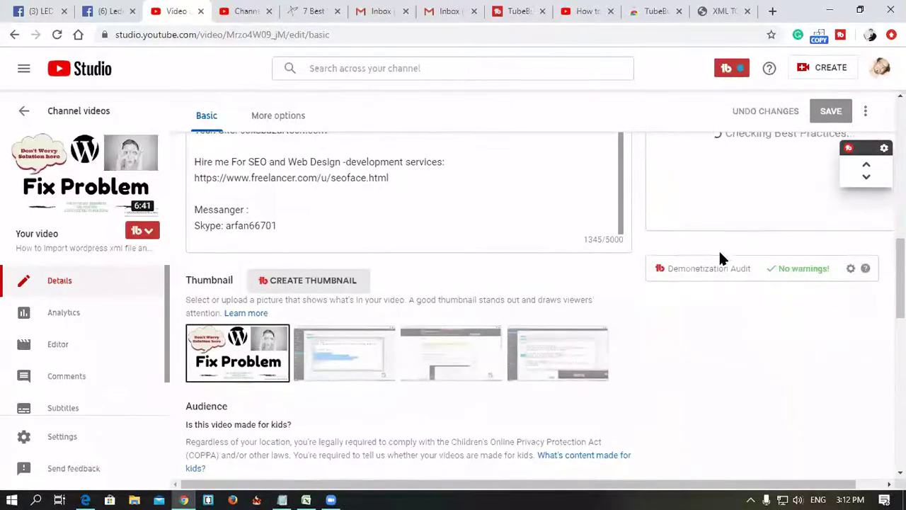
{"action": "scroll", "coordinate": [724, 212], "scroll_direction": "up", "scroll_amount": 3}
{"action": "scroll", "coordinate": [724, 171], "scroll_direction": "up", "scroll_amount": 3}
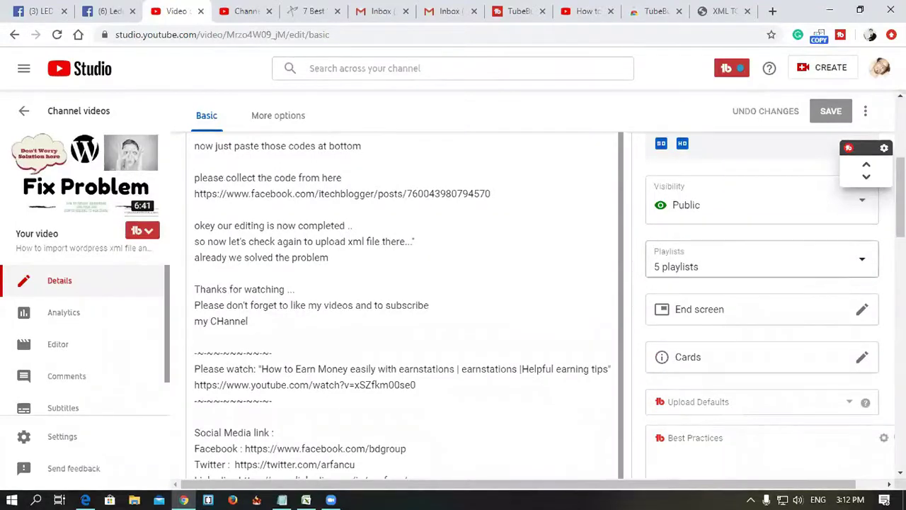
{"action": "scroll", "coordinate": [833, 285], "scroll_direction": "down", "scroll_amount": 2}
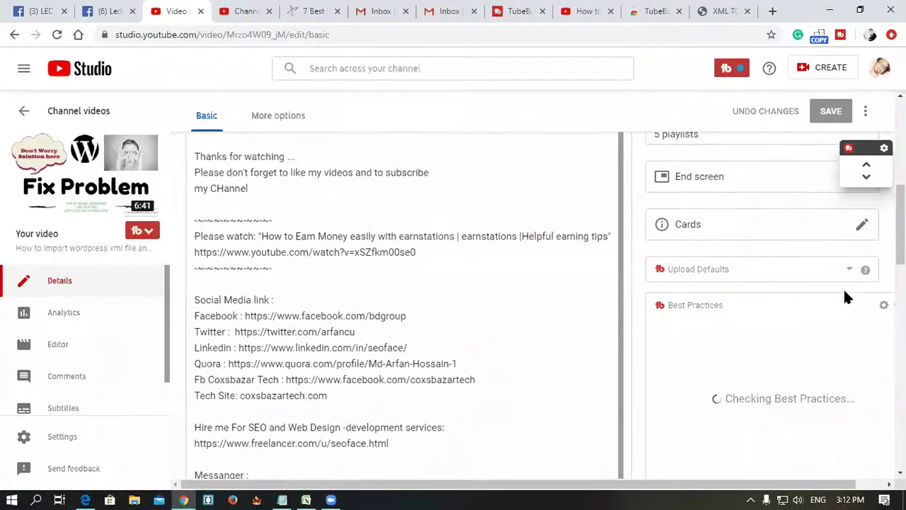
{"action": "scroll", "coordinate": [843, 287], "scroll_direction": "down", "scroll_amount": 3}
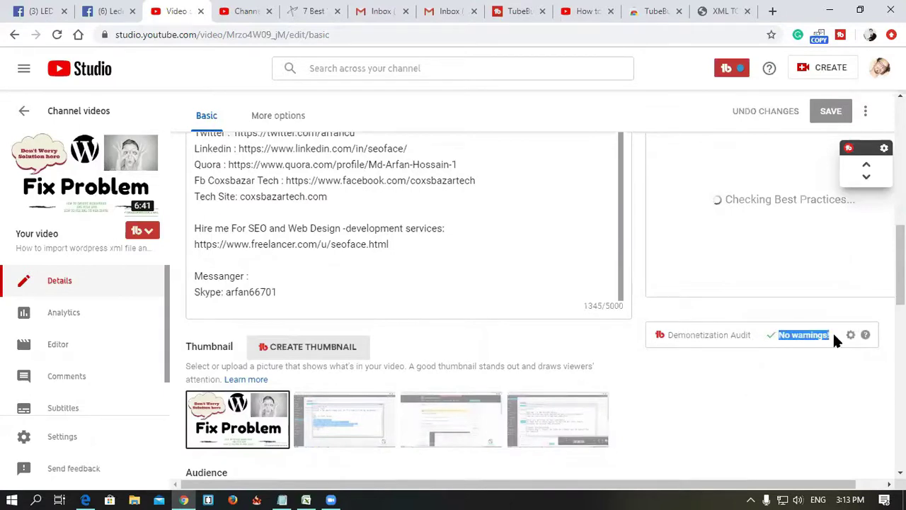
{"action": "left_click", "coordinate": [788, 337]}
{"action": "left_click_drag", "start_coordinate": [829, 336], "coordinate": [777, 338]}
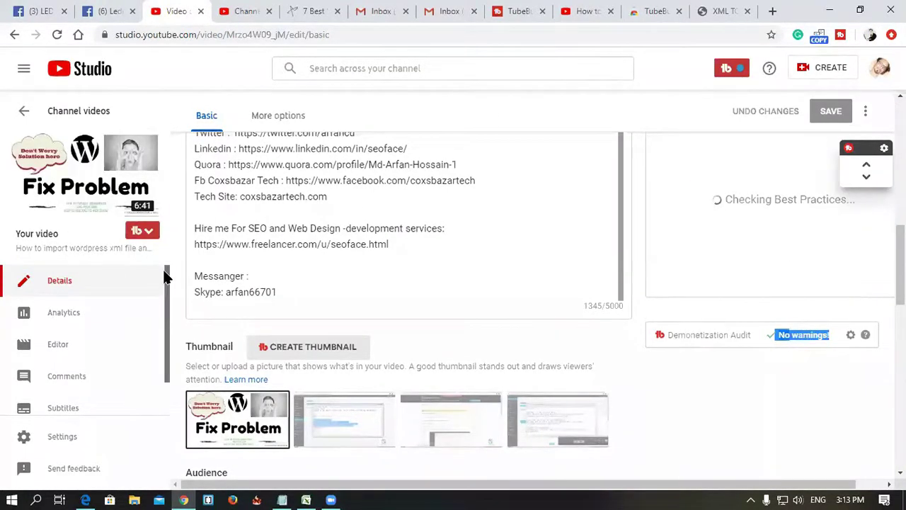
{"action": "scroll", "coordinate": [165, 304], "scroll_direction": "down", "scroll_amount": 1}
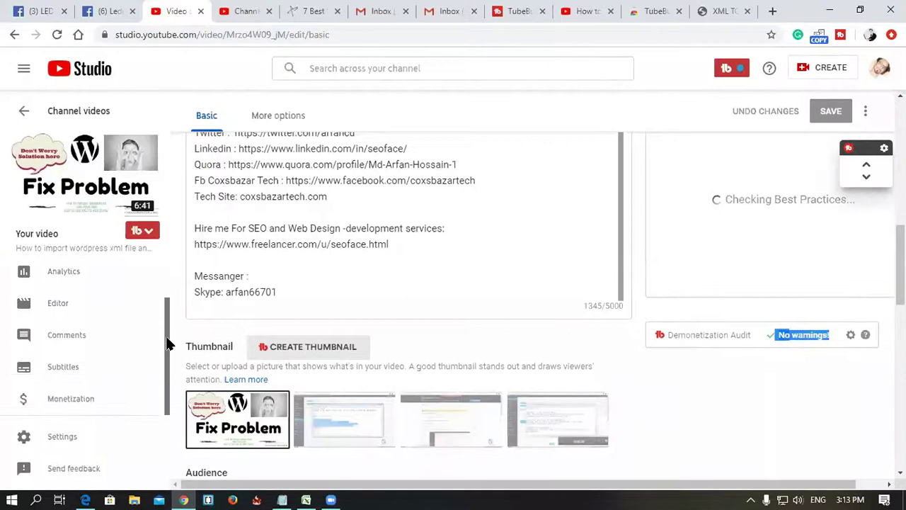
Review the video's Monetization page, then open its Analytics overview showing 260 views
{"action": "left_click", "coordinate": [74, 400]}
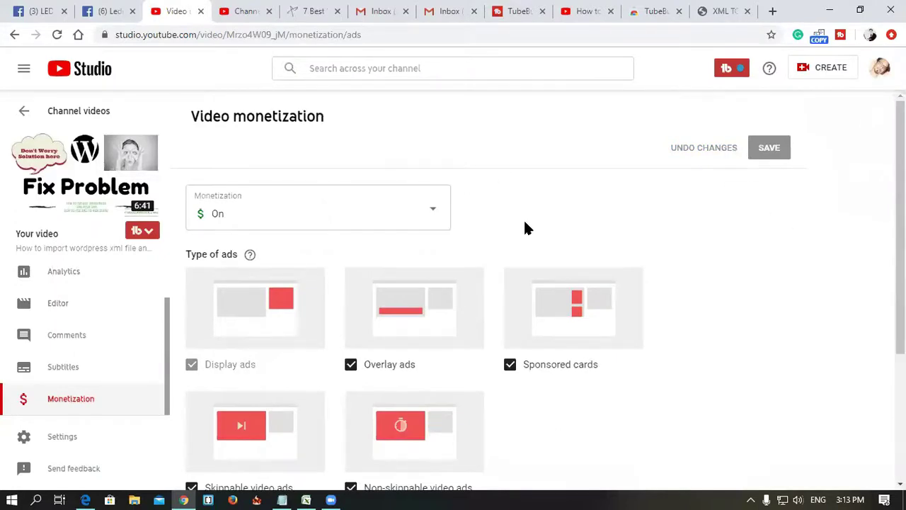
{"action": "scroll", "coordinate": [524, 219], "scroll_direction": "down", "scroll_amount": 1}
{"action": "scroll", "coordinate": [90, 283], "scroll_direction": "up", "scroll_amount": 1}
{"action": "scroll", "coordinate": [78, 297], "scroll_direction": "up", "scroll_amount": 1}
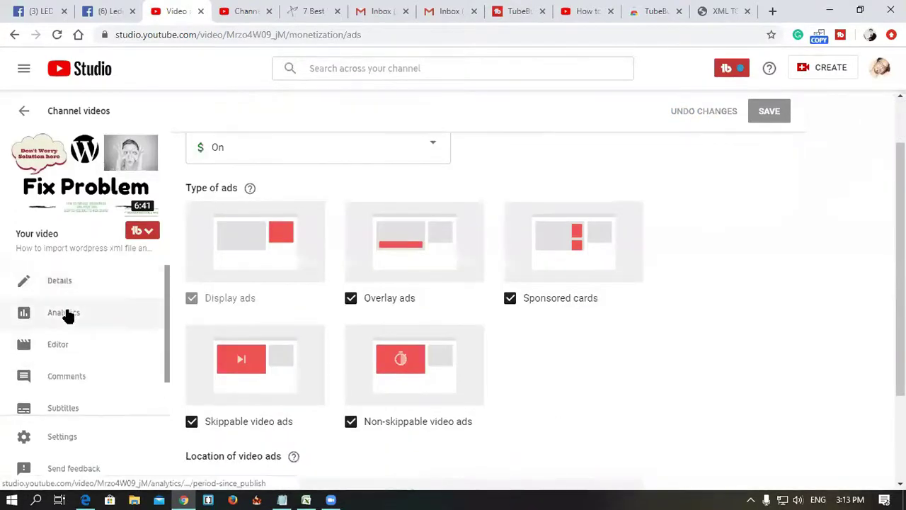
{"action": "left_click", "coordinate": [64, 312]}
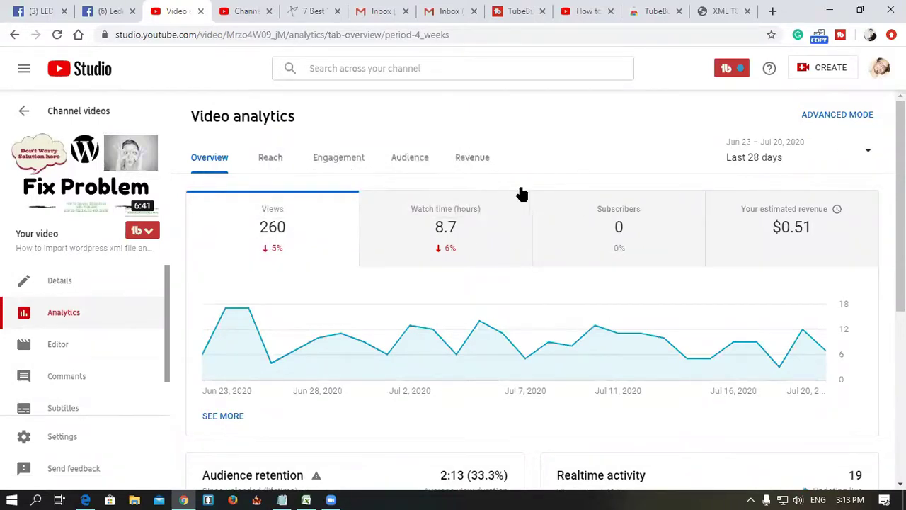
Show the video's revenue for the last 365 days, which is $24.57
{"action": "left_click", "coordinate": [868, 148]}
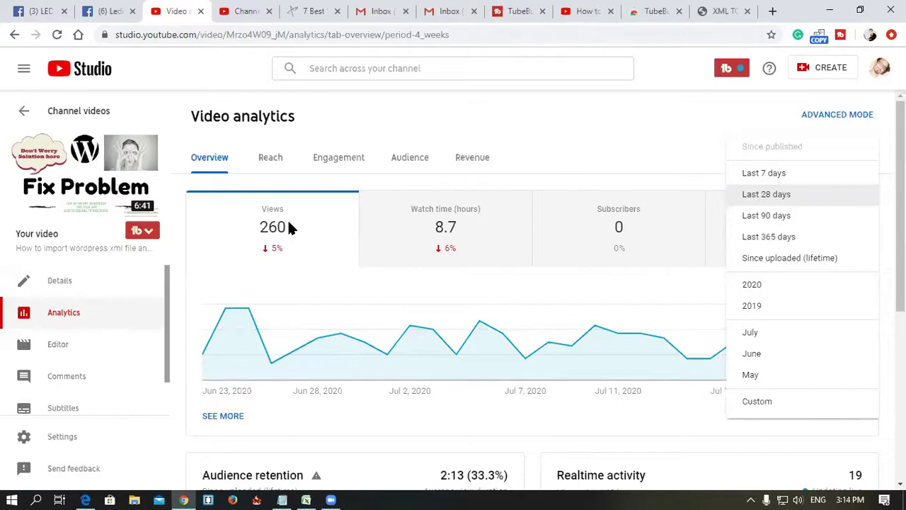
{"action": "left_click", "coordinate": [790, 238]}
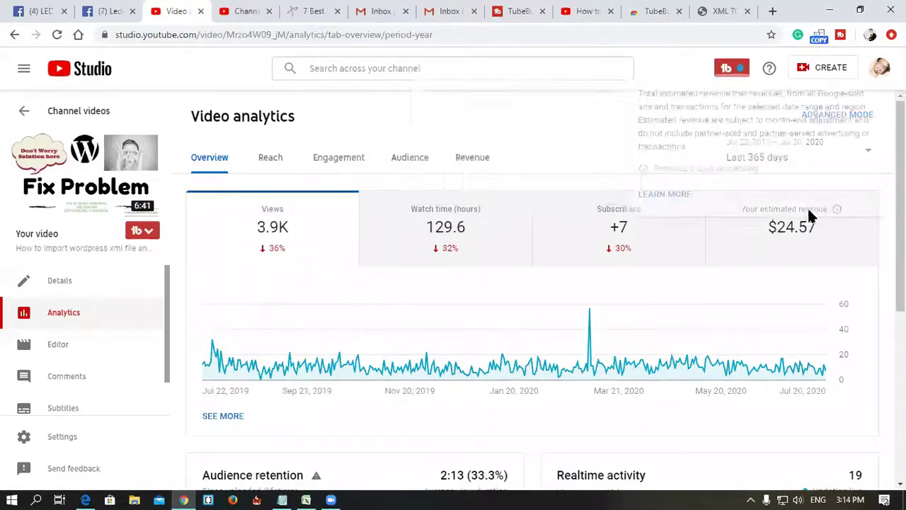
{"action": "left_click", "coordinate": [470, 157]}
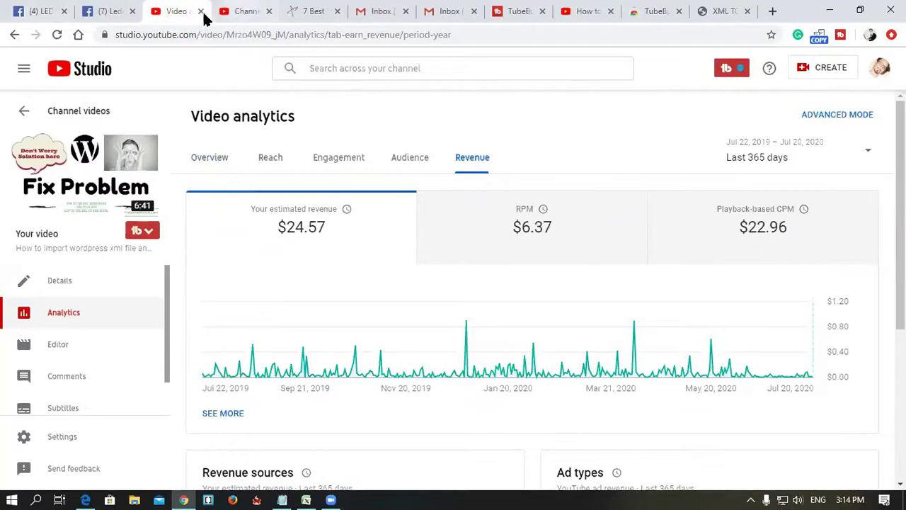
Move through the browser tabs to the Sleeping Meditation Music channel dashboard
{"action": "left_click", "coordinate": [114, 11]}
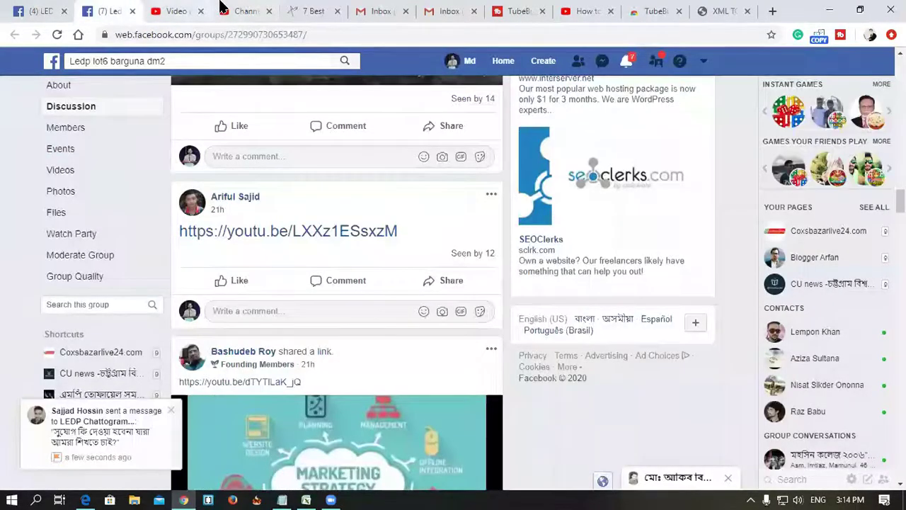
{"action": "left_click", "coordinate": [233, 11]}
{"action": "left_click", "coordinate": [170, 11]}
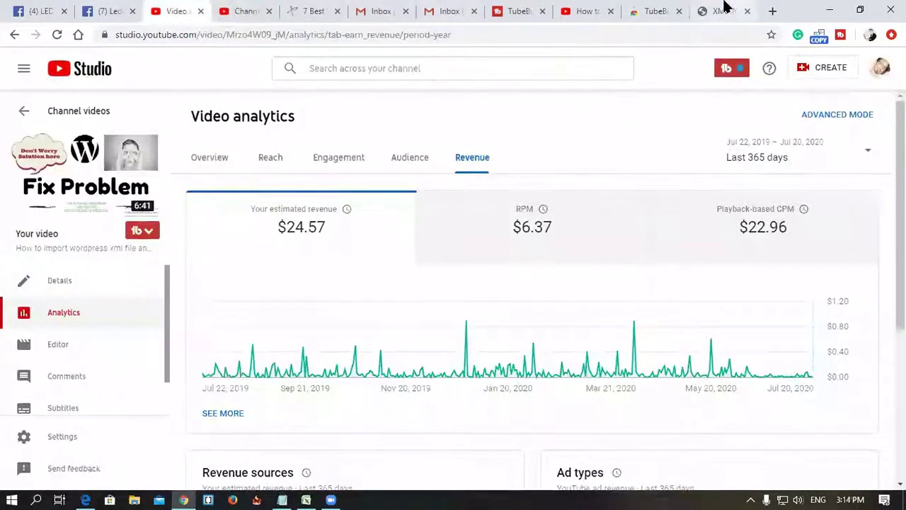
{"action": "left_click", "coordinate": [239, 8]}
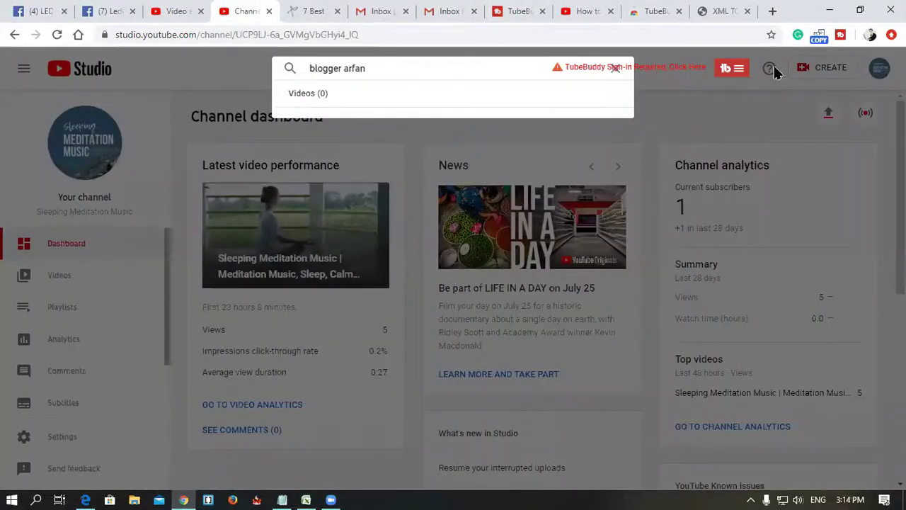
Bring up TubeBuddy's 'Thank you for installing' sign-in window, then move on to the other tabs
{"action": "left_click", "coordinate": [736, 67]}
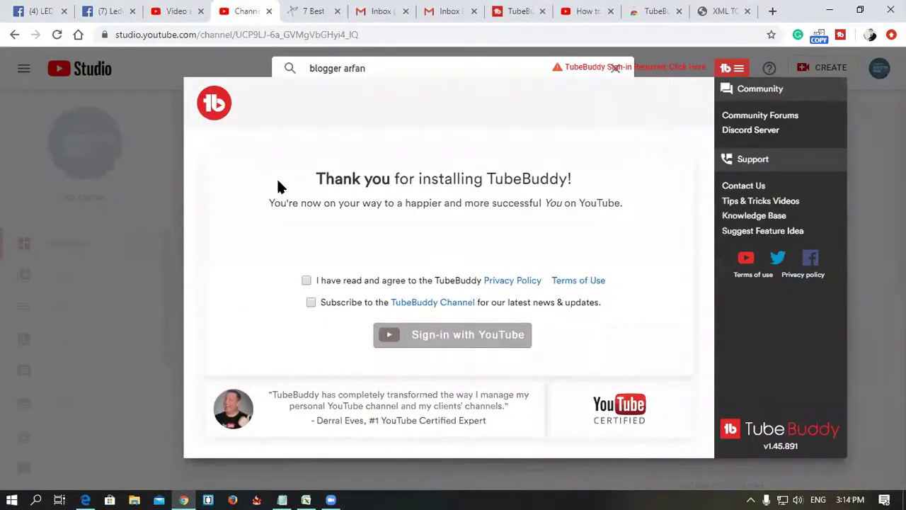
{"action": "left_click", "coordinate": [186, 8]}
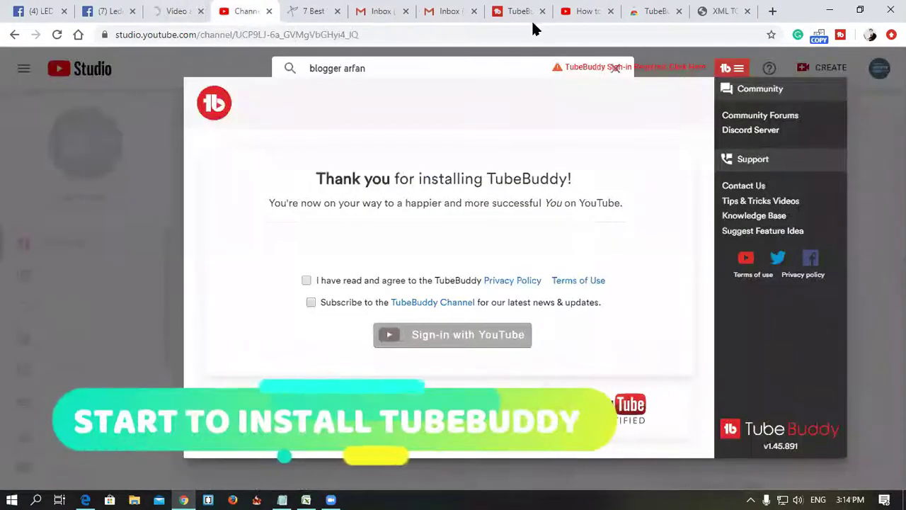
{"action": "left_click", "coordinate": [657, 9]}
Search Google for TUBEBUDDY from the XML TO WXR results tab
{"action": "left_click", "coordinate": [719, 8]}
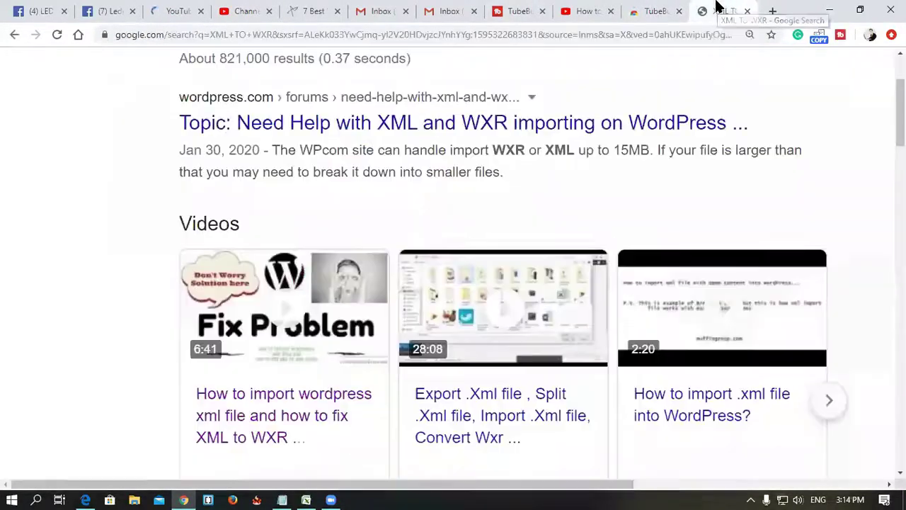
{"action": "scroll", "coordinate": [396, 93], "scroll_direction": "up", "scroll_amount": 2}
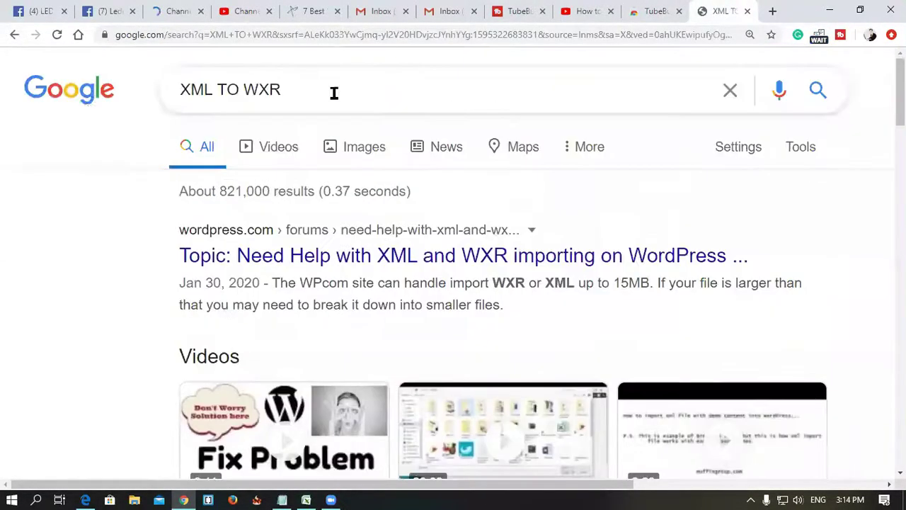
{"action": "left_click_drag", "start_coordinate": [333, 93], "coordinate": [83, 106]}
{"action": "type", "text": "TUBEY"}
{"action": "key", "text": "BackSpace"}
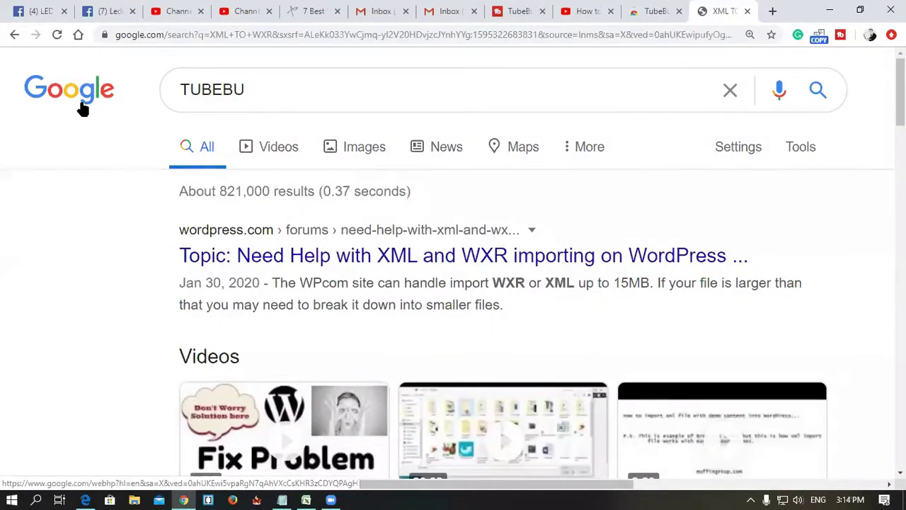
{"action": "key", "text": "Return"}
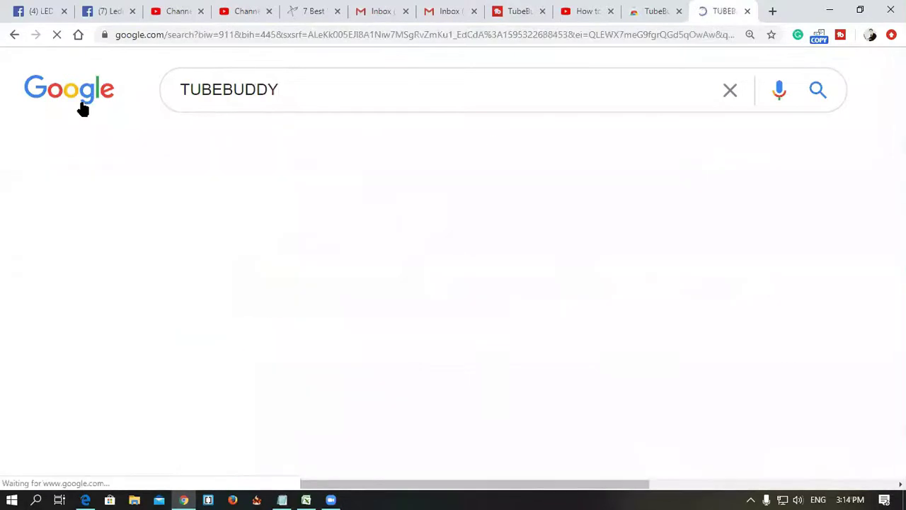
Refine the search to 'tubebuddy for google chrome' and open its Chrome Web Store listing
{"action": "left_click", "coordinate": [346, 88]}
{"action": "double_click", "coordinate": [164, 92]}
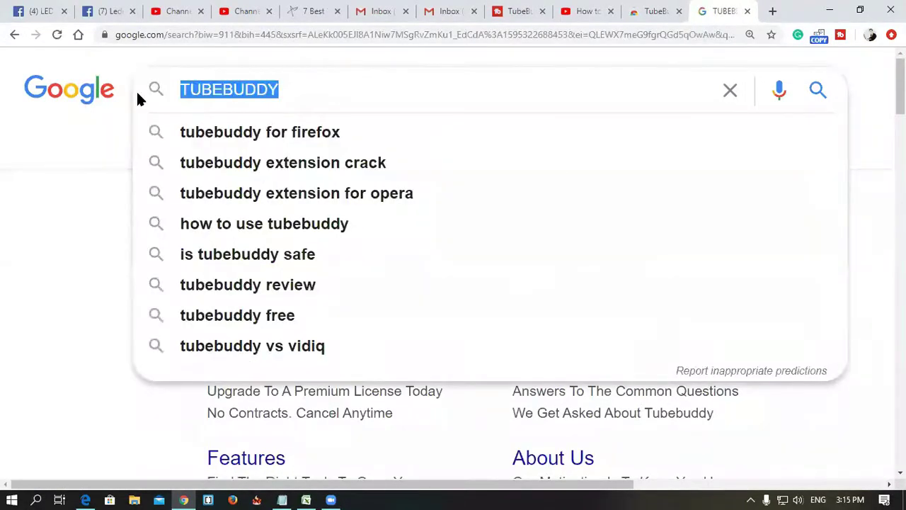
{"action": "type", "text": "tube"}
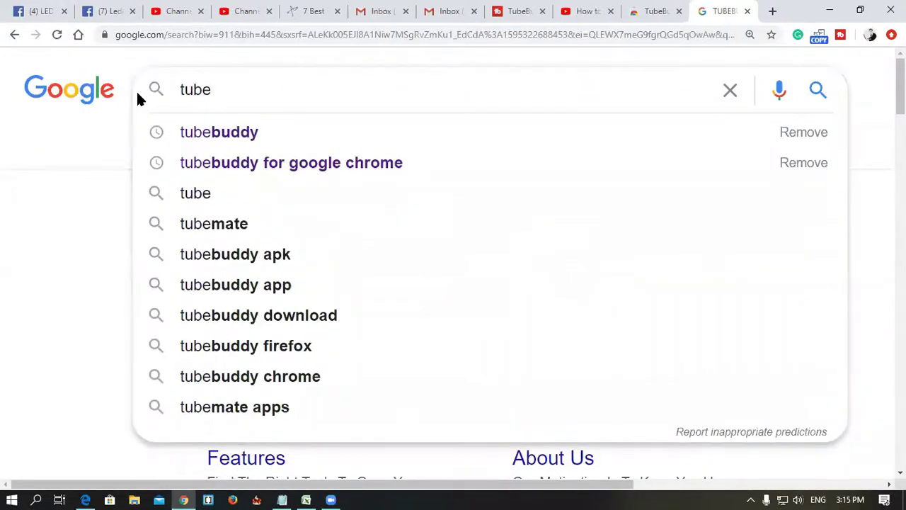
{"action": "type", "text": "buddy for"}
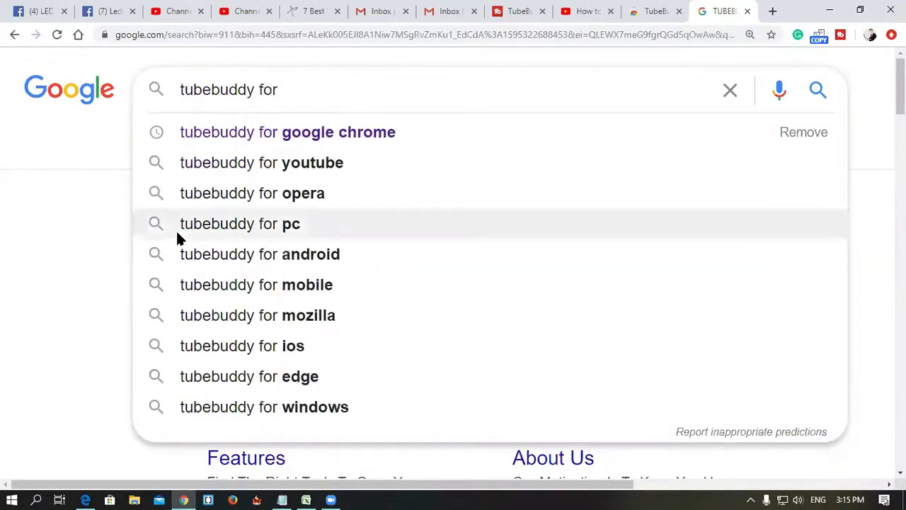
{"action": "left_click", "coordinate": [510, 133]}
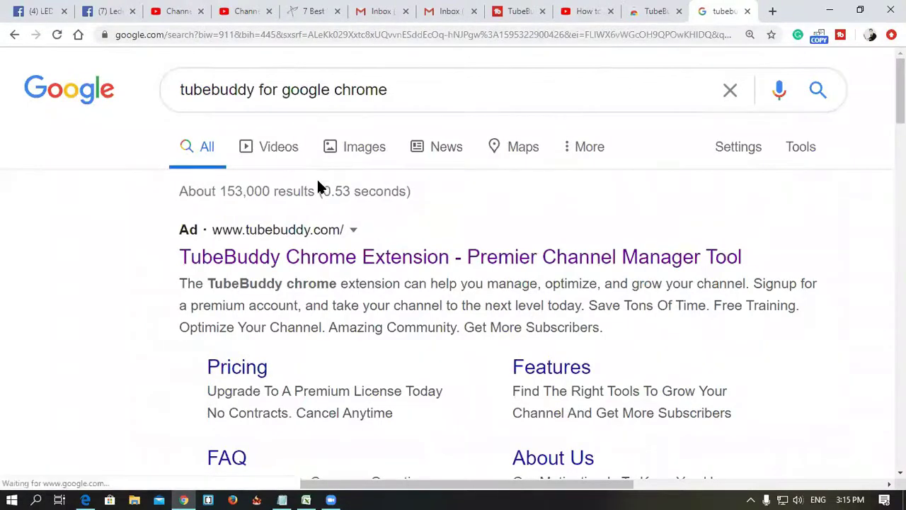
{"action": "scroll", "coordinate": [508, 192], "scroll_direction": "down", "scroll_amount": 3}
{"action": "scroll", "coordinate": [300, 231], "scroll_direction": "down", "scroll_amount": 2}
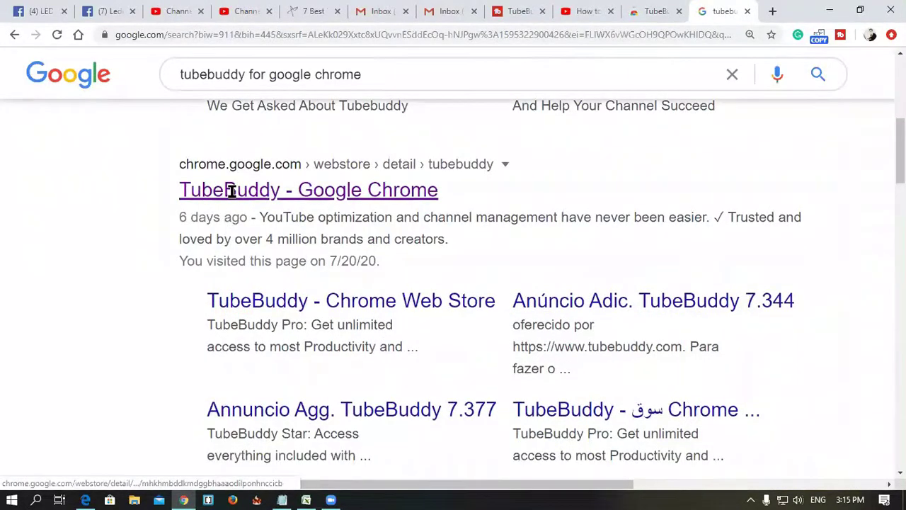
{"action": "left_click", "coordinate": [282, 194]}
{"action": "left_click", "coordinate": [657, 12]}
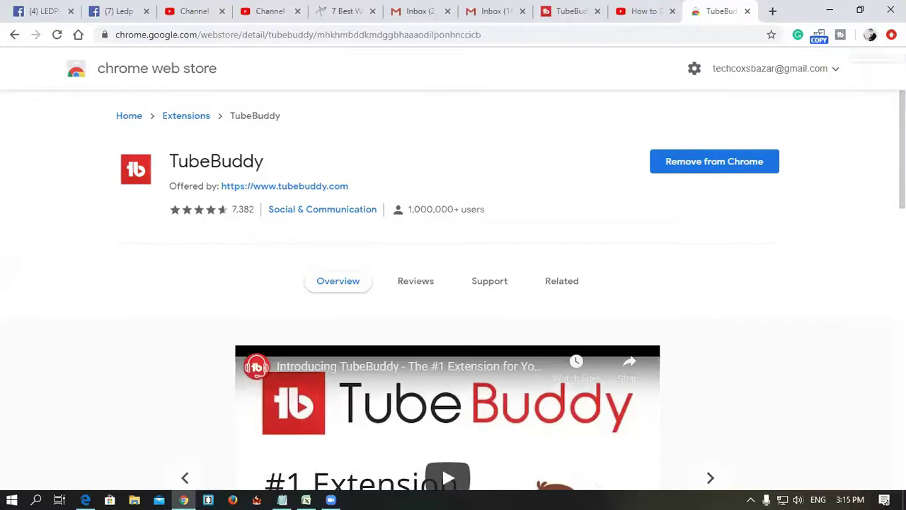
Open Chrome's Extensions page from More tools to check the installed TubeBuddy extension
{"action": "left_click", "coordinate": [891, 34]}
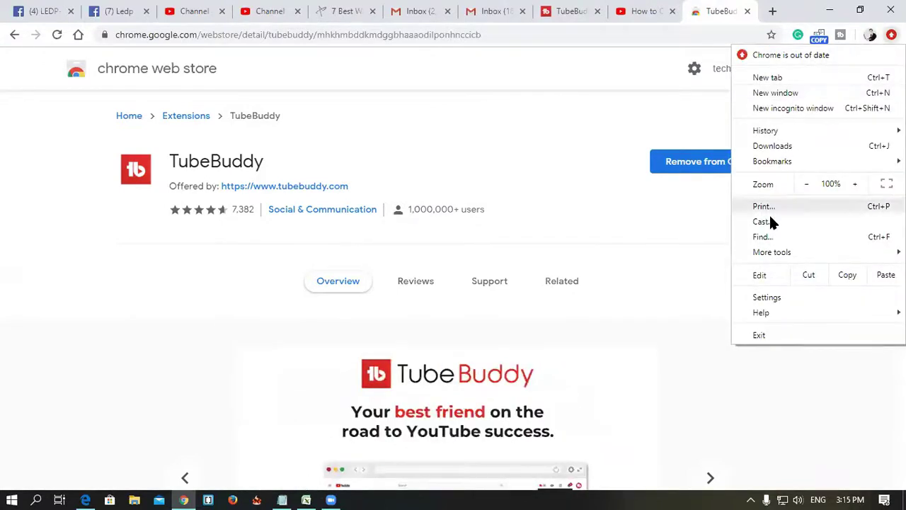
{"action": "mouse_move", "coordinate": [832, 253]}
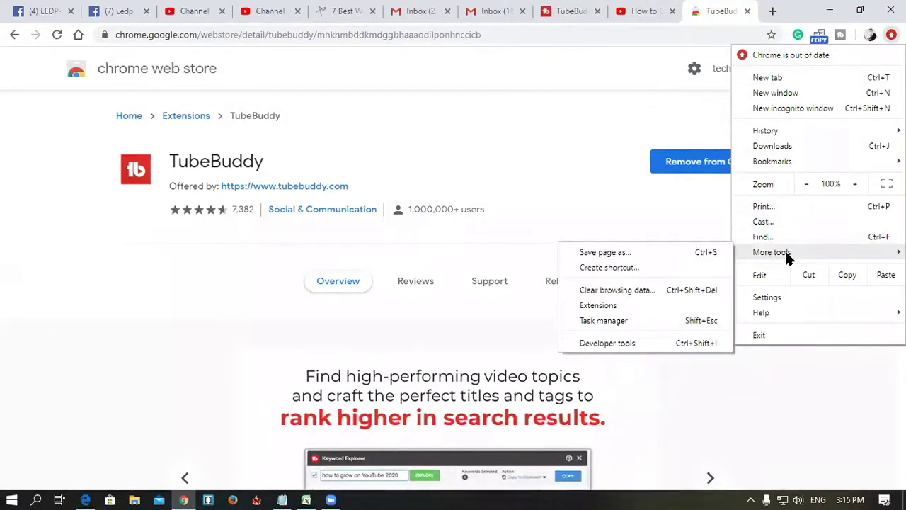
{"action": "left_click", "coordinate": [601, 307]}
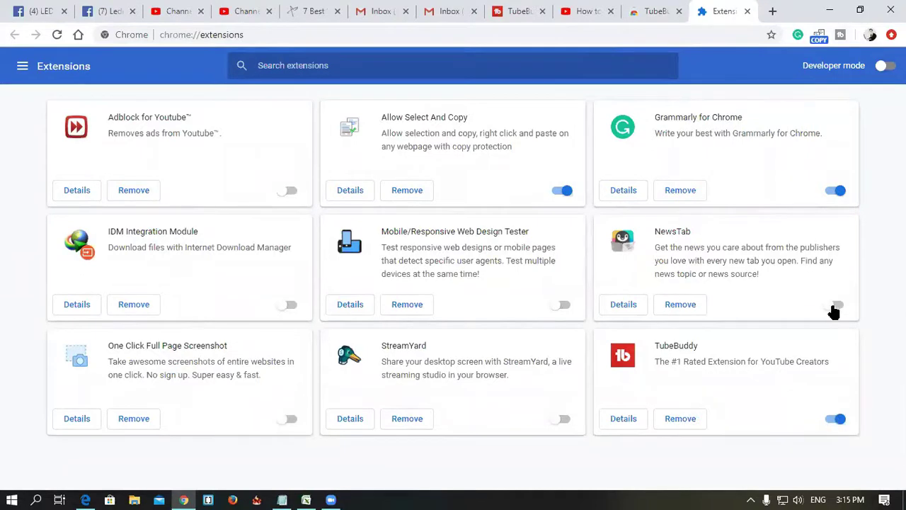
{"action": "left_click", "coordinate": [835, 419]}
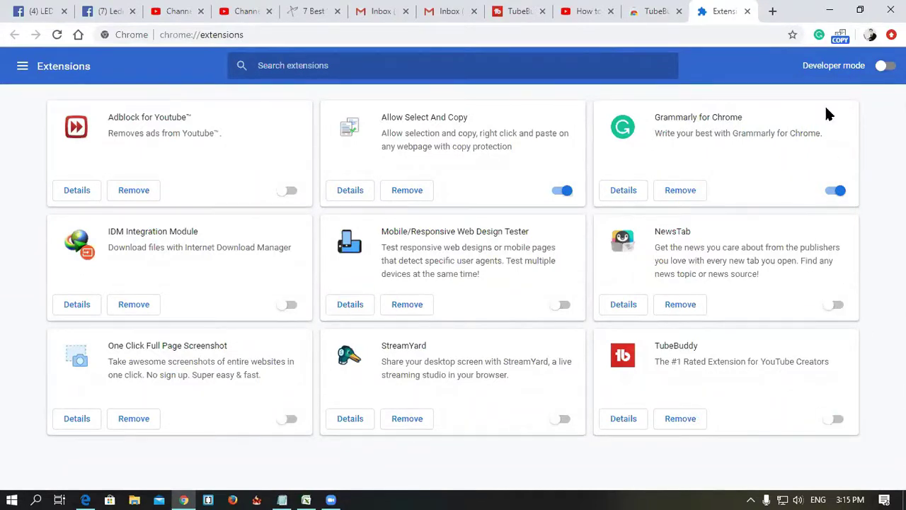
{"action": "left_click", "coordinate": [834, 420]}
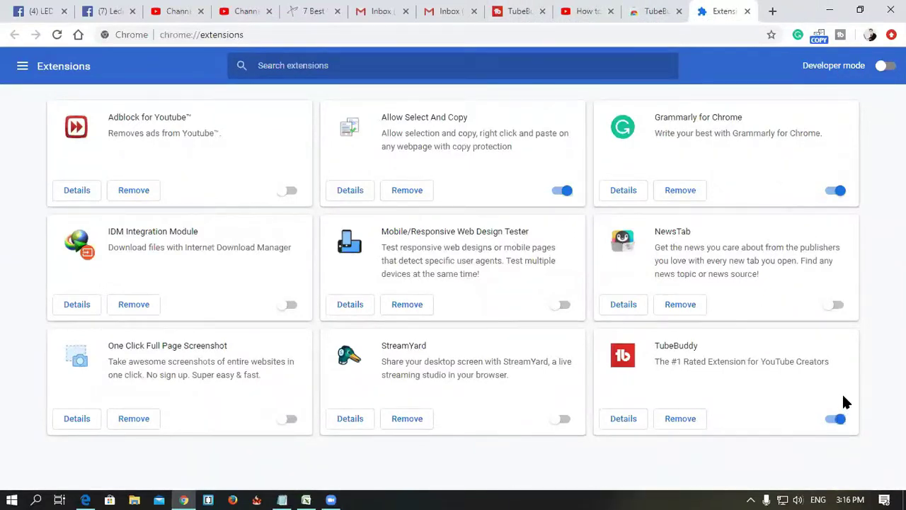
Cycle through the Studio, Extensions and Web Store tabs, ending on TubeBuddy's Studio welcome dialog
{"action": "left_click", "coordinate": [178, 10]}
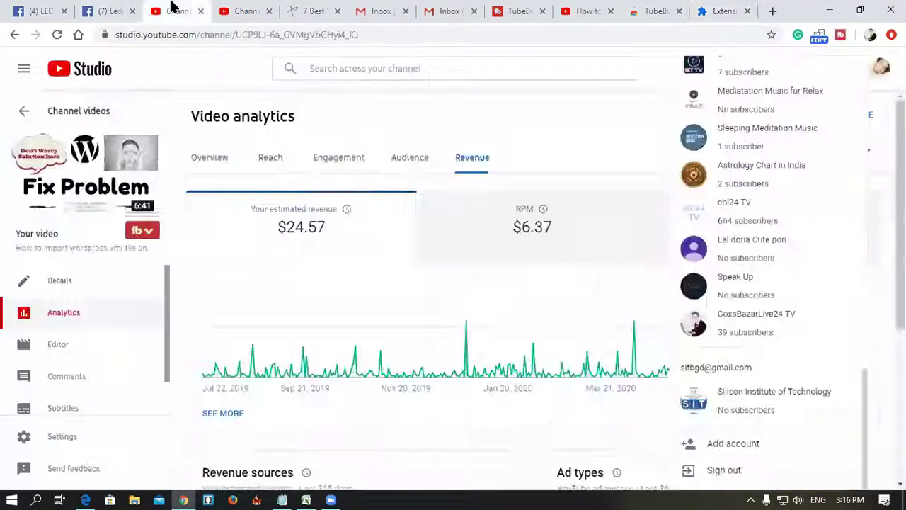
{"action": "left_click", "coordinate": [245, 9]}
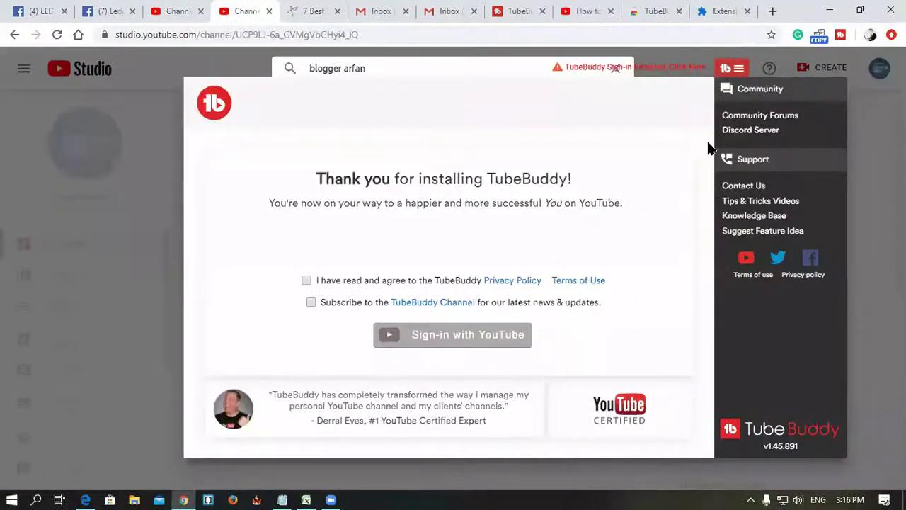
{"action": "left_click", "coordinate": [725, 10]}
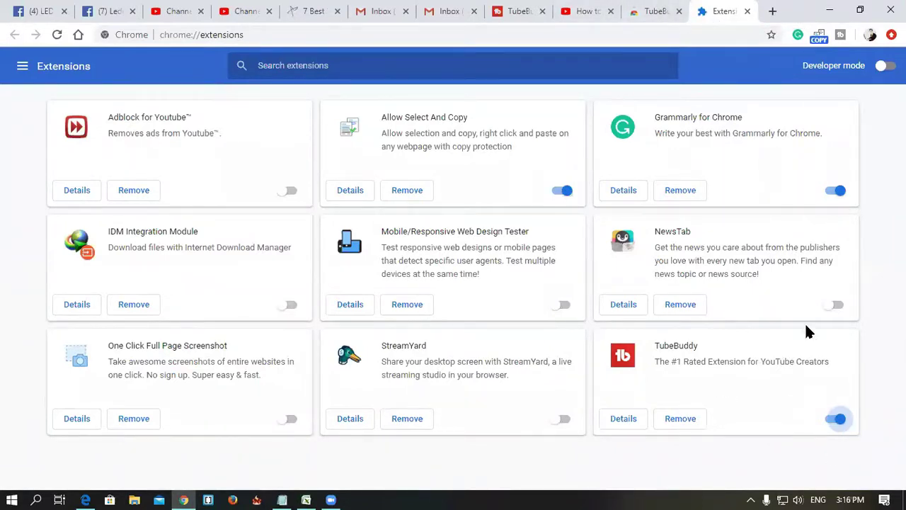
{"action": "left_click", "coordinate": [640, 11]}
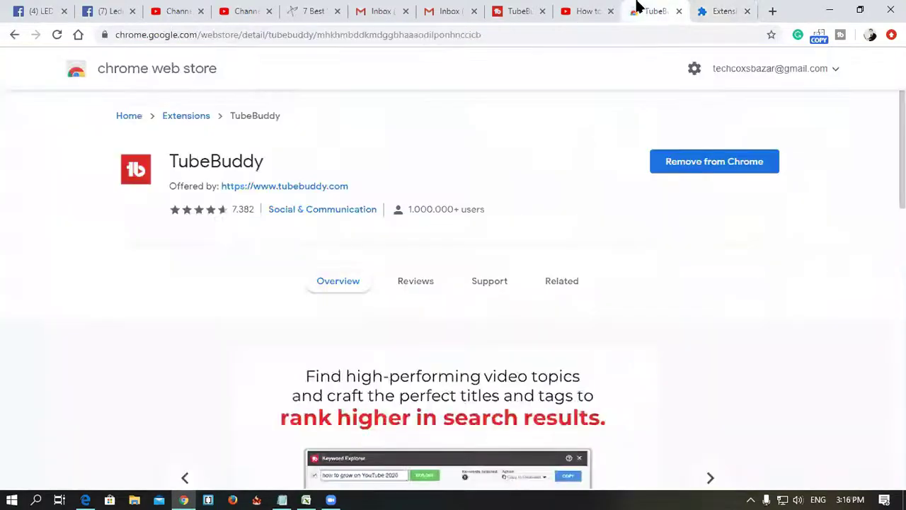
{"action": "left_click", "coordinate": [237, 9]}
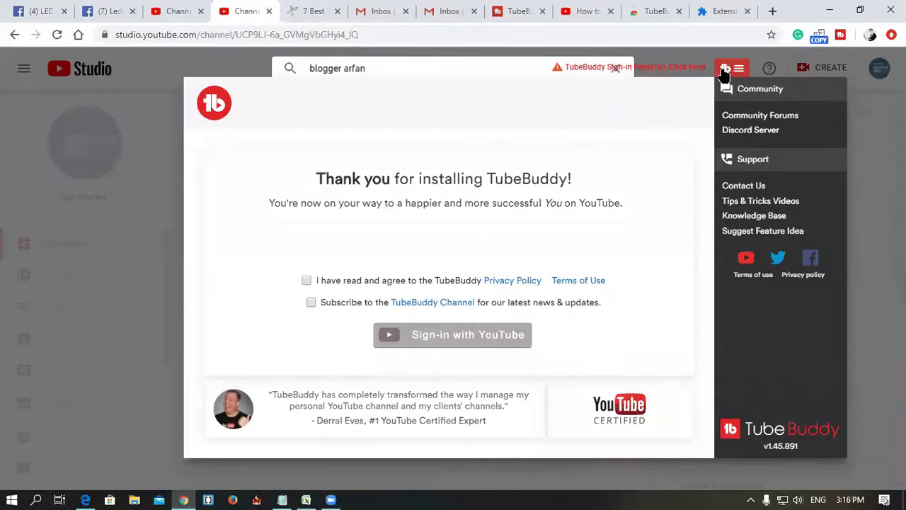
Accept TubeBuddy's privacy policy and terms, subscribe to its channel, and start YouTube sign-in
{"action": "left_click", "coordinate": [306, 280]}
{"action": "left_click", "coordinate": [310, 302]}
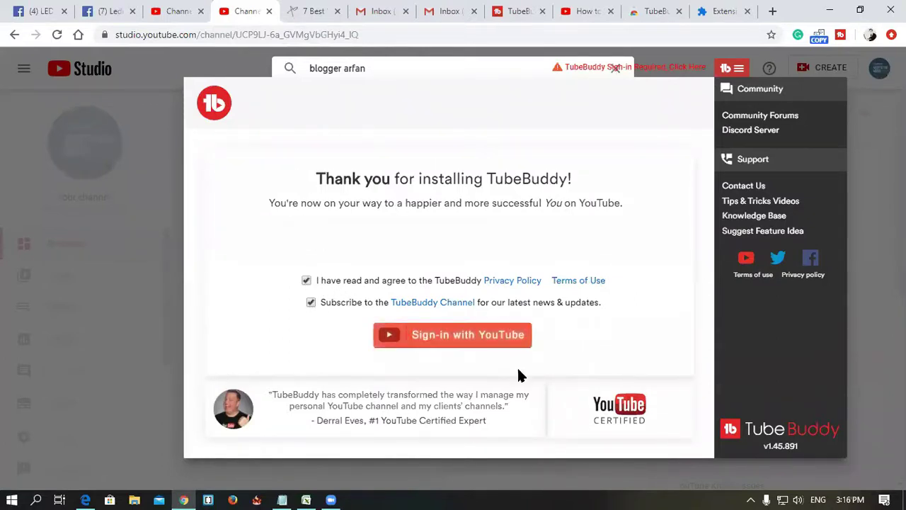
{"action": "left_click", "coordinate": [465, 340]}
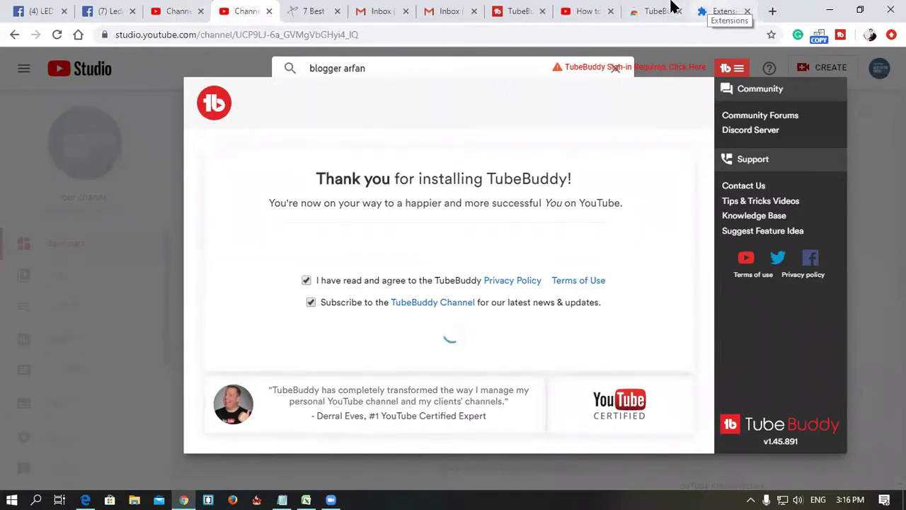
{"action": "left_click", "coordinate": [655, 11]}
{"action": "scroll", "coordinate": [567, 213], "scroll_direction": "down", "scroll_amount": 4}
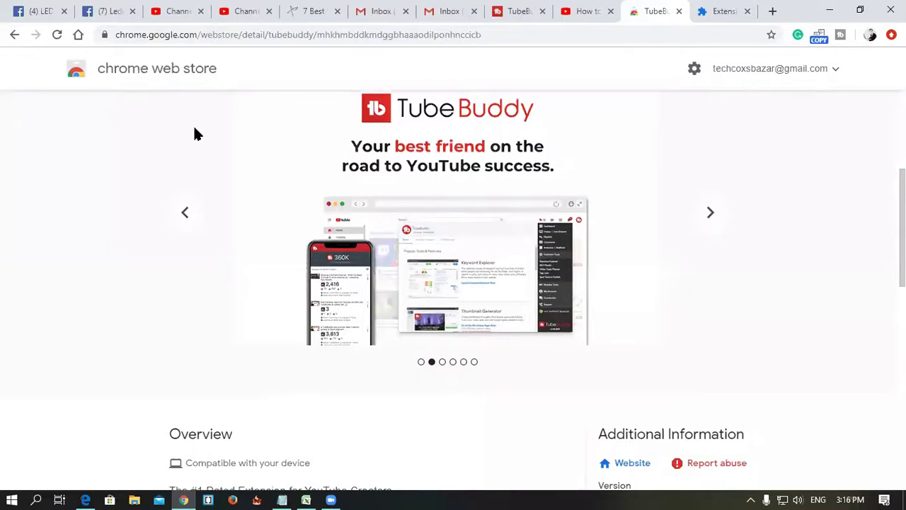
Page TubeBuddy's screenshots to Thumbnail Generator and read its details: version 1.45.891, 29.77MiB
{"action": "left_click", "coordinate": [185, 213]}
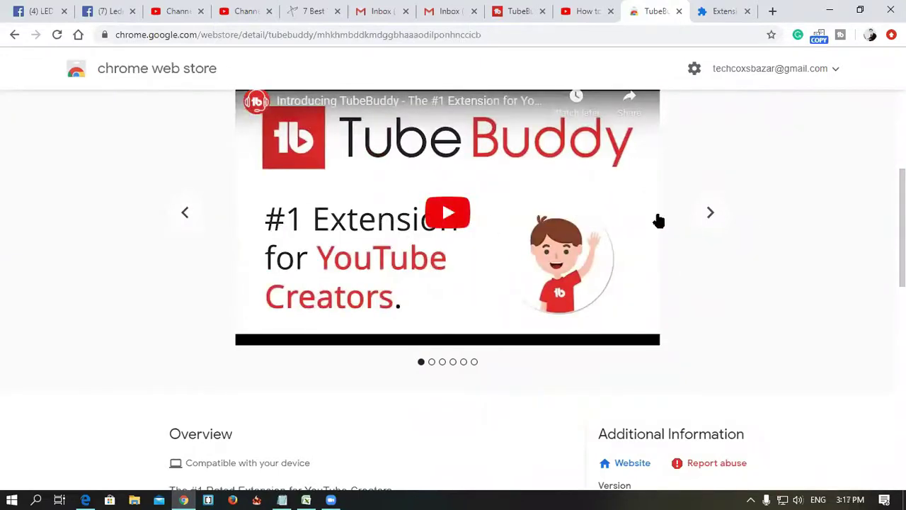
{"action": "left_click", "coordinate": [710, 214]}
{"action": "left_click", "coordinate": [710, 214]}
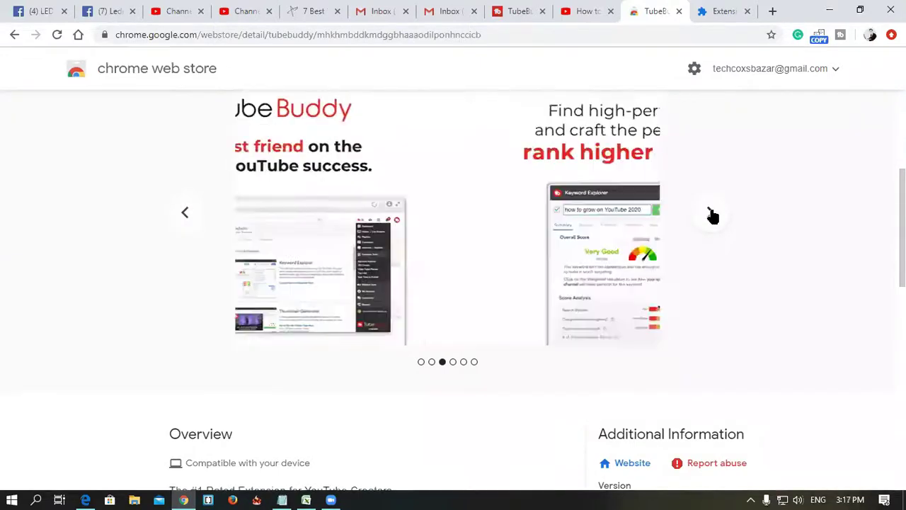
{"action": "left_click", "coordinate": [711, 214]}
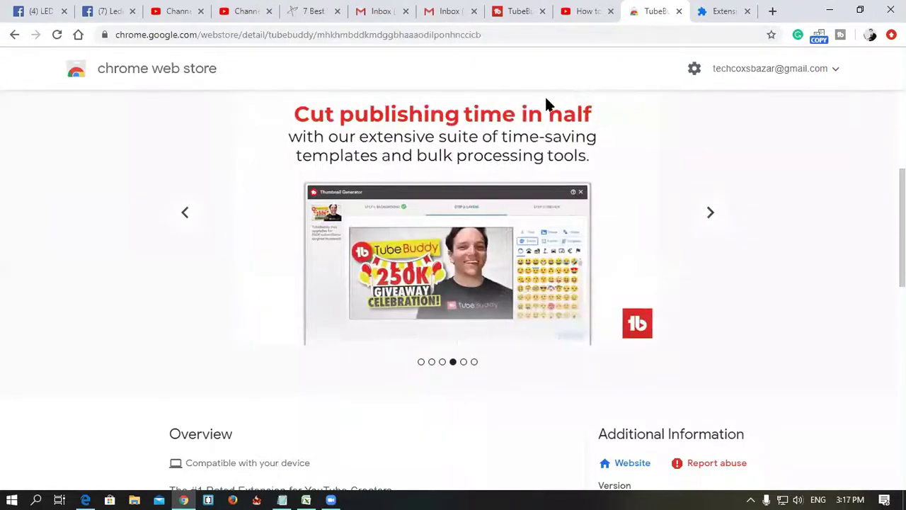
{"action": "scroll", "coordinate": [667, 242], "scroll_direction": "down", "scroll_amount": 1}
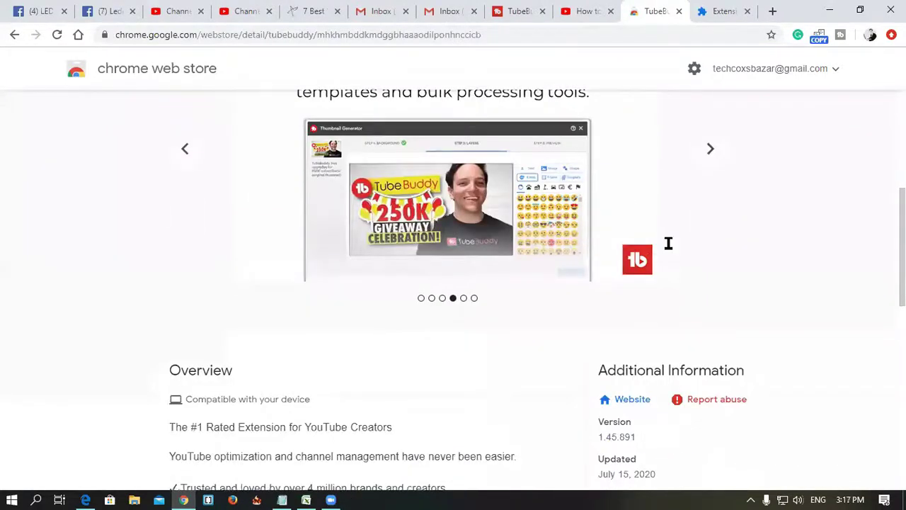
{"action": "scroll", "coordinate": [661, 295], "scroll_direction": "down", "scroll_amount": 2}
{"action": "scroll", "coordinate": [307, 253], "scroll_direction": "down", "scroll_amount": 3}
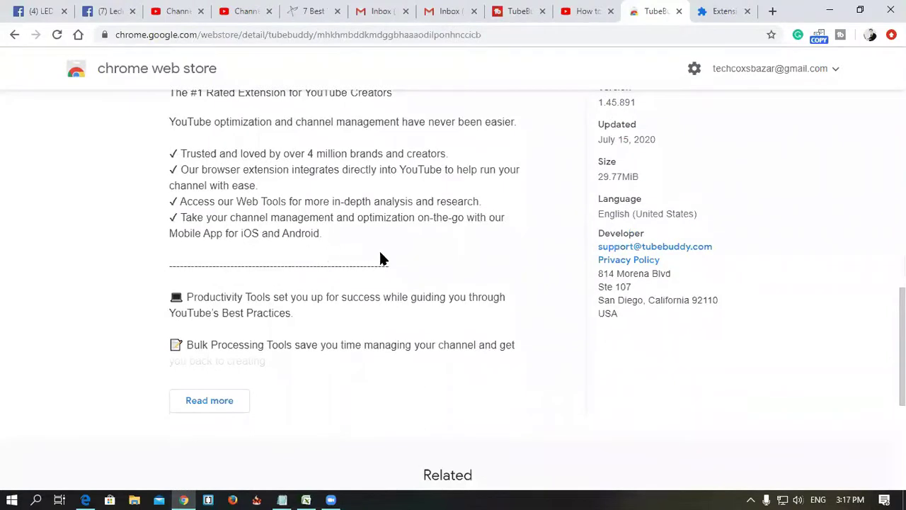
{"action": "scroll", "coordinate": [415, 262], "scroll_direction": "up", "scroll_amount": 1}
{"action": "scroll", "coordinate": [432, 258], "scroll_direction": "up", "scroll_amount": 2}
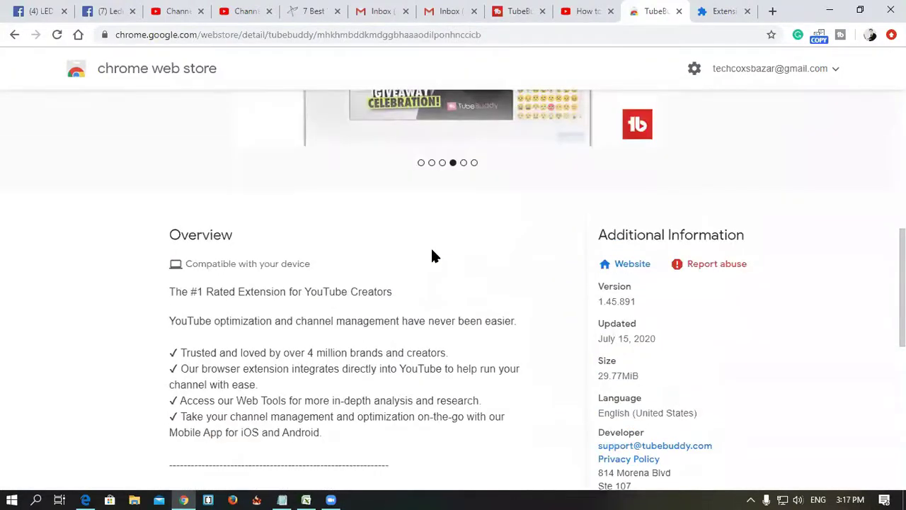
{"action": "left_click", "coordinate": [505, 9]}
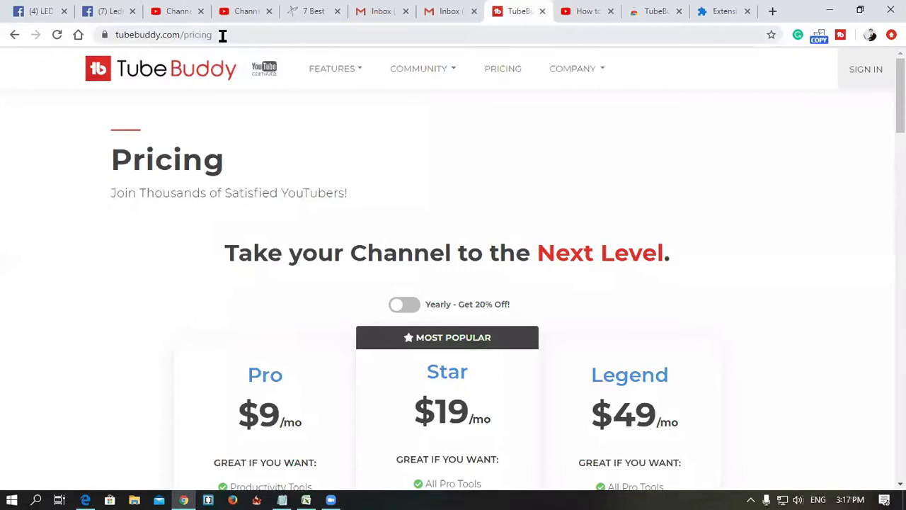
{"action": "left_click_drag", "start_coordinate": [222, 35], "coordinate": [145, 35]}
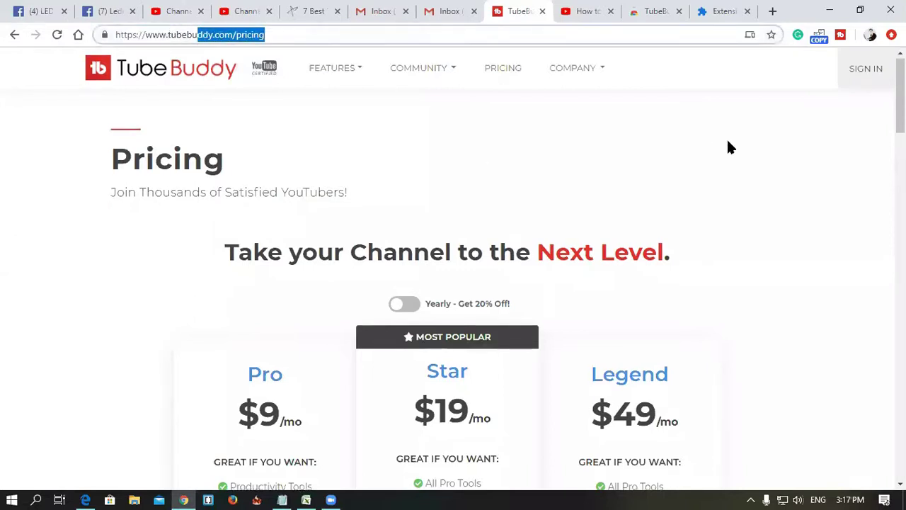
{"action": "scroll", "coordinate": [3, 157], "scroll_direction": "down", "scroll_amount": 2}
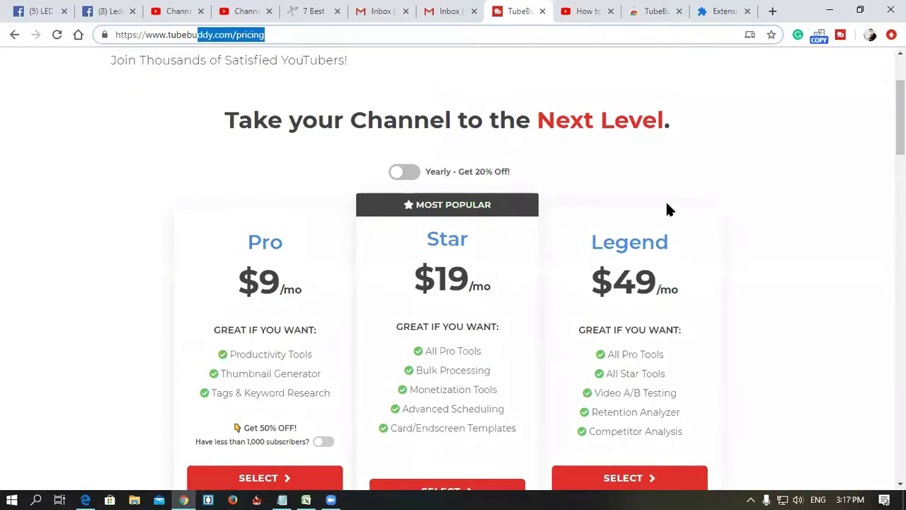
{"action": "scroll", "coordinate": [388, 199], "scroll_direction": "down", "scroll_amount": 1}
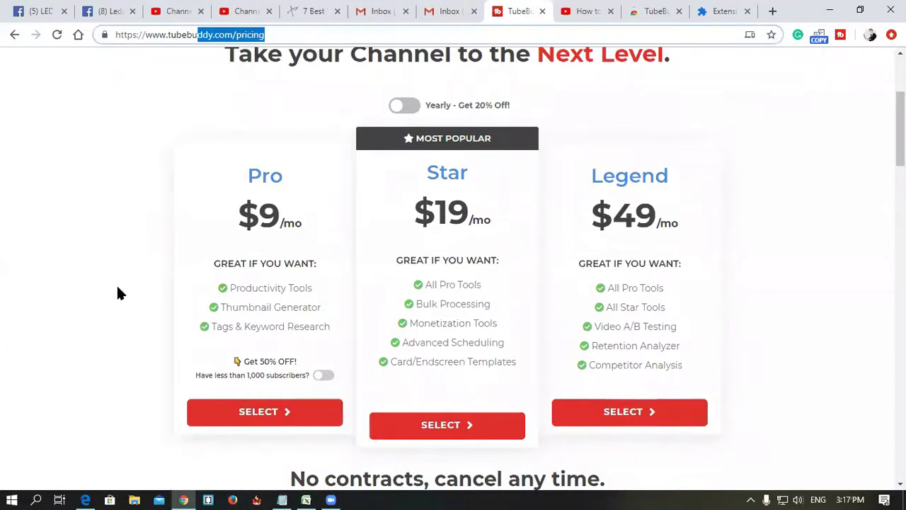
{"action": "scroll", "coordinate": [234, 366], "scroll_direction": "down", "scroll_amount": 3}
{"action": "scroll", "coordinate": [556, 290], "scroll_direction": "up", "scroll_amount": 1}
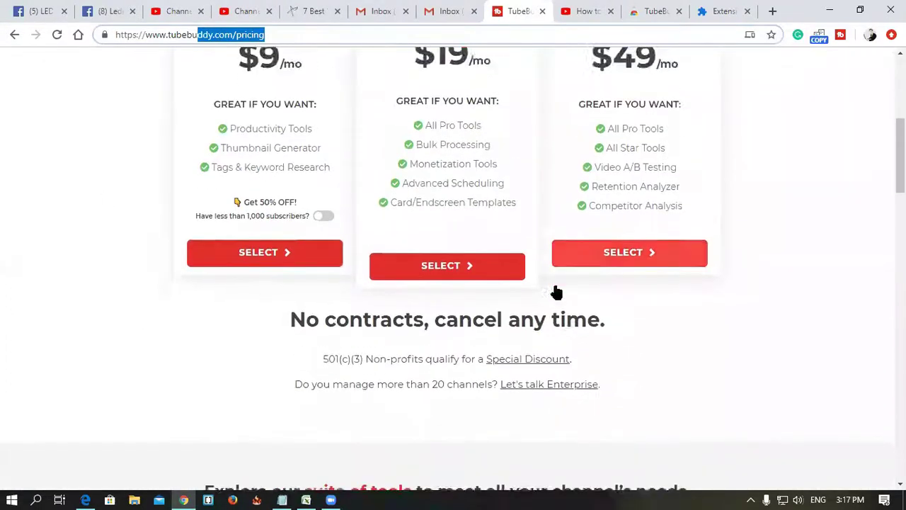
{"action": "scroll", "coordinate": [480, 205], "scroll_direction": "down", "scroll_amount": 4}
{"action": "scroll", "coordinate": [387, 301], "scroll_direction": "down", "scroll_amount": 1}
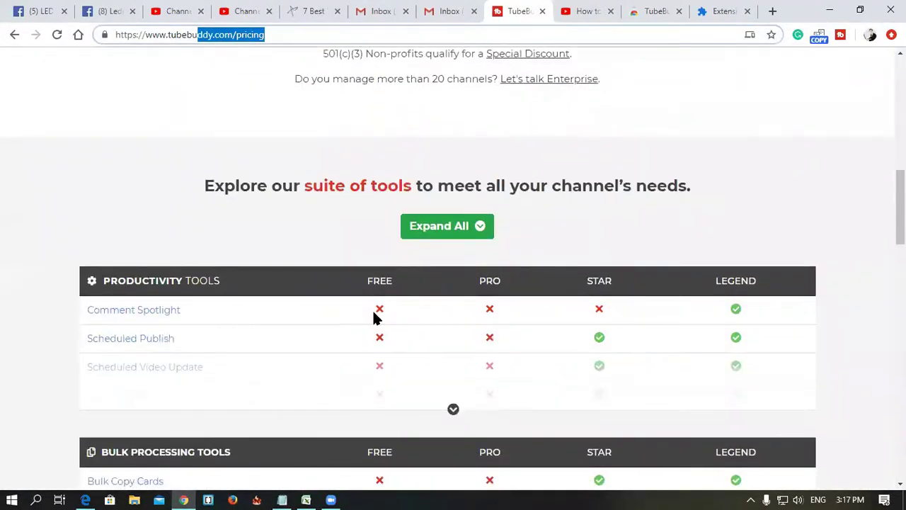
{"action": "scroll", "coordinate": [379, 209], "scroll_direction": "down", "scroll_amount": 2}
{"action": "scroll", "coordinate": [380, 162], "scroll_direction": "down", "scroll_amount": 1}
{"action": "scroll", "coordinate": [382, 180], "scroll_direction": "down", "scroll_amount": 1}
{"action": "scroll", "coordinate": [385, 252], "scroll_direction": "down", "scroll_amount": 3}
{"action": "scroll", "coordinate": [378, 191], "scroll_direction": "down", "scroll_amount": 4}
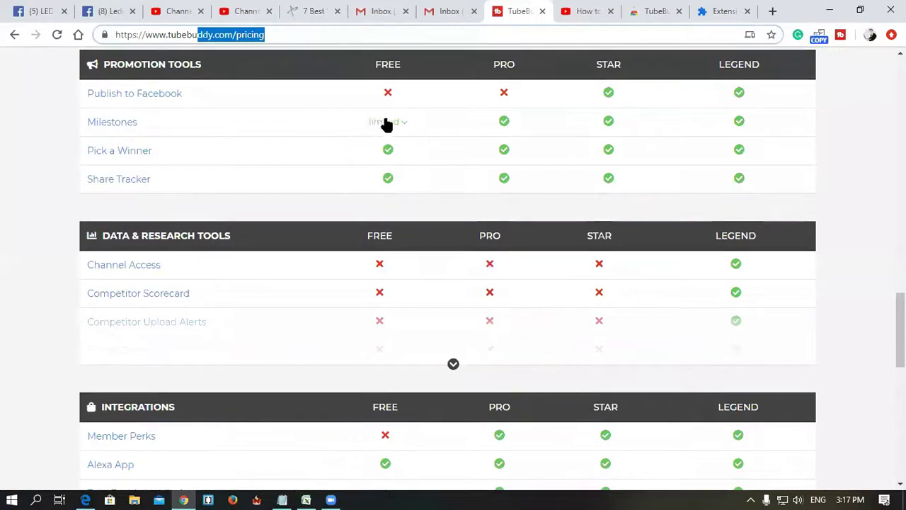
{"action": "scroll", "coordinate": [375, 318], "scroll_direction": "down", "scroll_amount": 2}
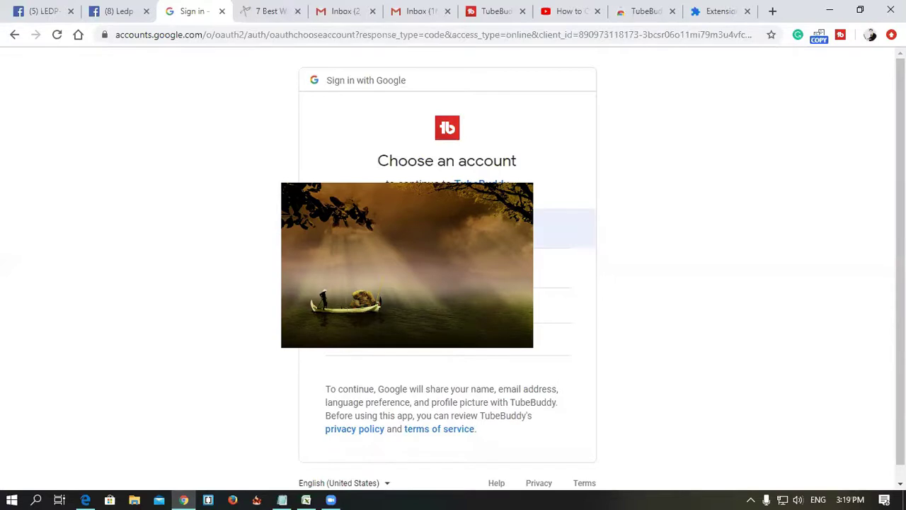
Pick the Google account and the meditation brand account, then allow TubeBuddy access
{"action": "left_click", "coordinate": [396, 228]}
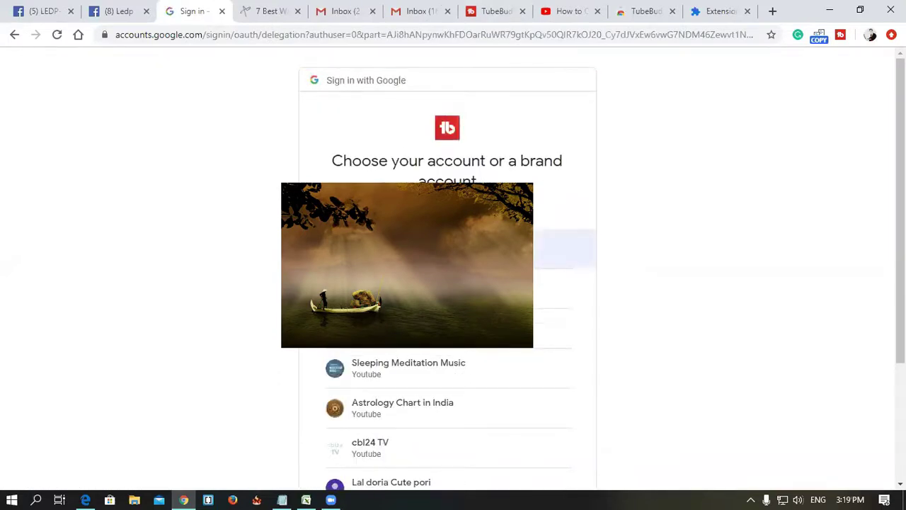
{"action": "scroll", "coordinate": [481, 61], "scroll_direction": "down", "scroll_amount": 1}
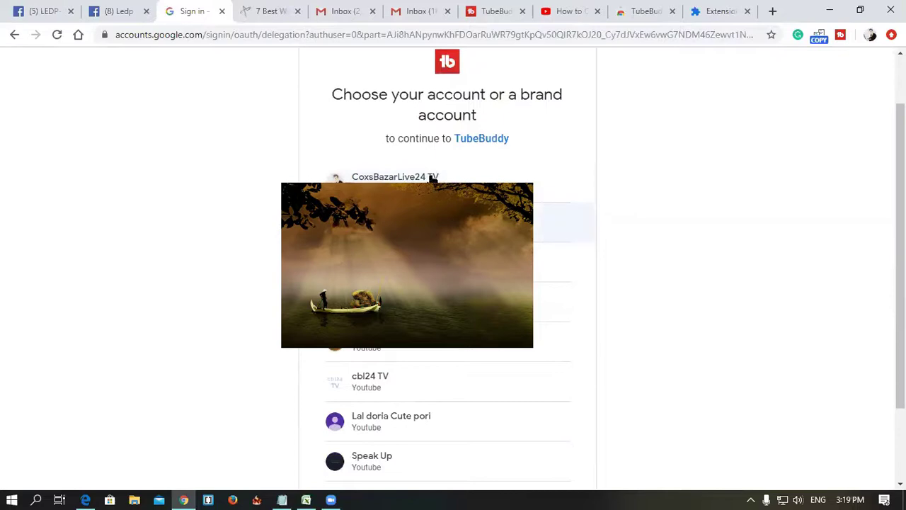
{"action": "scroll", "coordinate": [311, 85], "scroll_direction": "down", "scroll_amount": 1}
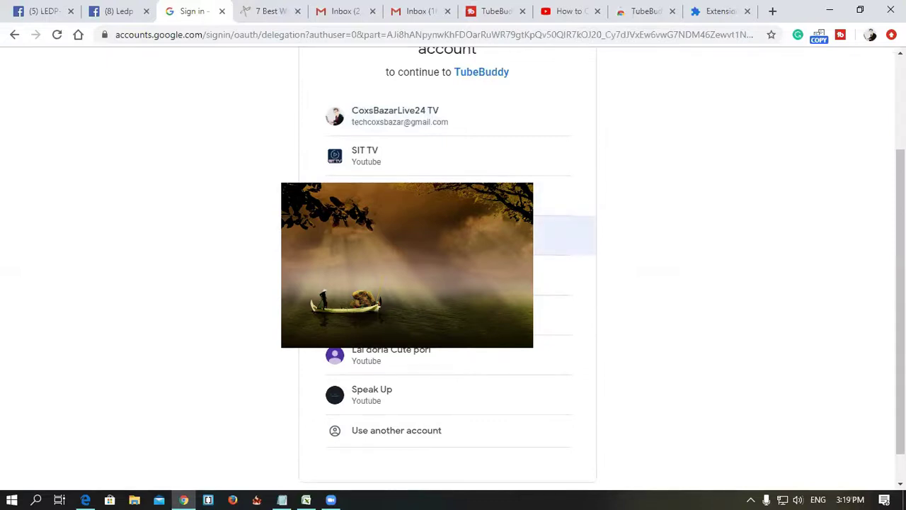
{"action": "left_click", "coordinate": [439, 235]}
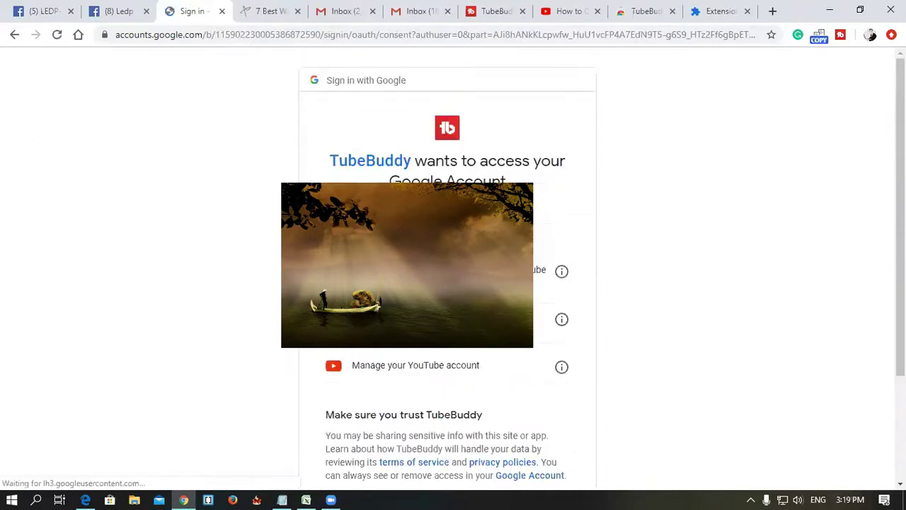
{"action": "scroll", "coordinate": [572, 283], "scroll_direction": "down", "scroll_amount": 2}
{"action": "left_click", "coordinate": [524, 392]}
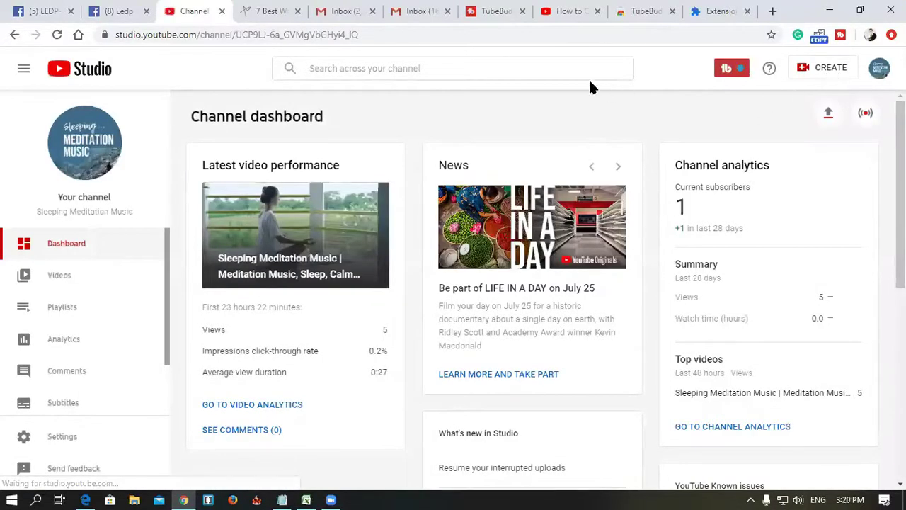
Return to TubeBuddy's pricing page, scroll to the footer, then jump back to the top
{"action": "left_click", "coordinate": [501, 9]}
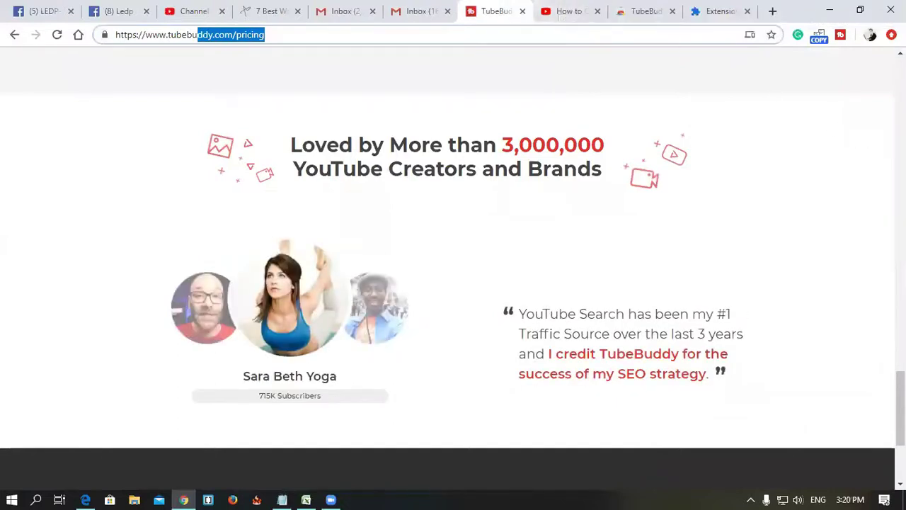
{"action": "scroll", "coordinate": [723, 368], "scroll_direction": "down", "scroll_amount": 3}
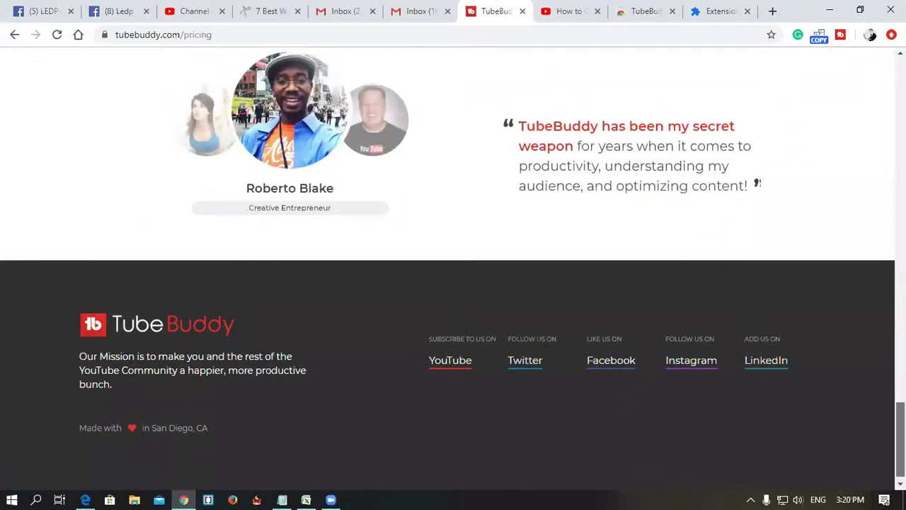
{"action": "key", "text": "Home"}
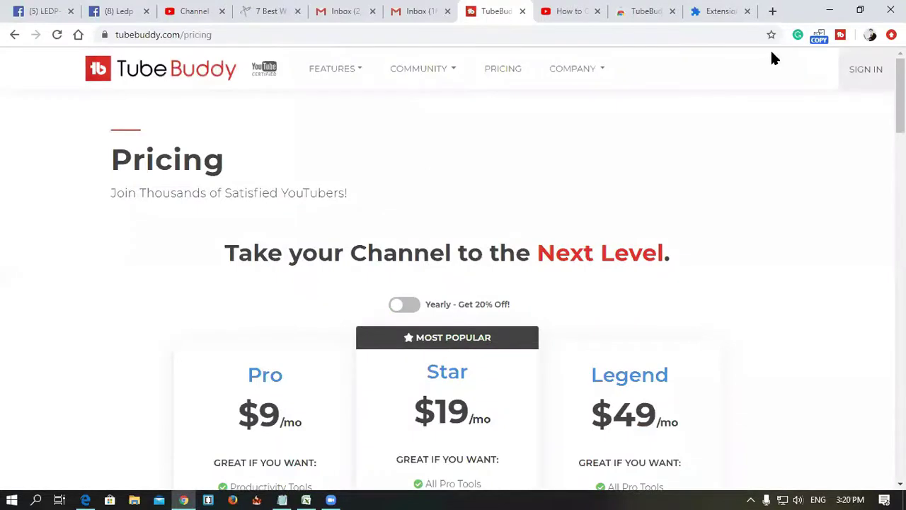
Open the analytics for the latest Sleeping Meditation Music video from the channel dashboard
{"action": "left_click", "coordinate": [205, 10]}
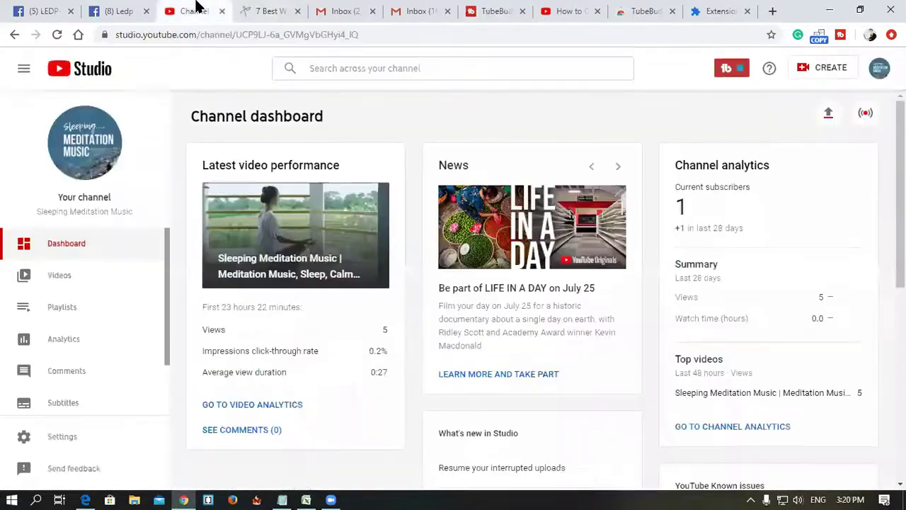
{"action": "scroll", "coordinate": [285, 291], "scroll_direction": "down", "scroll_amount": 1}
{"action": "scroll", "coordinate": [373, 222], "scroll_direction": "down", "scroll_amount": 2}
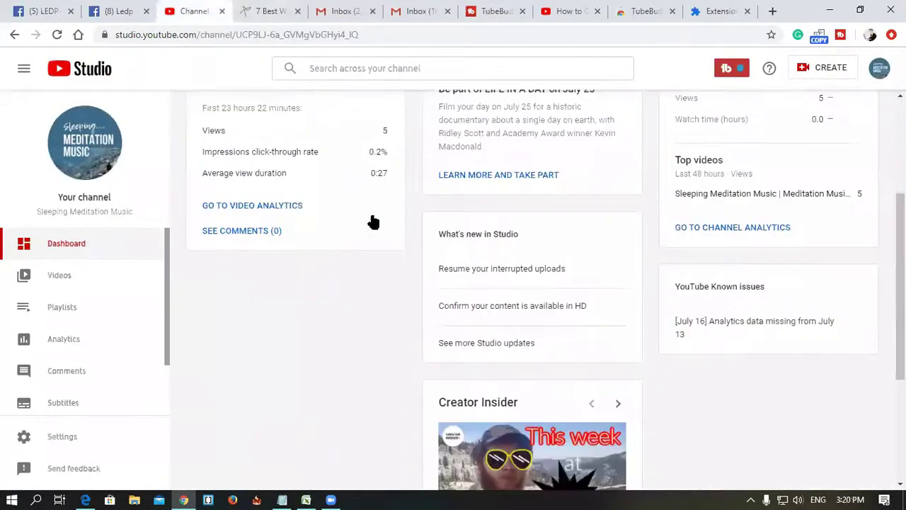
{"action": "scroll", "coordinate": [218, 249], "scroll_direction": "up", "scroll_amount": 3}
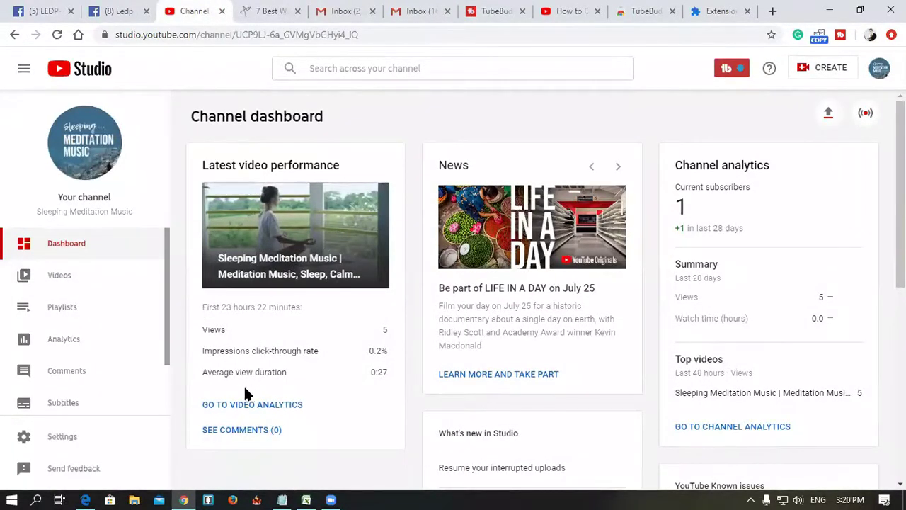
{"action": "left_click", "coordinate": [264, 406]}
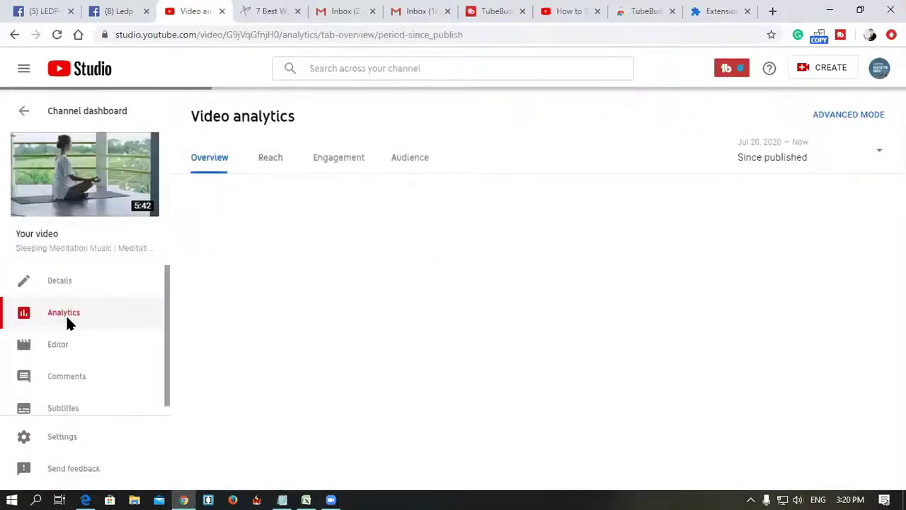
Open the video's Editor, dismiss the menu notice, and load its editing timeline
{"action": "left_click", "coordinate": [81, 356]}
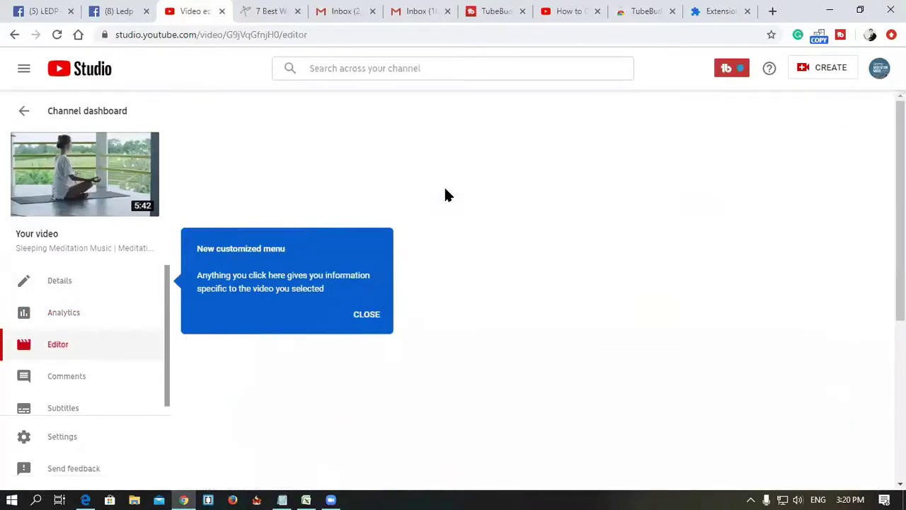
{"action": "left_click", "coordinate": [356, 317]}
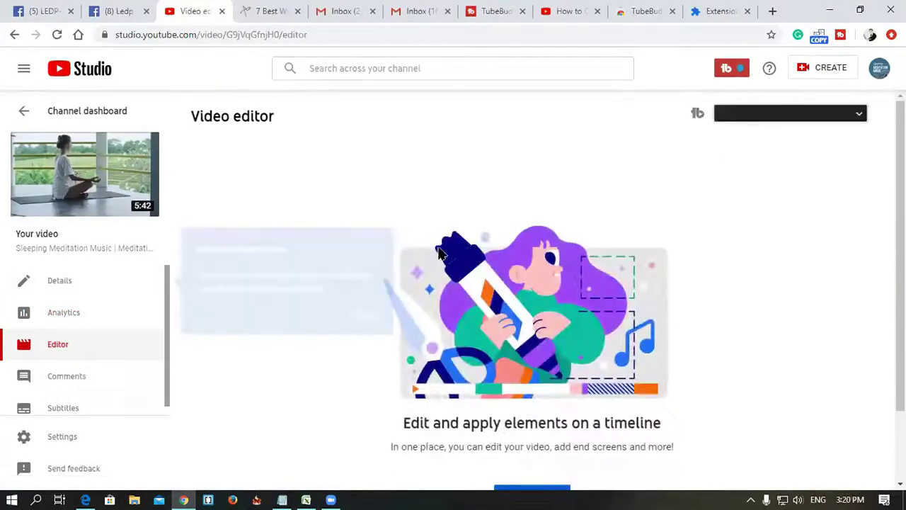
{"action": "scroll", "coordinate": [559, 369], "scroll_direction": "down", "scroll_amount": 2}
{"action": "left_click", "coordinate": [540, 411]}
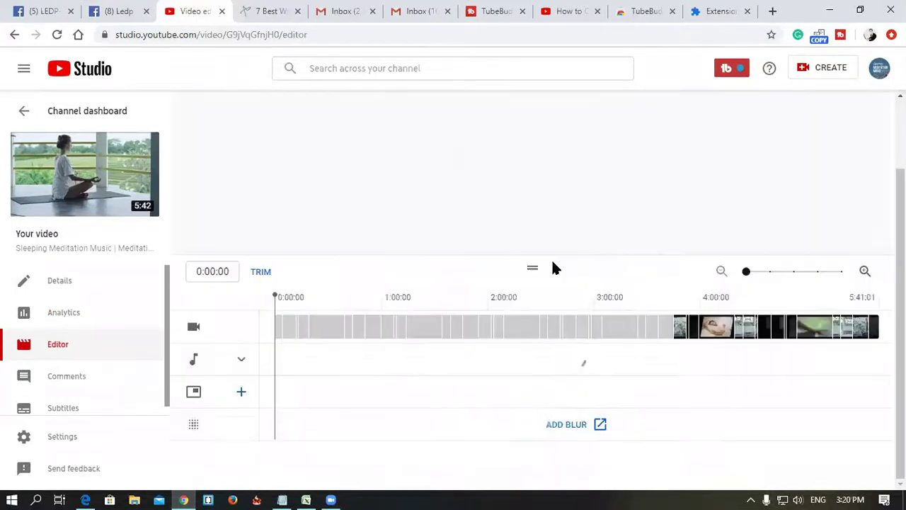
Return to the video's analytics and open its YouTube watch page in a new tab
{"action": "left_click", "coordinate": [71, 312]}
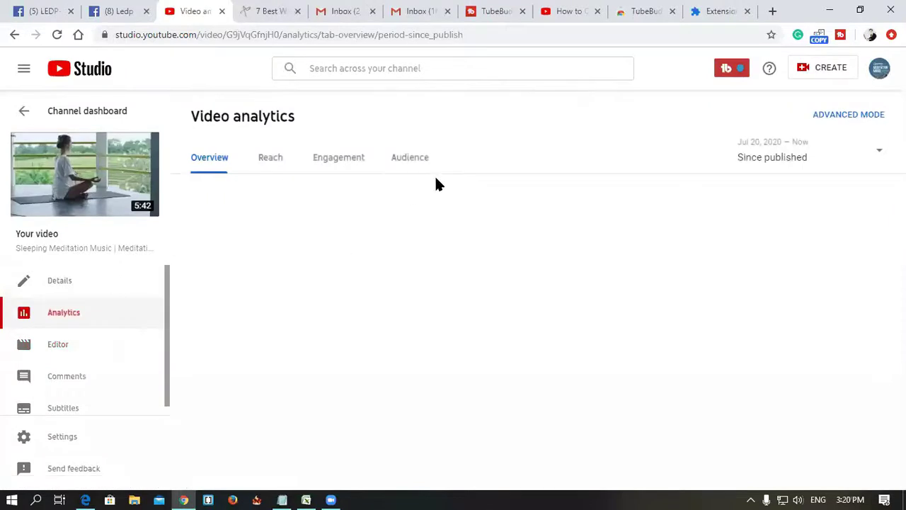
{"action": "mouse_move", "coordinate": [102, 196]}
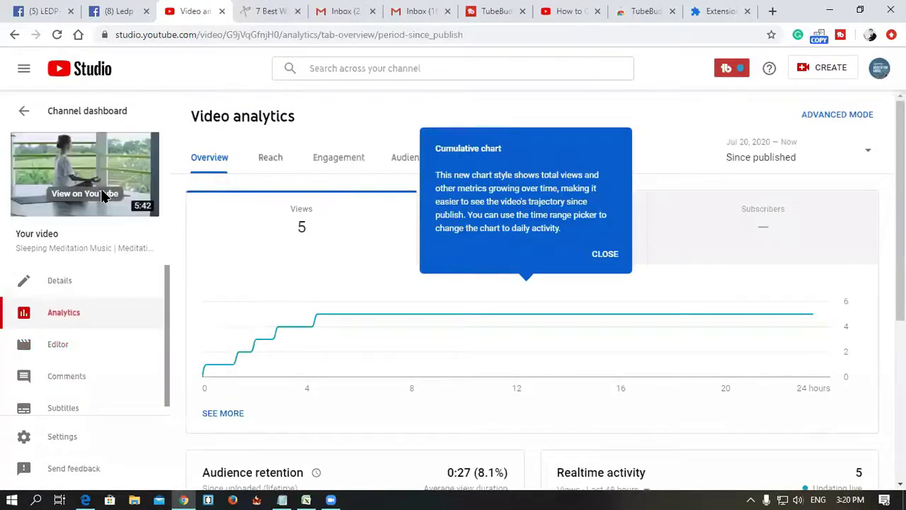
{"action": "left_click", "coordinate": [107, 193]}
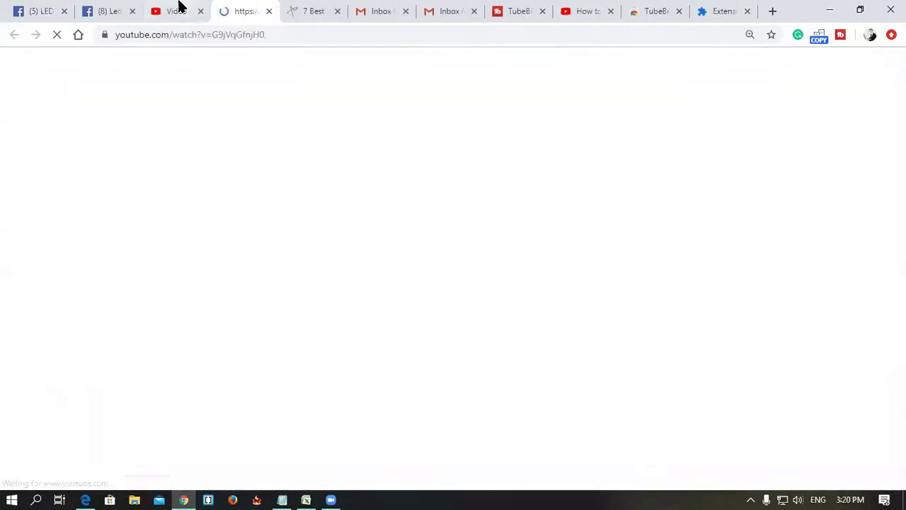
Close the extra Studio analytics tab and return to the meditation video's watch page
{"action": "left_click", "coordinate": [183, 10]}
{"action": "left_click", "coordinate": [201, 10]}
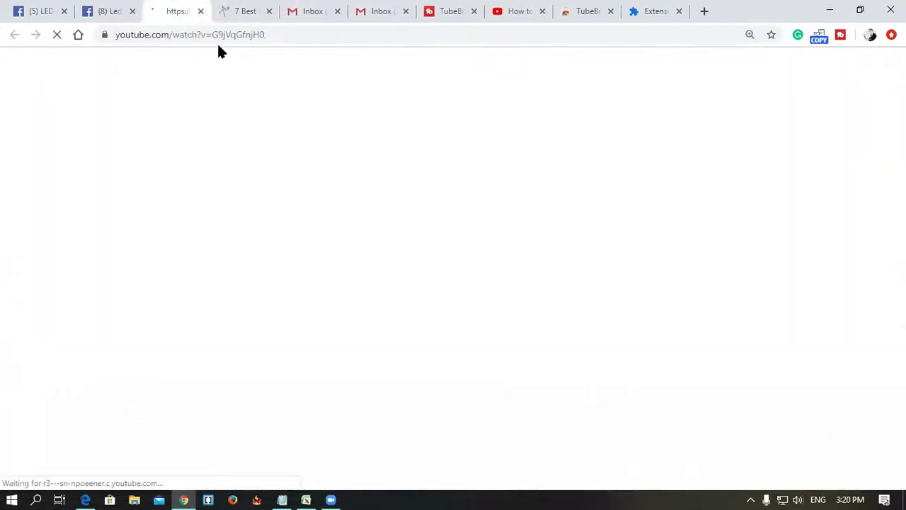
{"action": "left_click", "coordinate": [243, 7]}
{"action": "left_click", "coordinate": [163, 7]}
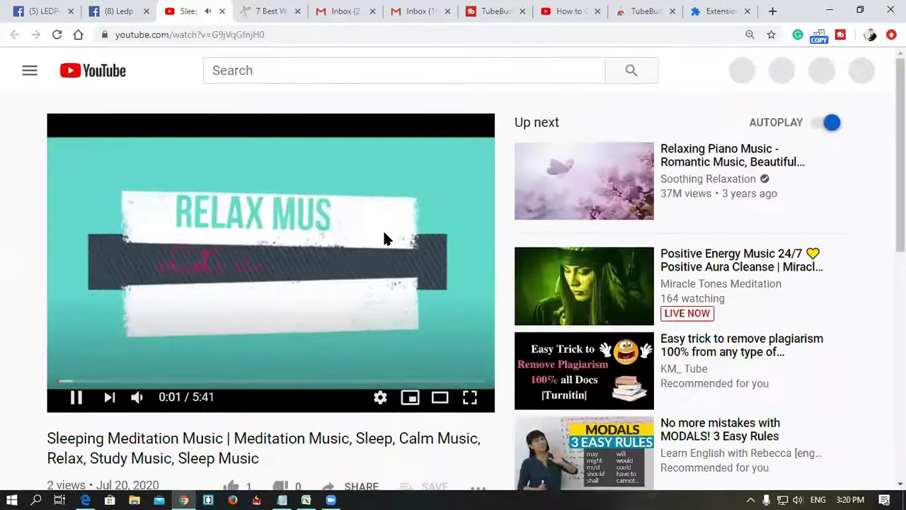
Open the video's details editor via EDIT VIDEO and scroll down to the Tags section
{"action": "scroll", "coordinate": [361, 297], "scroll_direction": "down", "scroll_amount": 2}
{"action": "scroll", "coordinate": [459, 354], "scroll_direction": "down", "scroll_amount": 2}
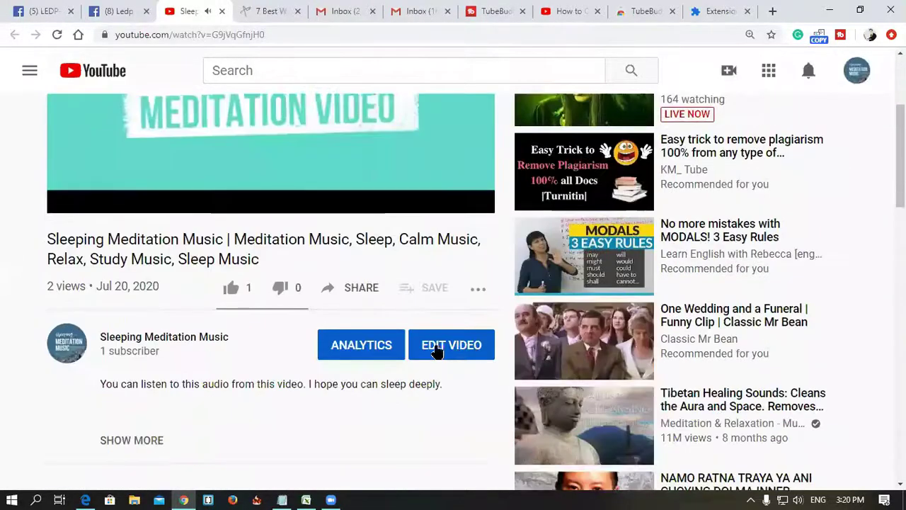
{"action": "left_click", "coordinate": [465, 339]}
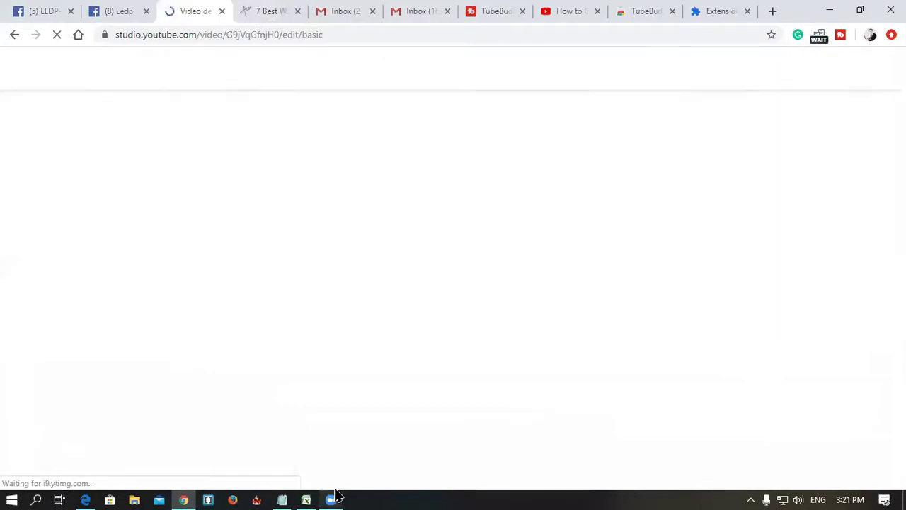
{"action": "scroll", "coordinate": [352, 265], "scroll_direction": "down", "scroll_amount": 4}
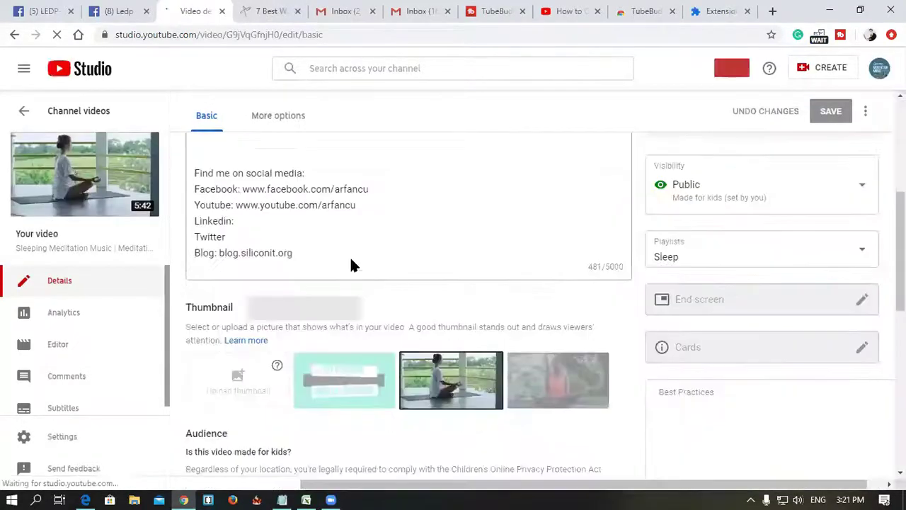
{"action": "scroll", "coordinate": [382, 269], "scroll_direction": "down", "scroll_amount": 3}
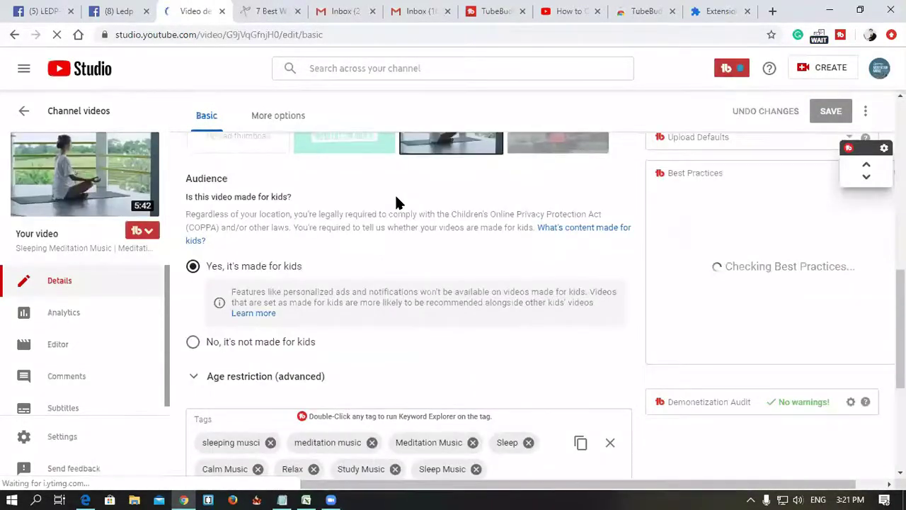
Scroll back up the meditation video's details page toward the channel Verify link
{"action": "scroll", "coordinate": [424, 198], "scroll_direction": "up", "scroll_amount": 1}
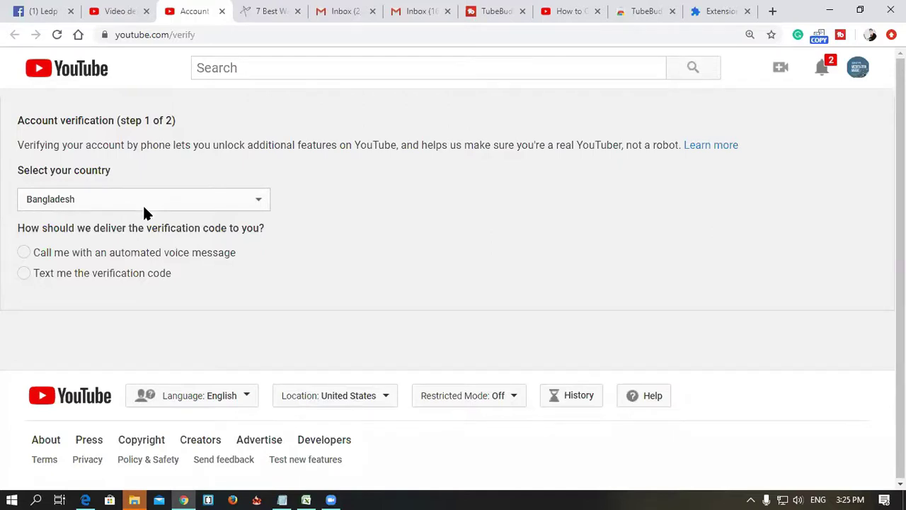
Request the verification code by text to the account's phone number and open Mobile Partner
{"action": "left_click", "coordinate": [23, 275]}
{"action": "scroll", "coordinate": [303, 206], "scroll_direction": "down", "scroll_amount": 2}
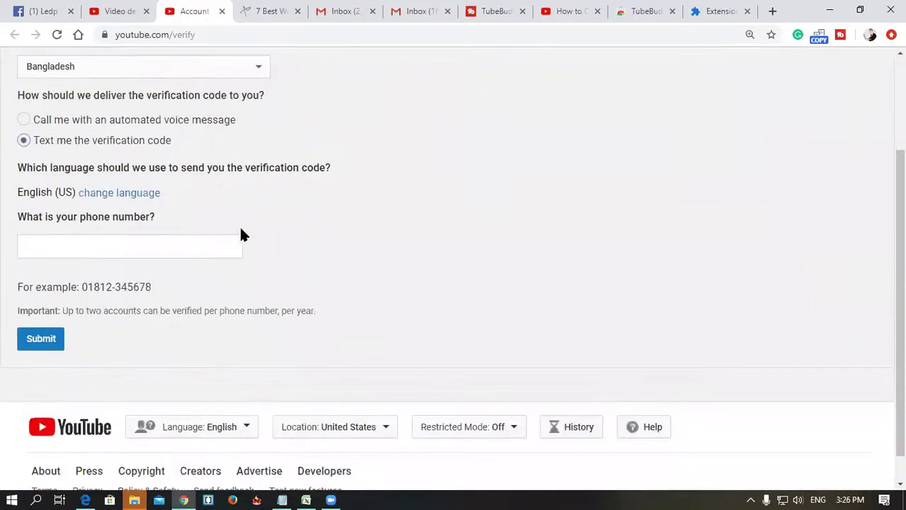
{"action": "left_click", "coordinate": [126, 246]}
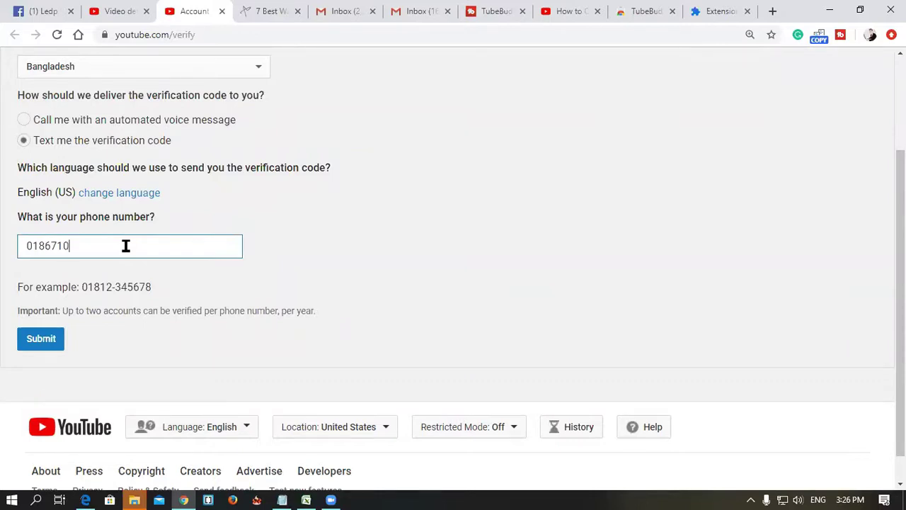
{"action": "left_click", "coordinate": [39, 344]}
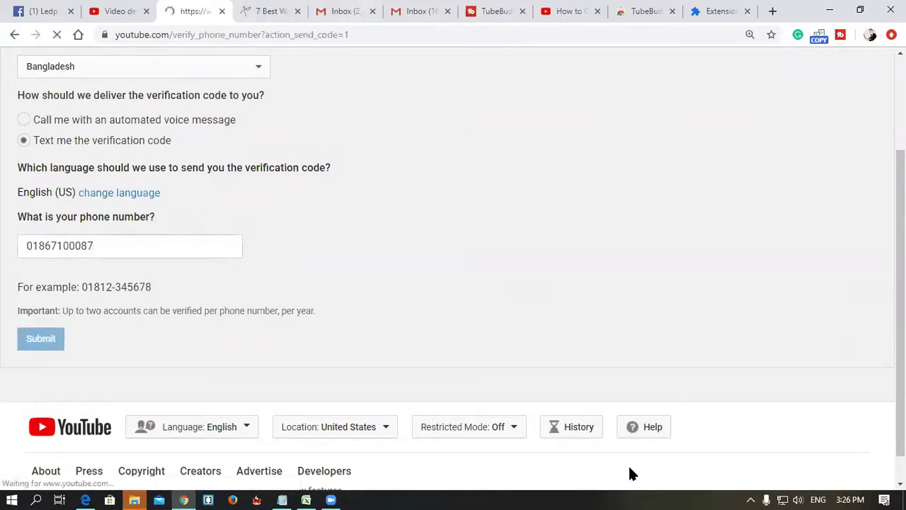
{"action": "left_click", "coordinate": [752, 499]}
{"action": "left_click", "coordinate": [777, 443]}
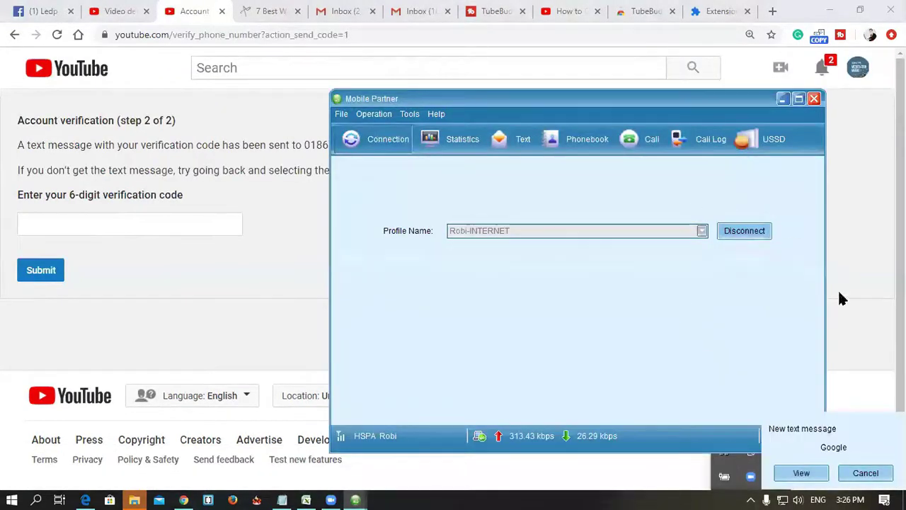
Open Mobile Partner's text Inbox and preview Google's message containing the YouTube verification code
{"action": "left_click", "coordinate": [814, 473]}
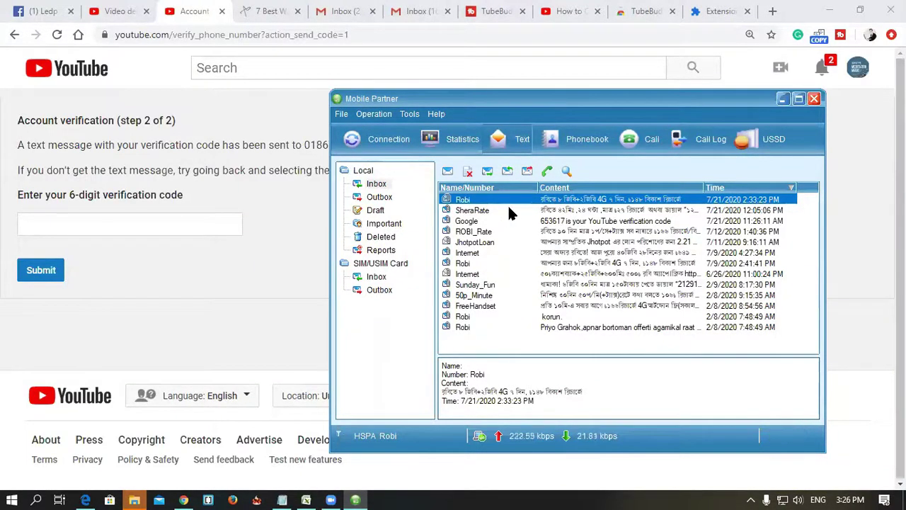
{"action": "left_click", "coordinate": [493, 221]}
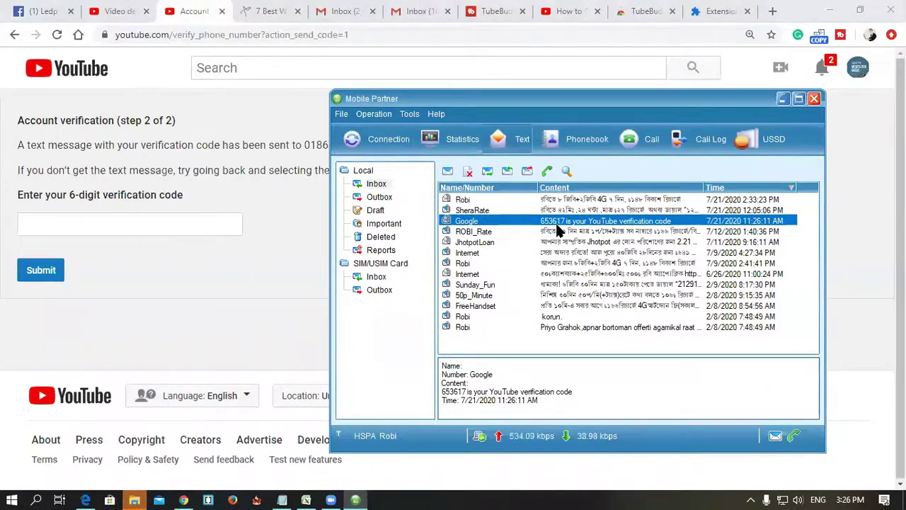
Enter the texted 6-digit verification code in YouTube's step-2 field and submit it
{"action": "left_click", "coordinate": [131, 214]}
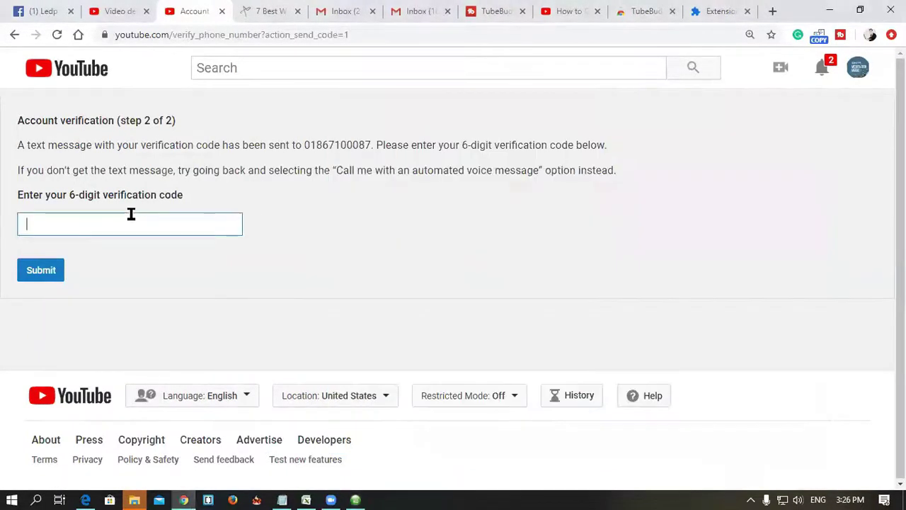
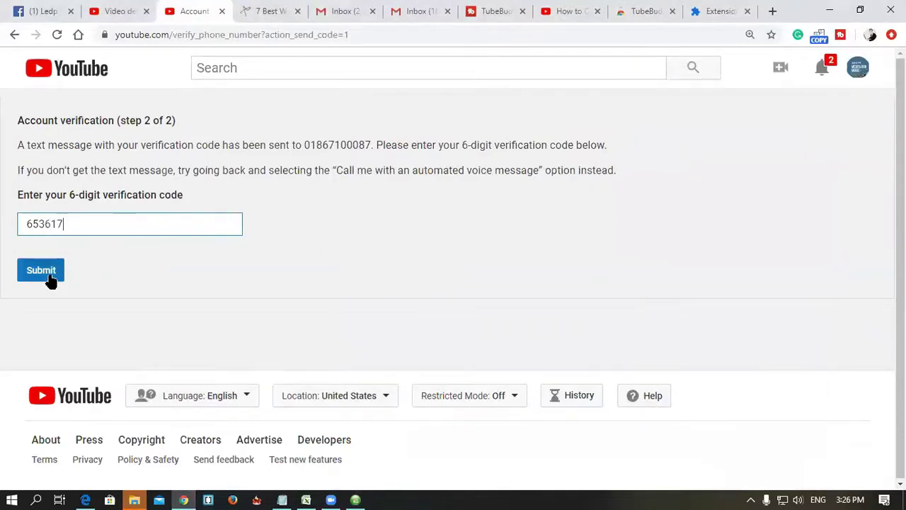
{"action": "left_click", "coordinate": [51, 278]}
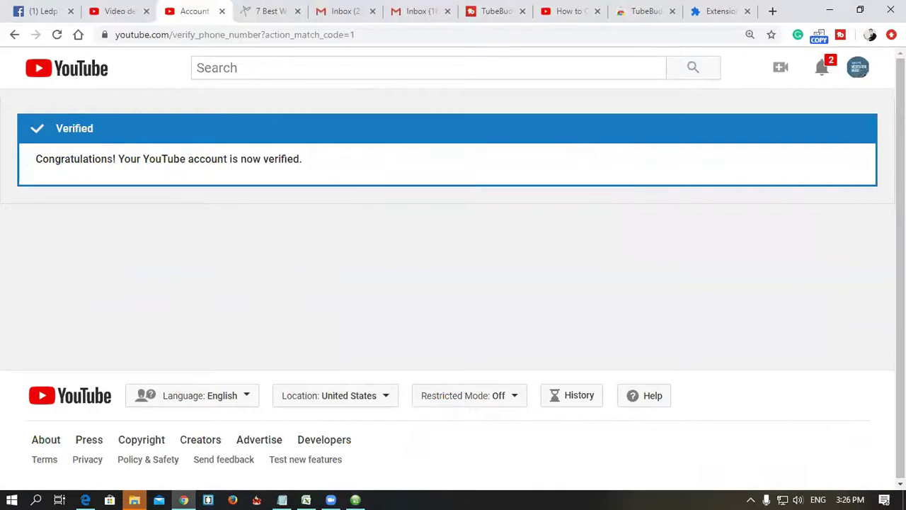
Reload the video details tab and close the account verification tab
{"action": "left_click", "coordinate": [132, 8]}
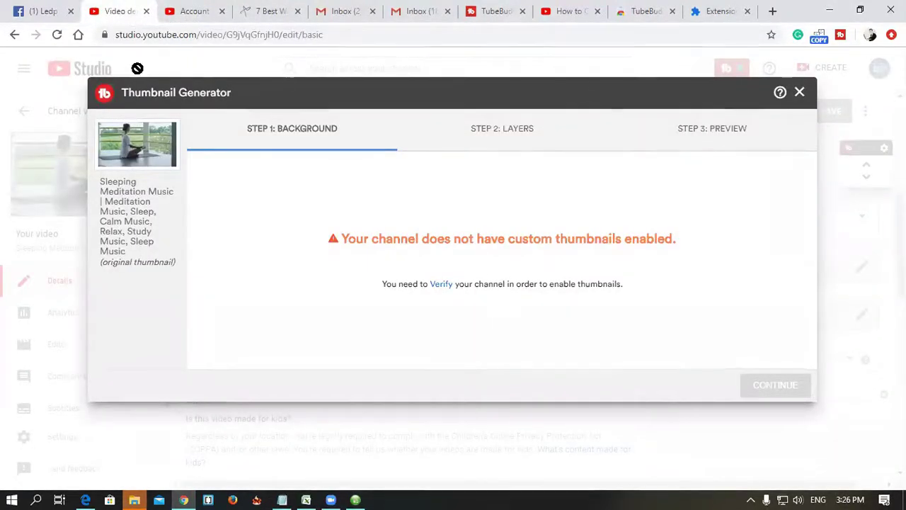
{"action": "left_click", "coordinate": [58, 35]}
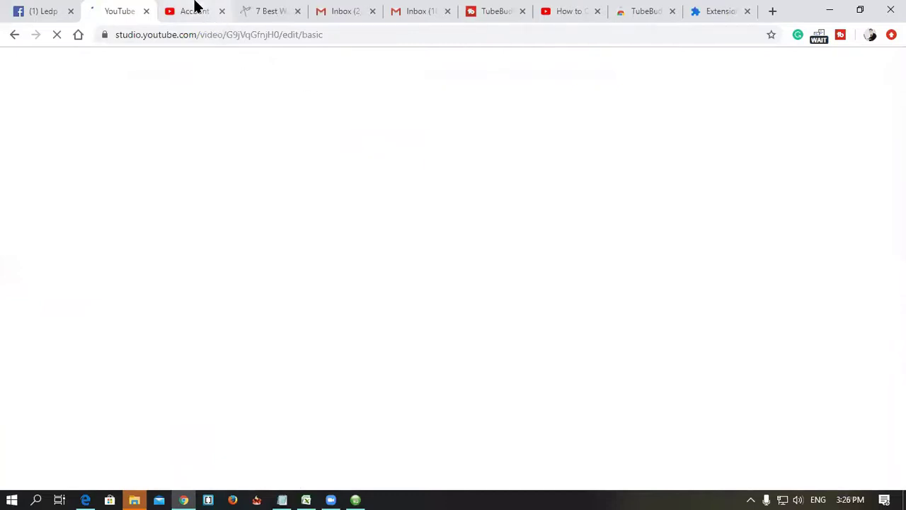
{"action": "left_click", "coordinate": [196, 9]}
{"action": "middle_click", "coordinate": [172, 6]}
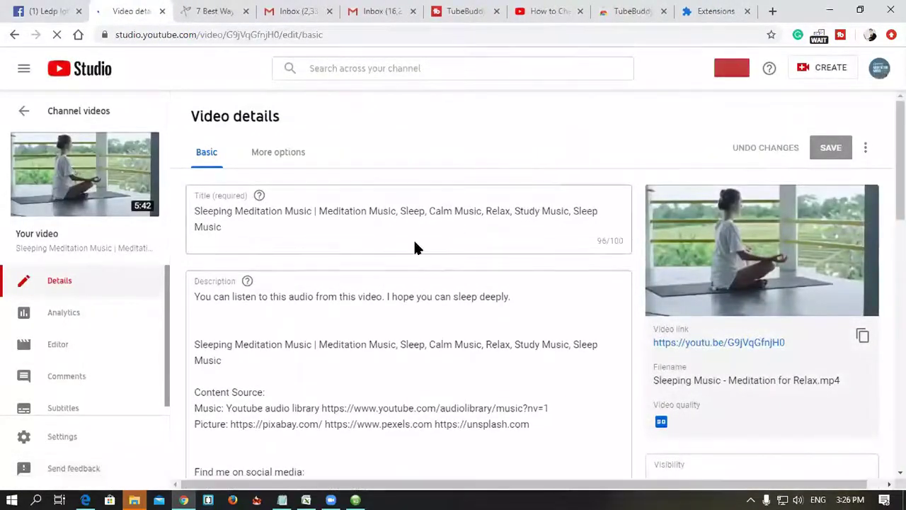
Open TubeBuddy's Thumbnail Generator from the video's Thumbnail section
{"action": "scroll", "coordinate": [362, 267], "scroll_direction": "down", "scroll_amount": 5}
{"action": "scroll", "coordinate": [326, 285], "scroll_direction": "down", "scroll_amount": 5}
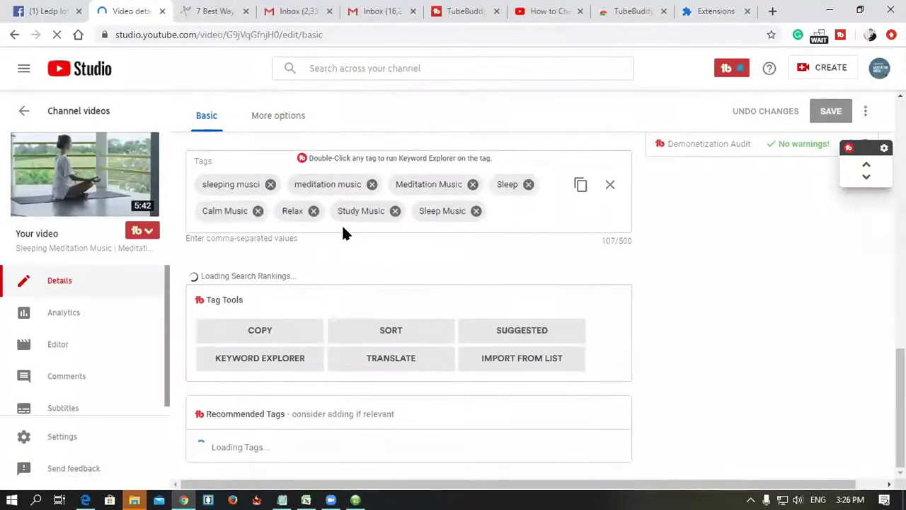
{"action": "scroll", "coordinate": [360, 225], "scroll_direction": "up", "scroll_amount": 2}
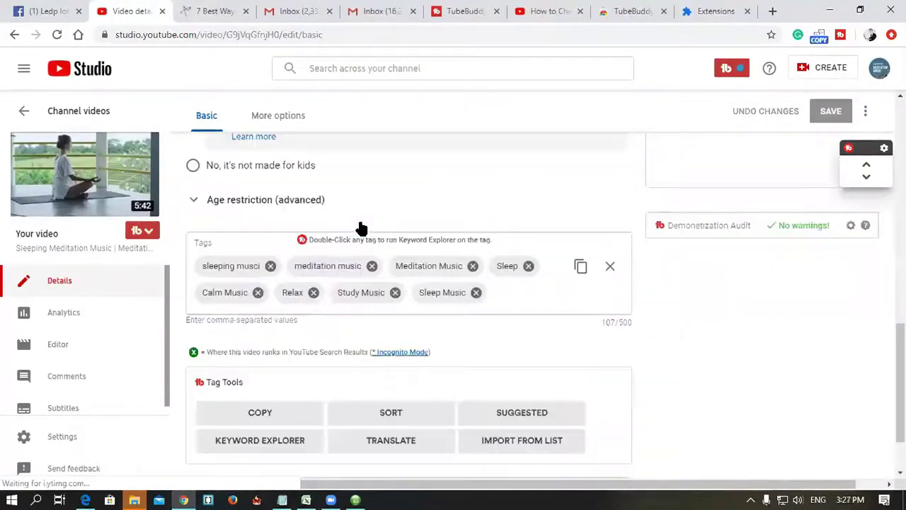
{"action": "scroll", "coordinate": [354, 225], "scroll_direction": "up", "scroll_amount": 3}
{"action": "scroll", "coordinate": [333, 222], "scroll_direction": "up", "scroll_amount": 2}
{"action": "left_click", "coordinate": [312, 194]}
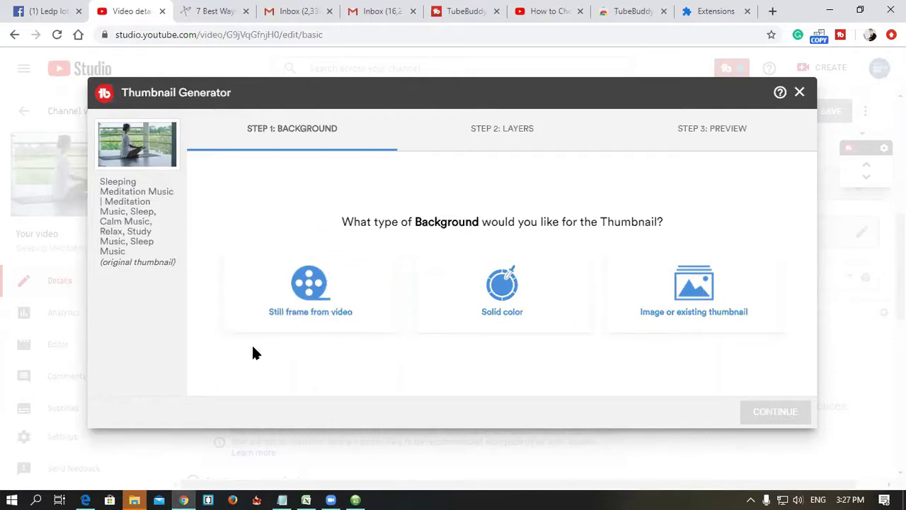
Pick a still frame near 1:23 as background, briefly comparing the Solid color and Image options
{"action": "left_click", "coordinate": [326, 289]}
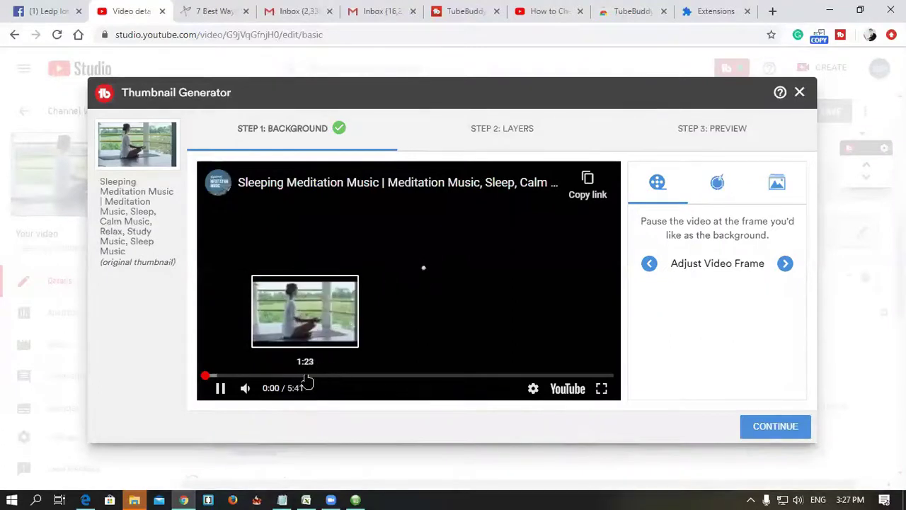
{"action": "left_click", "coordinate": [306, 377]}
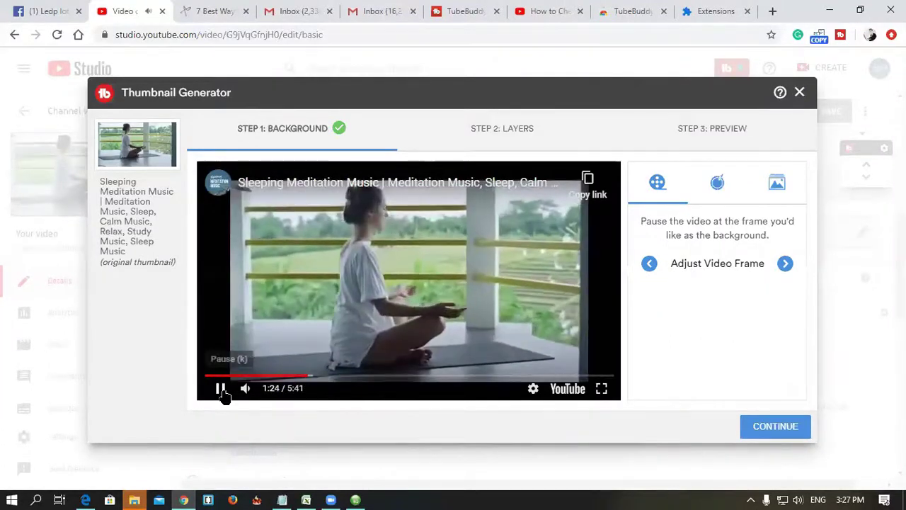
{"action": "left_click", "coordinate": [360, 263]}
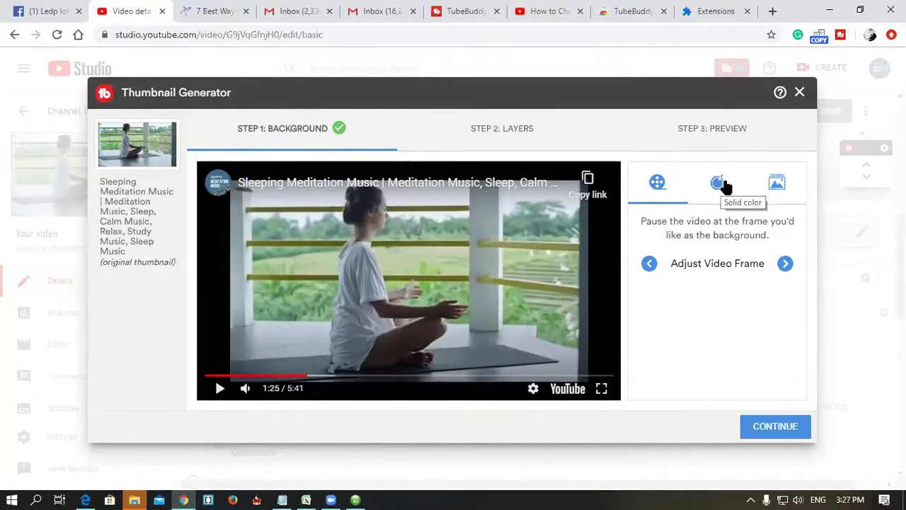
{"action": "left_click", "coordinate": [719, 184]}
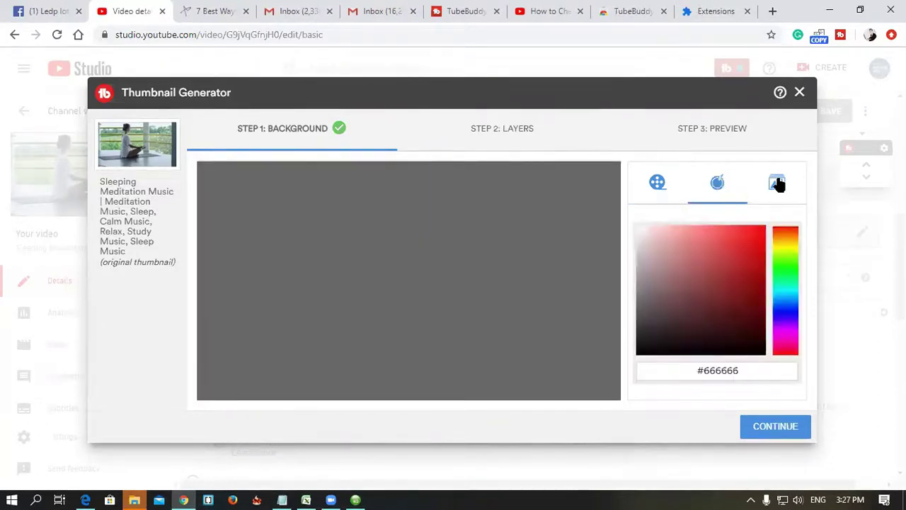
{"action": "left_click", "coordinate": [776, 182]}
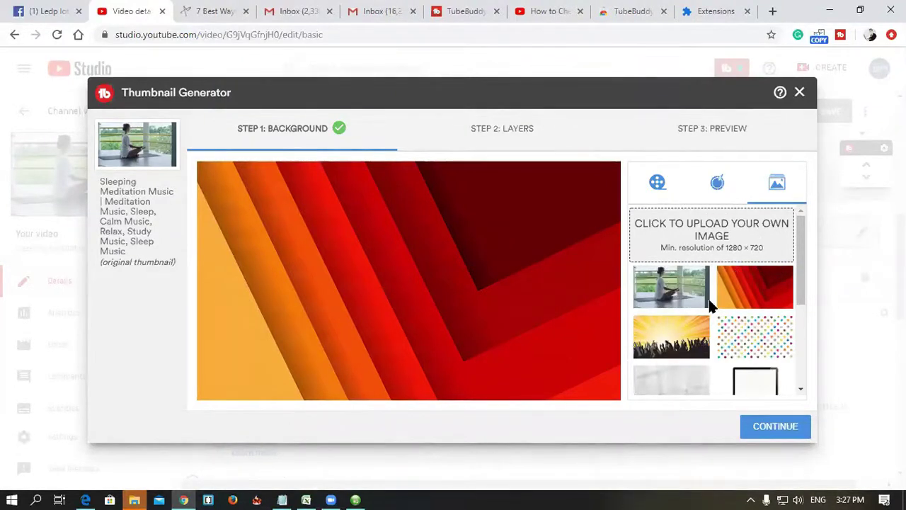
{"action": "scroll", "coordinate": [769, 301], "scroll_direction": "down", "scroll_amount": 1}
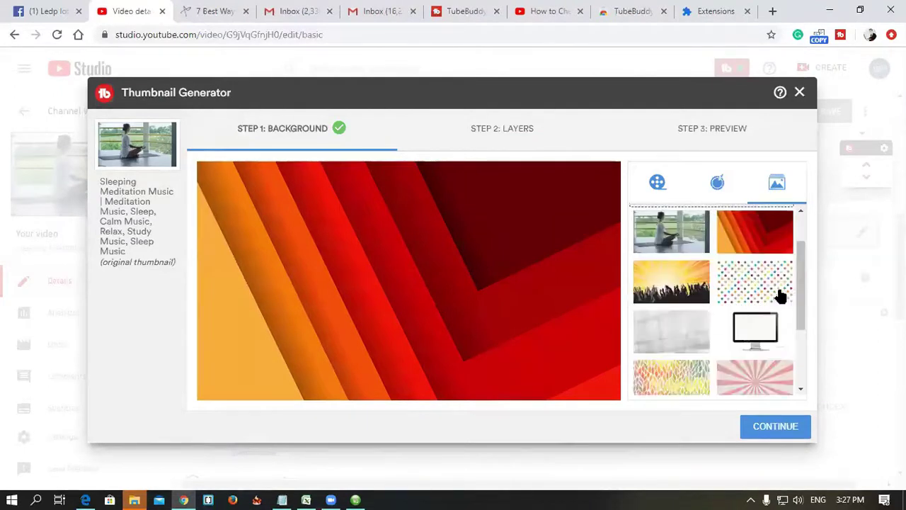
{"action": "scroll", "coordinate": [779, 293], "scroll_direction": "down", "scroll_amount": 1}
{"action": "scroll", "coordinate": [701, 303], "scroll_direction": "up", "scroll_amount": 3}
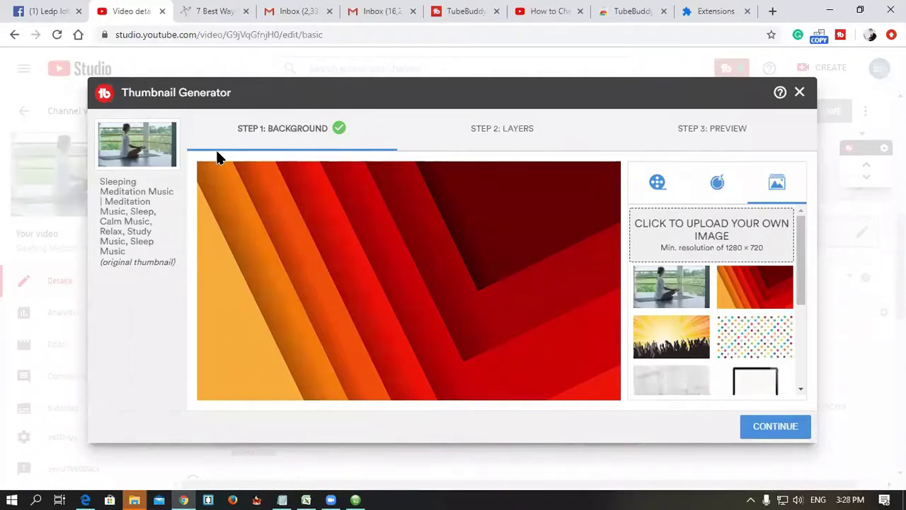
Return to the video still frame paused at 1:23 and continue to the layers step
{"action": "left_click", "coordinate": [657, 182]}
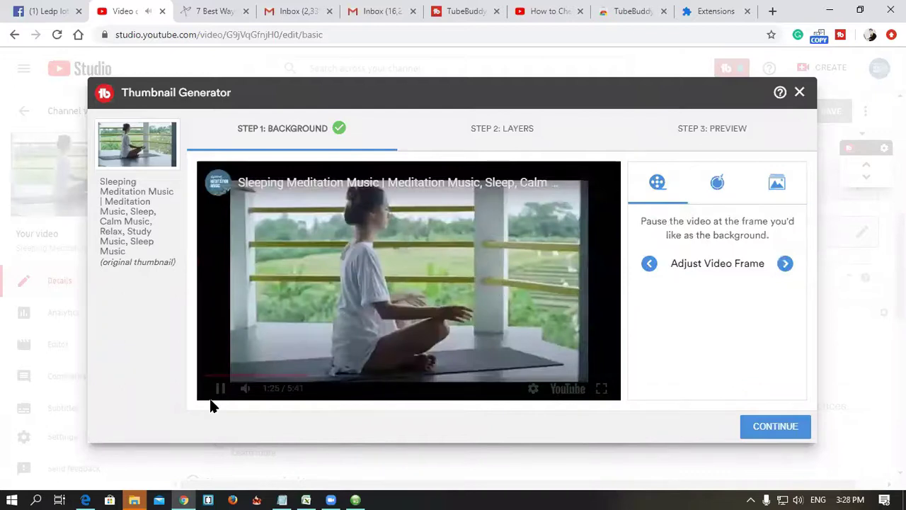
{"action": "left_click", "coordinate": [365, 333]}
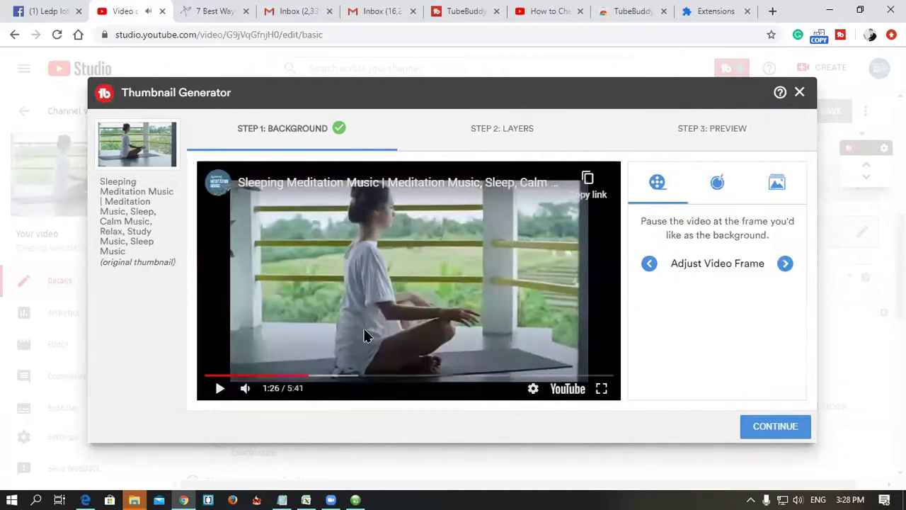
{"action": "left_click", "coordinate": [309, 377]}
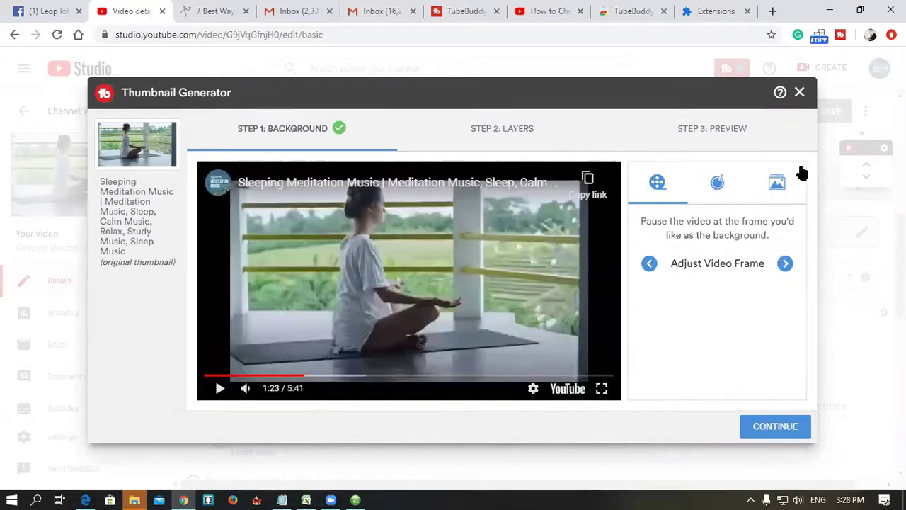
{"action": "left_click", "coordinate": [761, 426]}
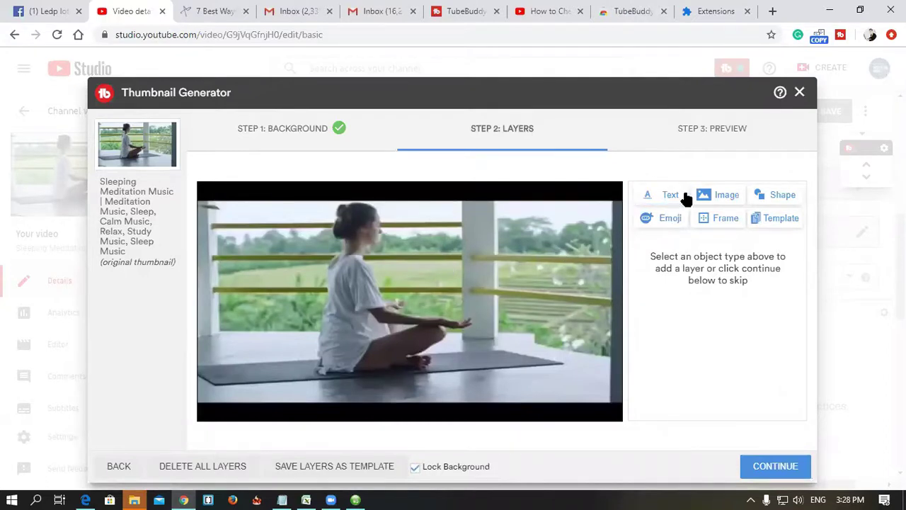
Create a size L text layer reading 'Meditation Music' / 'For Relaxing..' on two lines
{"action": "left_click", "coordinate": [659, 196]}
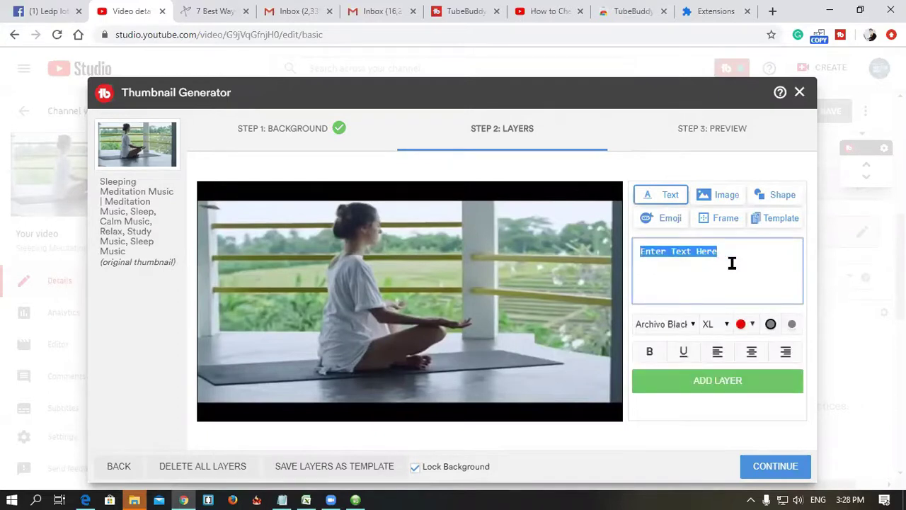
{"action": "type", "text": "Slee"}
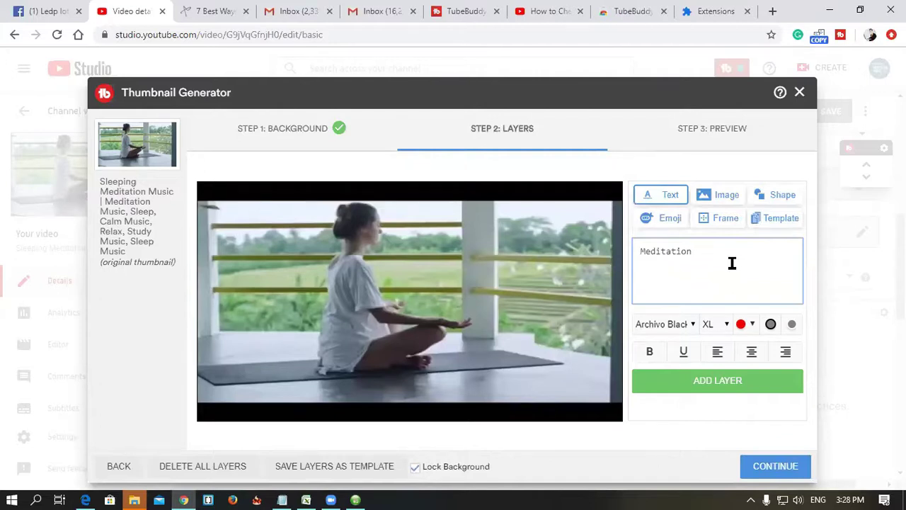
{"action": "type", "text": "For Relaxing."}
{"action": "type", "text": ".."}
{"action": "left_click", "coordinate": [727, 253]}
{"action": "key", "text": "Return"}
{"action": "left_click", "coordinate": [715, 324]}
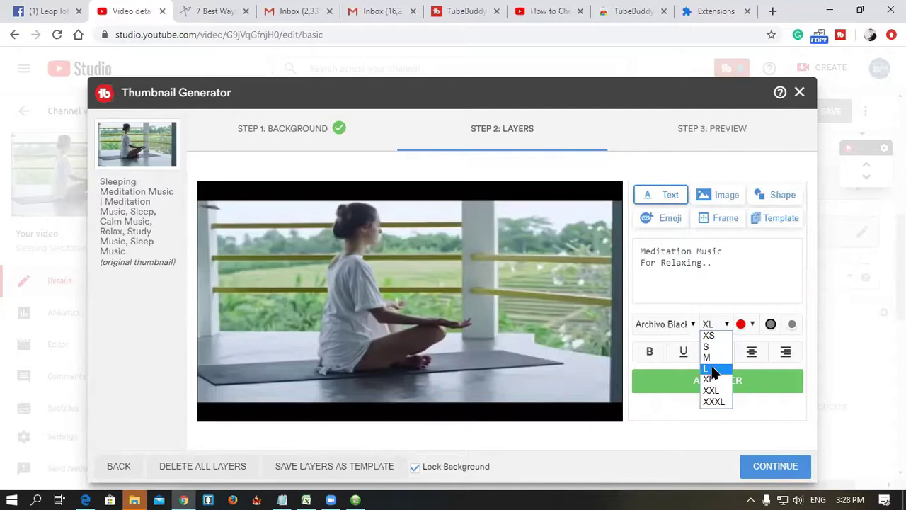
{"action": "key", "text": "Return"}
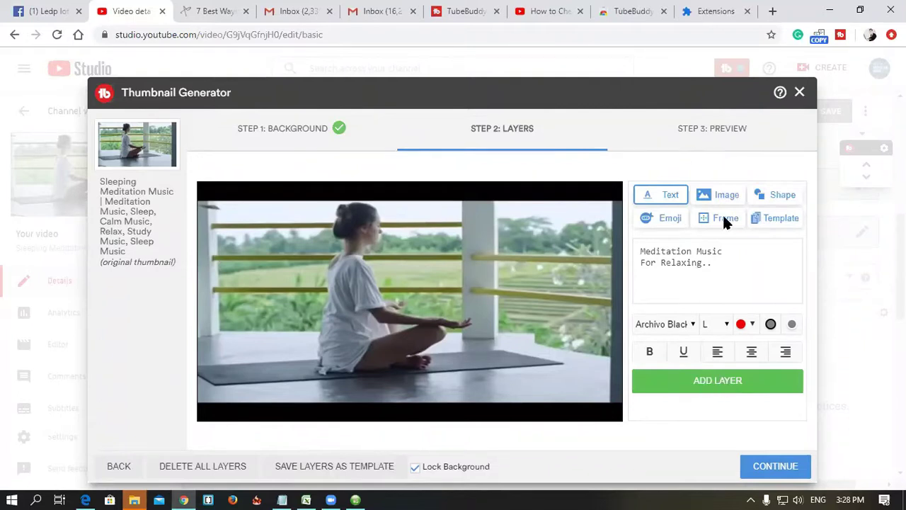
Add the caption as a layer and move and resize it toward the thumbnail's right side
{"action": "left_click", "coordinate": [717, 383]}
{"action": "left_click", "coordinate": [459, 273]}
{"action": "left_click_drag", "start_coordinate": [458, 273], "coordinate": [479, 301]}
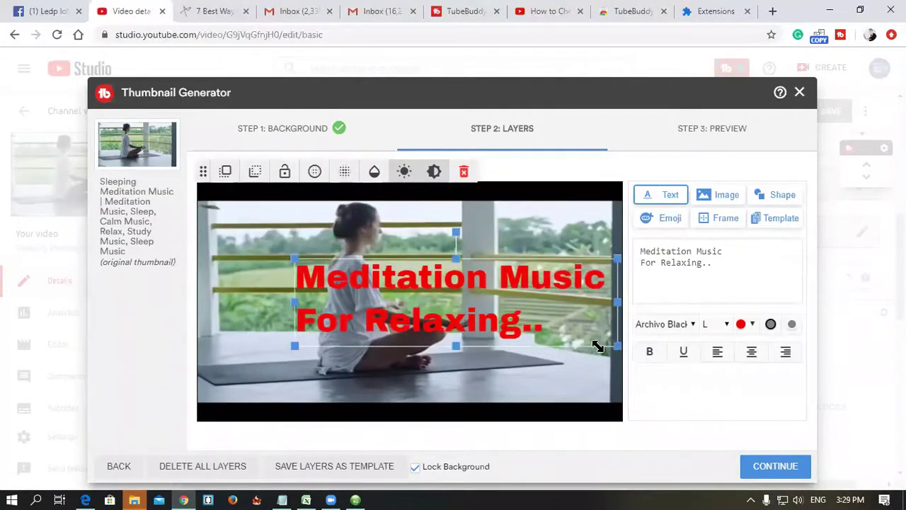
{"action": "left_click_drag", "start_coordinate": [618, 346], "coordinate": [559, 329]}
{"action": "mouse_move", "coordinate": [424, 328]}
{"action": "left_mouse_down"}
{"action": "mouse_move", "coordinate": [432, 361]}
{"action": "mouse_move", "coordinate": [430, 332]}
{"action": "left_mouse_up"}
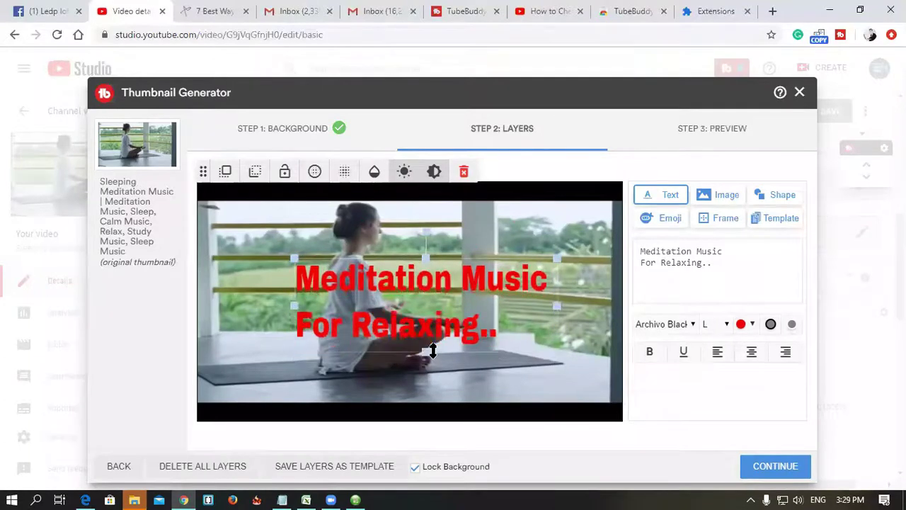
{"action": "left_click_drag", "start_coordinate": [472, 290], "coordinate": [458, 276]}
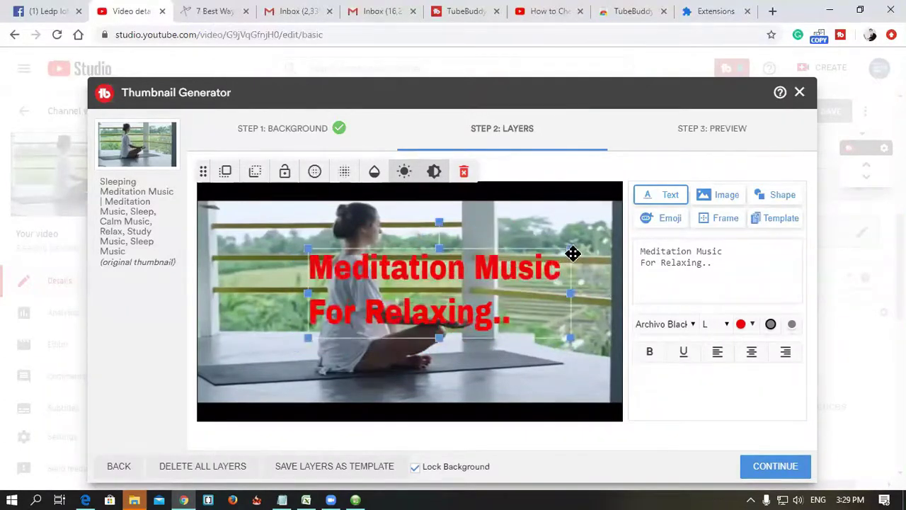
{"action": "left_click_drag", "start_coordinate": [562, 250], "coordinate": [515, 262]}
{"action": "left_click_drag", "start_coordinate": [460, 293], "coordinate": [549, 267]}
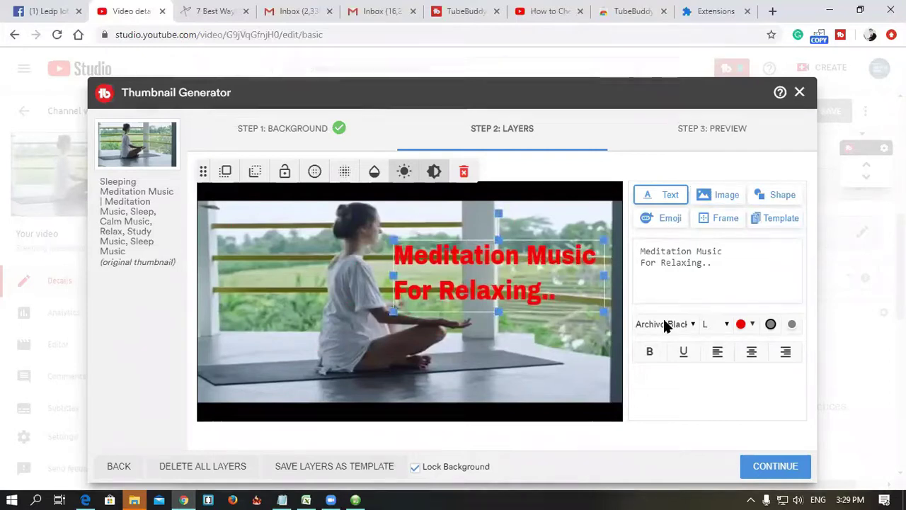
Give the caption a dark outline and near-white colour, then fine-tune its size and position
{"action": "left_click", "coordinate": [777, 324]}
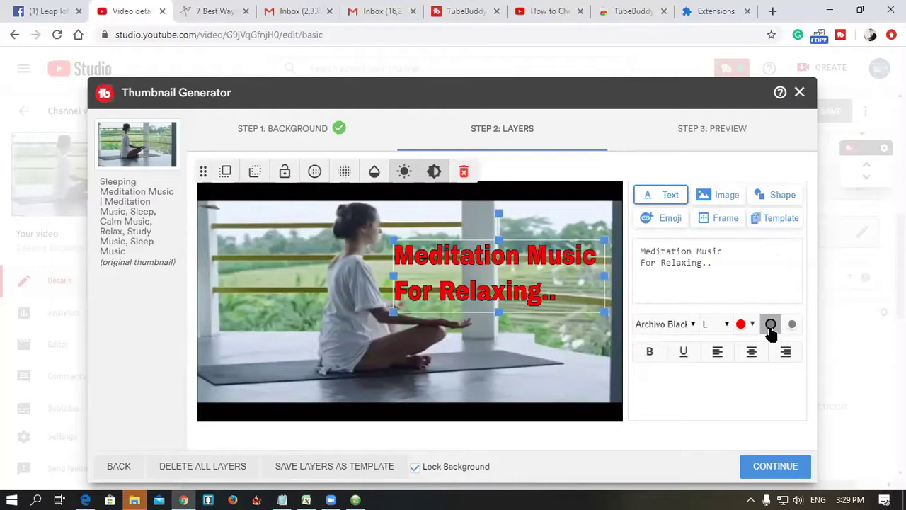
{"action": "left_click", "coordinate": [753, 326]}
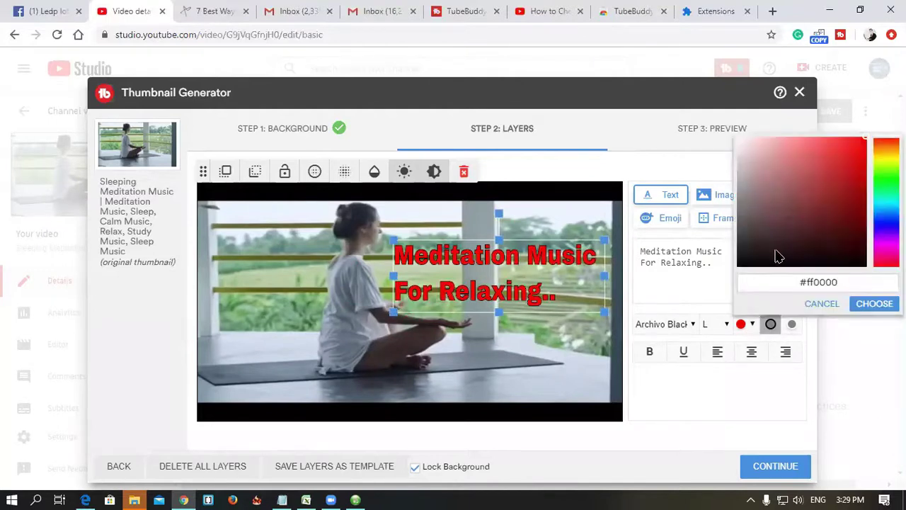
{"action": "left_click_drag", "start_coordinate": [754, 160], "coordinate": [741, 143]}
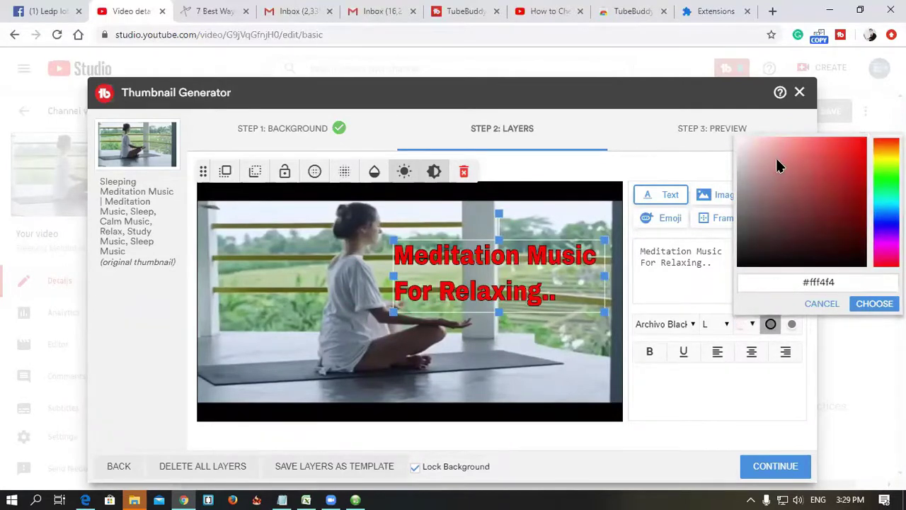
{"action": "left_click", "coordinate": [878, 303]}
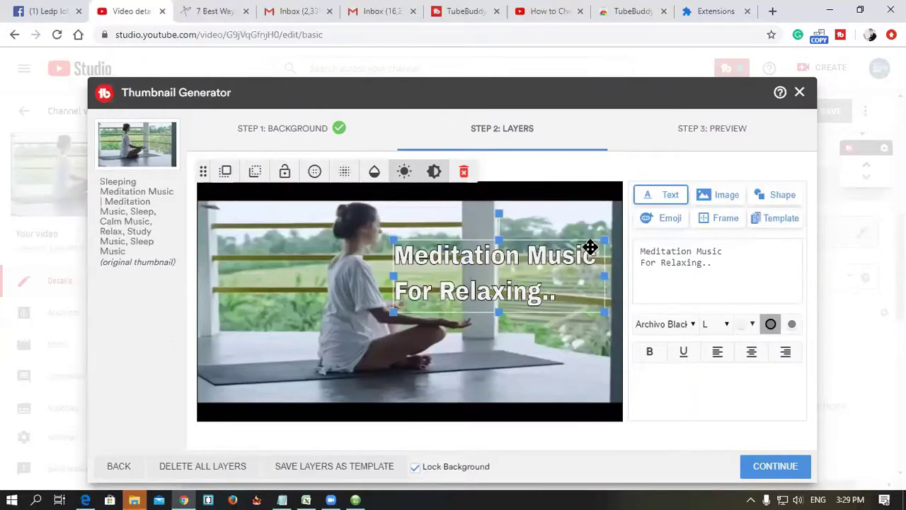
{"action": "left_click_drag", "start_coordinate": [607, 239], "coordinate": [566, 252]}
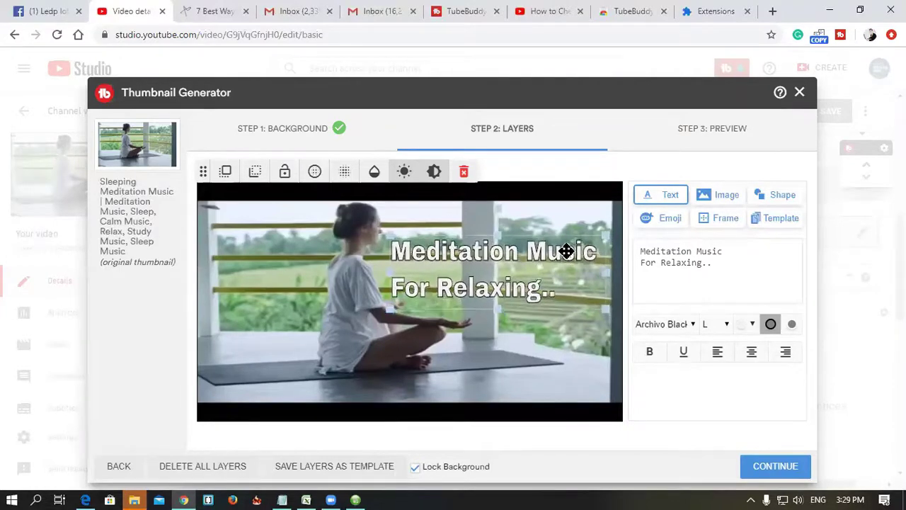
{"action": "left_click_drag", "start_coordinate": [507, 281], "coordinate": [508, 286]}
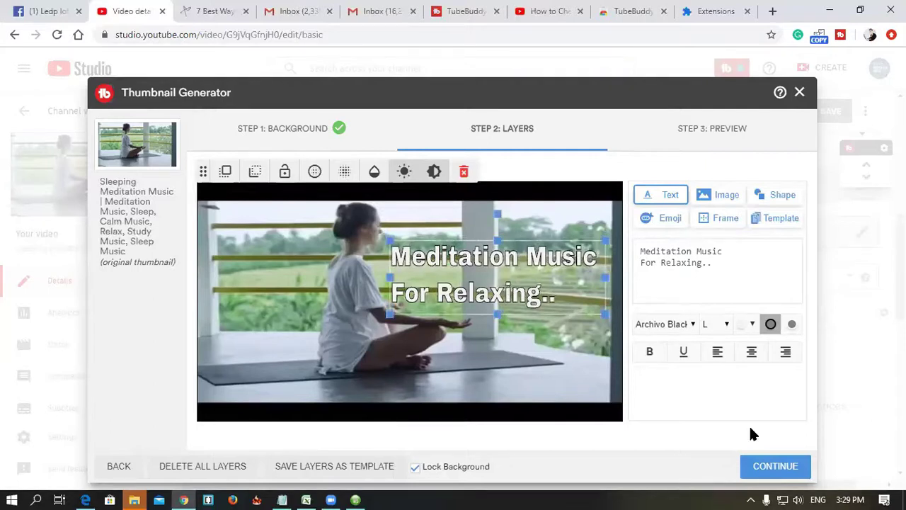
{"action": "left_click", "coordinate": [595, 349]}
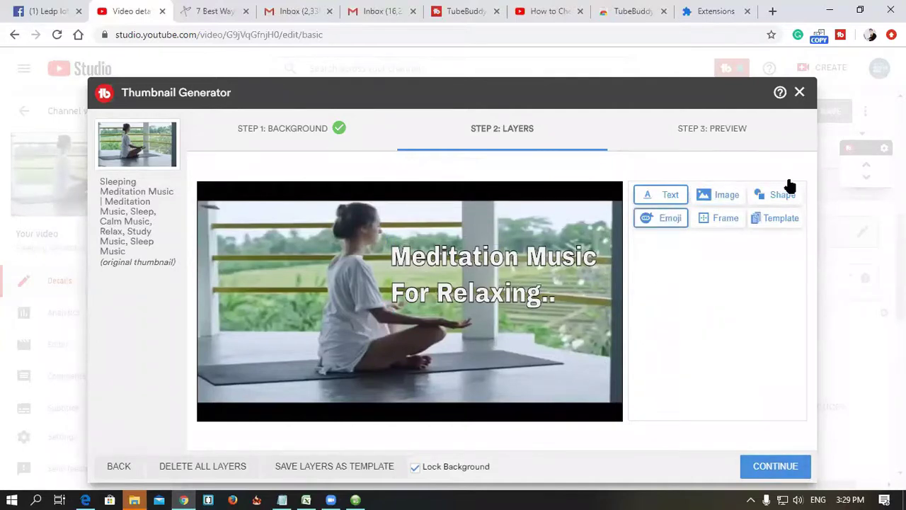
Add a red line shape, rotate it horizontal, and place it between the two caption lines
{"action": "left_click", "coordinate": [777, 201]}
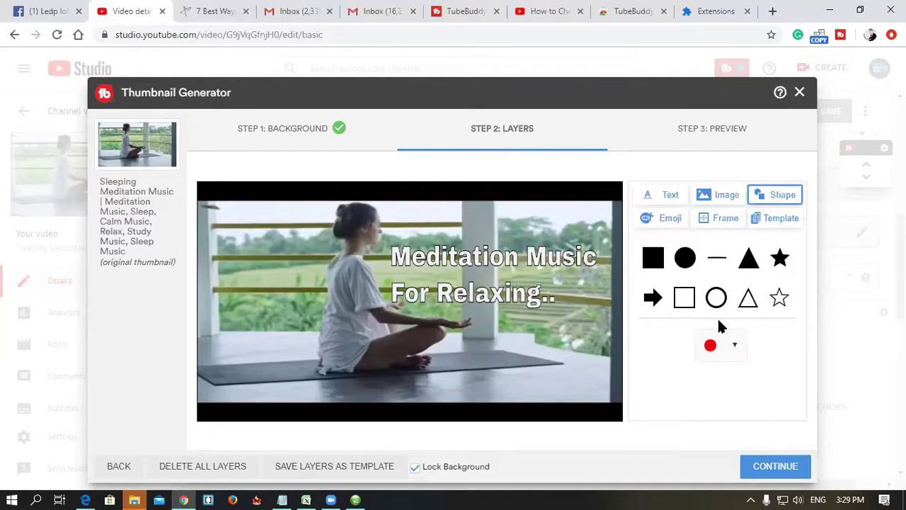
{"action": "left_click", "coordinate": [724, 259]}
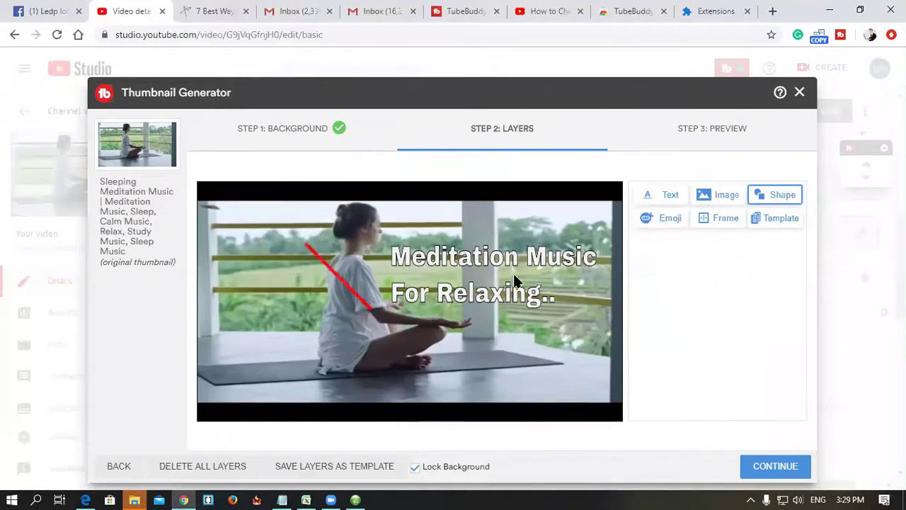
{"action": "left_click_drag", "start_coordinate": [382, 295], "coordinate": [441, 331]}
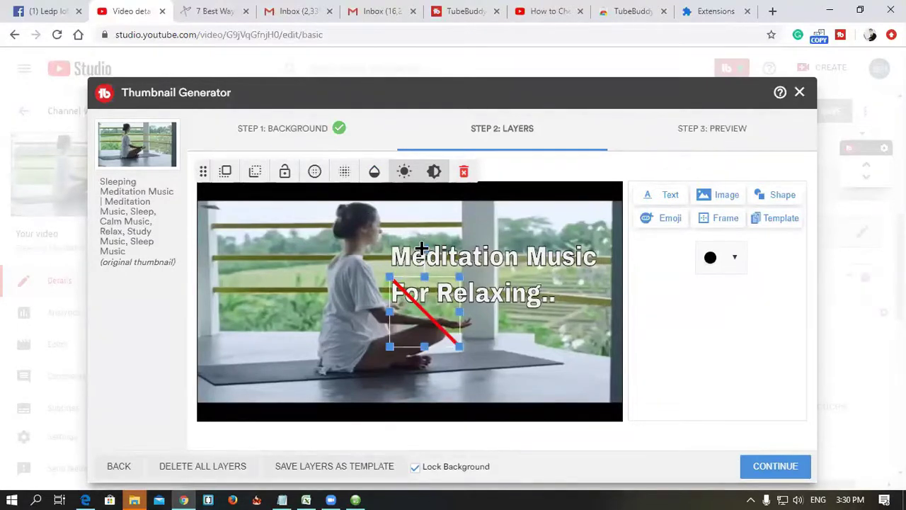
{"action": "left_click_drag", "start_coordinate": [422, 249], "coordinate": [384, 275]}
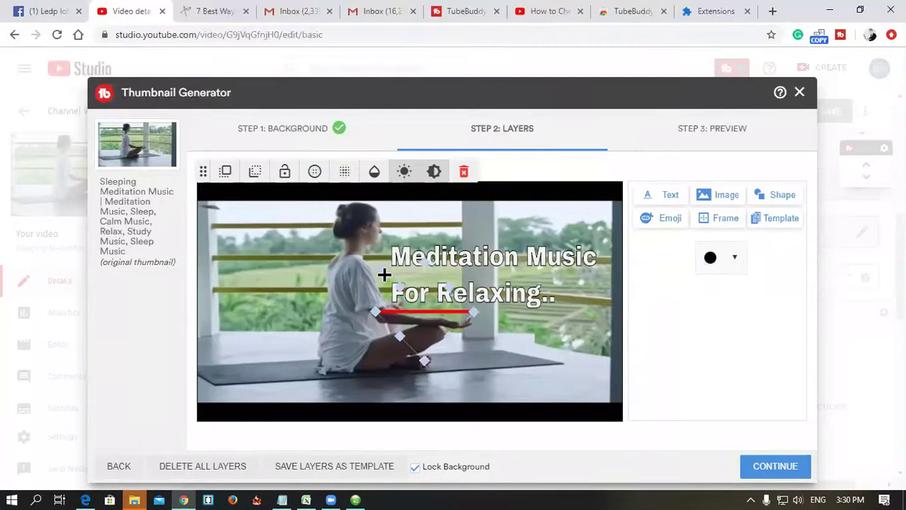
{"action": "mouse_move", "coordinate": [433, 317]}
{"action": "left_mouse_down"}
{"action": "mouse_move", "coordinate": [583, 311]}
{"action": "mouse_move", "coordinate": [521, 312]}
{"action": "mouse_move", "coordinate": [535, 312]}
{"action": "left_mouse_up"}
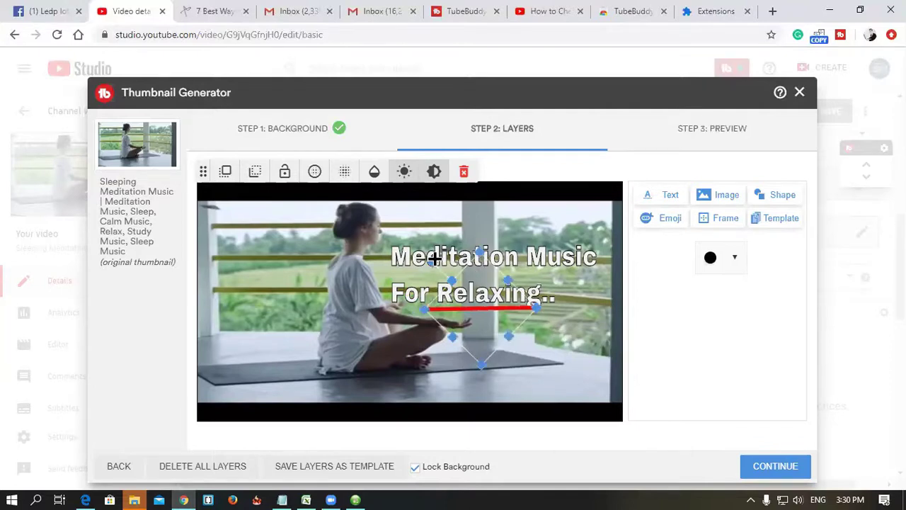
{"action": "left_click", "coordinate": [558, 324]}
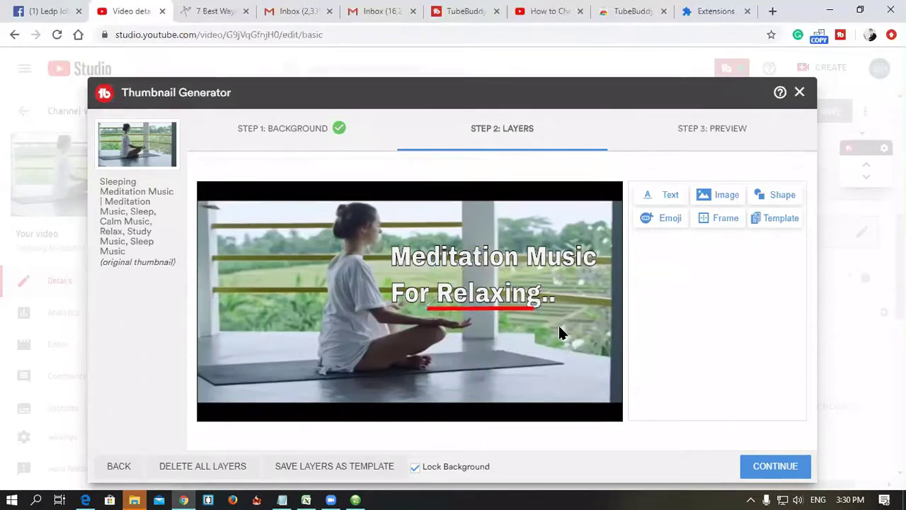
{"action": "left_click", "coordinate": [504, 307]}
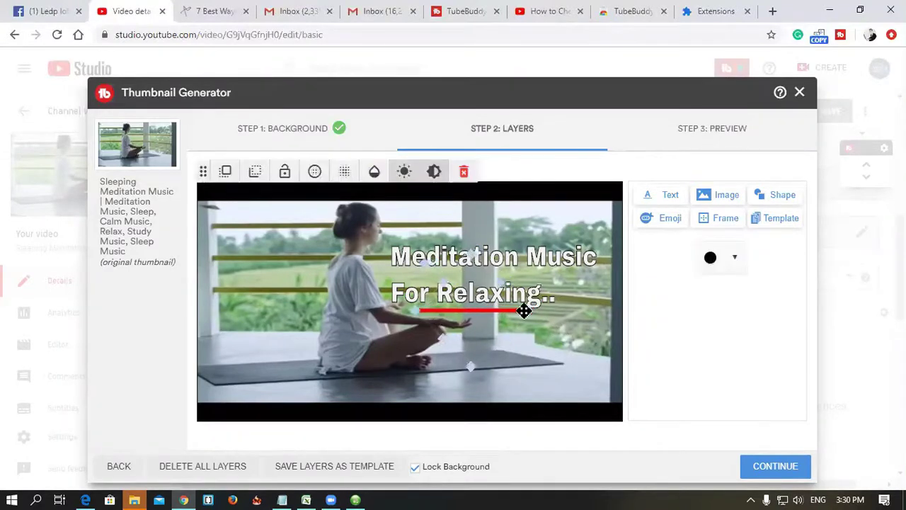
{"action": "left_click", "coordinate": [562, 326]}
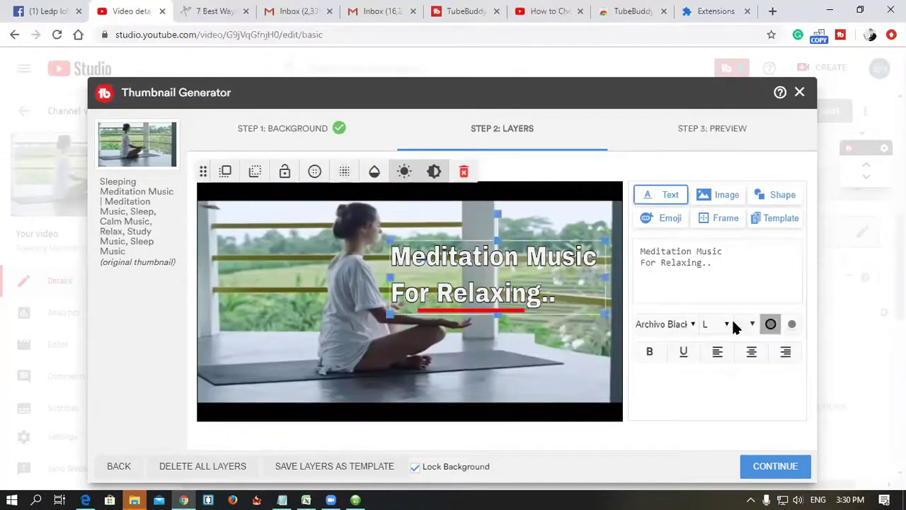
{"action": "left_click", "coordinate": [513, 310]}
{"action": "left_click_drag", "start_coordinate": [513, 310], "coordinate": [521, 274]}
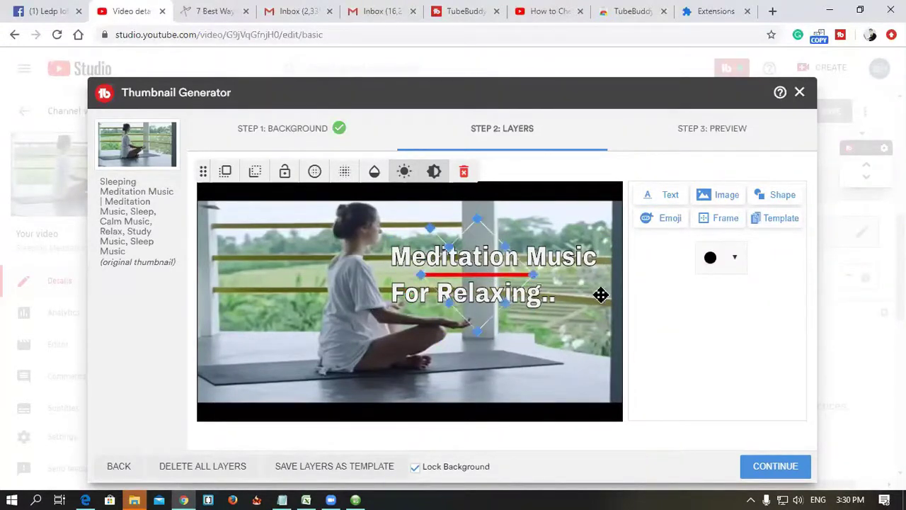
Recolour the line to bright green #3ff600
{"action": "left_click", "coordinate": [739, 259]}
{"action": "left_click", "coordinate": [707, 290]}
{"action": "left_click_drag", "start_coordinate": [707, 289], "coordinate": [838, 289]}
{"action": "left_click", "coordinate": [850, 320]}
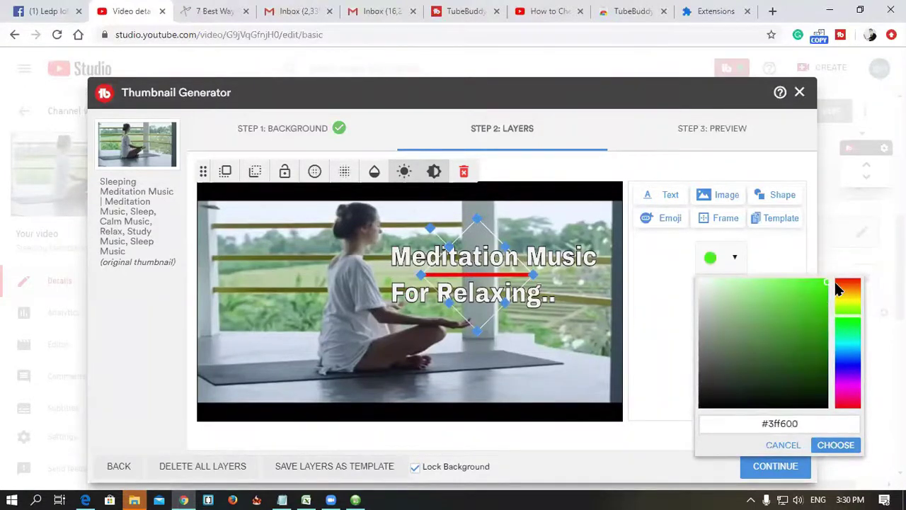
{"action": "left_click", "coordinate": [836, 446]}
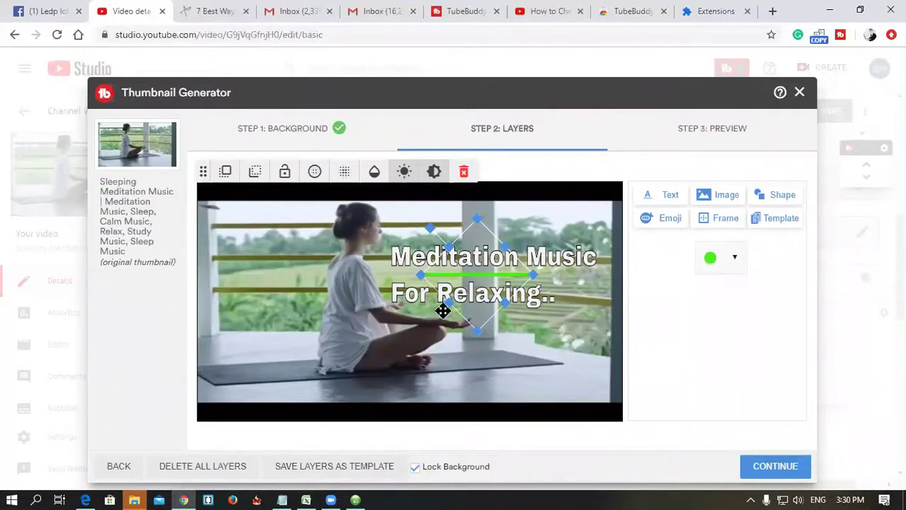
{"action": "left_click", "coordinate": [597, 327]}
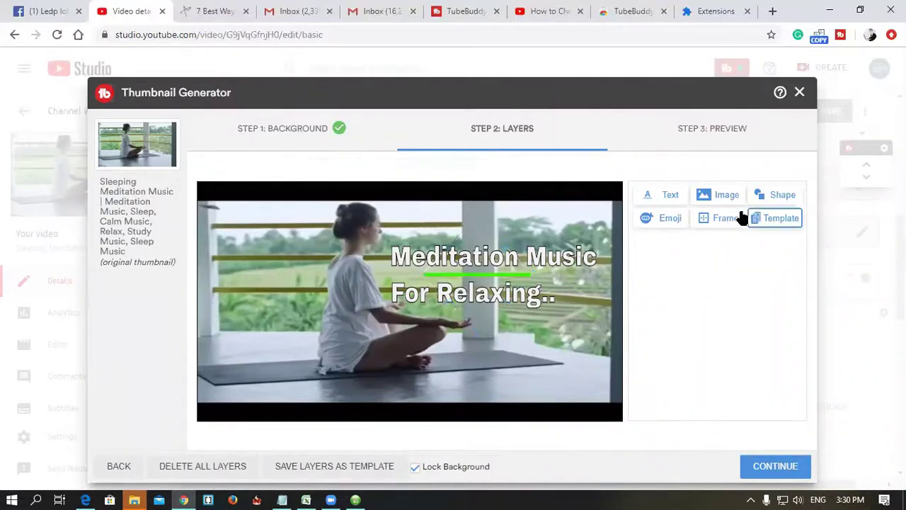
Place a halo smiley emoji on the woman's chest, shrunk to about half size and tilted
{"action": "left_click", "coordinate": [672, 217]}
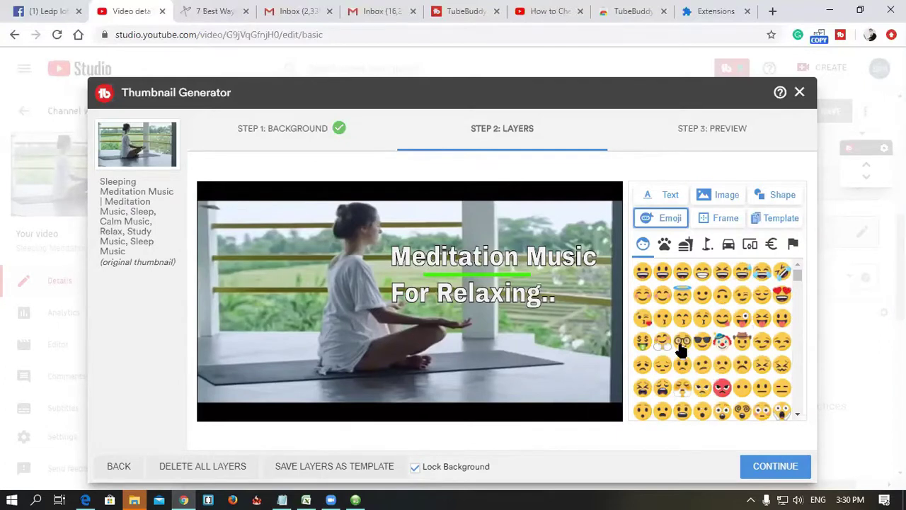
{"action": "left_click", "coordinate": [682, 297]}
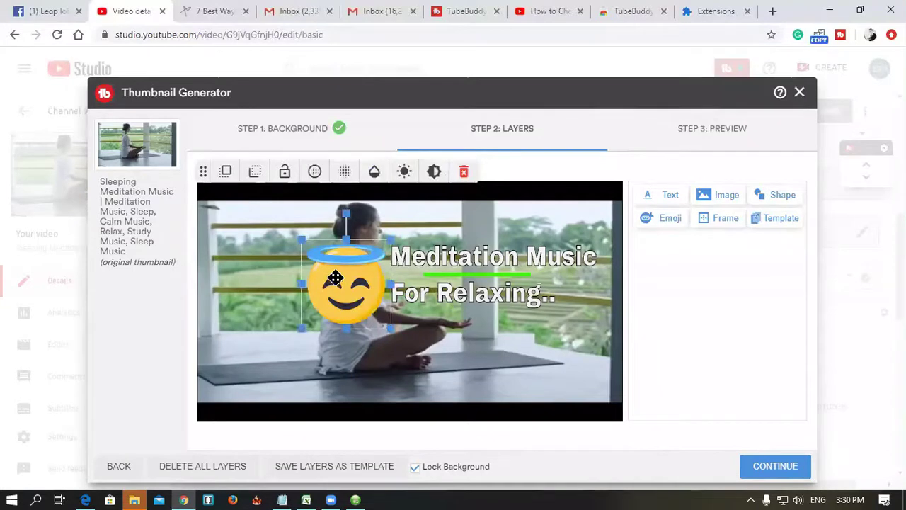
{"action": "left_click_drag", "start_coordinate": [334, 279], "coordinate": [259, 279]}
{"action": "mouse_move", "coordinate": [306, 326]}
{"action": "left_mouse_down"}
{"action": "mouse_move", "coordinate": [261, 280]}
{"action": "mouse_move", "coordinate": [346, 325]}
{"action": "left_mouse_up"}
{"action": "left_click_drag", "start_coordinate": [355, 273], "coordinate": [338, 315]}
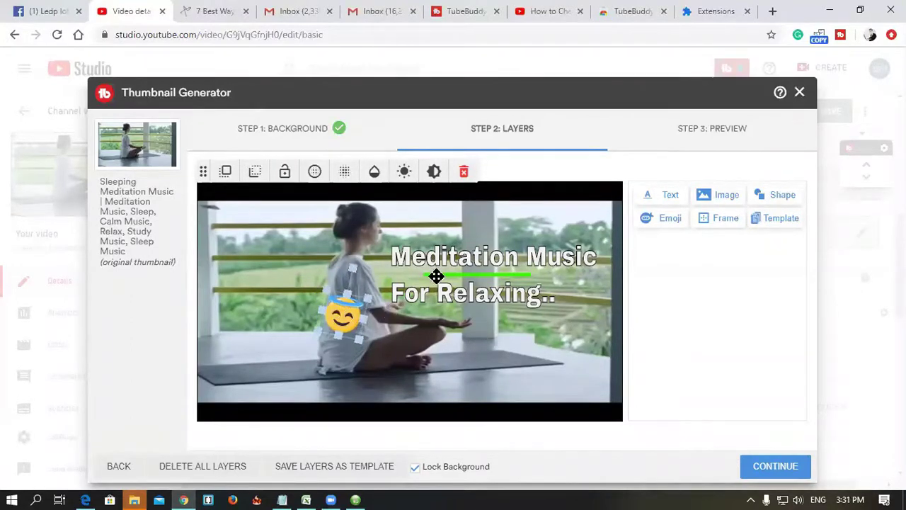
Preview the meditation thumbnail, Save & Publish it, confirm with OK, and close the Thumbnail Generator
{"action": "left_click", "coordinate": [484, 364]}
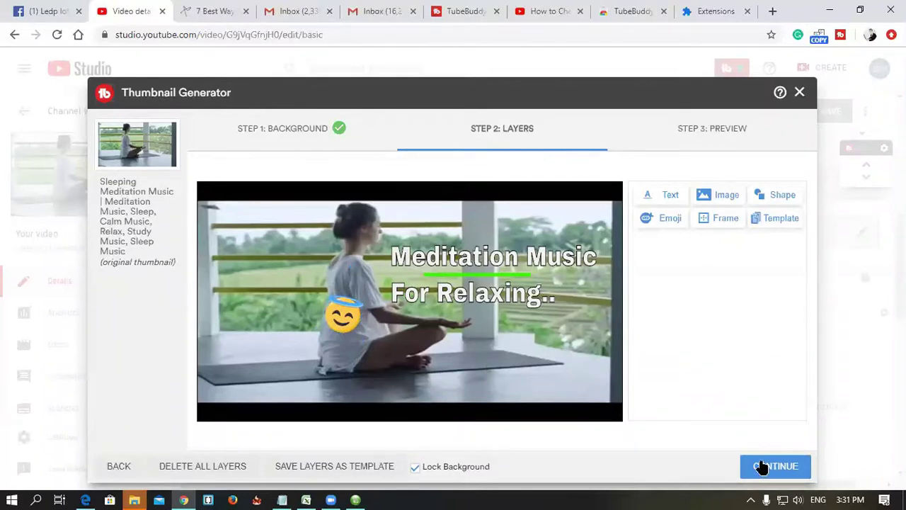
{"action": "left_click", "coordinate": [717, 225]}
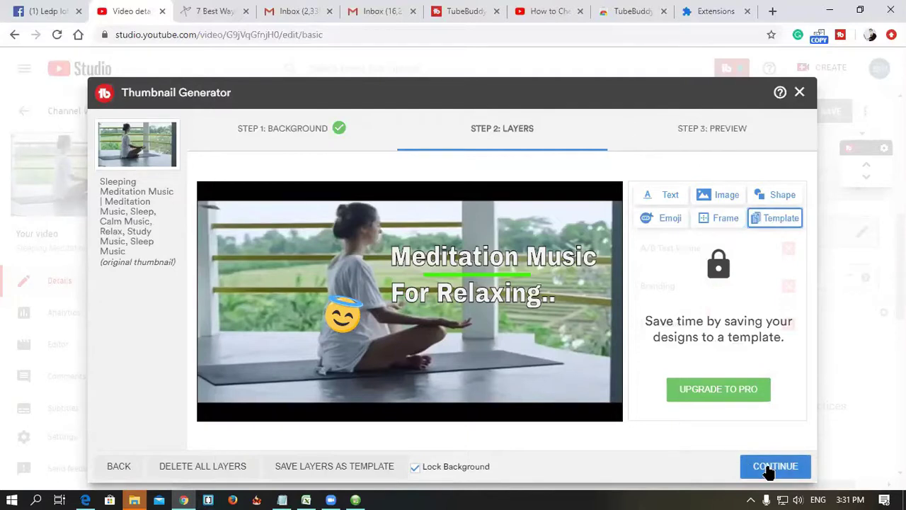
{"action": "left_click", "coordinate": [770, 469]}
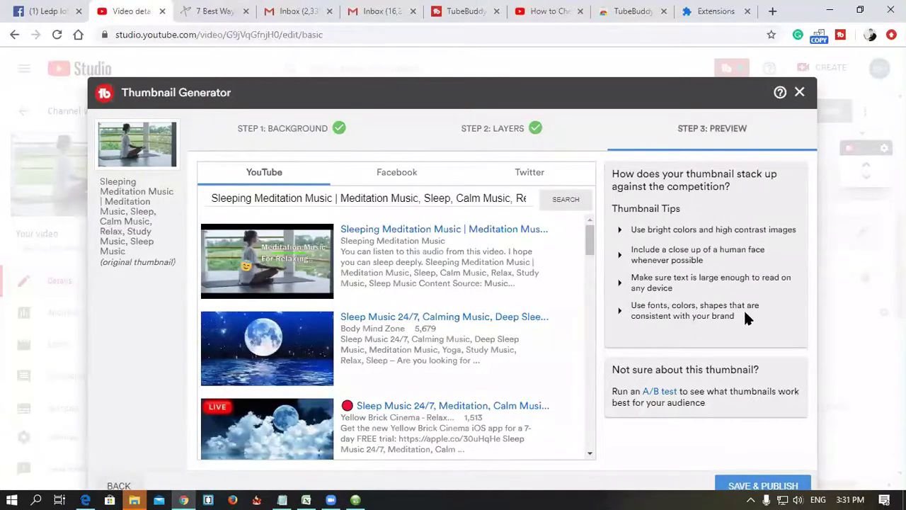
{"action": "left_click", "coordinate": [775, 487]}
{"action": "left_click", "coordinate": [536, 187]}
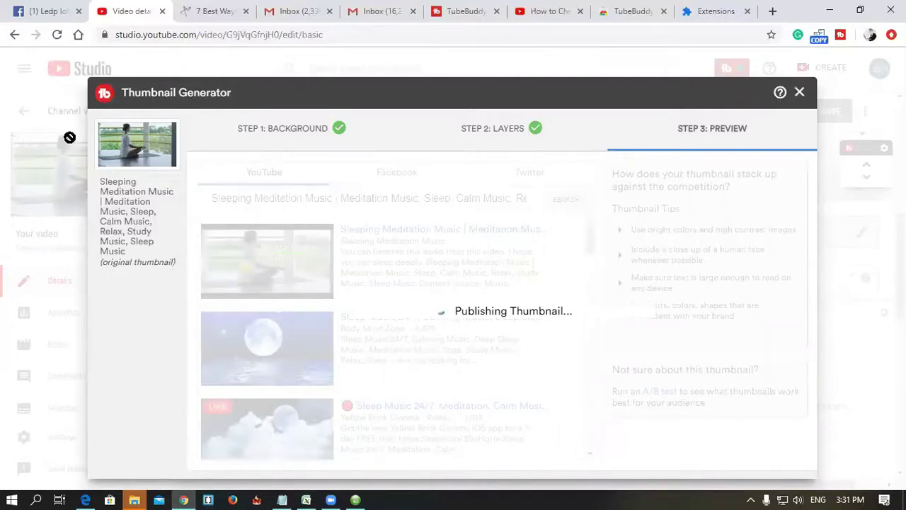
{"action": "left_click", "coordinate": [336, 495]}
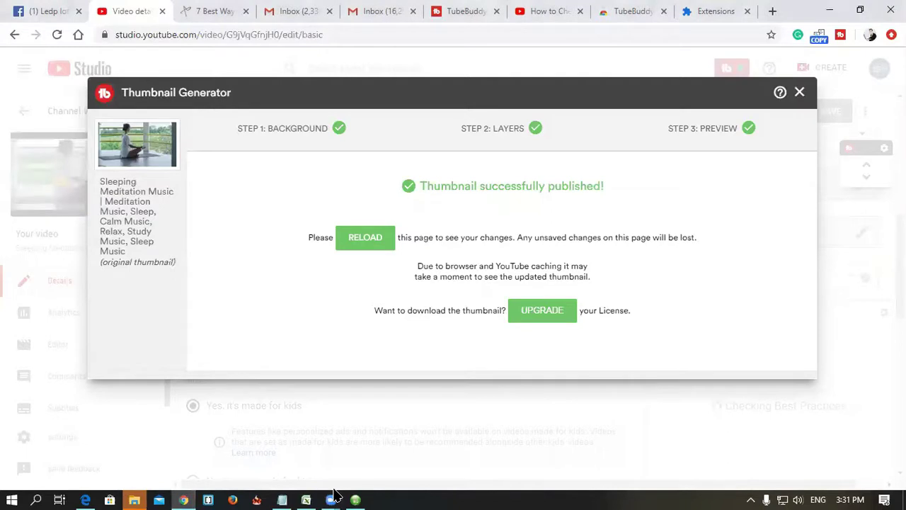
{"action": "left_click", "coordinate": [799, 92]}
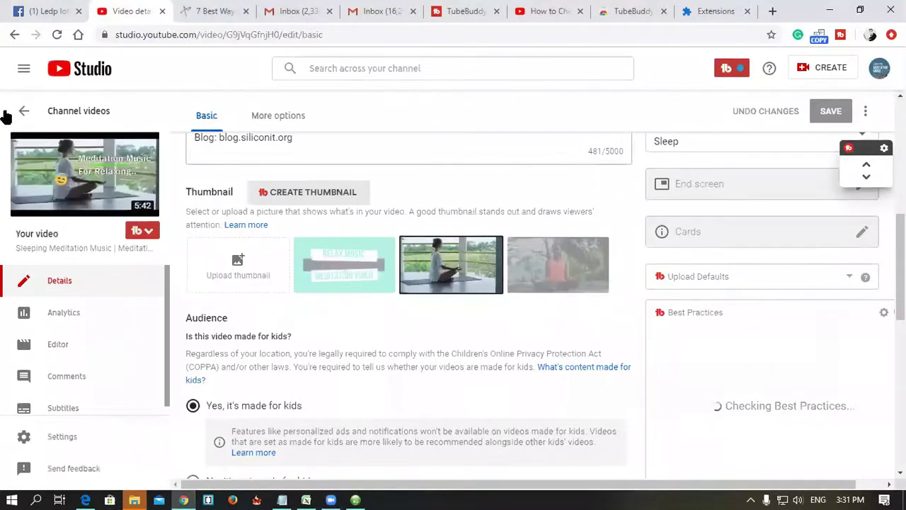
{"action": "scroll", "coordinate": [390, 199], "scroll_direction": "down", "scroll_amount": 1}
{"action": "scroll", "coordinate": [414, 241], "scroll_direction": "down", "scroll_amount": 1}
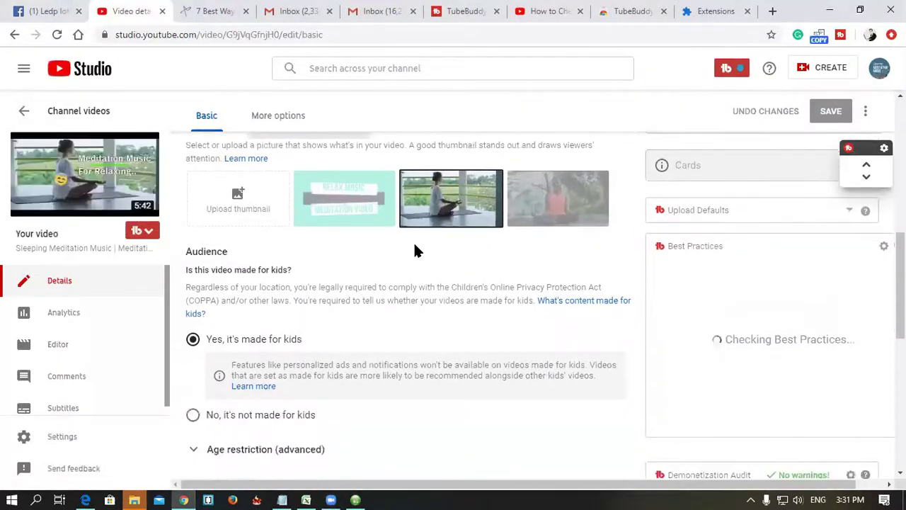
{"action": "scroll", "coordinate": [415, 242], "scroll_direction": "down", "scroll_amount": 1}
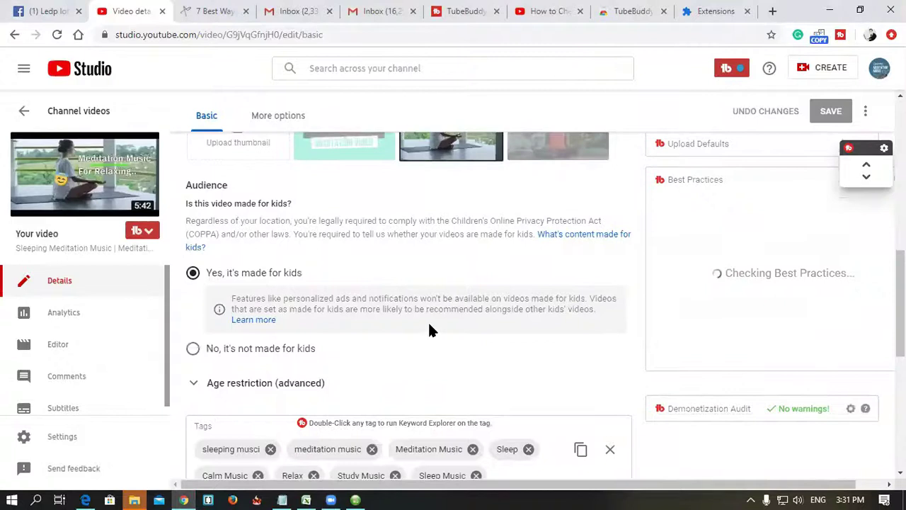
{"action": "scroll", "coordinate": [429, 330], "scroll_direction": "down", "scroll_amount": 2}
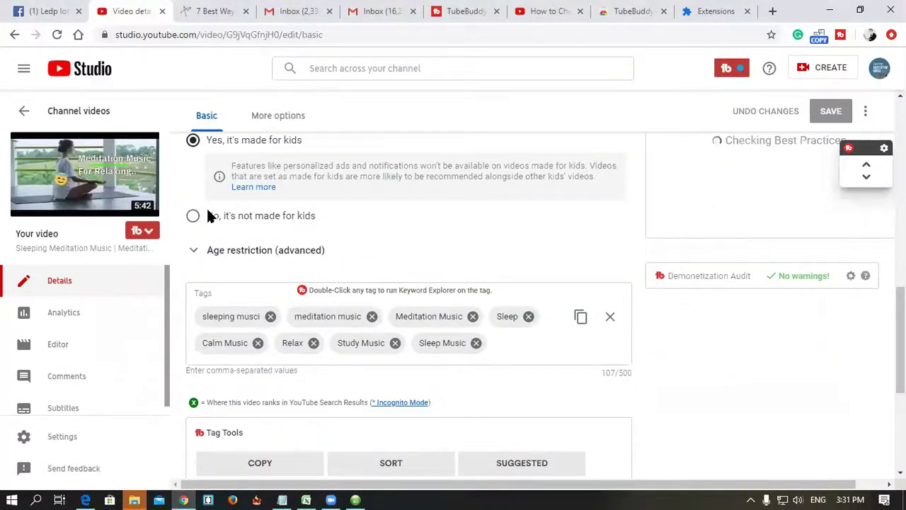
{"action": "scroll", "coordinate": [276, 202], "scroll_direction": "up", "scroll_amount": 2}
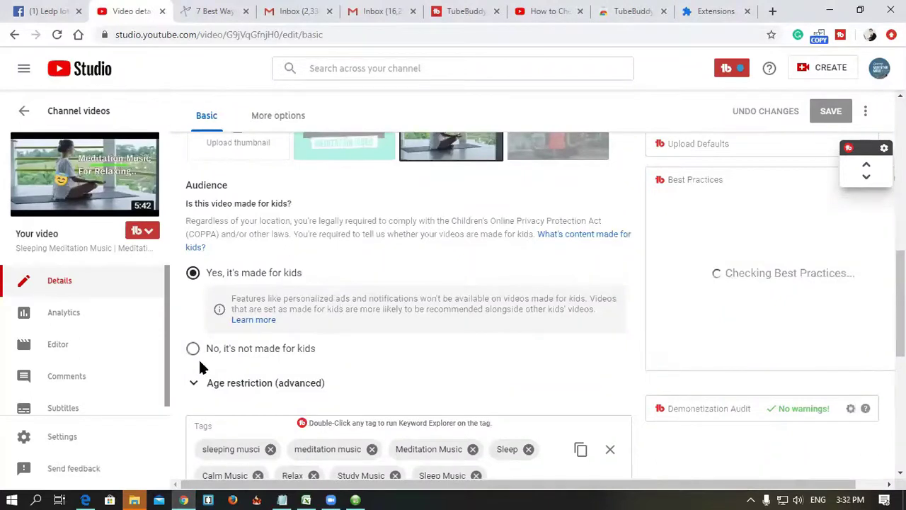
{"action": "scroll", "coordinate": [200, 297], "scroll_direction": "down", "scroll_amount": 1}
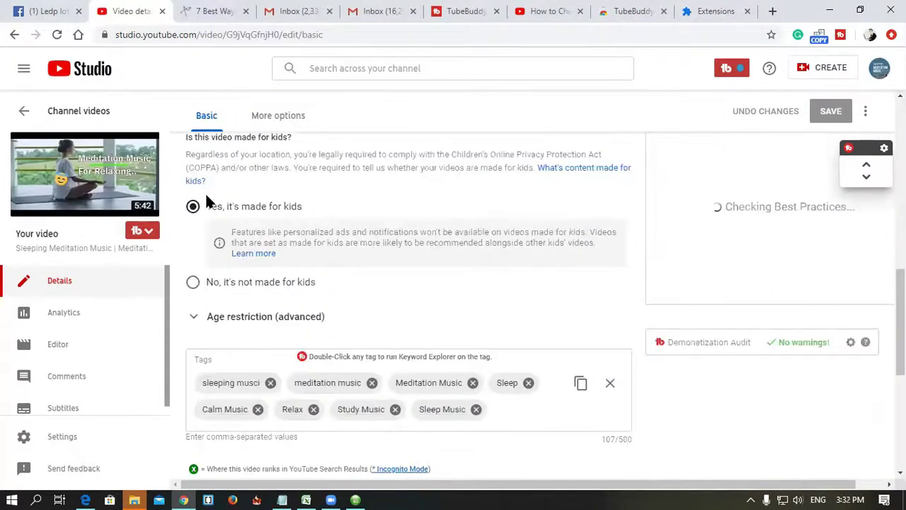
{"action": "scroll", "coordinate": [263, 215], "scroll_direction": "up", "scroll_amount": 1}
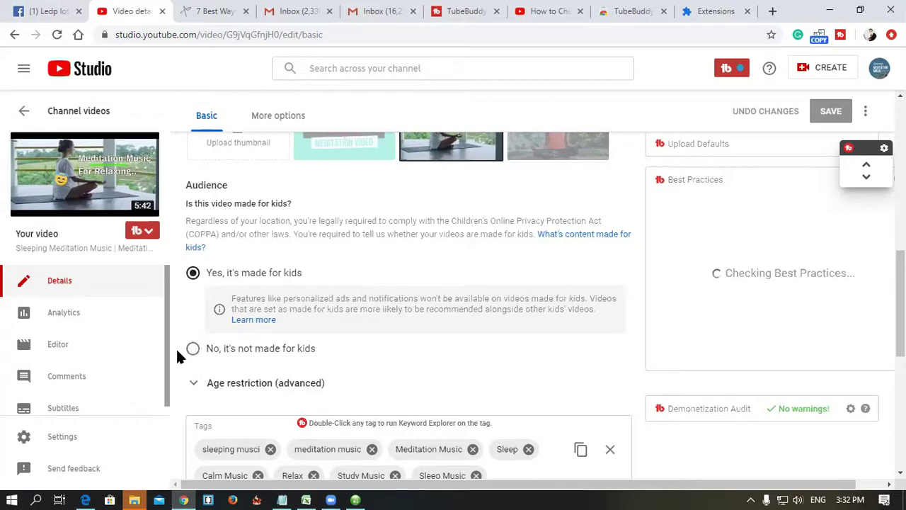
{"action": "scroll", "coordinate": [464, 255], "scroll_direction": "down", "scroll_amount": 1}
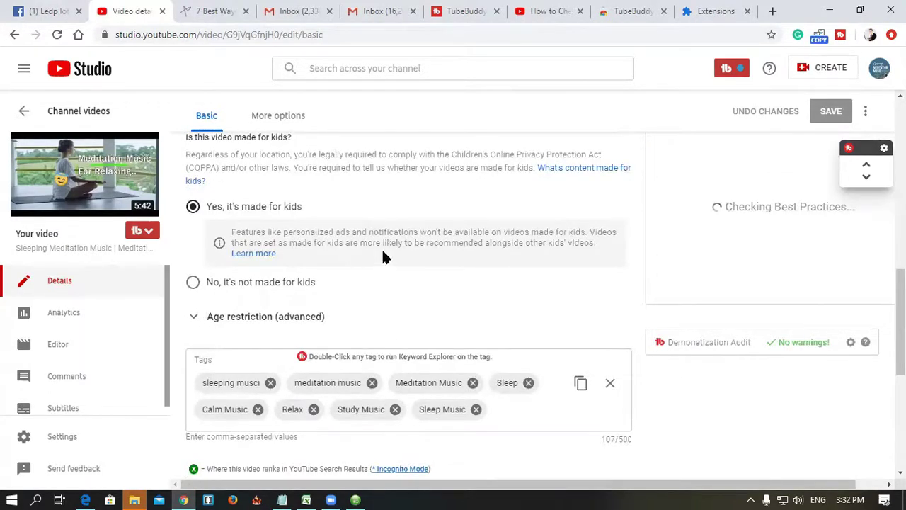
{"action": "scroll", "coordinate": [387, 246], "scroll_direction": "down", "scroll_amount": 1}
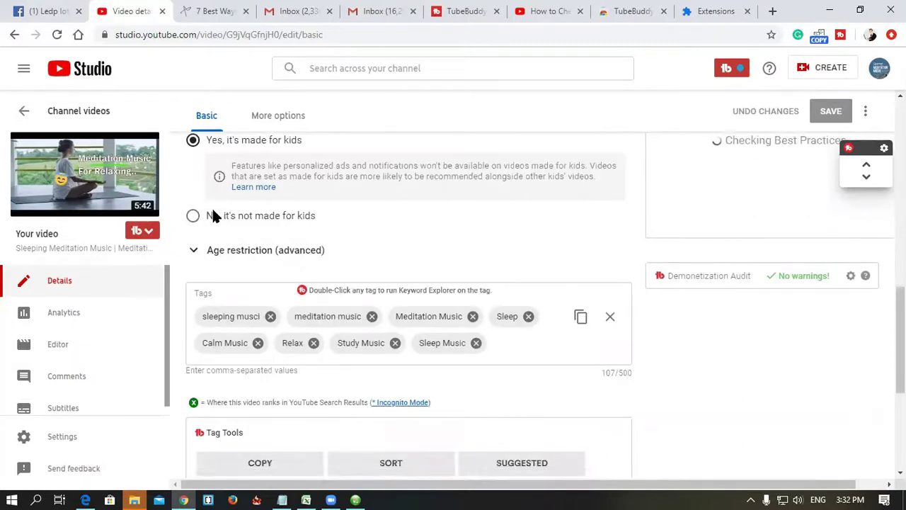
{"action": "scroll", "coordinate": [247, 238], "scroll_direction": "up", "scroll_amount": 1}
{"action": "scroll", "coordinate": [240, 283], "scroll_direction": "down", "scroll_amount": 1}
{"action": "left_click", "coordinate": [196, 253]}
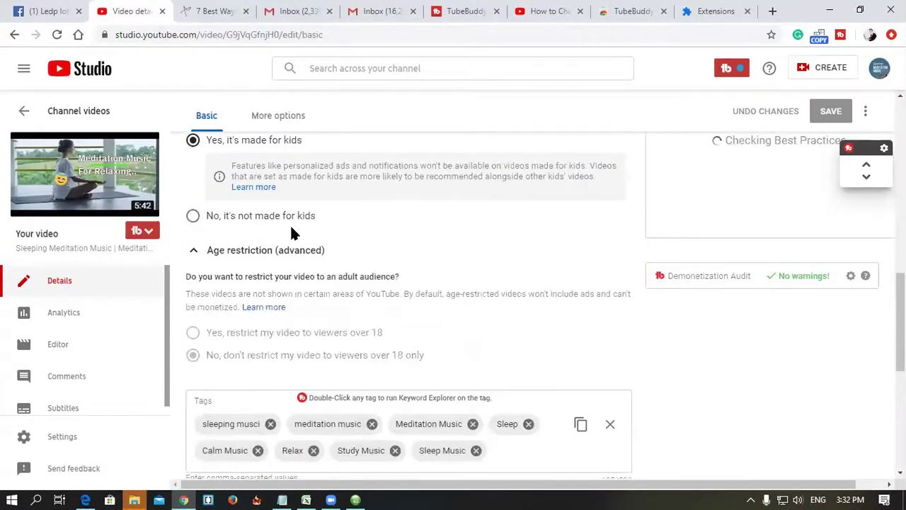
{"action": "scroll", "coordinate": [283, 212], "scroll_direction": "down", "scroll_amount": 1}
{"action": "mouse_move", "coordinate": [196, 267]}
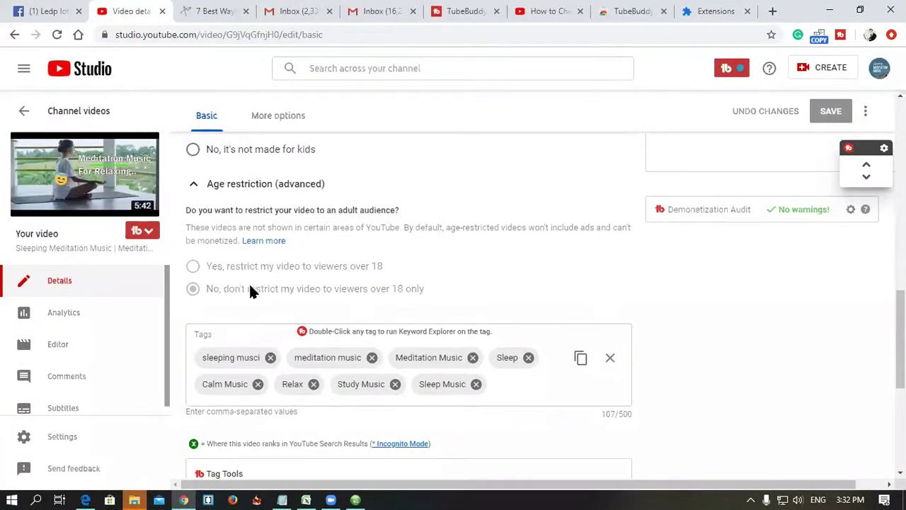
{"action": "scroll", "coordinate": [420, 284], "scroll_direction": "down", "scroll_amount": 1}
{"action": "scroll", "coordinate": [432, 280], "scroll_direction": "down", "scroll_amount": 1}
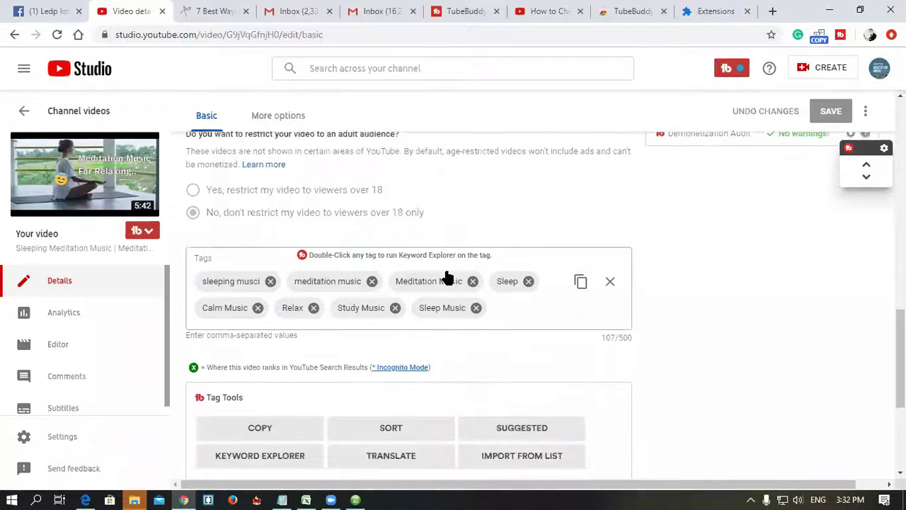
{"action": "scroll", "coordinate": [472, 264], "scroll_direction": "up", "scroll_amount": 1}
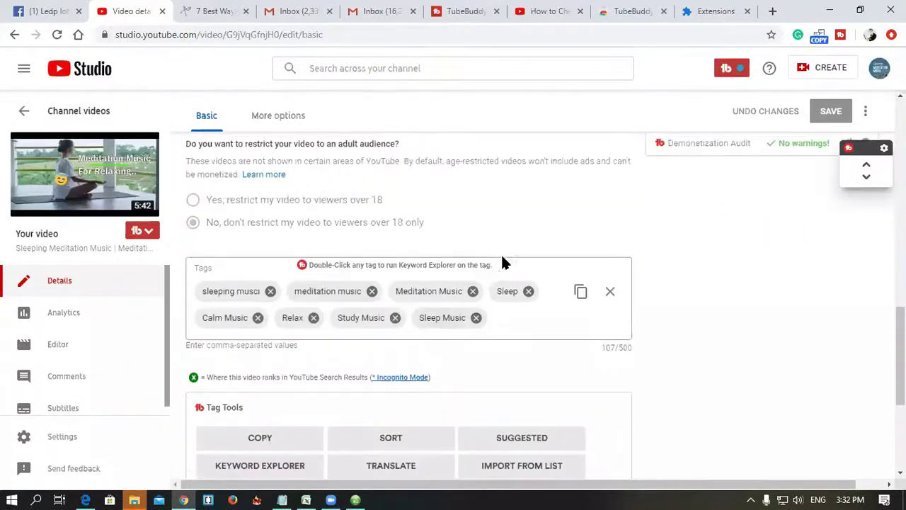
{"action": "mouse_move", "coordinate": [239, 290]}
{"action": "left_mouse_down"}
{"action": "mouse_move", "coordinate": [272, 308]}
{"action": "mouse_move", "coordinate": [468, 270]}
{"action": "left_mouse_up"}
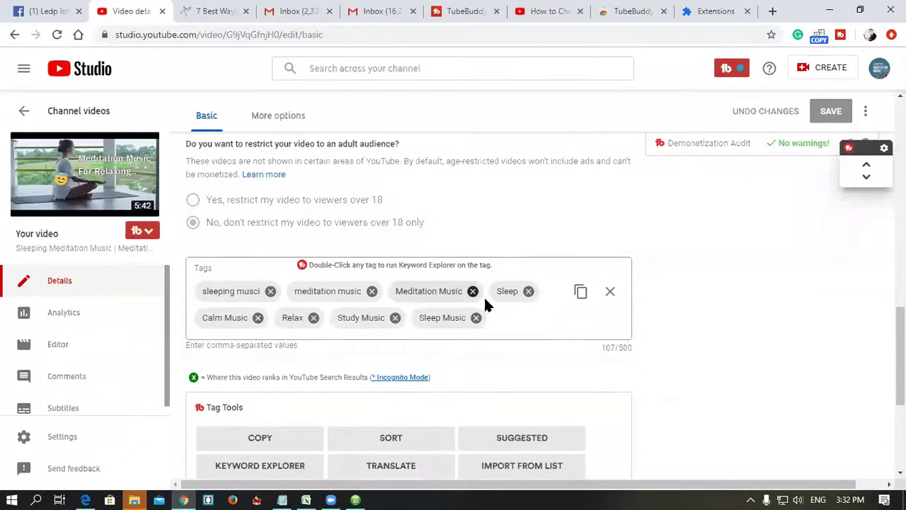
{"action": "scroll", "coordinate": [549, 153], "scroll_direction": "up", "scroll_amount": 10}
{"action": "scroll", "coordinate": [548, 155], "scroll_direction": "up", "scroll_amount": 1}
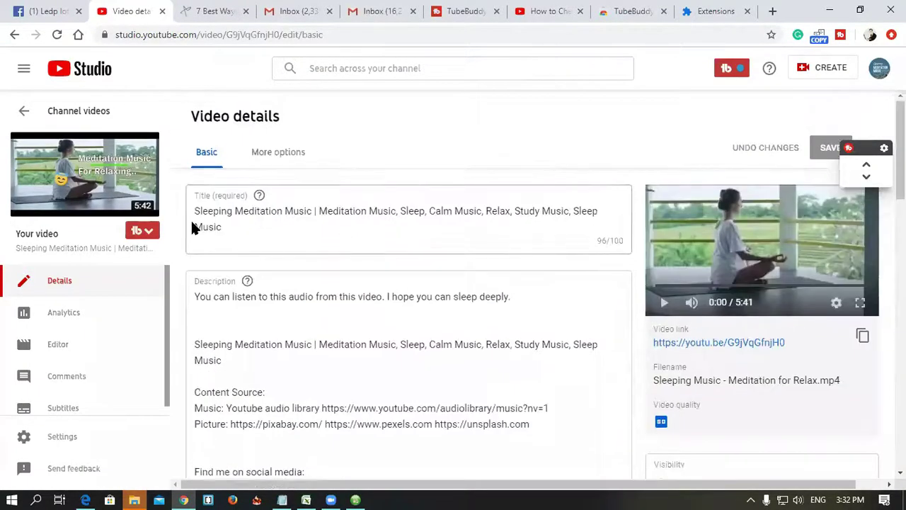
{"action": "scroll", "coordinate": [435, 289], "scroll_direction": "down", "scroll_amount": 6}
{"action": "scroll", "coordinate": [435, 292], "scroll_direction": "down", "scroll_amount": 3}
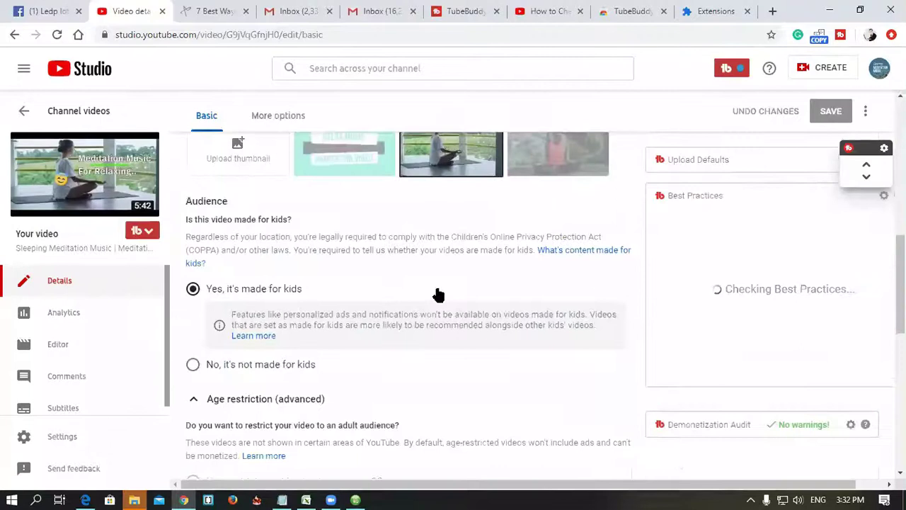
{"action": "scroll", "coordinate": [431, 294], "scroll_direction": "down", "scroll_amount": 2}
{"action": "scroll", "coordinate": [432, 298], "scroll_direction": "down", "scroll_amount": 2}
{"action": "scroll", "coordinate": [241, 190], "scroll_direction": "down", "scroll_amount": 2}
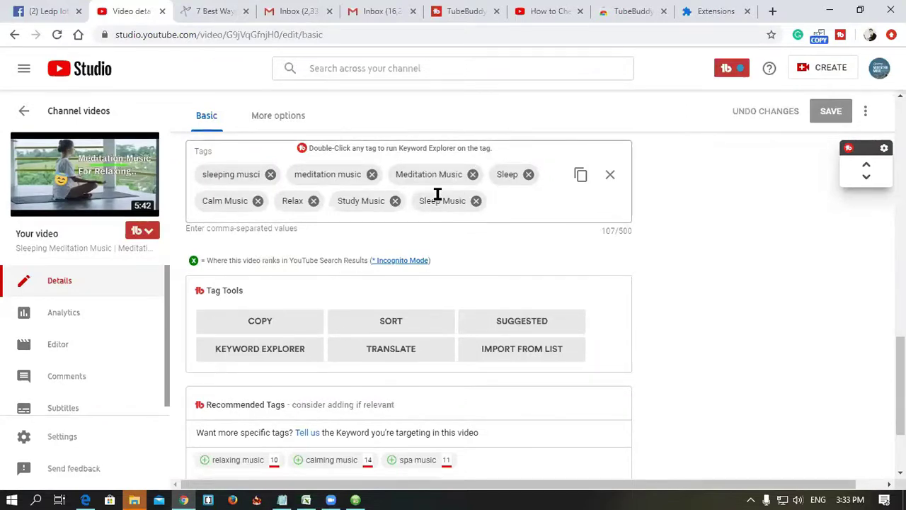
Add the suggested tag 'relaxing video game music for sleeping' and dismiss Related Search Terms
{"action": "left_click", "coordinate": [509, 207]}
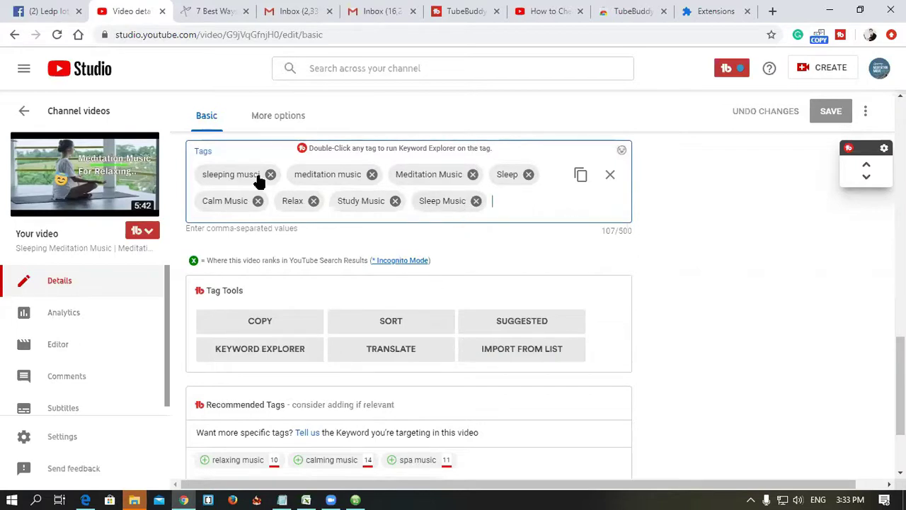
{"action": "scroll", "coordinate": [509, 218], "scroll_direction": "down", "scroll_amount": 1}
{"action": "scroll", "coordinate": [287, 145], "scroll_direction": "up", "scroll_amount": 2}
{"action": "scroll", "coordinate": [298, 215], "scroll_direction": "down", "scroll_amount": 1}
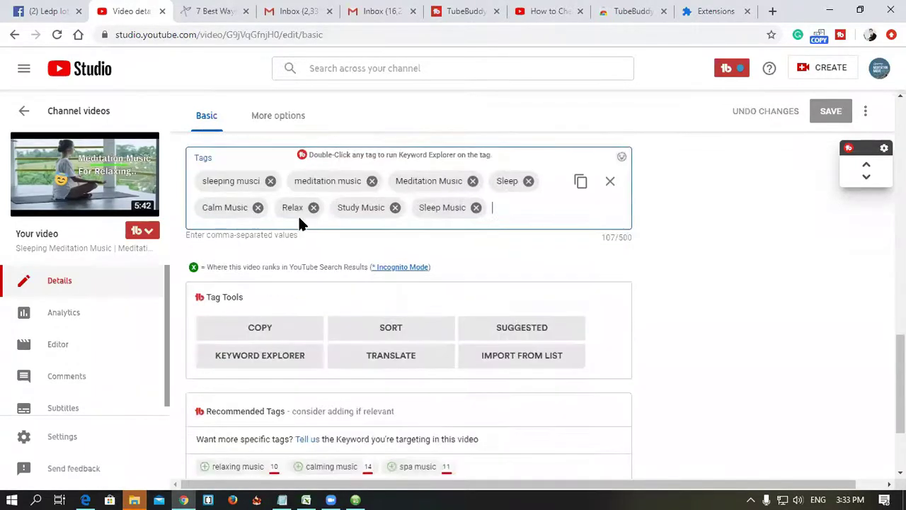
{"action": "scroll", "coordinate": [298, 215], "scroll_direction": "down", "scroll_amount": 1}
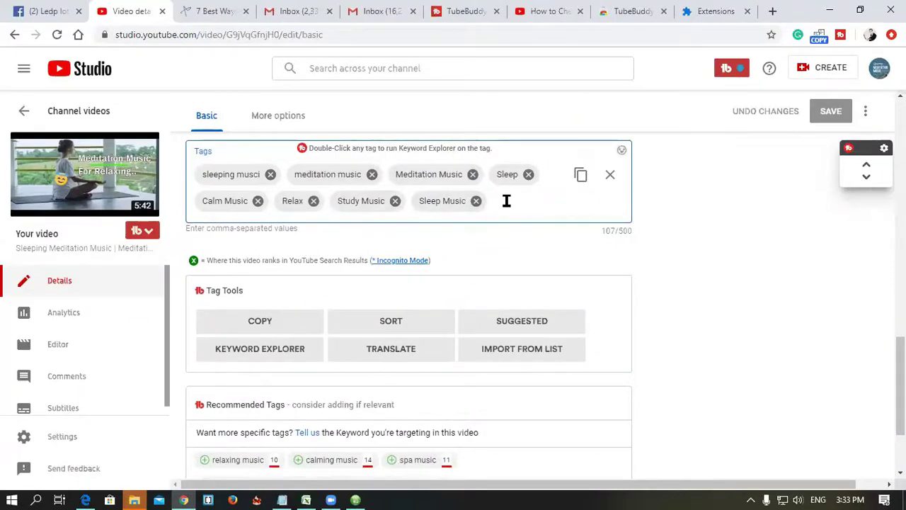
{"action": "type", "text": "sleeping mu"}
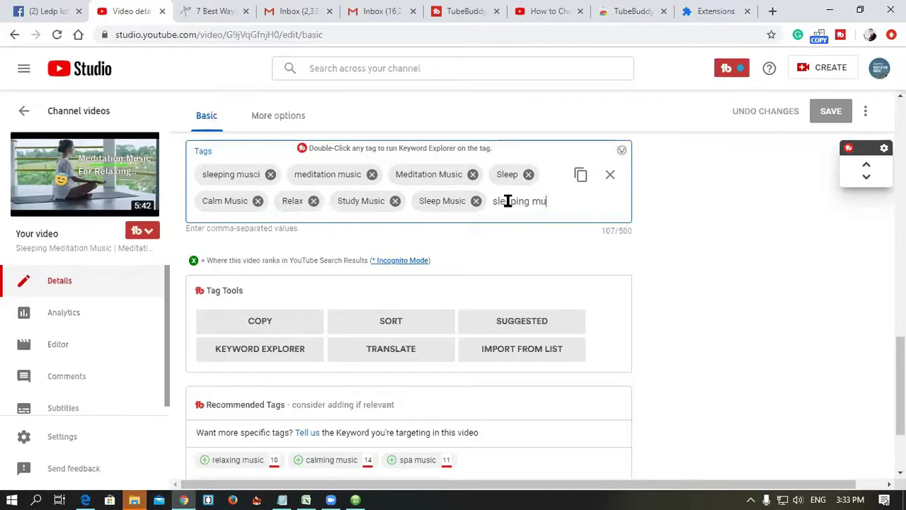
{"action": "type", "text": "sic "}
{"action": "type", "text": "video for r"}
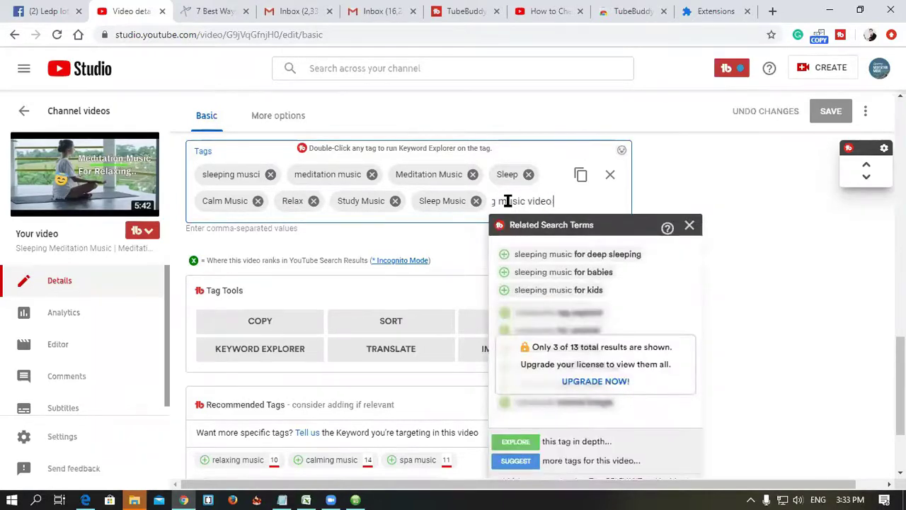
{"action": "type", "text": "elaxing"}
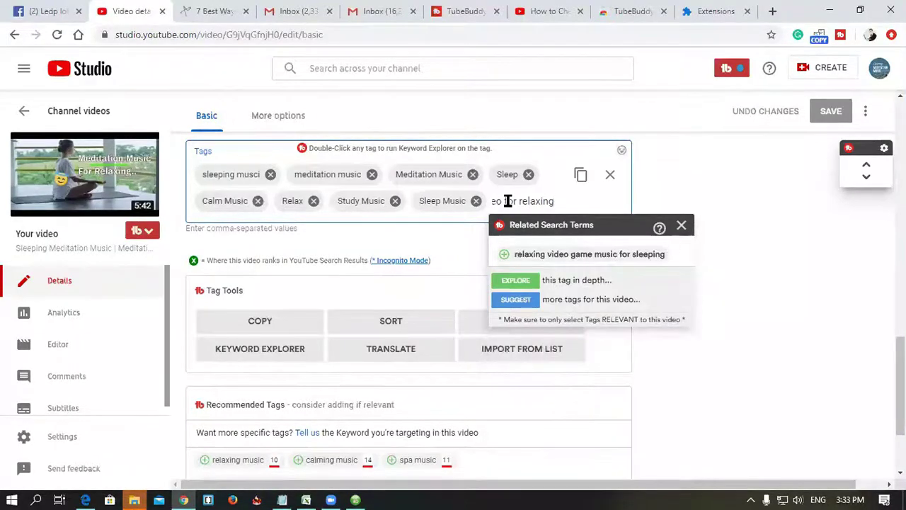
{"action": "left_click", "coordinate": [504, 255]}
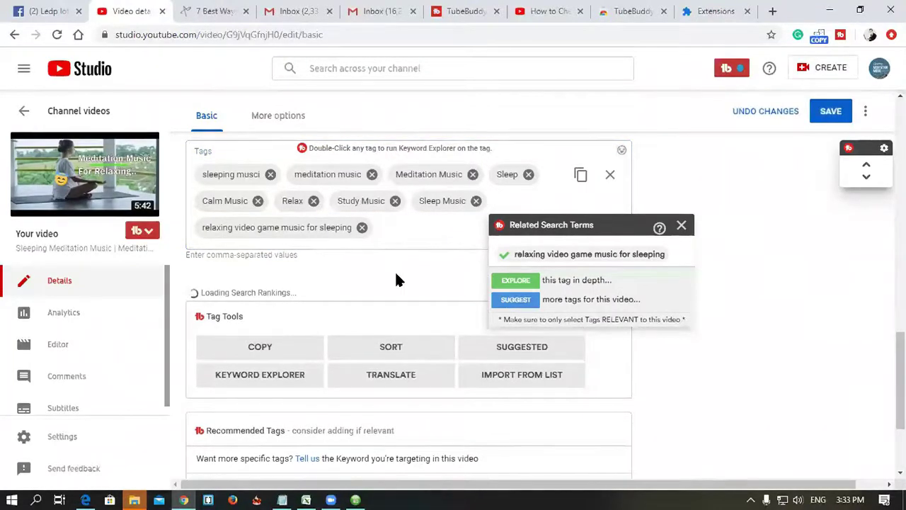
{"action": "left_click", "coordinate": [745, 342]}
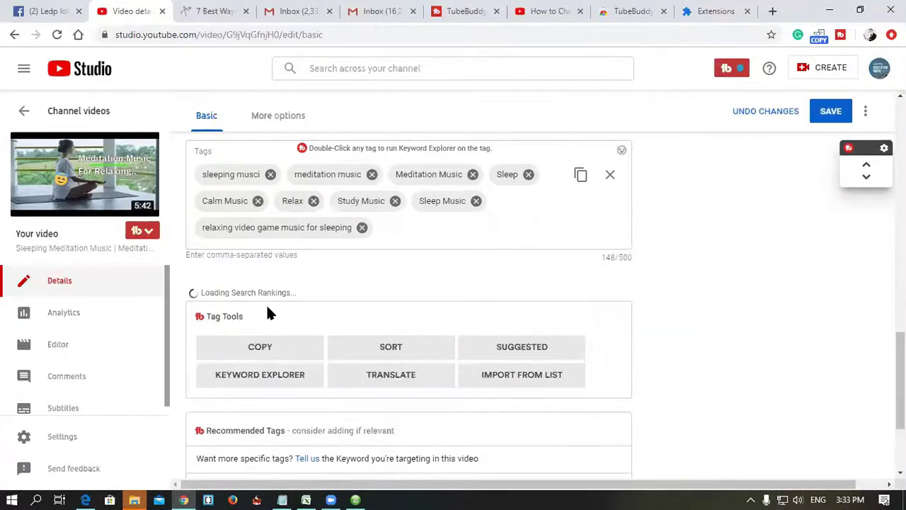
Move the Meditation Music tag to another position in the tag list
{"action": "scroll", "coordinate": [321, 270], "scroll_direction": "down", "scroll_amount": 2}
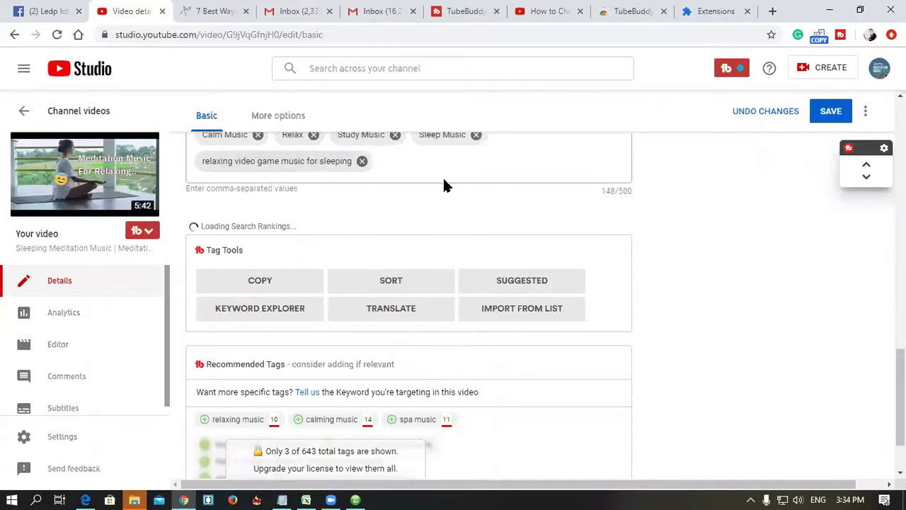
{"action": "scroll", "coordinate": [357, 170], "scroll_direction": "up", "scroll_amount": 1}
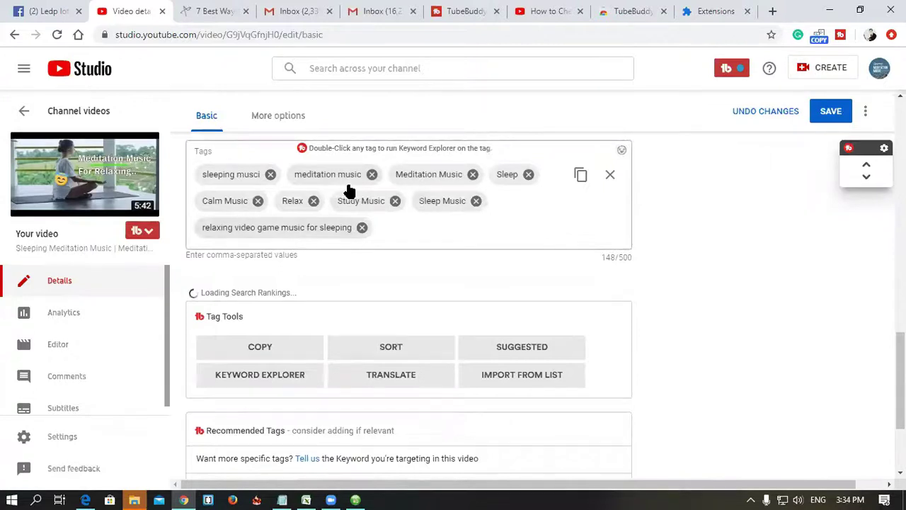
{"action": "scroll", "coordinate": [263, 359], "scroll_direction": "down", "scroll_amount": 1}
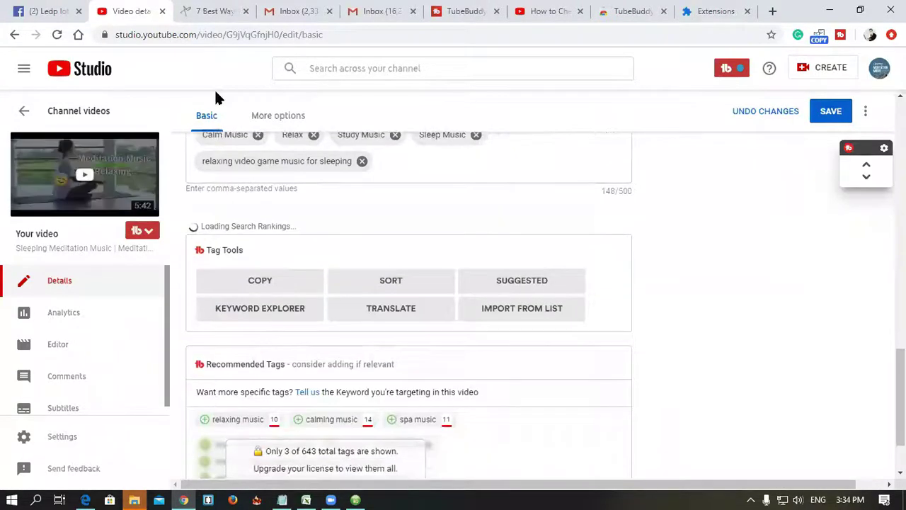
{"action": "scroll", "coordinate": [460, 240], "scroll_direction": "up", "scroll_amount": 2}
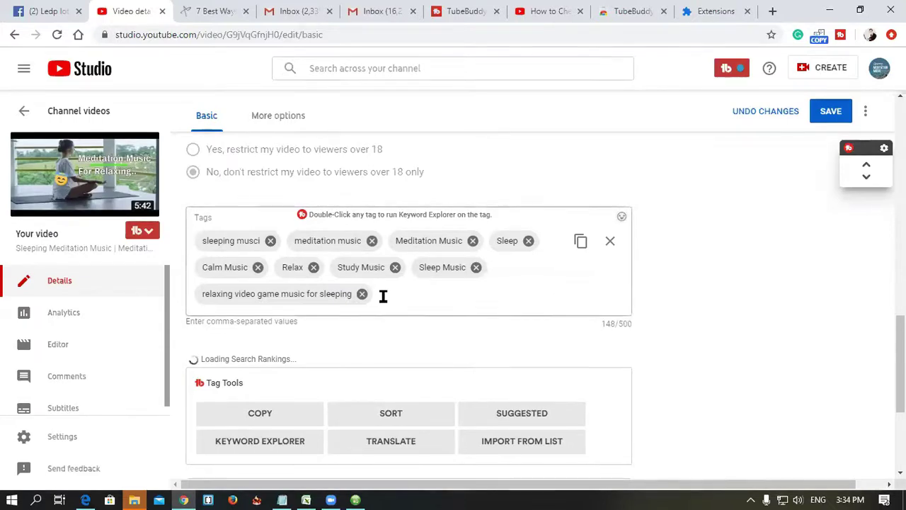
{"action": "left_click_drag", "start_coordinate": [350, 248], "coordinate": [495, 239]}
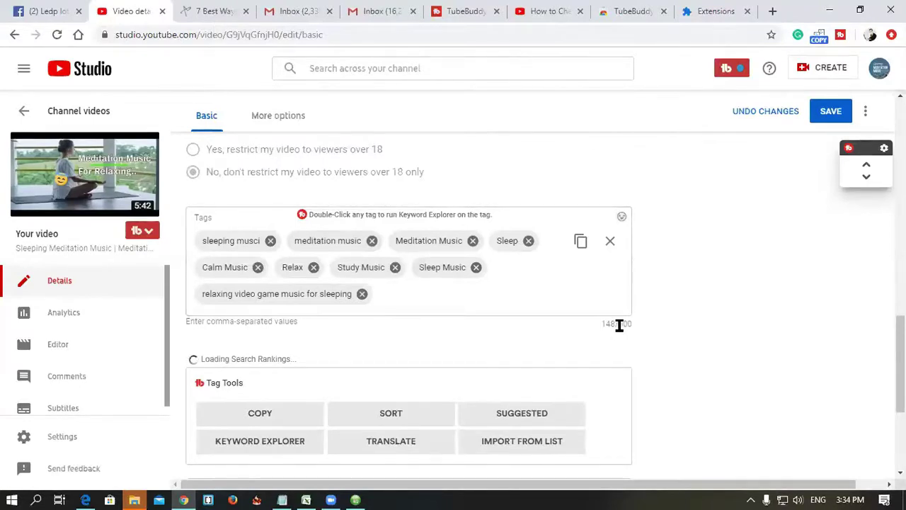
{"action": "scroll", "coordinate": [619, 303], "scroll_direction": "down", "scroll_amount": 1}
{"action": "scroll", "coordinate": [467, 293], "scroll_direction": "down", "scroll_amount": 1}
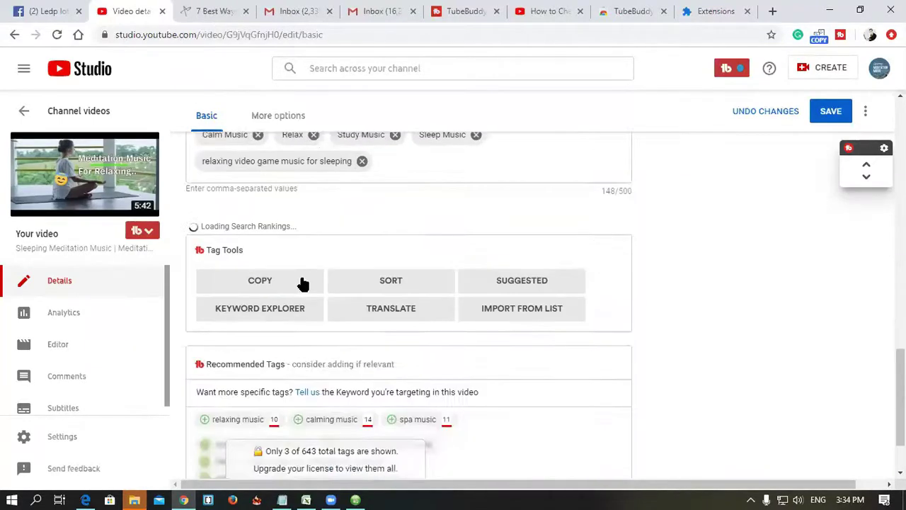
Add recommended tags 'relaxing music', 'calming music' and 'spa music', reaching 193/500 characters
{"action": "scroll", "coordinate": [368, 286], "scroll_direction": "down", "scroll_amount": 1}
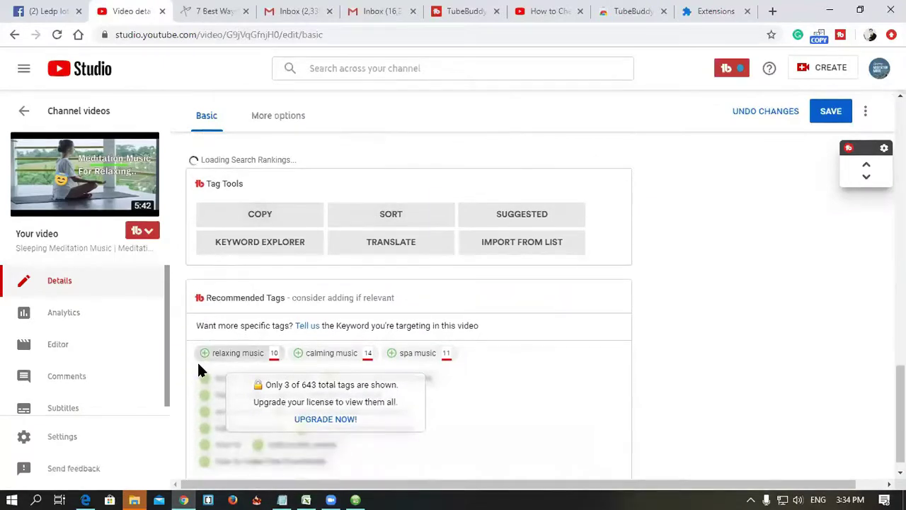
{"action": "left_click", "coordinate": [206, 354]}
{"action": "left_click", "coordinate": [298, 359]}
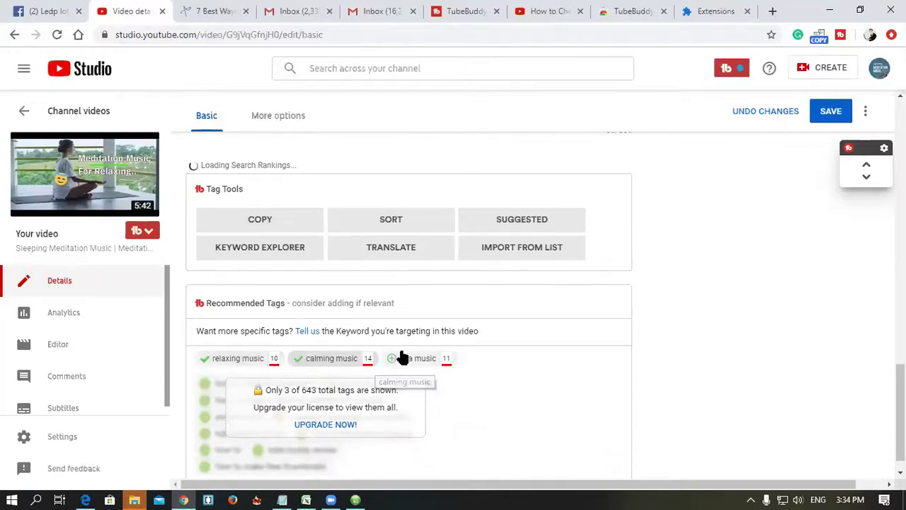
{"action": "left_click", "coordinate": [395, 386]}
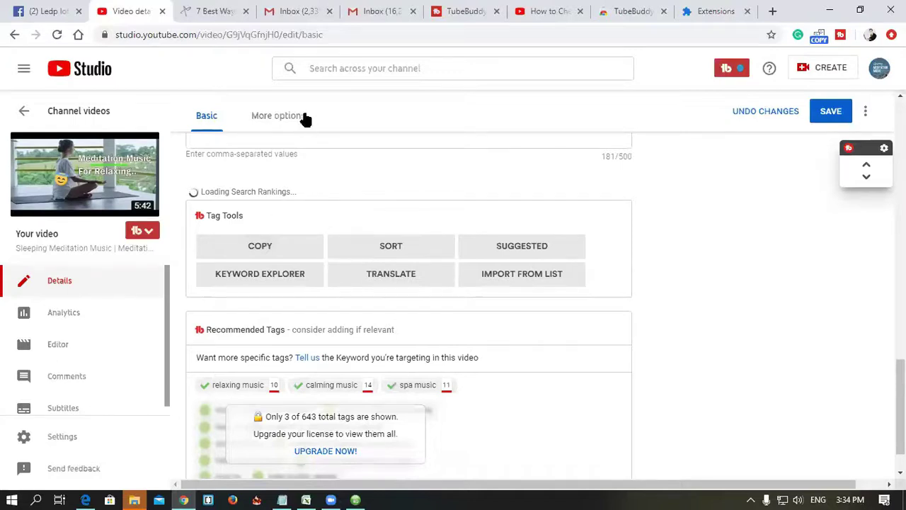
{"action": "scroll", "coordinate": [312, 198], "scroll_direction": "up", "scroll_amount": 2}
{"action": "scroll", "coordinate": [510, 273], "scroll_direction": "down", "scroll_amount": 1}
{"action": "scroll", "coordinate": [515, 281], "scroll_direction": "down", "scroll_amount": 1}
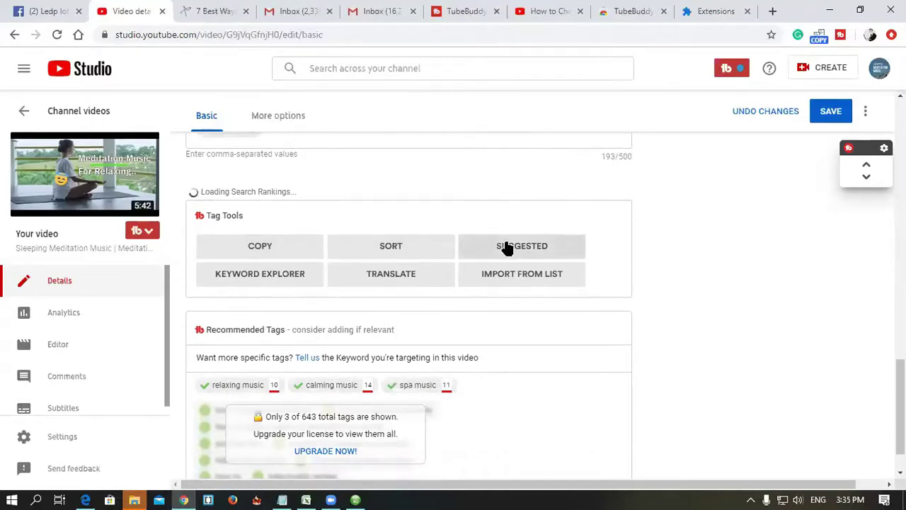
{"action": "scroll", "coordinate": [395, 212], "scroll_direction": "up", "scroll_amount": 1}
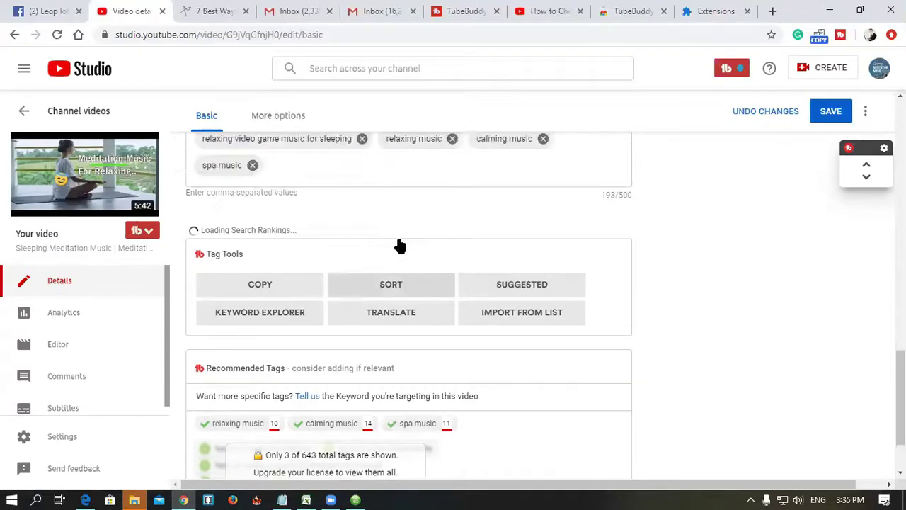
{"action": "scroll", "coordinate": [396, 243], "scroll_direction": "up", "scroll_amount": 1}
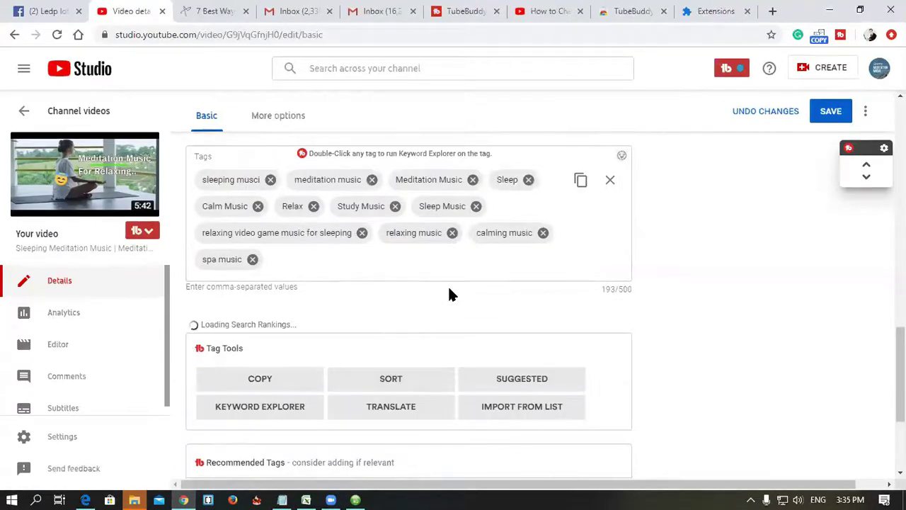
{"action": "scroll", "coordinate": [449, 296], "scroll_direction": "down", "scroll_amount": 1}
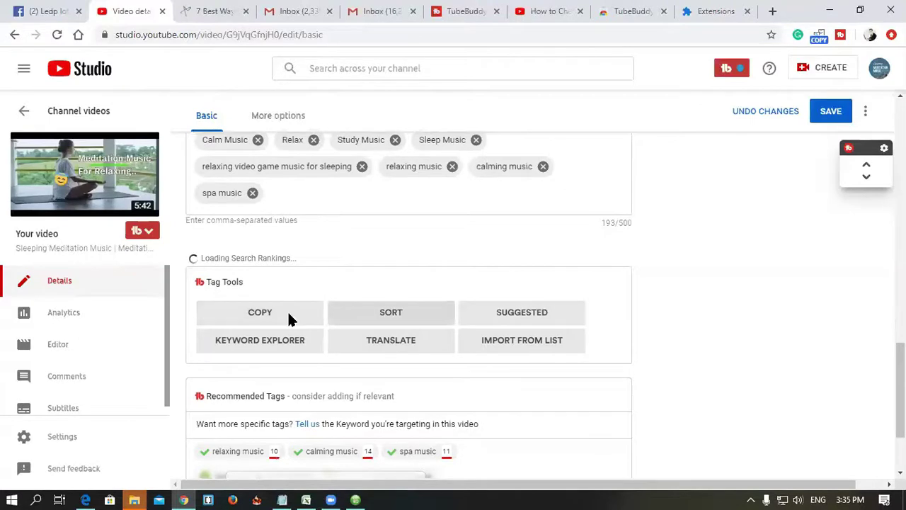
{"action": "scroll", "coordinate": [582, 226], "scroll_direction": "up", "scroll_amount": 1}
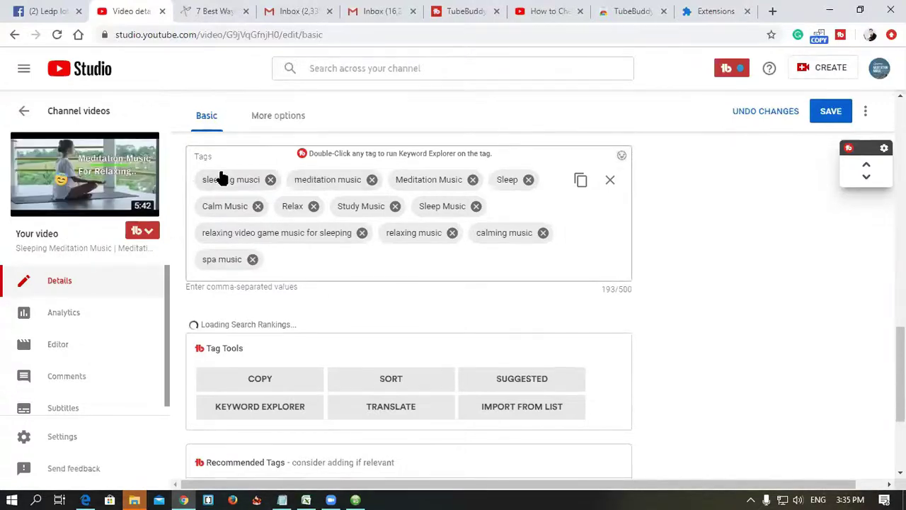
{"action": "left_click", "coordinate": [276, 259]}
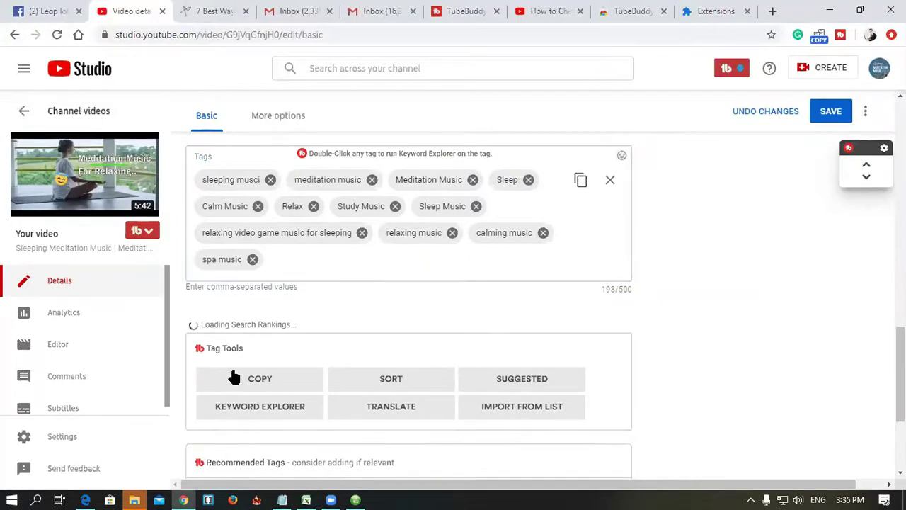
Untick Sleep, Relax, Study Music and Sleep Music in Copy tags, leaving 8 of 12, then go to Notepad
{"action": "left_click", "coordinate": [272, 379]}
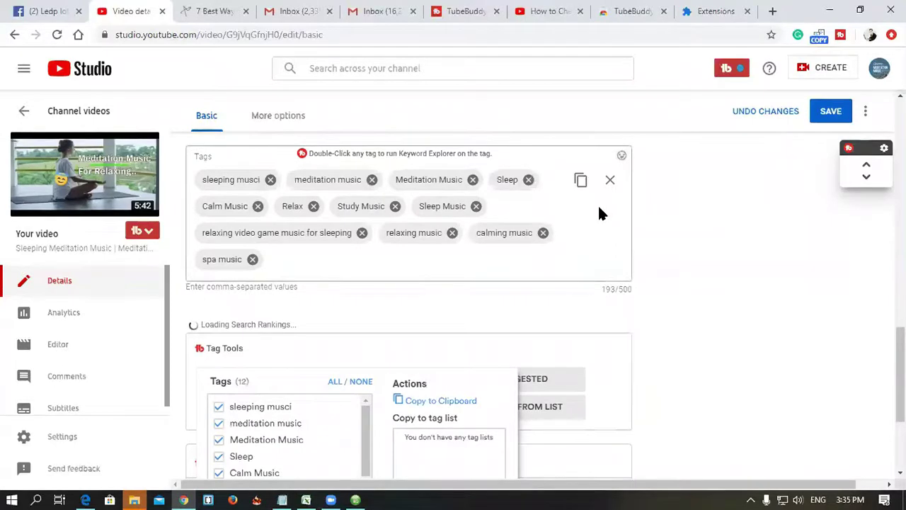
{"action": "left_click", "coordinate": [317, 176]}
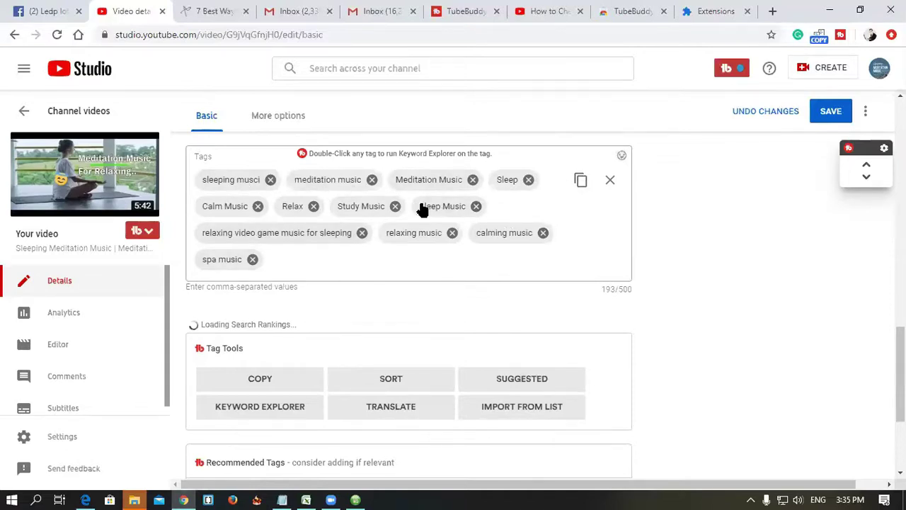
{"action": "scroll", "coordinate": [264, 255], "scroll_direction": "down", "scroll_amount": 2}
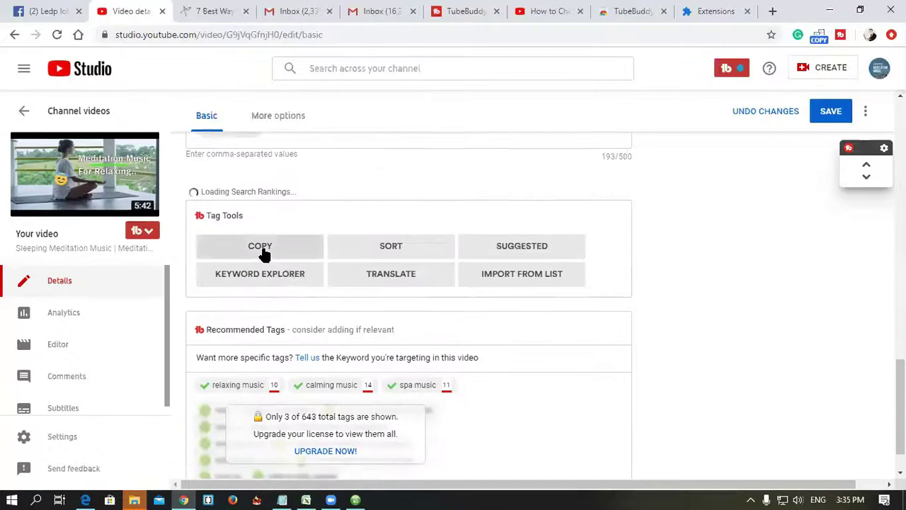
{"action": "left_click", "coordinate": [262, 248]}
{"action": "left_click", "coordinate": [219, 274]}
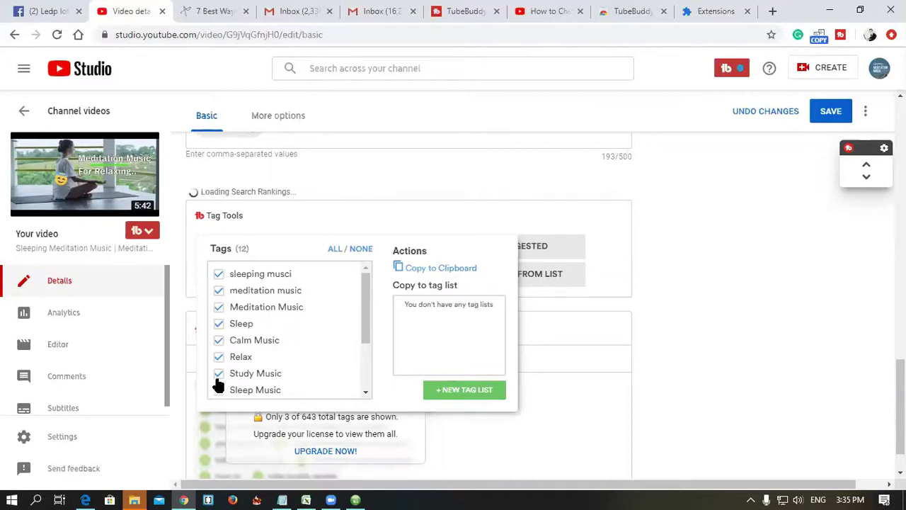
{"action": "left_click", "coordinate": [218, 357]}
{"action": "left_click", "coordinate": [218, 323]}
{"action": "scroll", "coordinate": [282, 315], "scroll_direction": "up", "scroll_amount": 1}
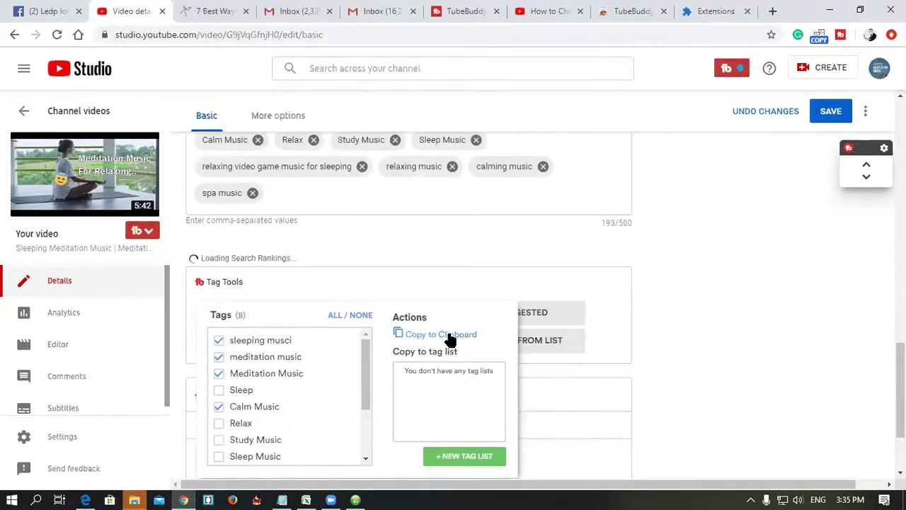
{"action": "left_click", "coordinate": [282, 500]}
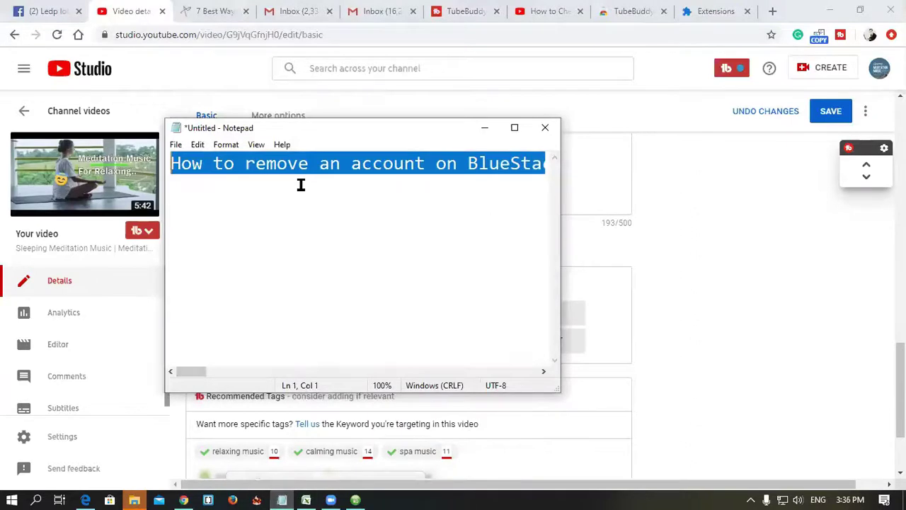
Paste the comma-separated tag list over the old line in Notepad, select it, and minimize Notepad
{"action": "key", "text": "ctrl+v"}
{"action": "left_click_drag", "start_coordinate": [328, 168], "coordinate": [74, 177]}
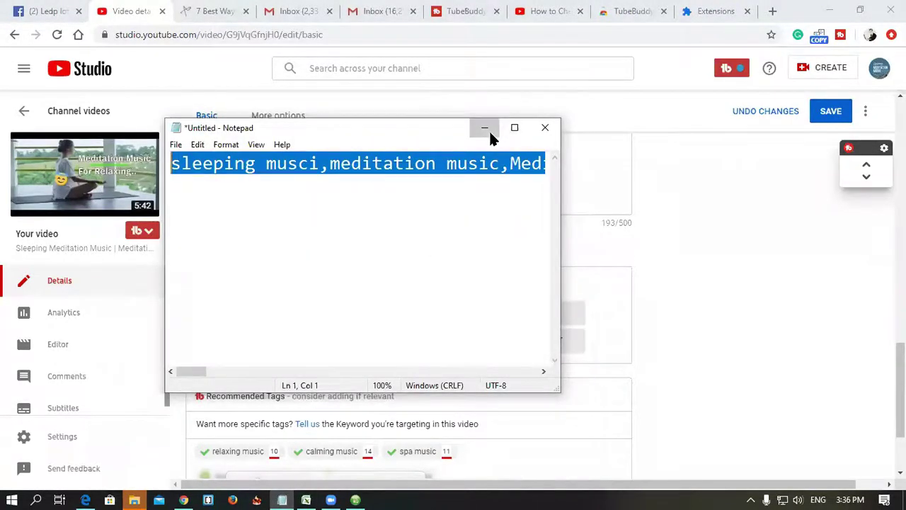
{"action": "left_click", "coordinate": [485, 128]}
{"action": "scroll", "coordinate": [701, 287], "scroll_direction": "down", "scroll_amount": 1}
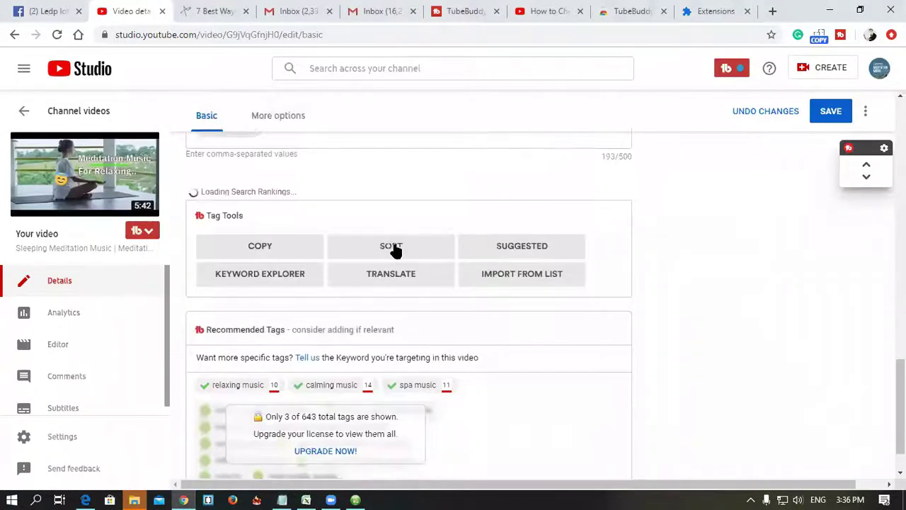
Sort tags with Meditation Music first and spa music second, apply, and bring up Suggested Tags
{"action": "left_click", "coordinate": [389, 247]}
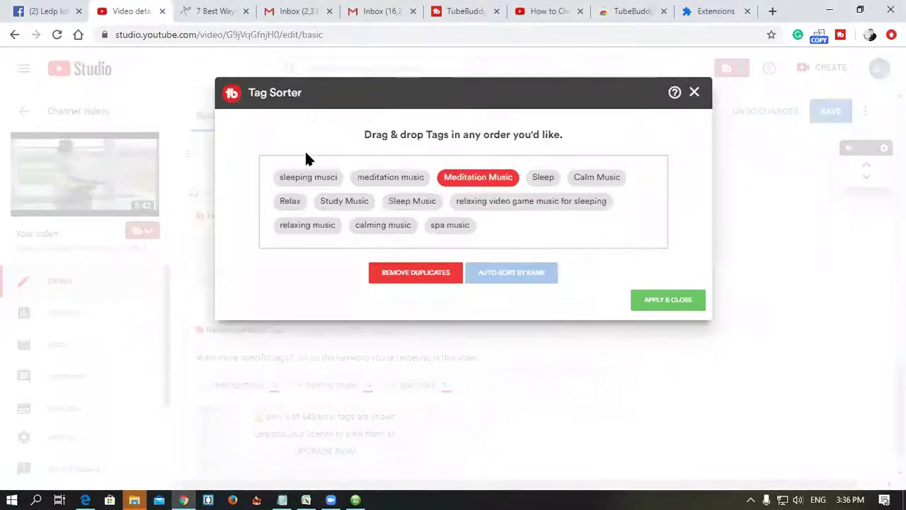
{"action": "left_click_drag", "start_coordinate": [491, 176], "coordinate": [320, 176]}
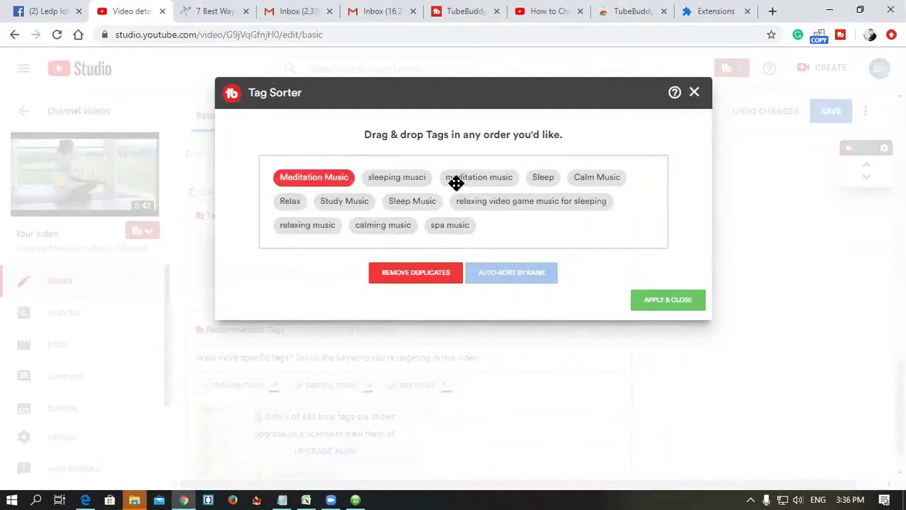
{"action": "left_click_drag", "start_coordinate": [458, 224], "coordinate": [372, 176]}
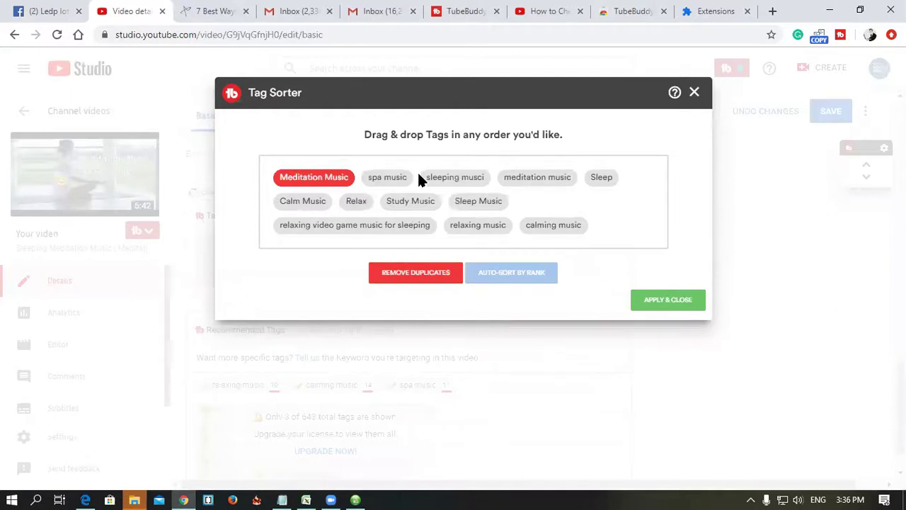
{"action": "left_click", "coordinate": [658, 301]}
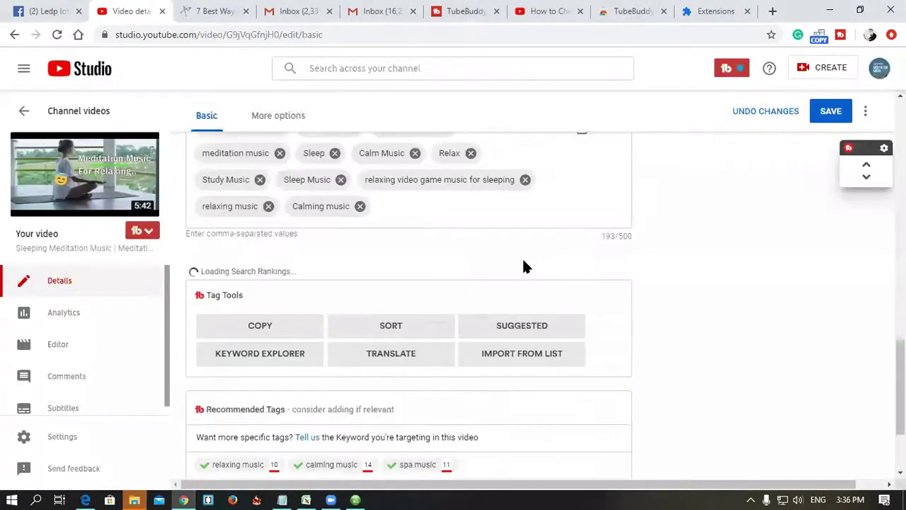
{"action": "left_click", "coordinate": [523, 329]}
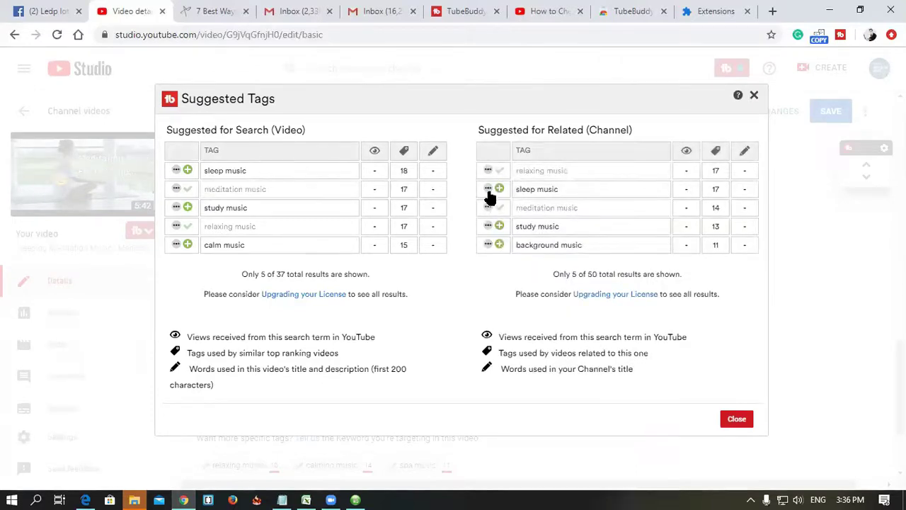
Add suggested tags background music, sleep music and calm music, reaching 239/500 characters
{"action": "left_click", "coordinate": [499, 246]}
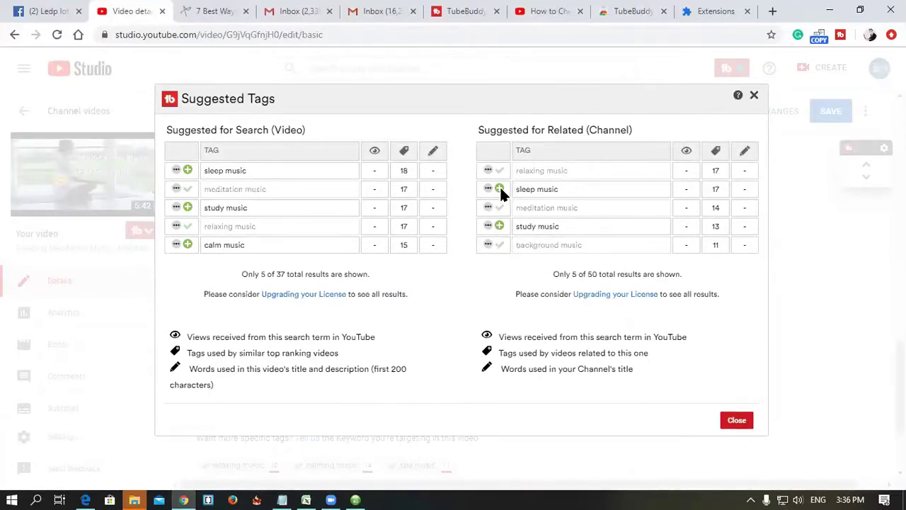
{"action": "left_click", "coordinate": [500, 188]}
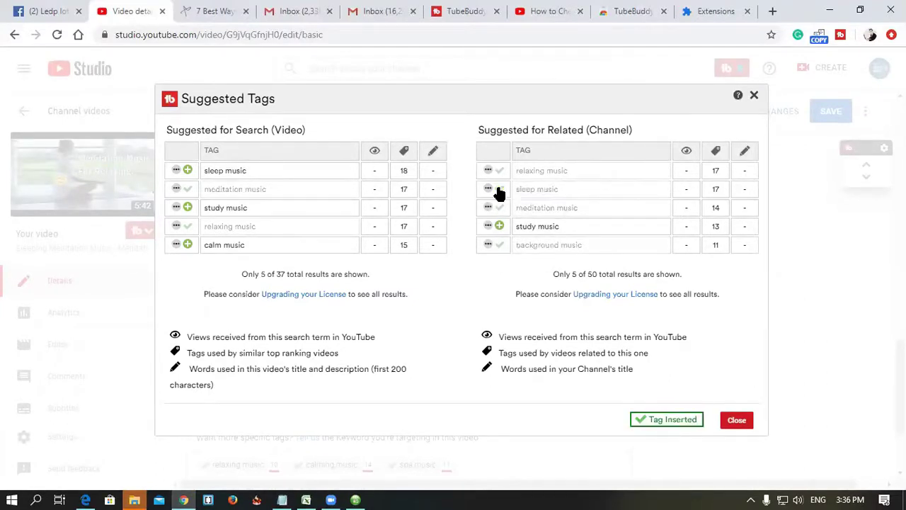
{"action": "left_click", "coordinate": [188, 245]}
{"action": "left_click", "coordinate": [188, 207]}
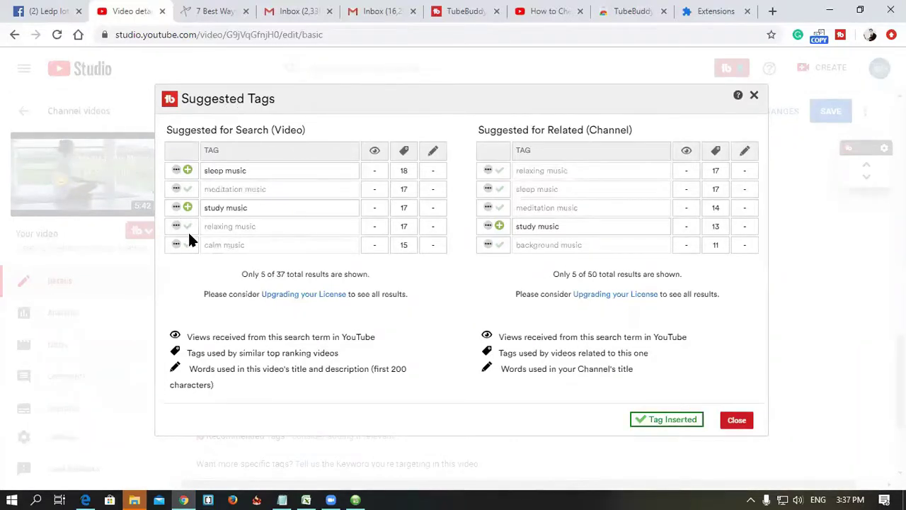
{"action": "left_click", "coordinate": [736, 419]}
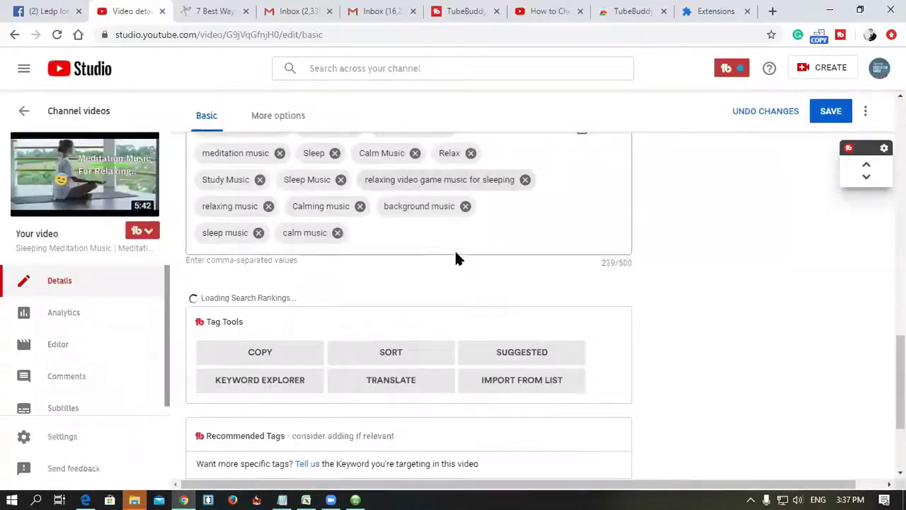
Delete the Sleep Music tag chip (225/500 characters), glance at the translator, then open Keyword Explorer
{"action": "scroll", "coordinate": [425, 255], "scroll_direction": "up", "scroll_amount": 2}
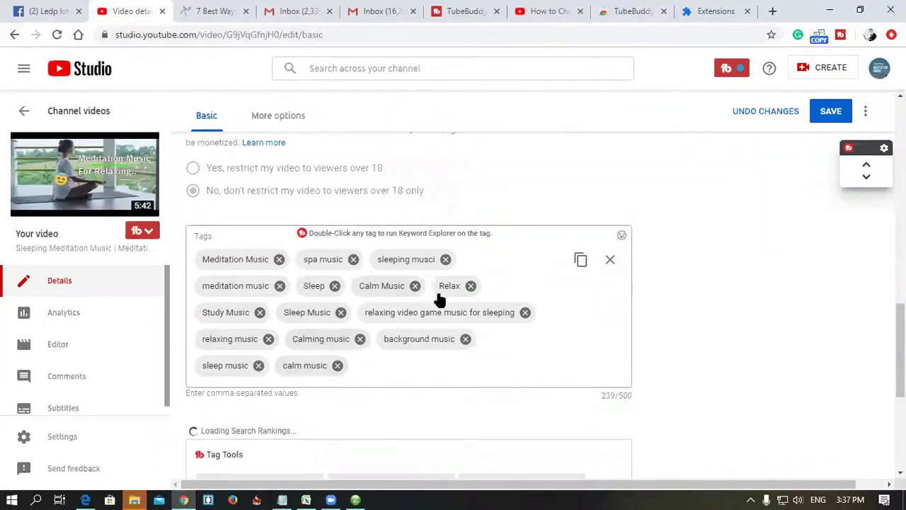
{"action": "scroll", "coordinate": [350, 290], "scroll_direction": "down", "scroll_amount": 1}
{"action": "left_click", "coordinate": [341, 246]}
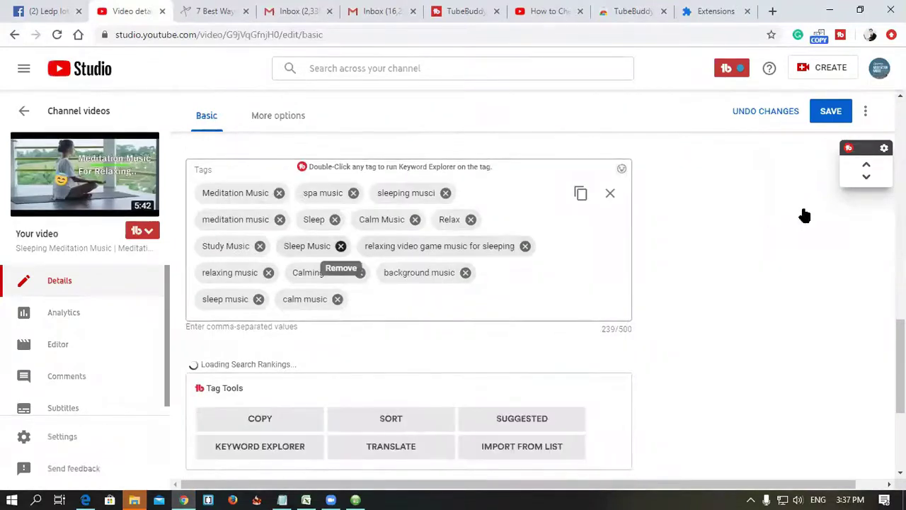
{"action": "scroll", "coordinate": [603, 260], "scroll_direction": "down", "scroll_amount": 1}
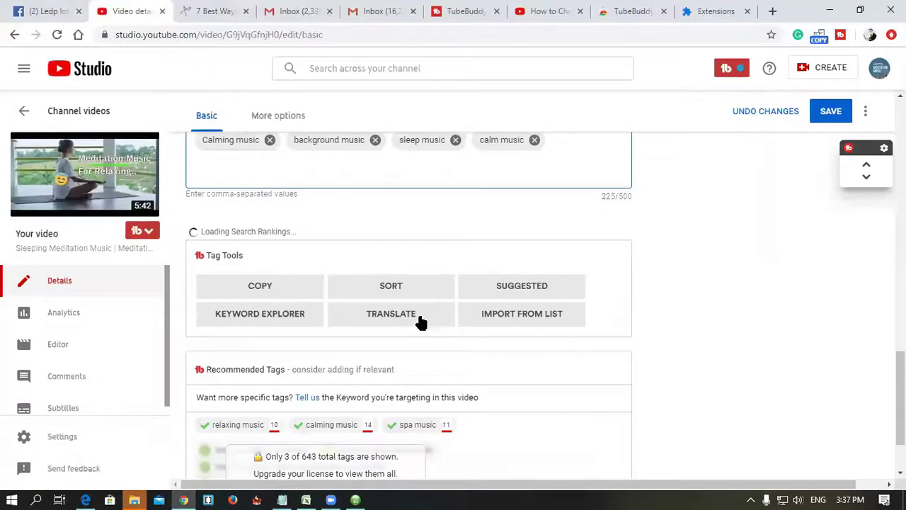
{"action": "left_click", "coordinate": [396, 317]}
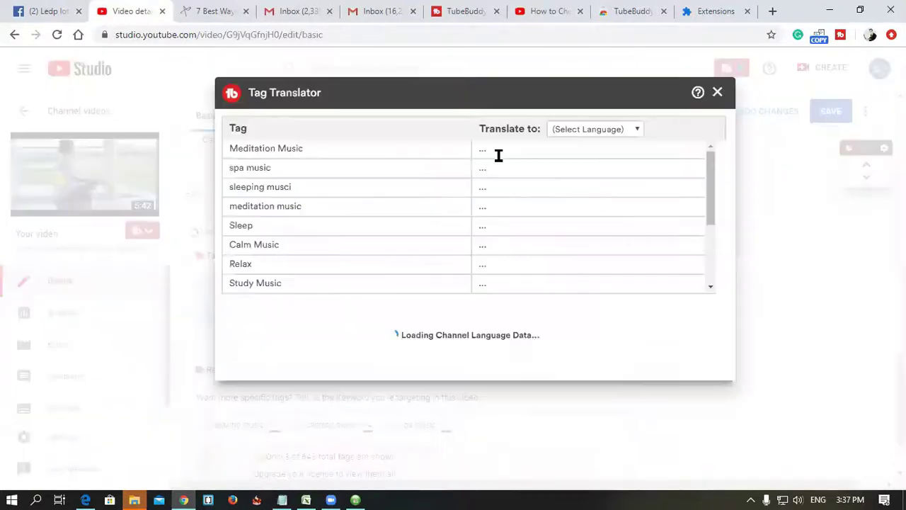
{"action": "left_click", "coordinate": [717, 92]}
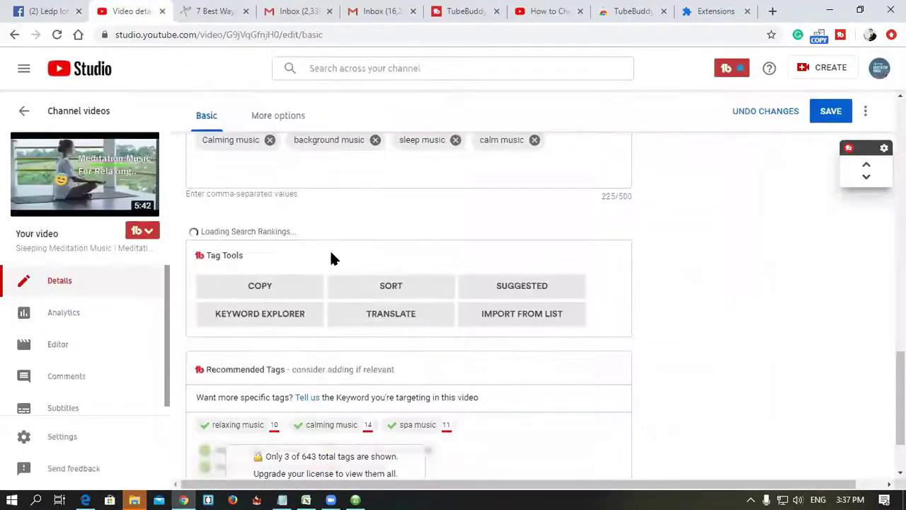
{"action": "left_click", "coordinate": [275, 314]}
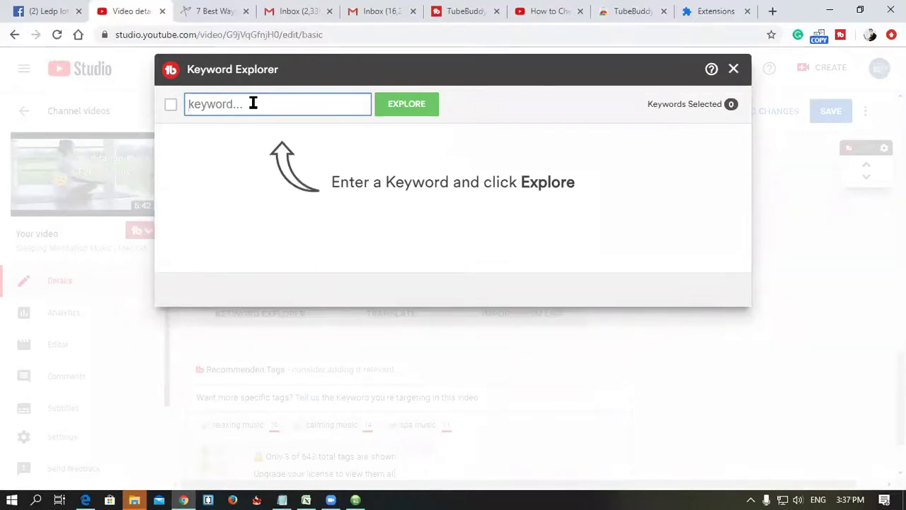
Explore 'meditation music for relaxation': Good, 46/100, with 105K estimated monthly searches
{"action": "type", "text": "Medi"}
{"action": "type", "text": "tation "}
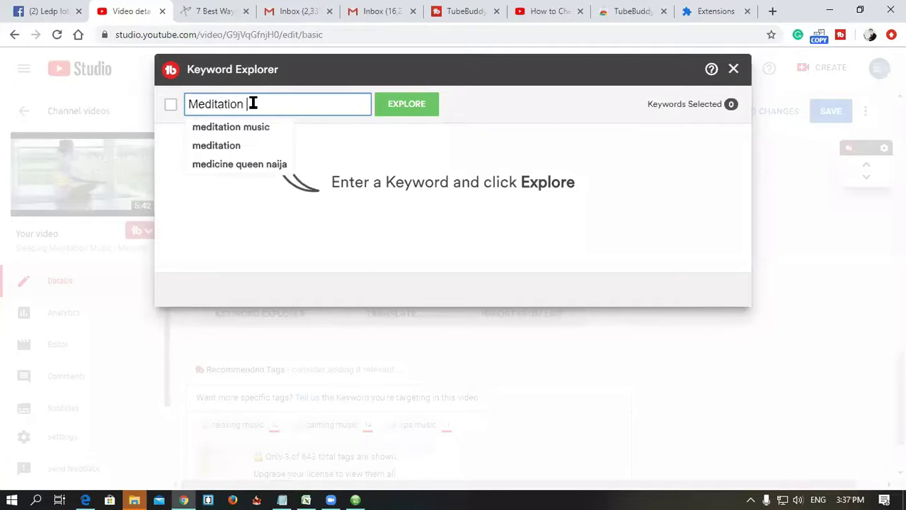
{"action": "type", "text": "music for relax"}
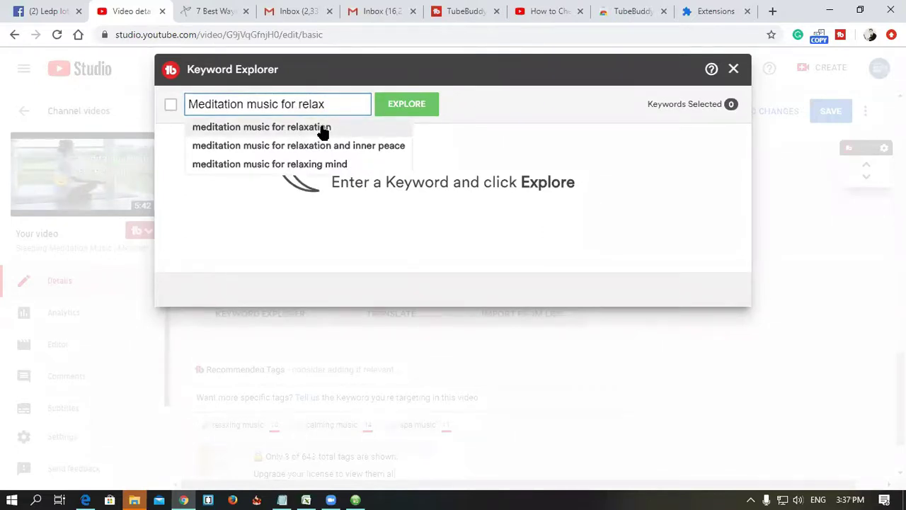
{"action": "left_click", "coordinate": [404, 105]}
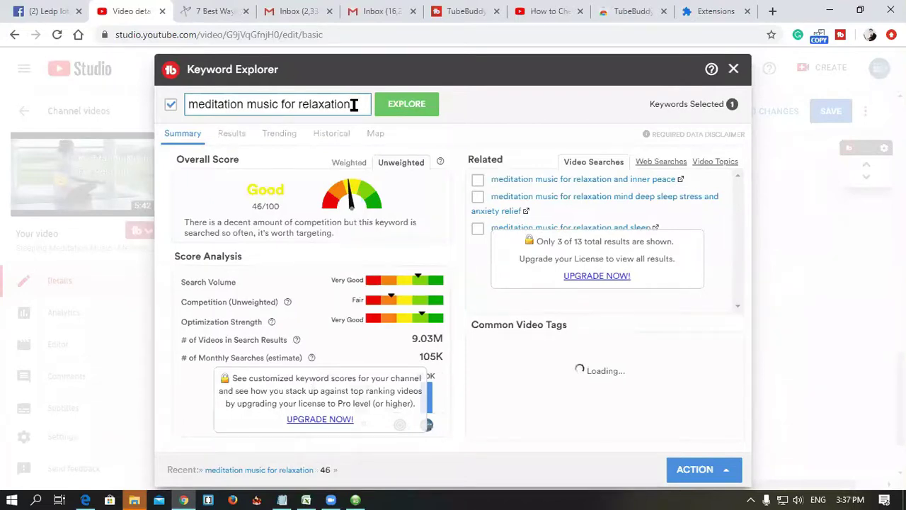
{"action": "left_click_drag", "start_coordinate": [351, 104], "coordinate": [198, 104]}
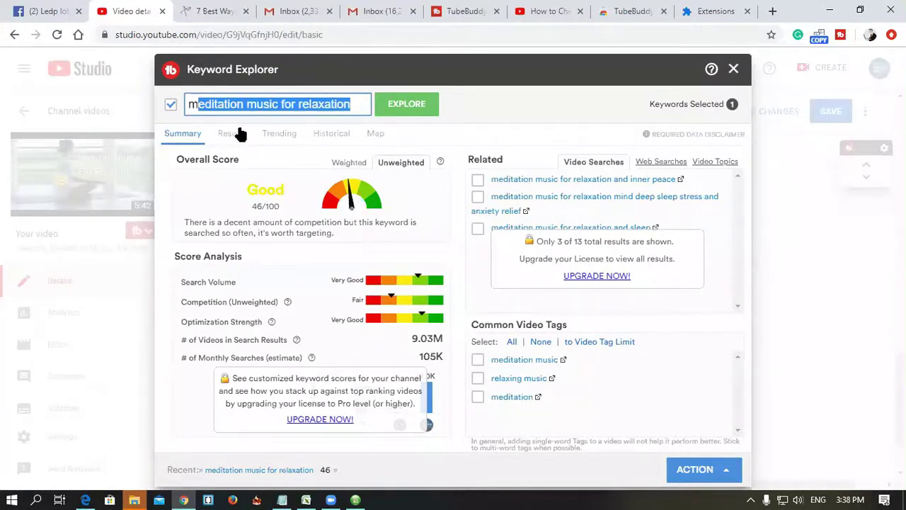
{"action": "left_click", "coordinate": [306, 104]}
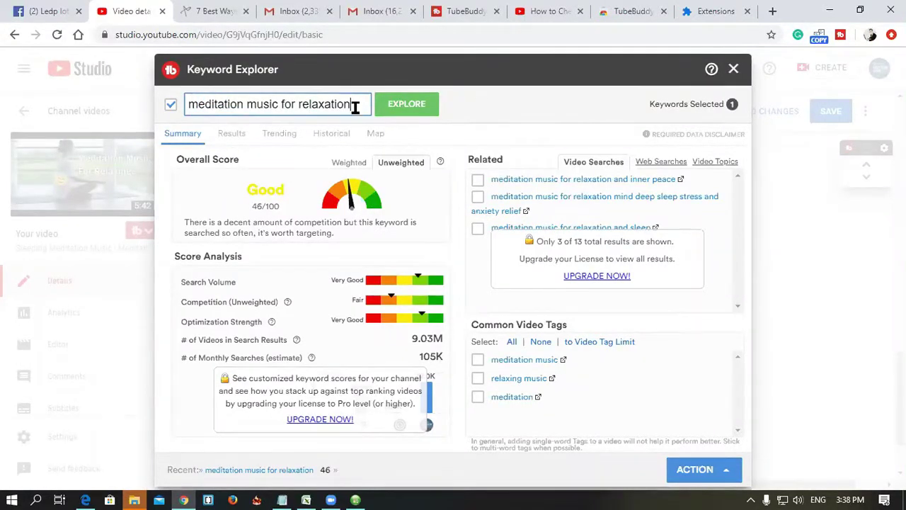
Look up 'meditation music for mind relaxation' in Keyword Explorer (Excellent, 82/100) and open its ACTION menu
{"action": "type", "text": "min"}
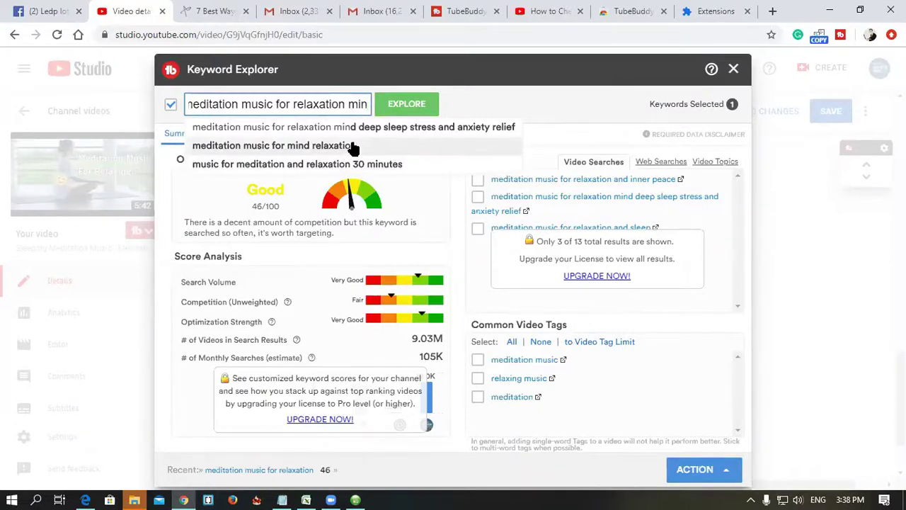
{"action": "left_click", "coordinate": [354, 146]}
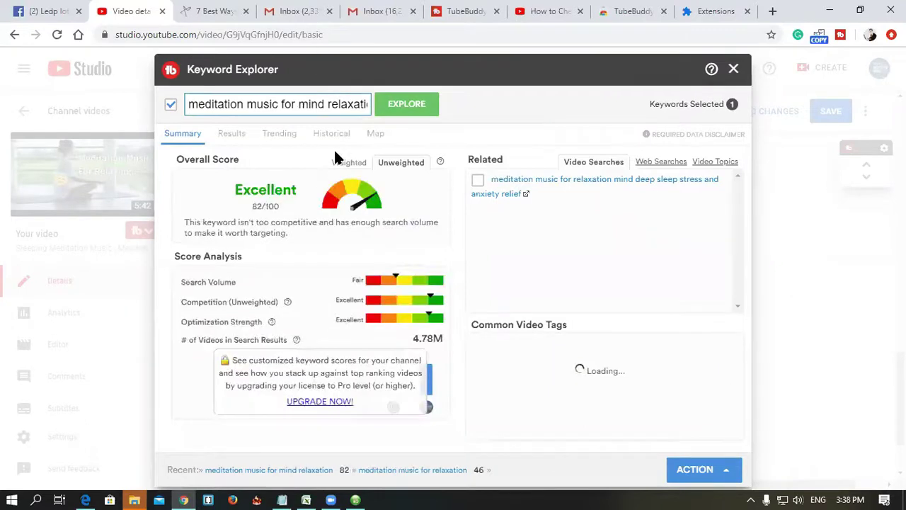
{"action": "triple_click", "coordinate": [334, 104]}
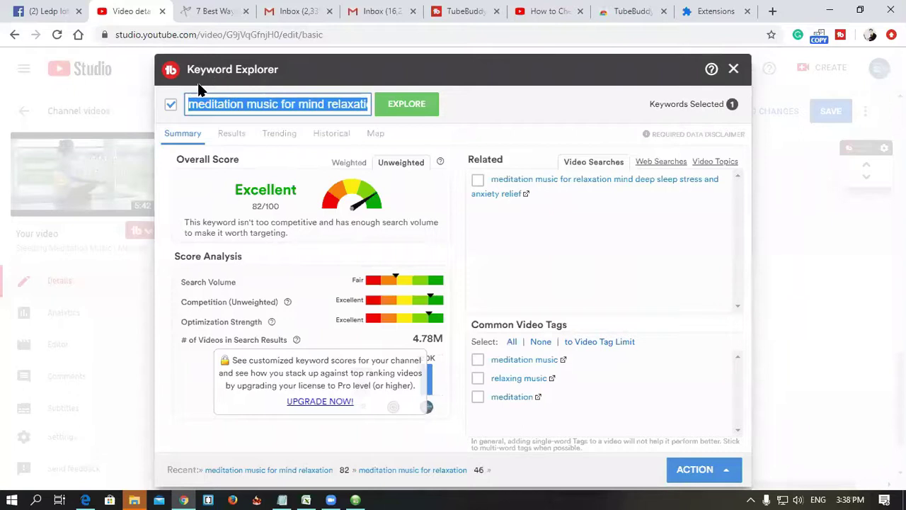
{"action": "left_click", "coordinate": [701, 469]}
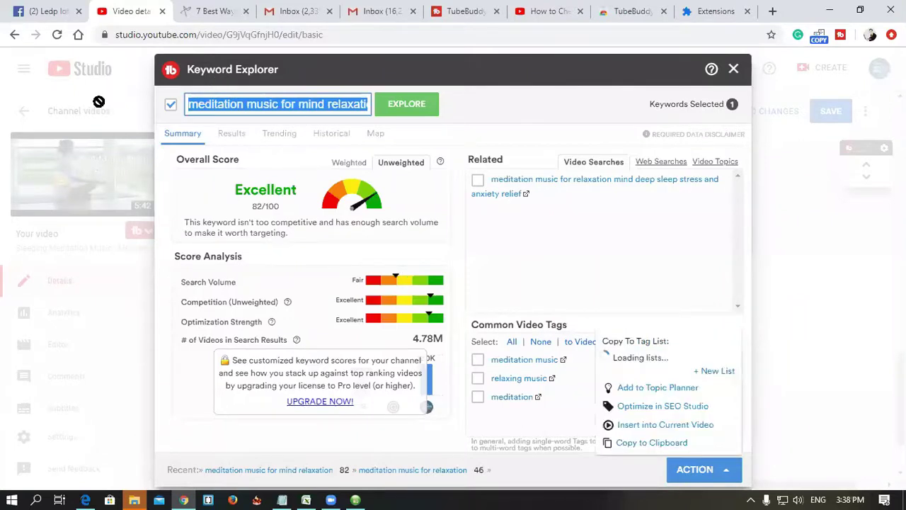
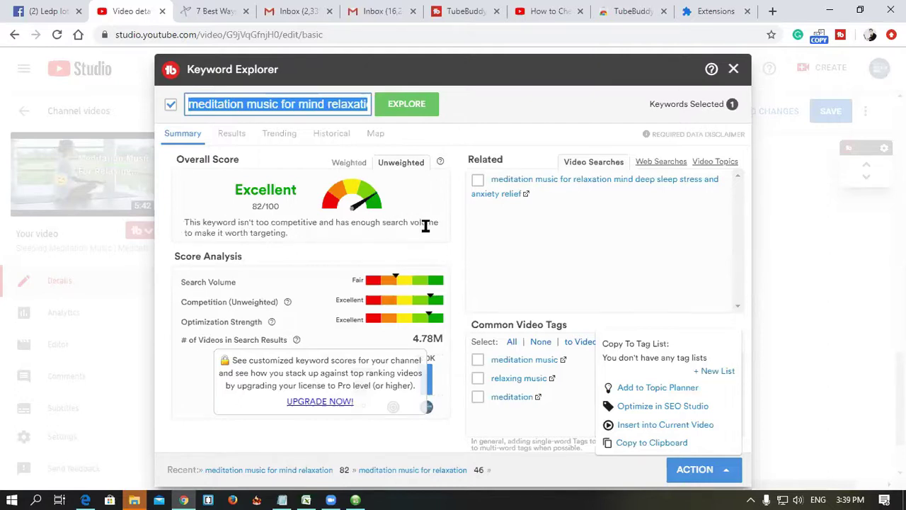
Google 'meditation music for mind relaxation' from Keyword Explorer and note its ~24,100,000 results
{"action": "right_click", "coordinate": [291, 112]}
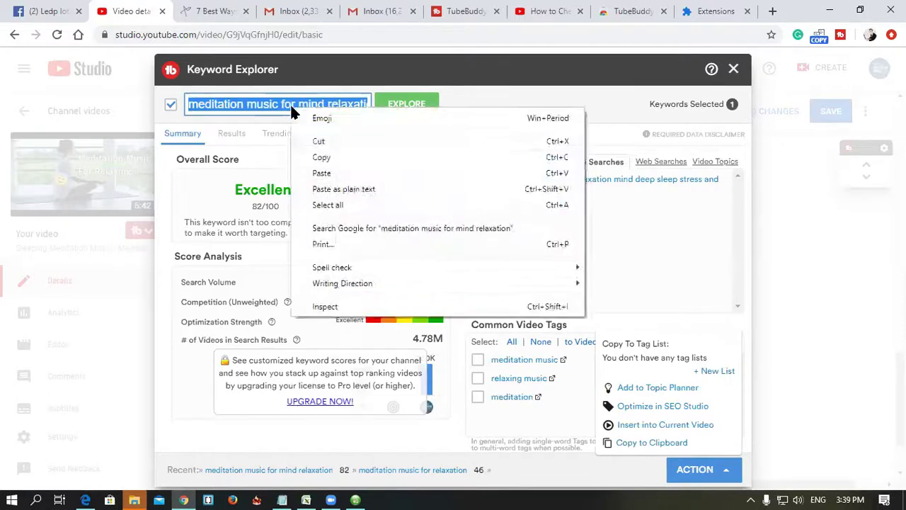
{"action": "left_click", "coordinate": [374, 227]}
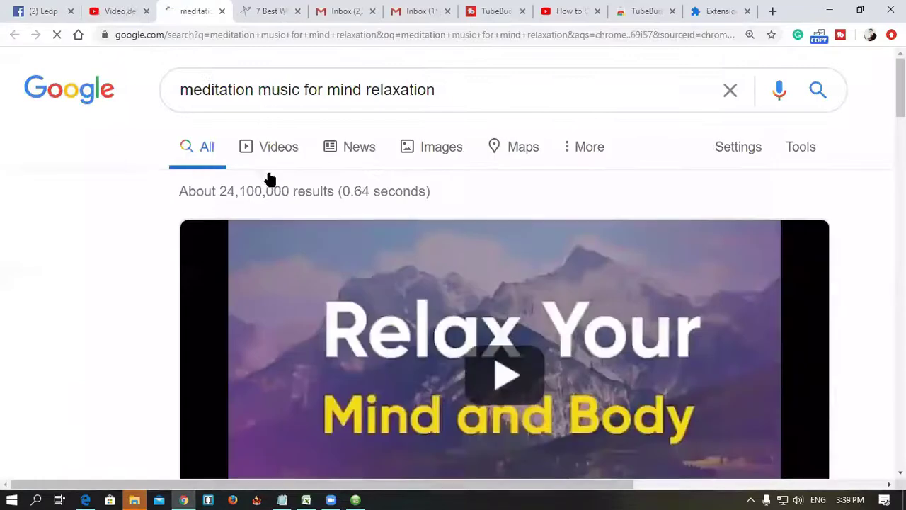
{"action": "left_click_drag", "start_coordinate": [223, 191], "coordinate": [290, 194]}
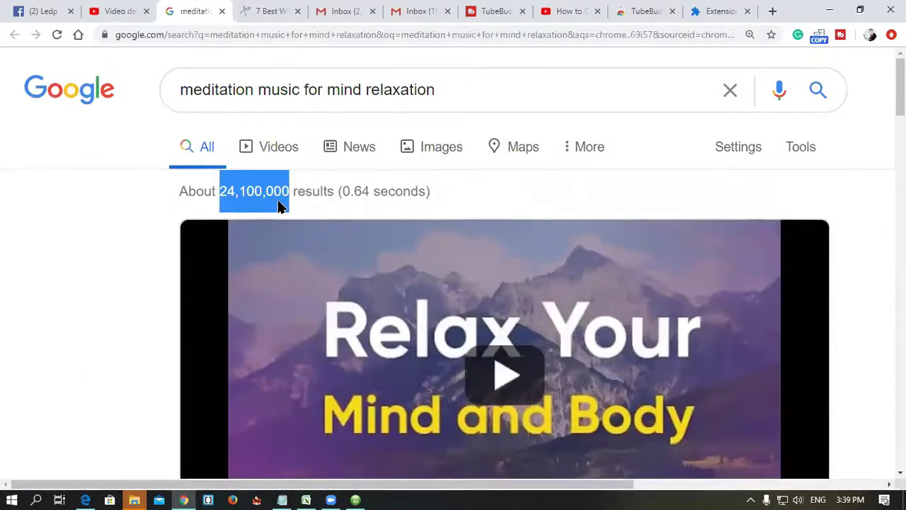
{"action": "scroll", "coordinate": [430, 172], "scroll_direction": "down", "scroll_amount": 1}
{"action": "scroll", "coordinate": [431, 172], "scroll_direction": "down", "scroll_amount": 1}
{"action": "scroll", "coordinate": [276, 120], "scroll_direction": "up", "scroll_amount": 2}
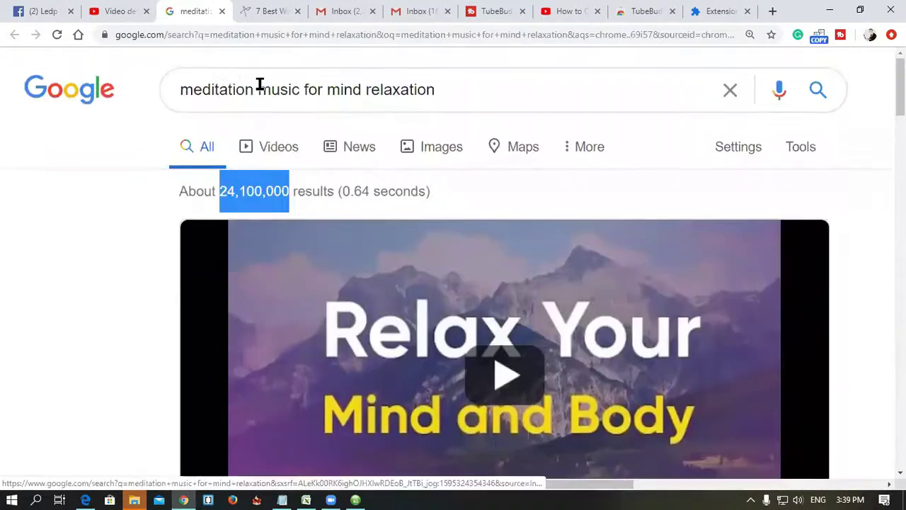
{"action": "scroll", "coordinate": [349, 267], "scroll_direction": "down", "scroll_amount": 2}
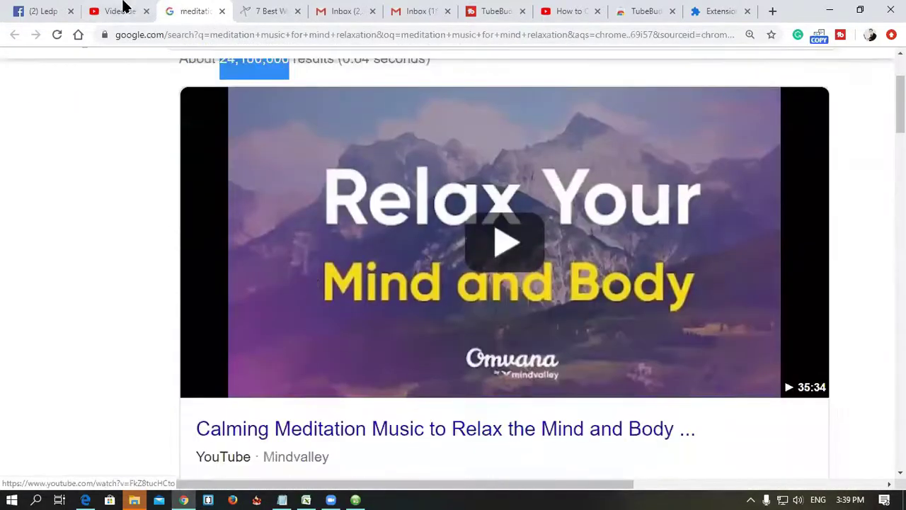
{"action": "left_click", "coordinate": [122, 10]}
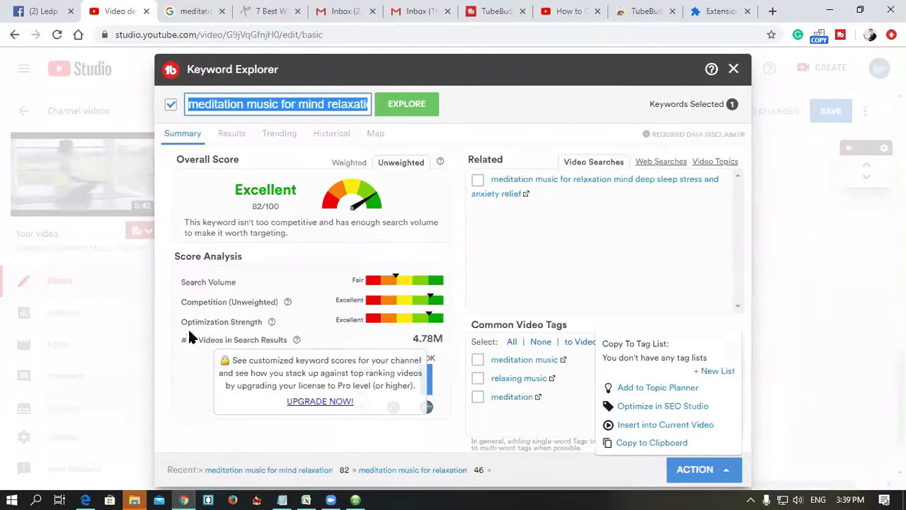
Toggle the related search phrase off, then check meditation music, relaxing music and meditation tags
{"action": "mouse_move", "coordinate": [330, 341]}
{"action": "left_click", "coordinate": [478, 181]}
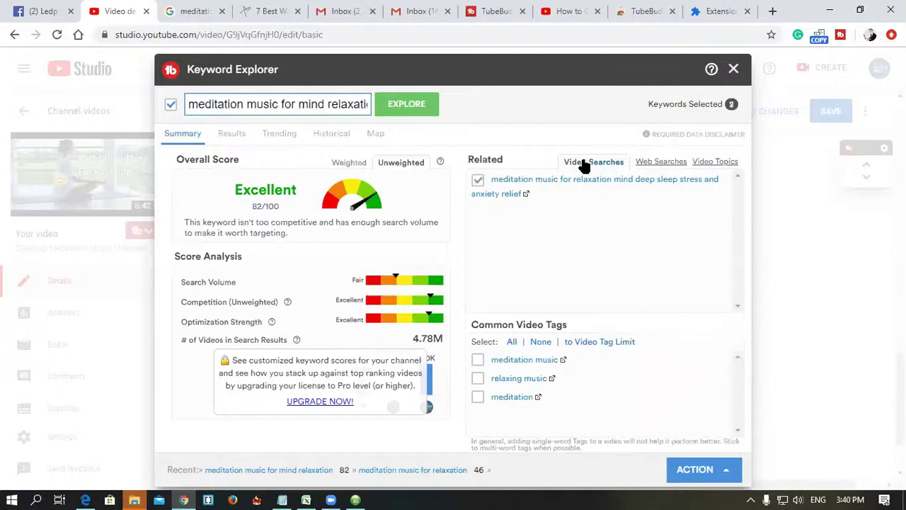
{"action": "left_click", "coordinate": [478, 181]}
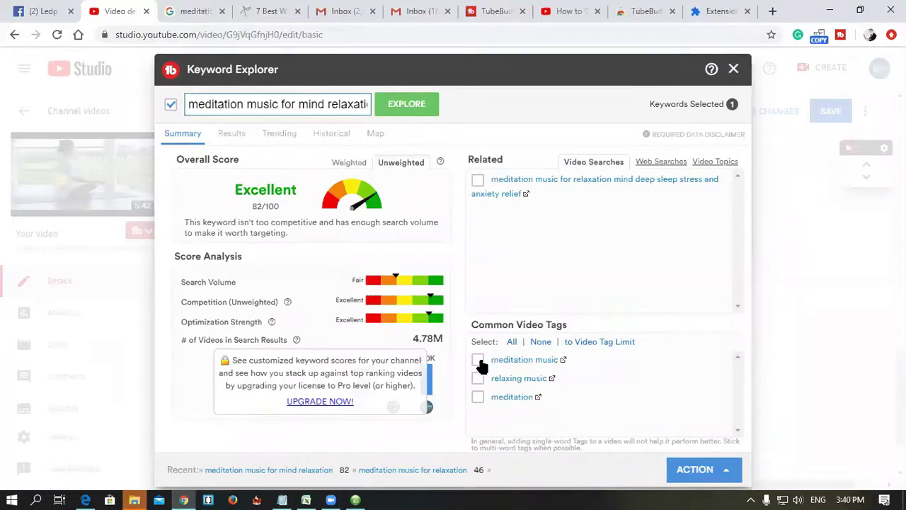
{"action": "left_click", "coordinate": [511, 342]}
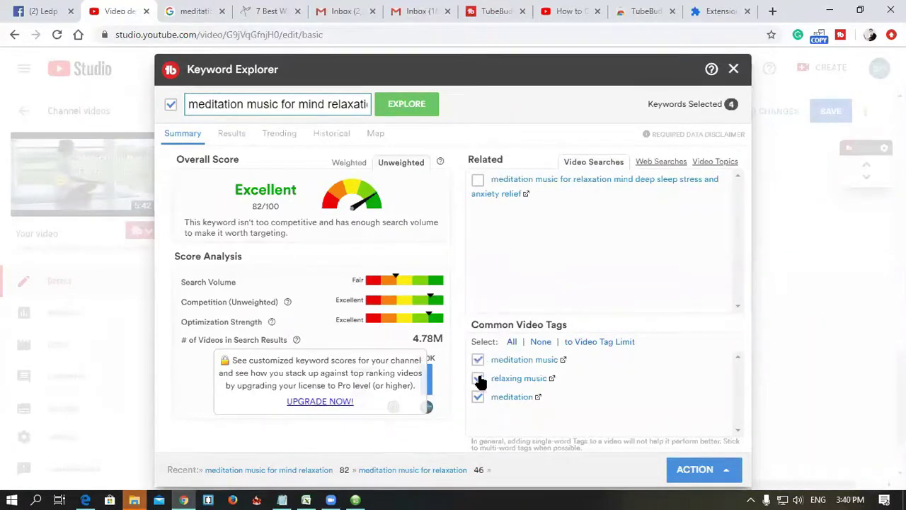
Replace the Notepad line with 'meditation music for mind relaxation' followed by a new line
{"action": "left_click", "coordinate": [281, 500]}
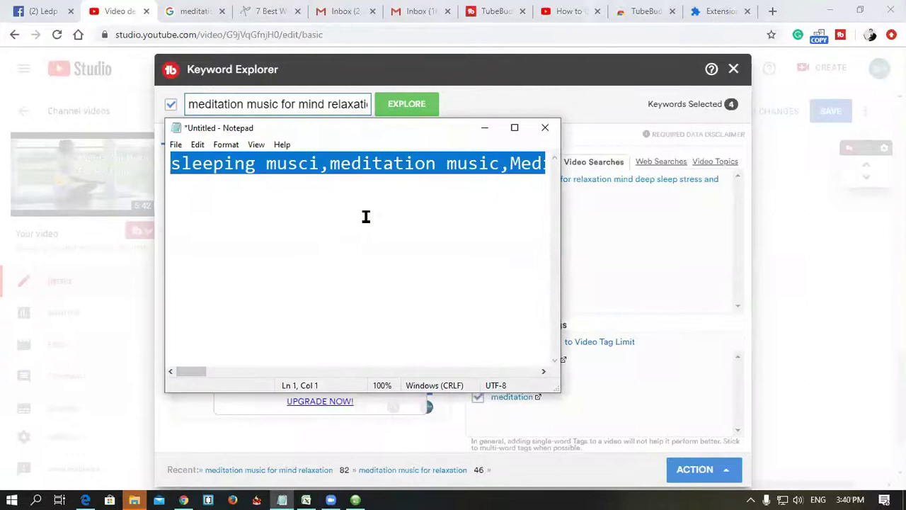
{"action": "key", "text": "ctrl+v"}
{"action": "left_click", "coordinate": [390, 176]}
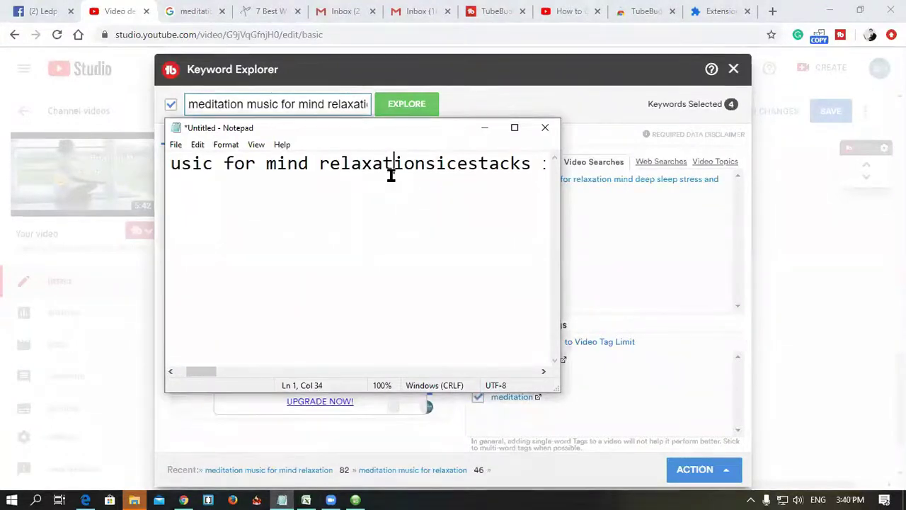
{"action": "key", "text": "ctrl+a"}
{"action": "type", "text": "meditation music for mind relaxation"}
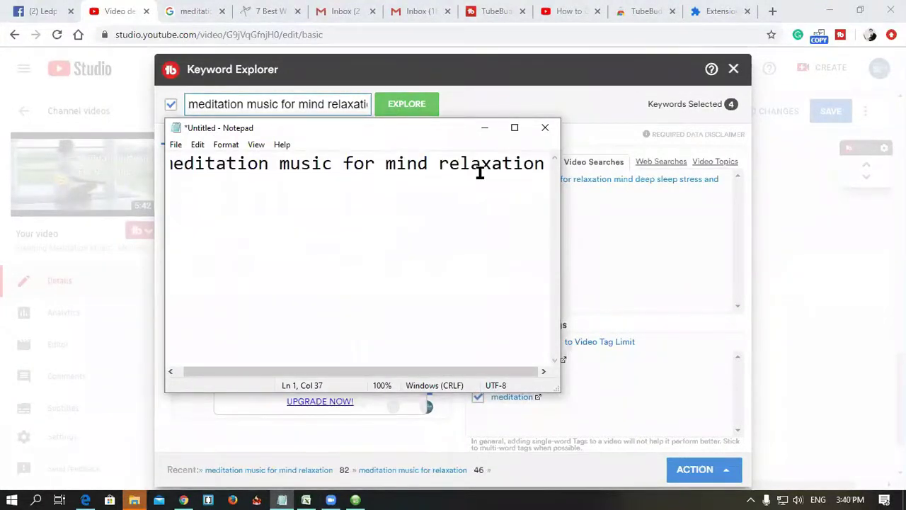
{"action": "key", "text": "Return"}
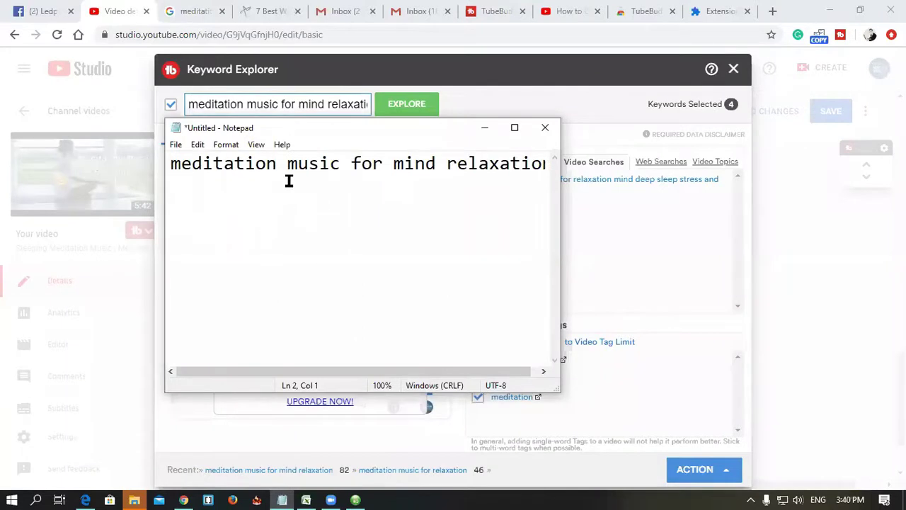
{"action": "left_click", "coordinate": [672, 258]}
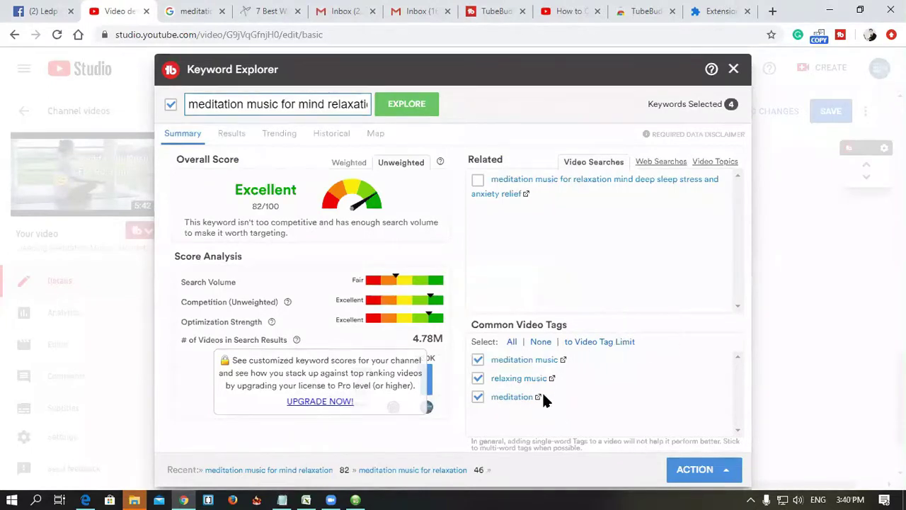
Open a YouTube search for 'meditation music', then show the keyword's Results tab in Studio
{"action": "left_click", "coordinate": [563, 359]}
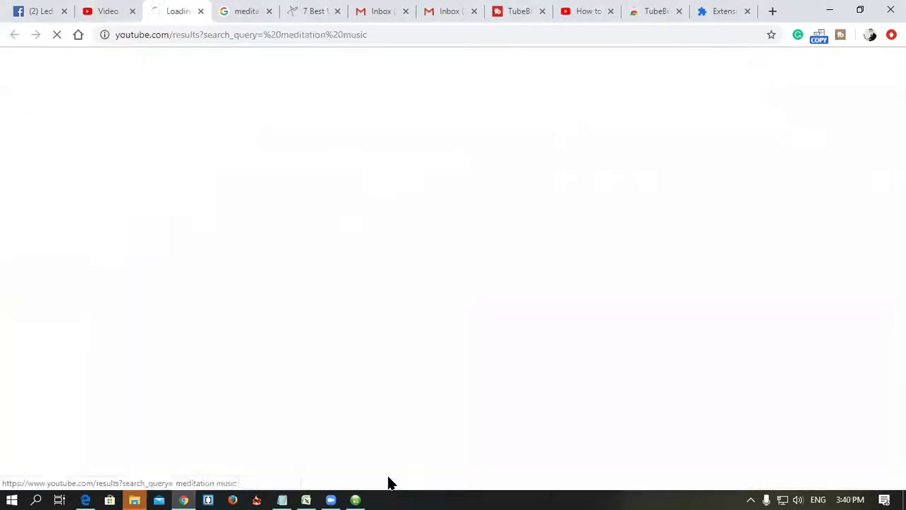
{"action": "left_click", "coordinate": [104, 8]}
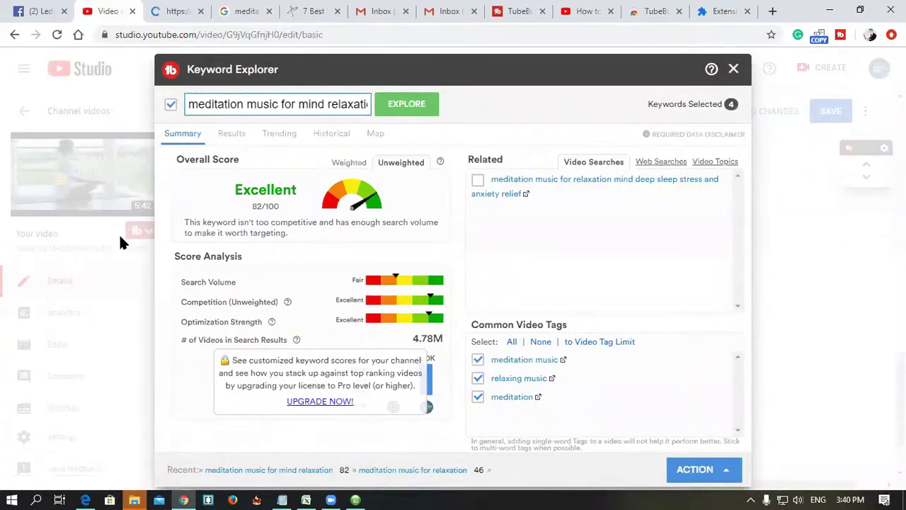
{"action": "left_click", "coordinate": [237, 136]}
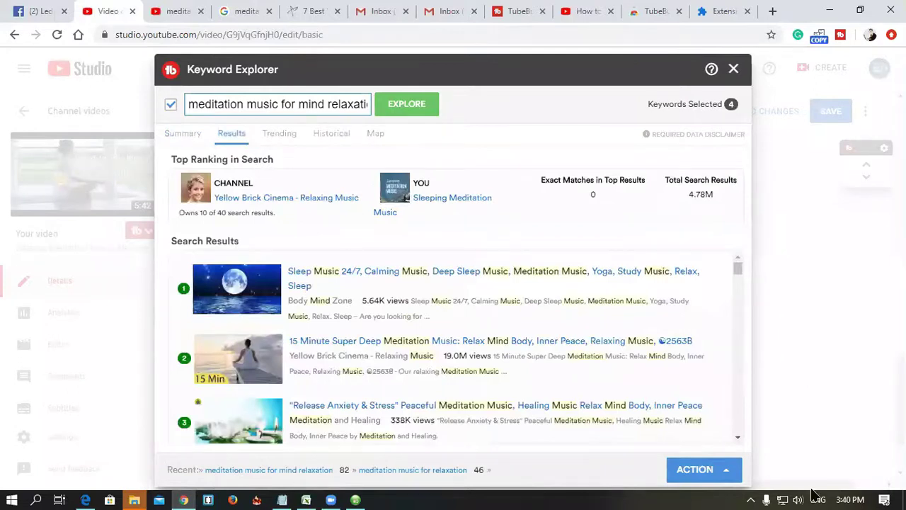
Review the ranking results: 0 exact matches, 4.78M total, top channel owning 10 of 40
{"action": "scroll", "coordinate": [512, 272], "scroll_direction": "down", "scroll_amount": 2}
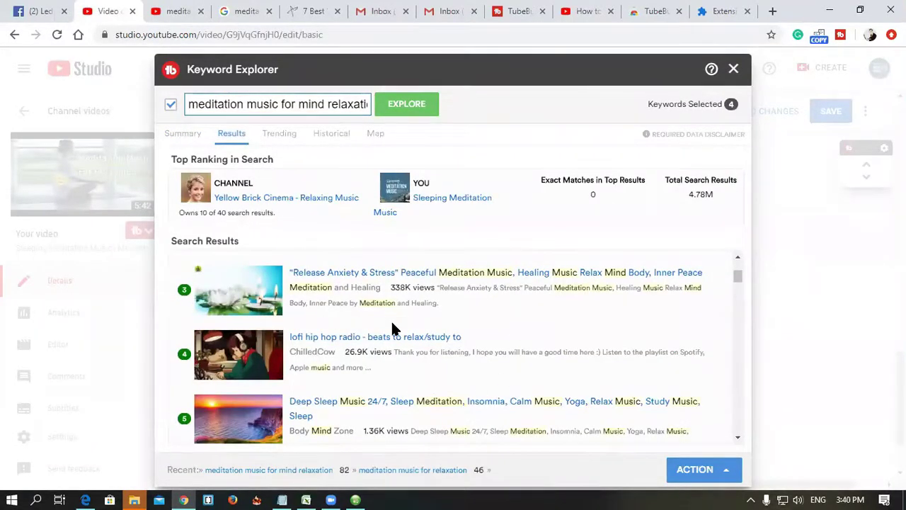
{"action": "scroll", "coordinate": [394, 330], "scroll_direction": "up", "scroll_amount": 1}
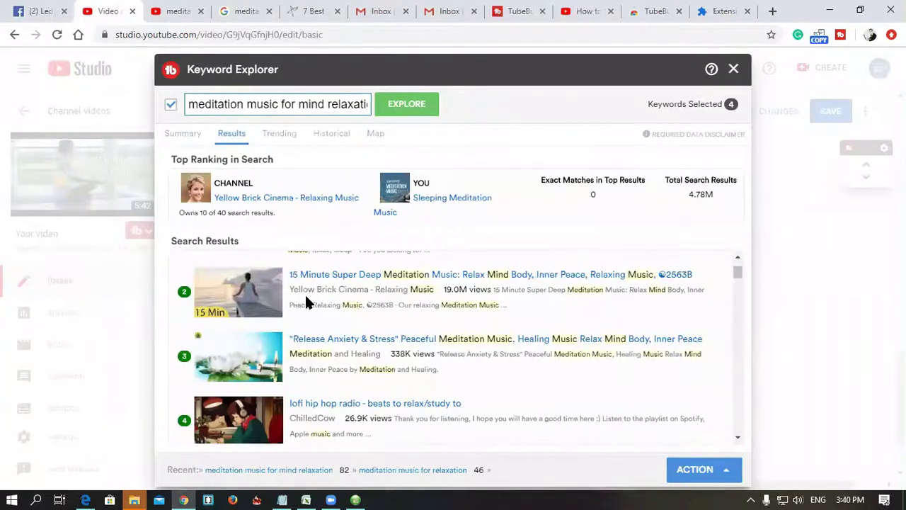
{"action": "scroll", "coordinate": [306, 302], "scroll_direction": "up", "scroll_amount": 1}
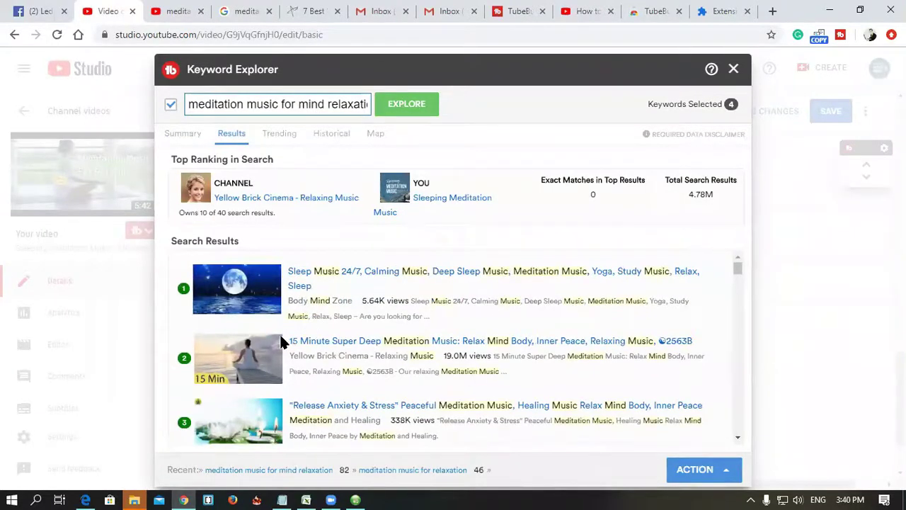
{"action": "scroll", "coordinate": [231, 293], "scroll_direction": "down", "scroll_amount": 2}
{"action": "scroll", "coordinate": [183, 304], "scroll_direction": "up", "scroll_amount": 2}
{"action": "scroll", "coordinate": [249, 368], "scroll_direction": "down", "scroll_amount": 3}
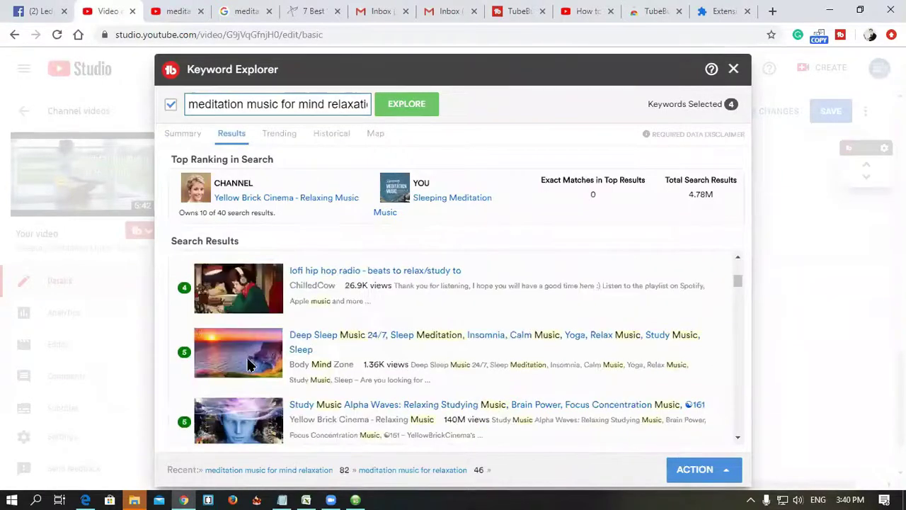
{"action": "scroll", "coordinate": [249, 365], "scroll_direction": "down", "scroll_amount": 4}
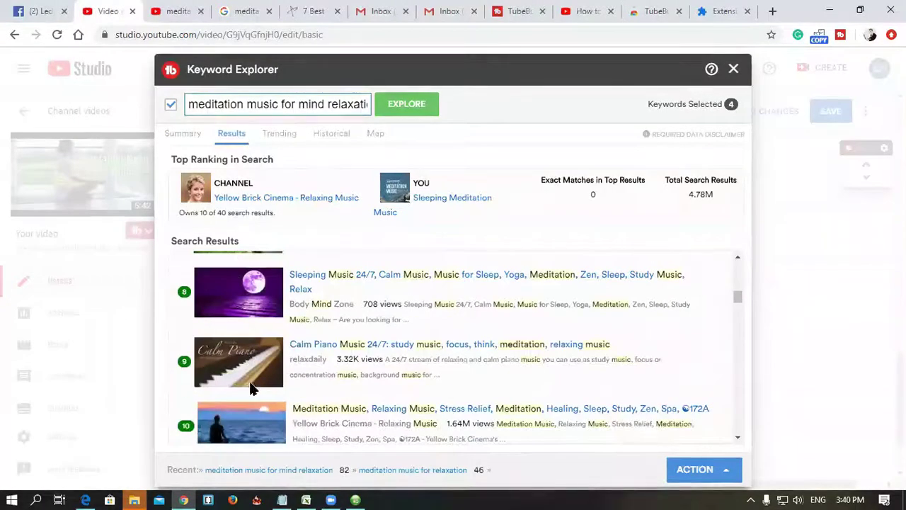
{"action": "scroll", "coordinate": [252, 312], "scroll_direction": "down", "scroll_amount": 8}
{"action": "scroll", "coordinate": [253, 315], "scroll_direction": "down", "scroll_amount": 10}
{"action": "scroll", "coordinate": [280, 376], "scroll_direction": "down", "scroll_amount": 2}
{"action": "scroll", "coordinate": [280, 377], "scroll_direction": "up", "scroll_amount": 11}
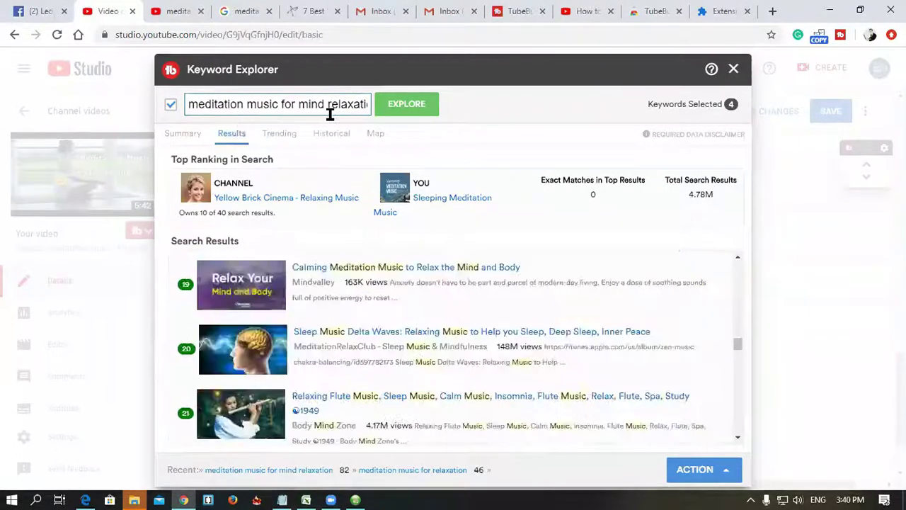
{"action": "scroll", "coordinate": [318, 350], "scroll_direction": "up", "scroll_amount": 5}
{"action": "scroll", "coordinate": [317, 350], "scroll_direction": "up", "scroll_amount": 4}
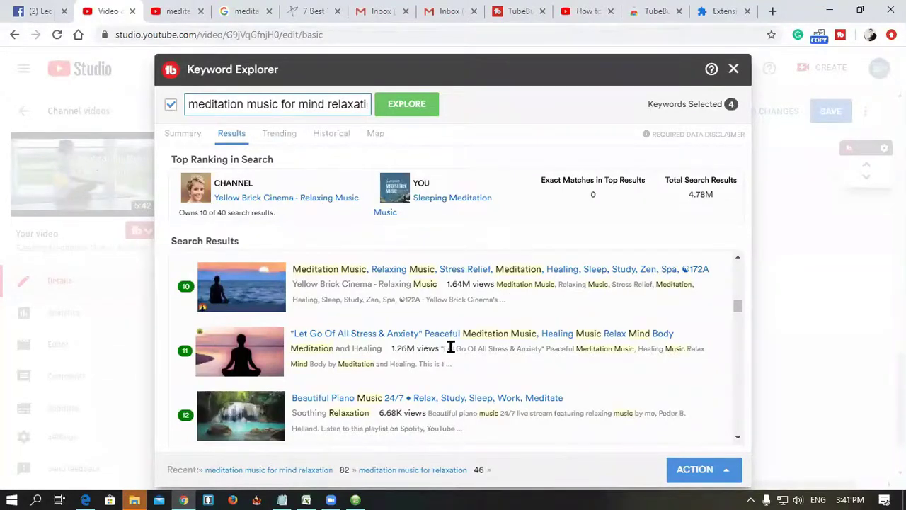
{"action": "scroll", "coordinate": [450, 348], "scroll_direction": "down", "scroll_amount": 1}
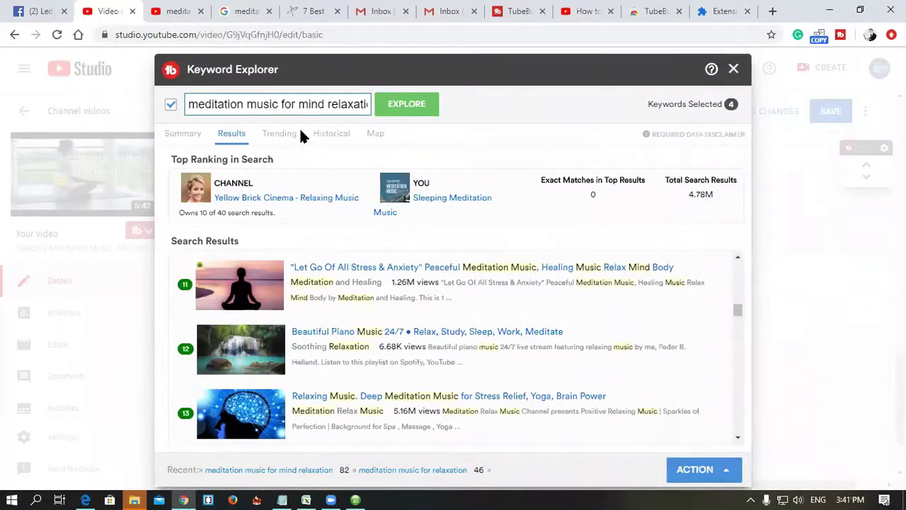
{"action": "scroll", "coordinate": [536, 329], "scroll_direction": "down", "scroll_amount": 2}
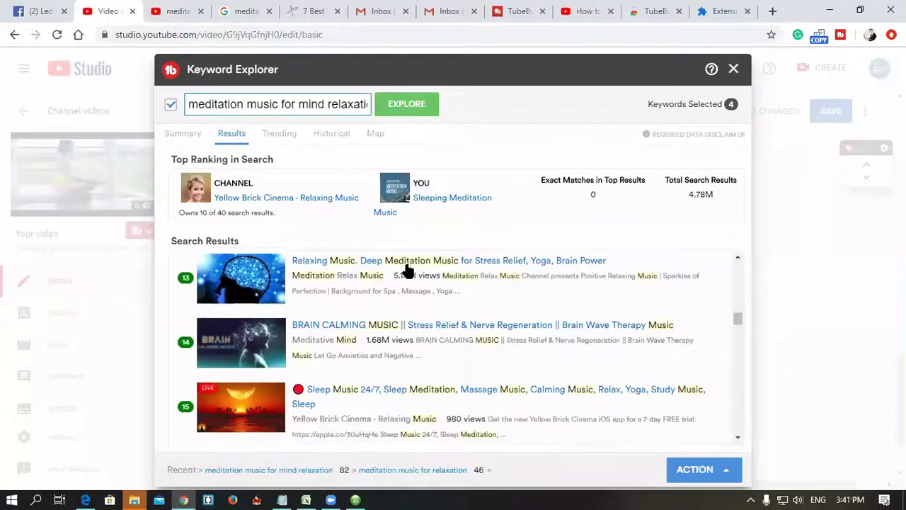
{"action": "scroll", "coordinate": [642, 319], "scroll_direction": "down", "scroll_amount": 2}
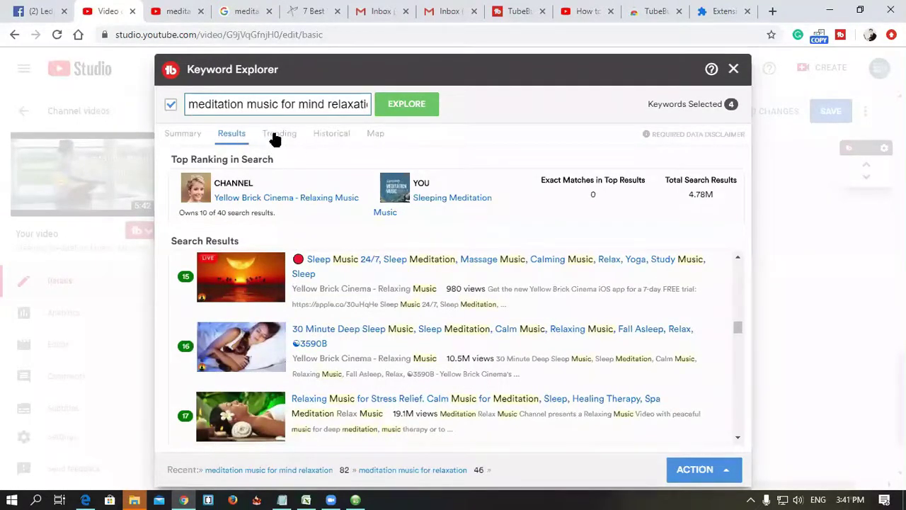
View the keyword's related queries, interest over time and regional map, then copy the four selected keywords
{"action": "left_click", "coordinate": [275, 136]}
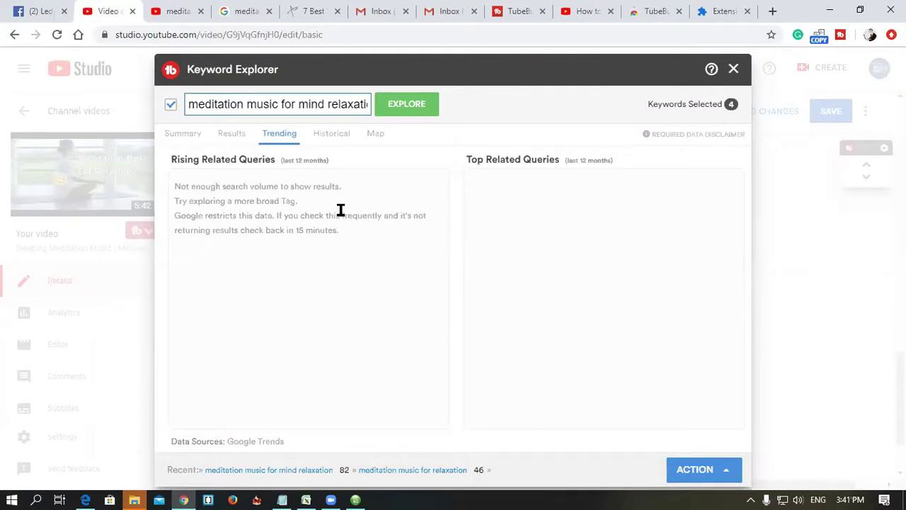
{"action": "left_click", "coordinate": [333, 134]}
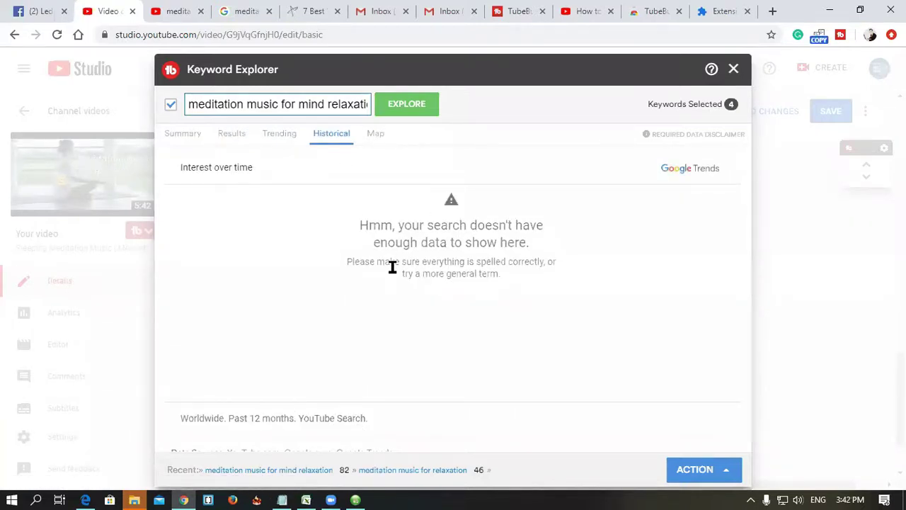
{"action": "left_click", "coordinate": [375, 136]}
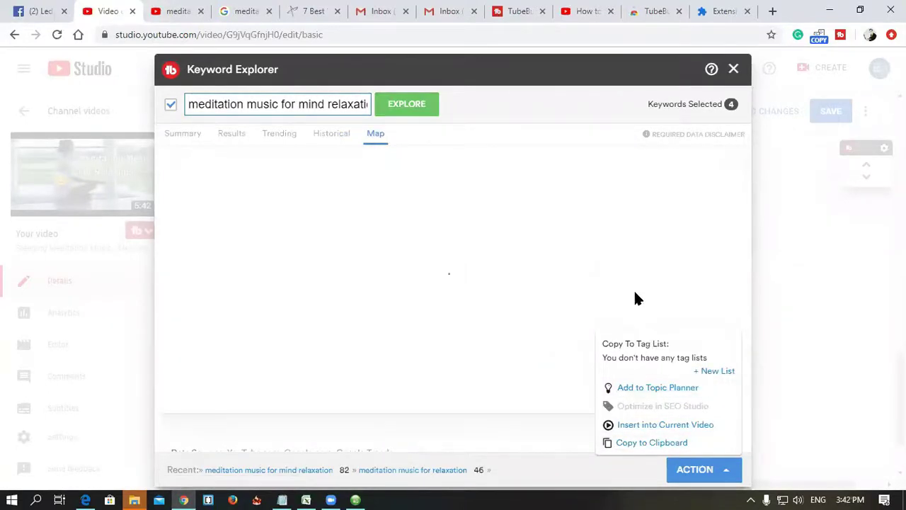
{"action": "left_click", "coordinate": [652, 449]}
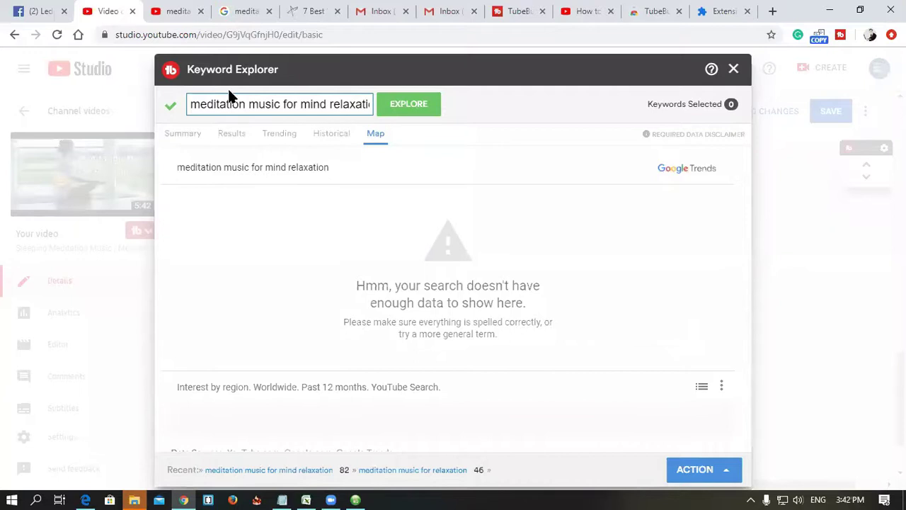
Paste then undo the tag list in Notepad, minimize it, and show the Excellent 82/100 Summary
{"action": "left_click", "coordinate": [282, 500]}
{"action": "key", "text": "ctrl+v"}
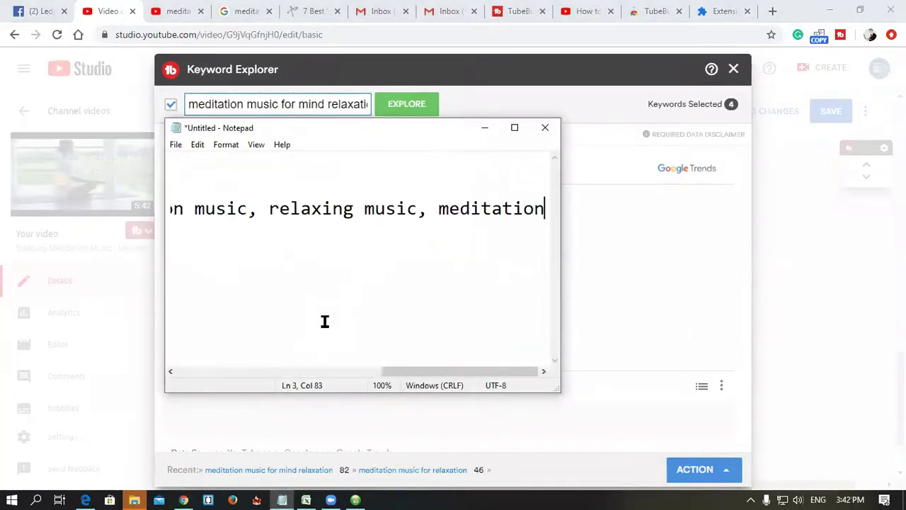
{"action": "left_click_drag", "start_coordinate": [427, 372], "coordinate": [170, 381]}
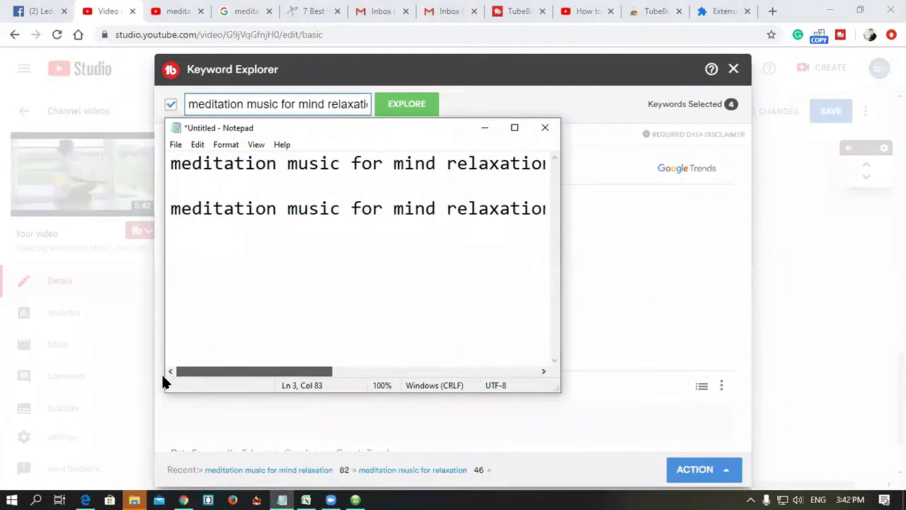
{"action": "key", "text": "ctrl+z"}
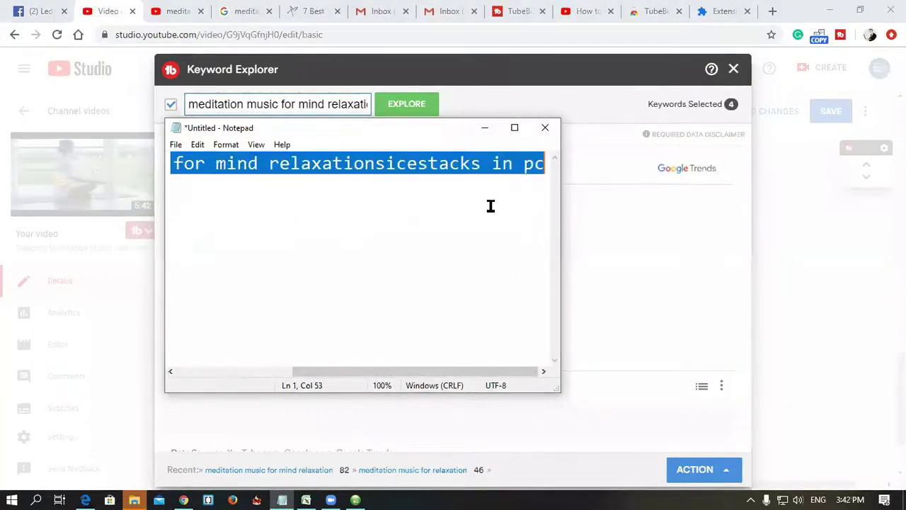
{"action": "left_click", "coordinate": [510, 204]}
{"action": "left_click", "coordinate": [479, 131]}
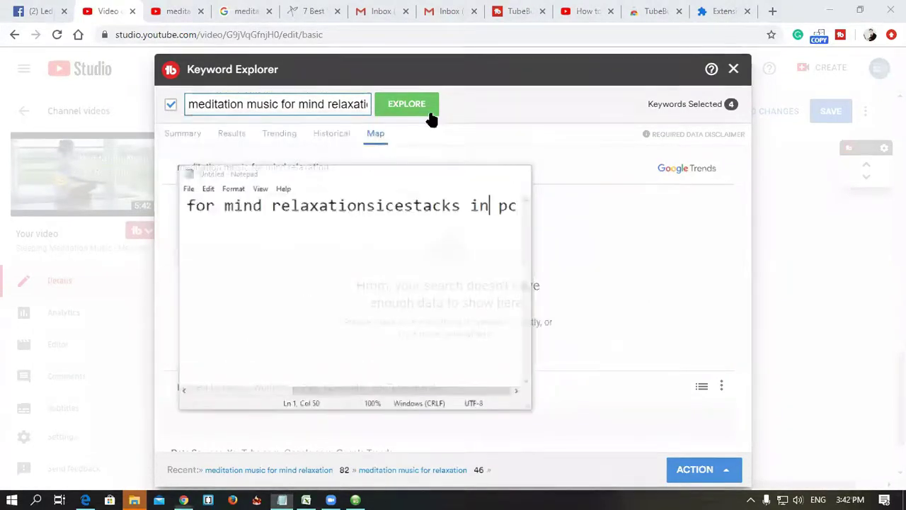
{"action": "left_click", "coordinate": [187, 136]}
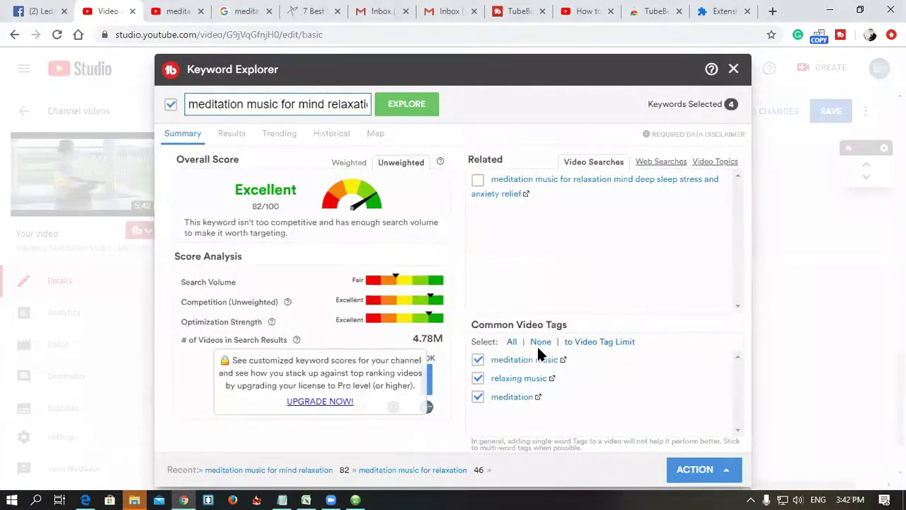
Explore the keyword 'sleeping music for deep sleeping' by typing and choosing the suggestion
{"action": "left_click", "coordinate": [281, 104]}
{"action": "key", "text": "ctrl+a"}
{"action": "type", "text": "sle"}
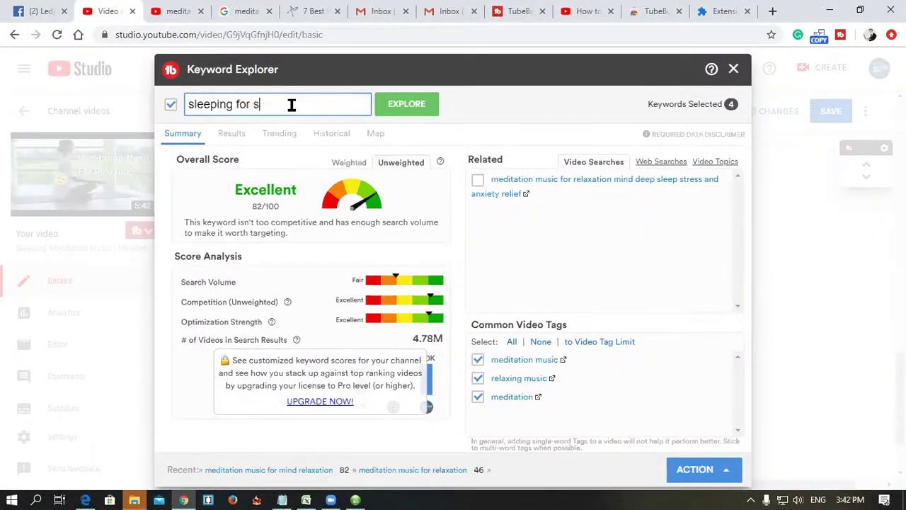
{"action": "key", "text": "BackSpace"}
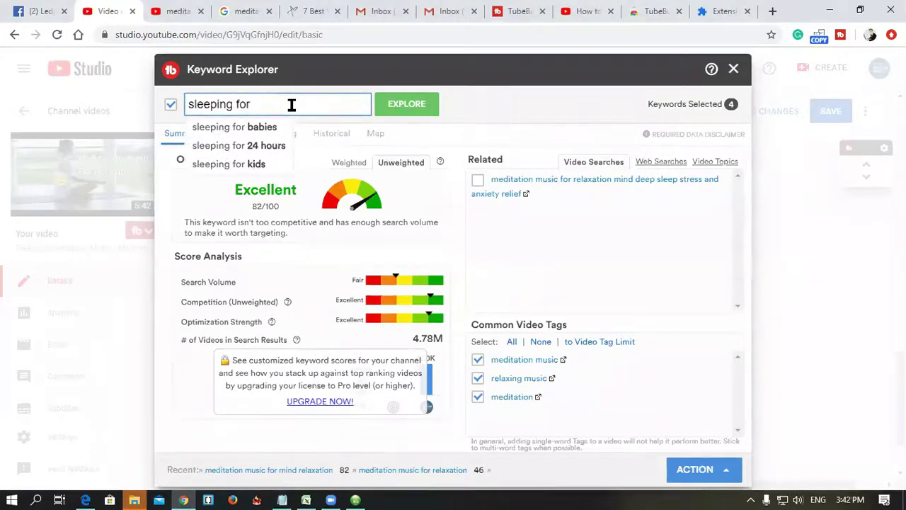
{"action": "left_click", "coordinate": [234, 105]}
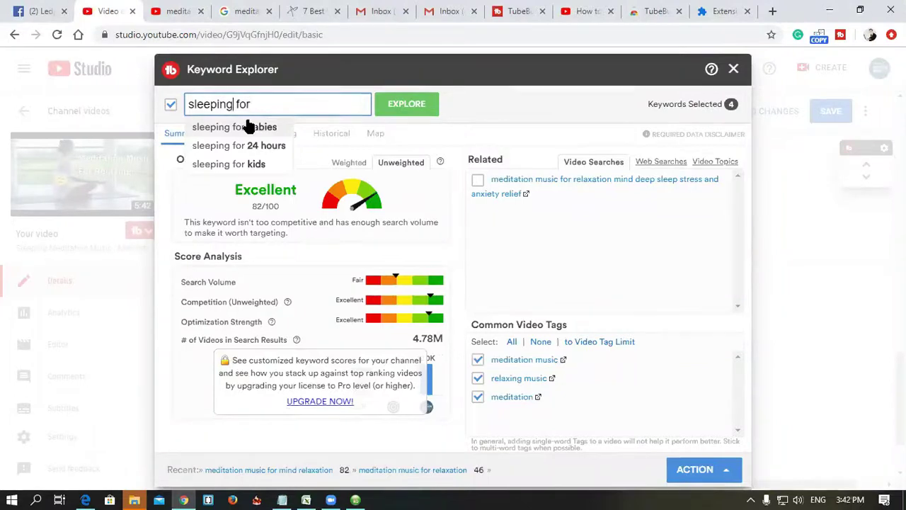
{"action": "type", "text": "mu si "}
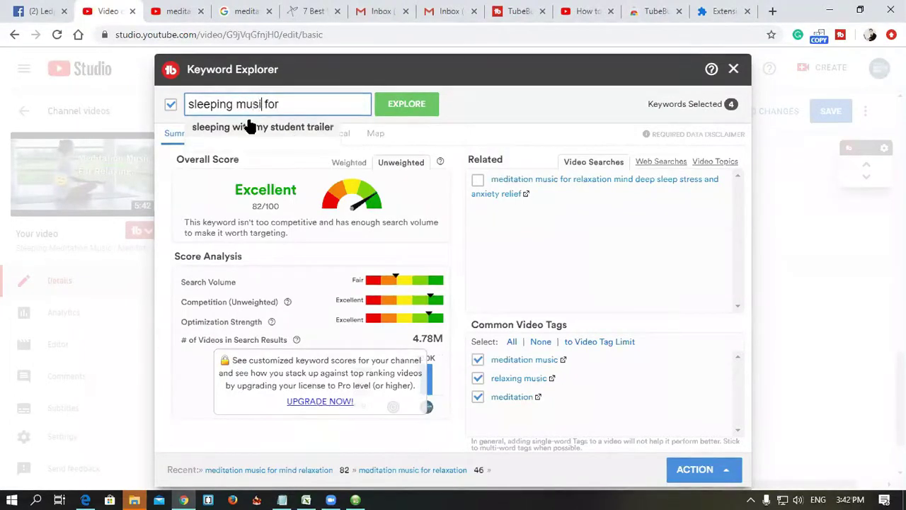
{"action": "type", "text": "c"}
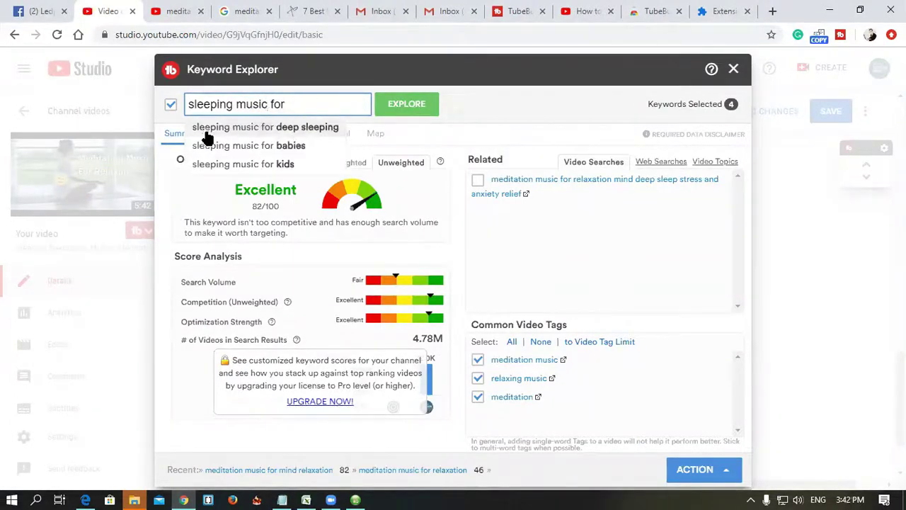
{"action": "left_click", "coordinate": [293, 128]}
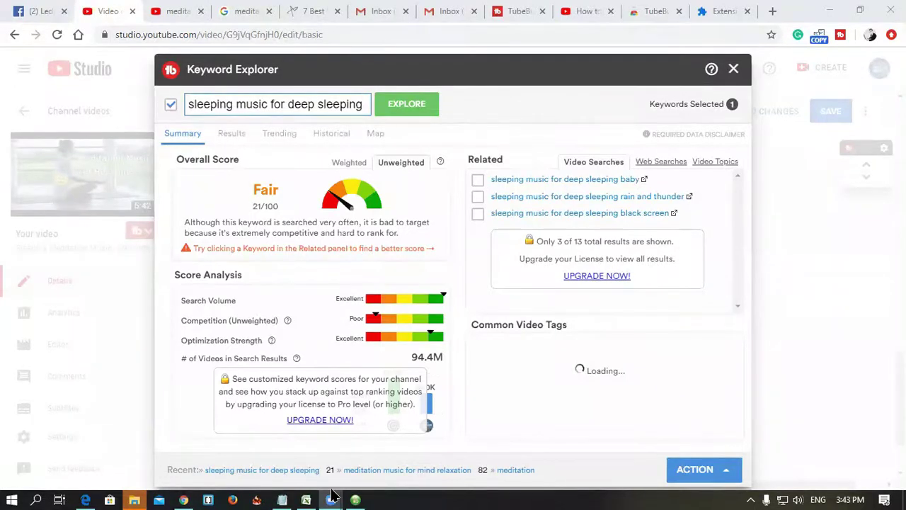
Copy the keyword text 'sleeping music for deep sleeping' from the search field
{"action": "left_click", "coordinate": [233, 153]}
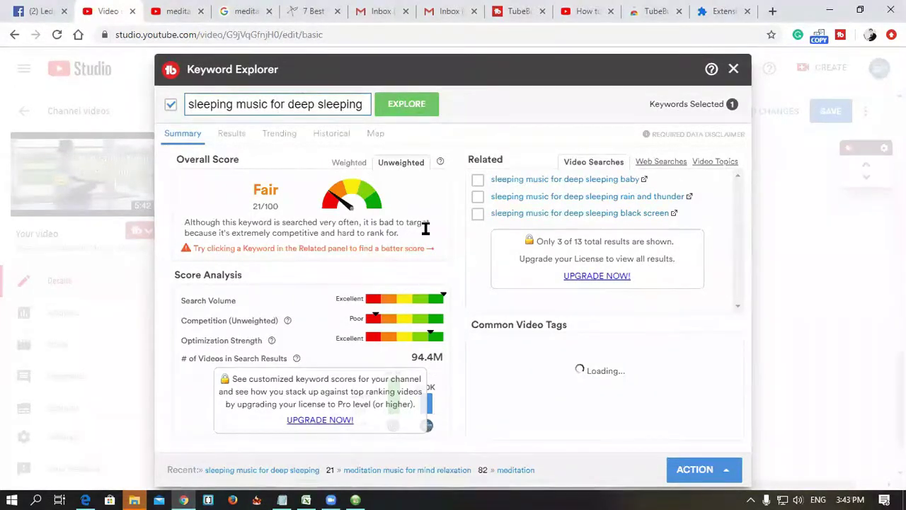
{"action": "left_click", "coordinate": [284, 106]}
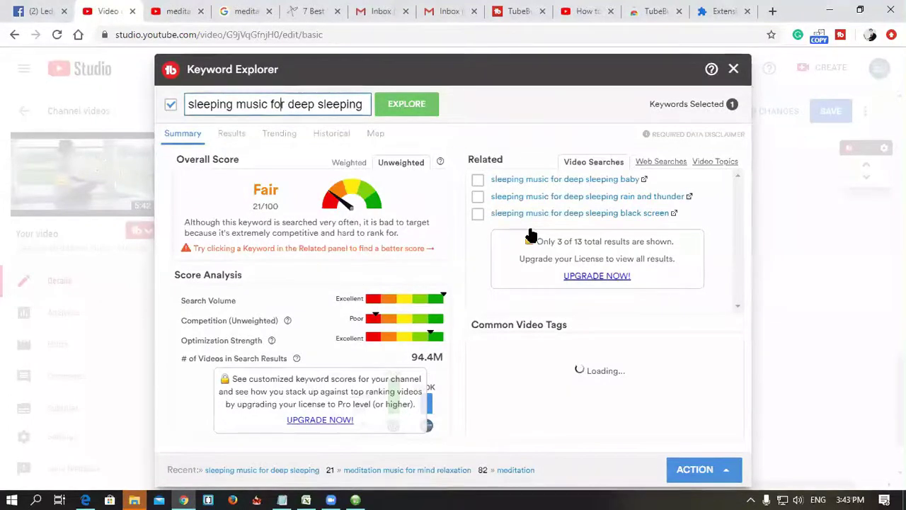
{"action": "left_click", "coordinate": [211, 110]}
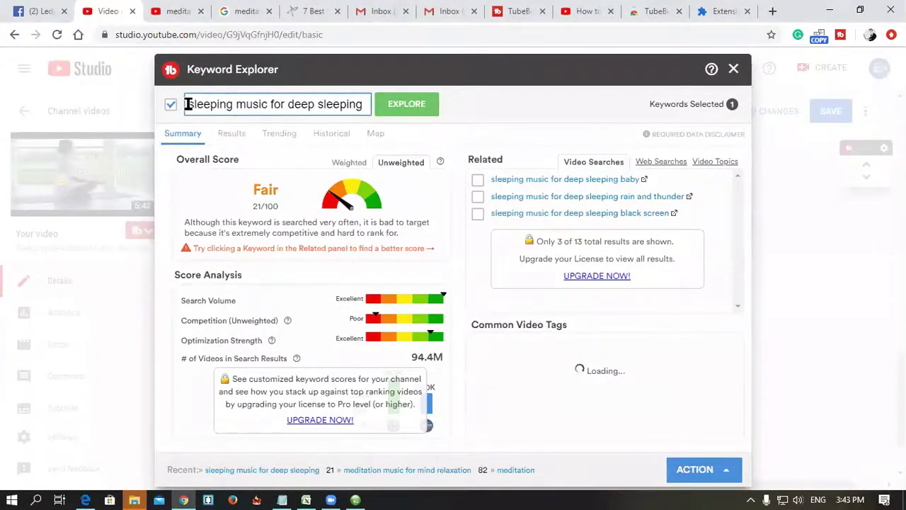
{"action": "left_click_drag", "start_coordinate": [188, 104], "coordinate": [361, 113]}
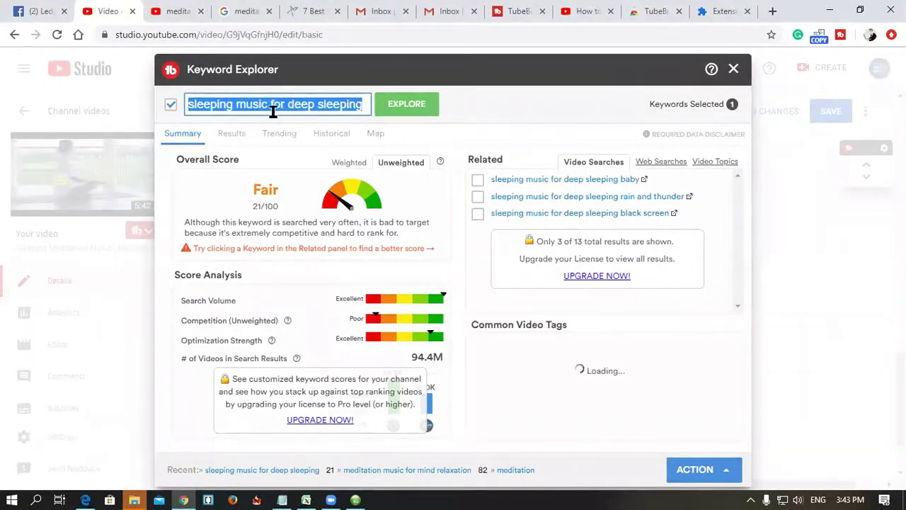
{"action": "right_click", "coordinate": [320, 101]}
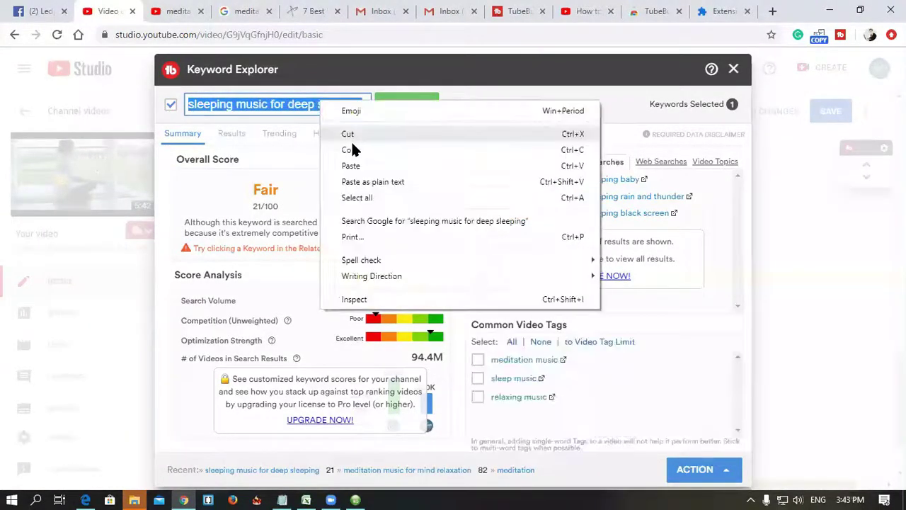
{"action": "left_click", "coordinate": [353, 150]}
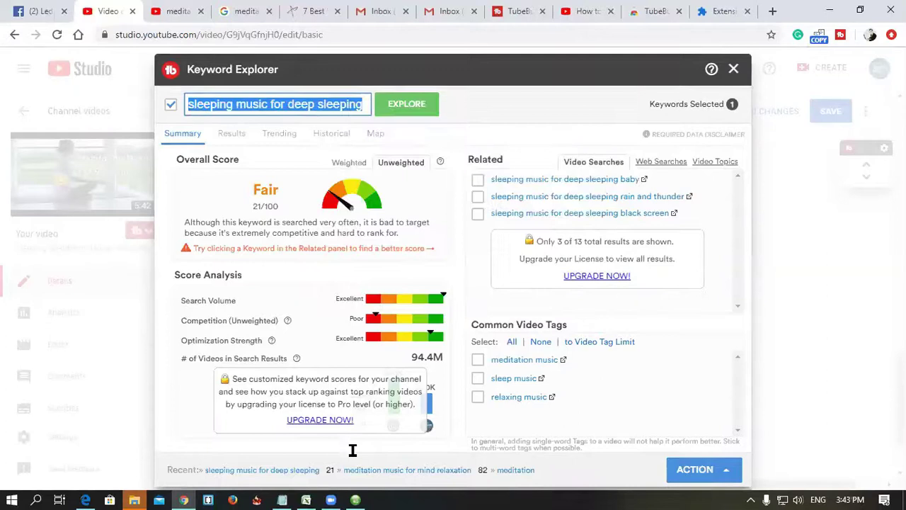
Widen Notepad, log 87/100 for the first keyword, then paste the new keyword with 21/100
{"action": "left_click", "coordinate": [282, 500]}
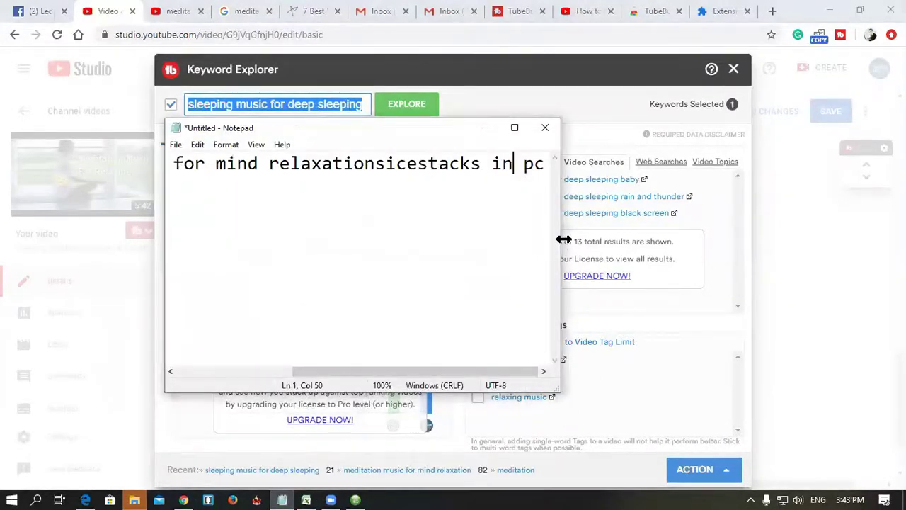
{"action": "left_click_drag", "start_coordinate": [563, 239], "coordinate": [880, 239]}
{"action": "left_click", "coordinate": [743, 166]}
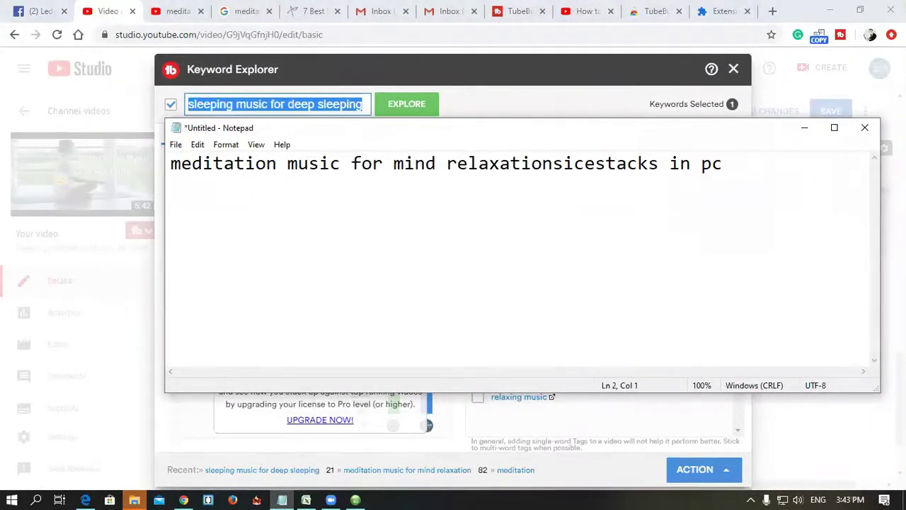
{"action": "type", "text": "87/100"}
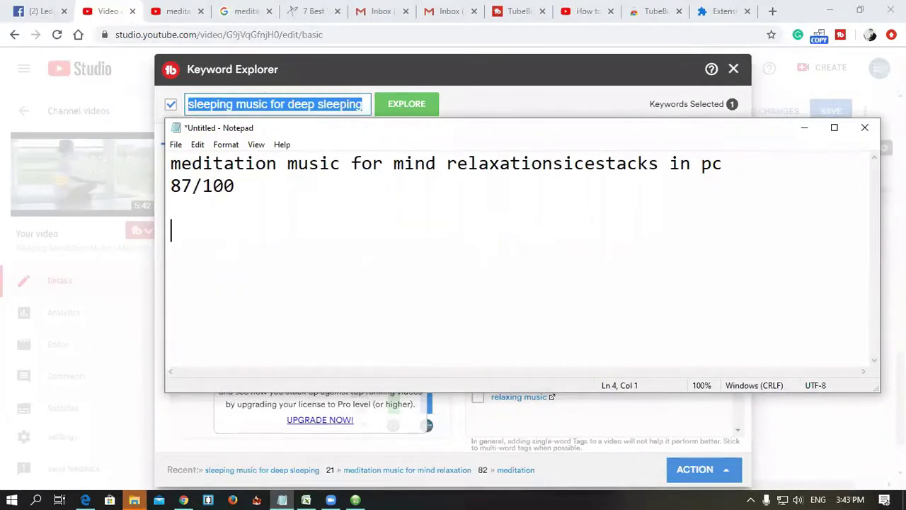
{"action": "key", "text": "ctrl+v"}
{"action": "key", "text": "Return"}
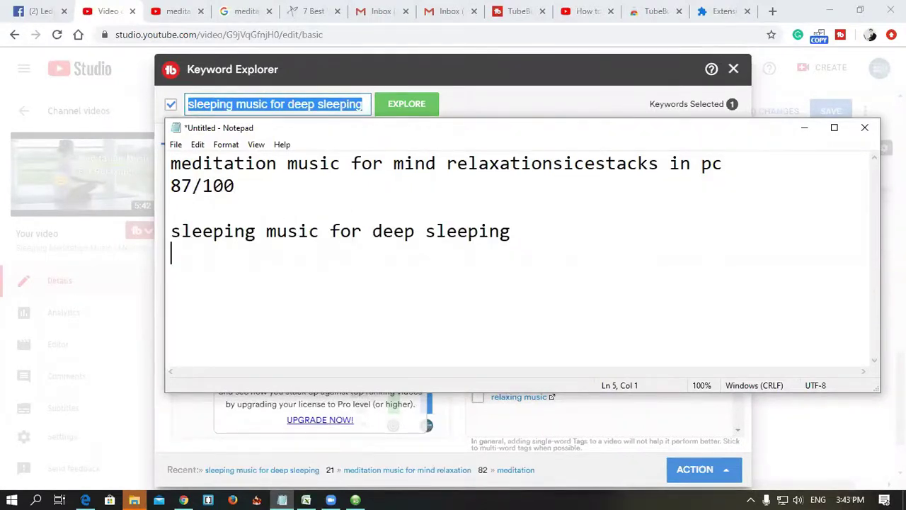
{"action": "left_click_drag", "start_coordinate": [427, 128], "coordinate": [579, 214]}
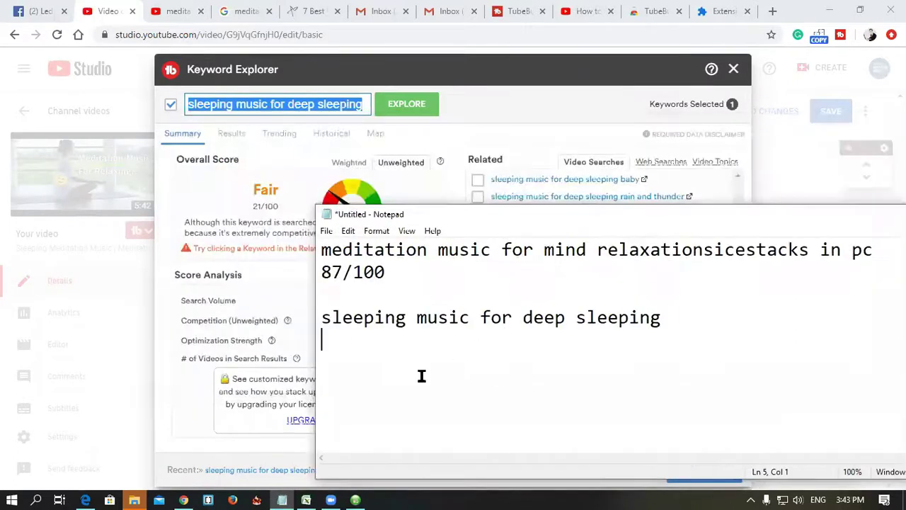
{"action": "type", "text": "21/100"}
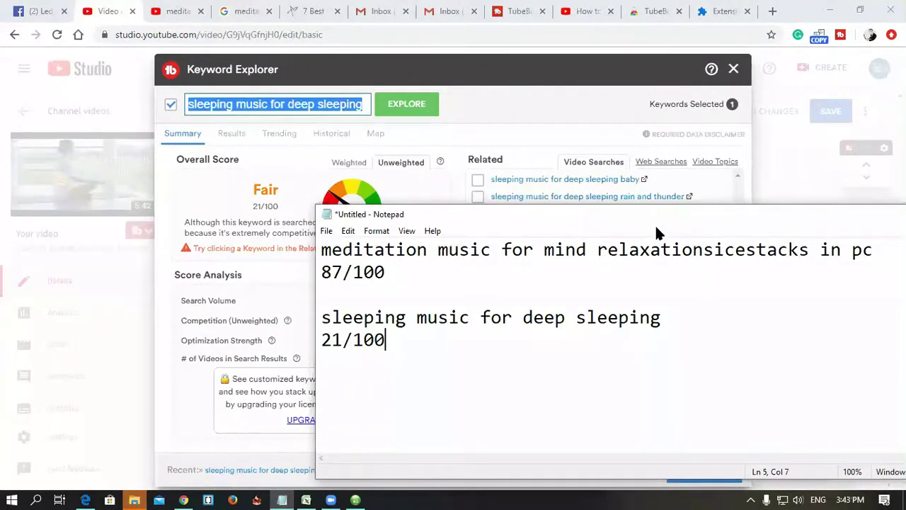
Reposition the Notepad window beside the explorer and select its first line
{"action": "left_click_drag", "start_coordinate": [687, 222], "coordinate": [445, 177]}
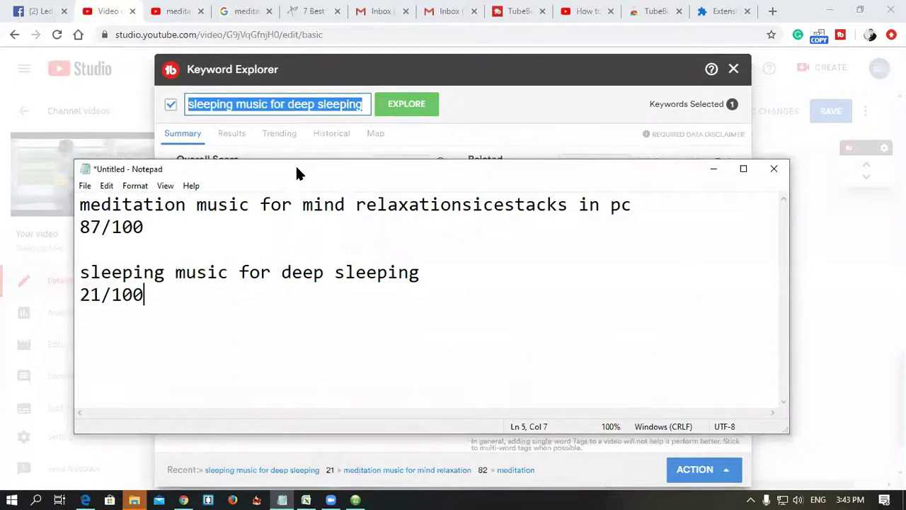
{"action": "left_click_drag", "start_coordinate": [297, 172], "coordinate": [500, 165]}
{"action": "left_click_drag", "start_coordinate": [835, 197], "coordinate": [283, 185]}
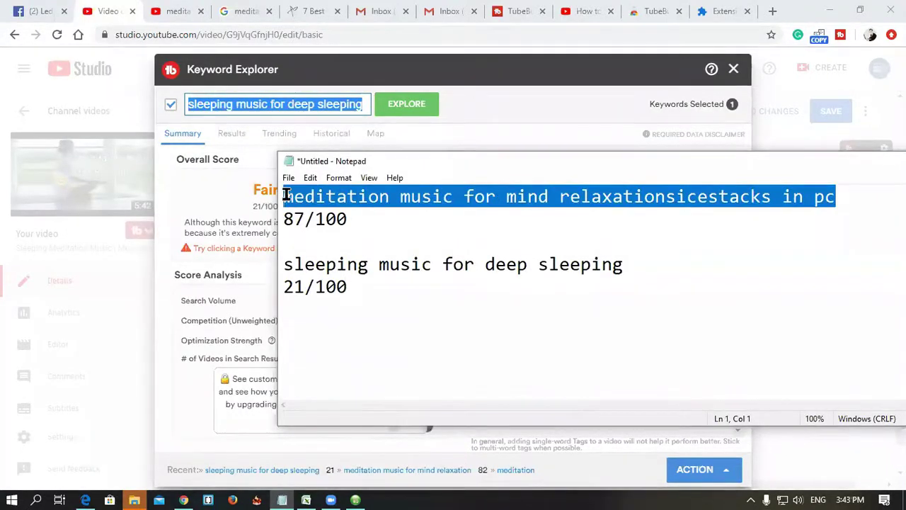
{"action": "left_click_drag", "start_coordinate": [123, 123], "coordinate": [118, 337]}
{"action": "left_click_drag", "start_coordinate": [846, 201], "coordinate": [285, 201]}
{"action": "left_click_drag", "start_coordinate": [700, 161], "coordinate": [584, 160]}
Hide Notepad, read the Fair 21/100 competitiveness explanation, and select 'sleeping music for deep sleeping' in the field
{"action": "left_click", "coordinate": [793, 162]}
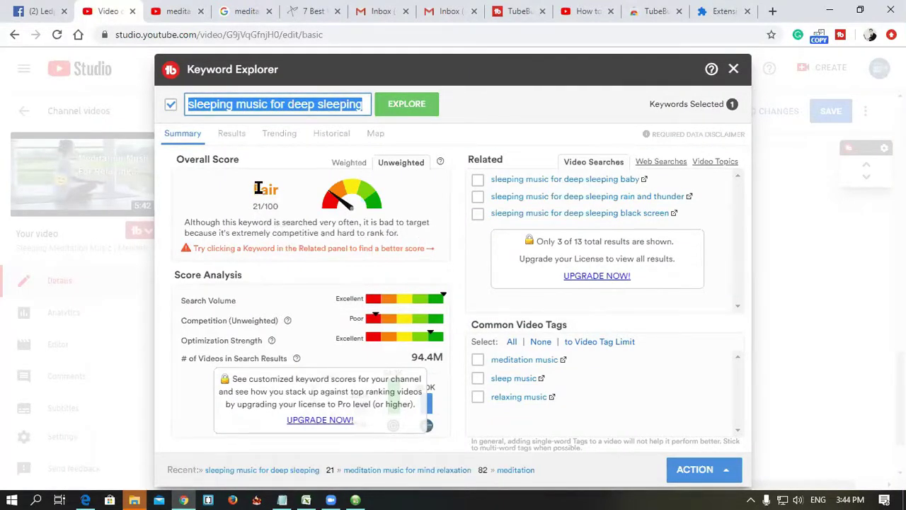
{"action": "left_click_drag", "start_coordinate": [185, 222], "coordinate": [420, 240]}
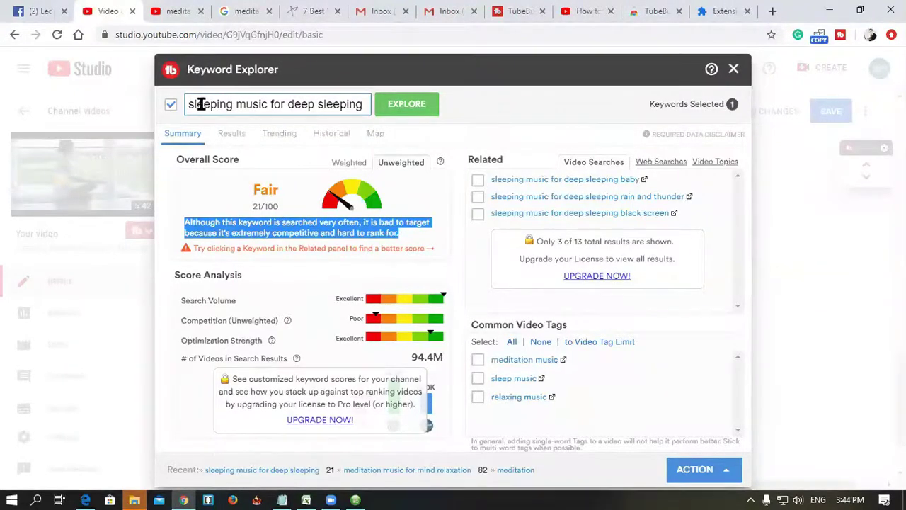
{"action": "left_click_drag", "start_coordinate": [188, 105], "coordinate": [365, 107]}
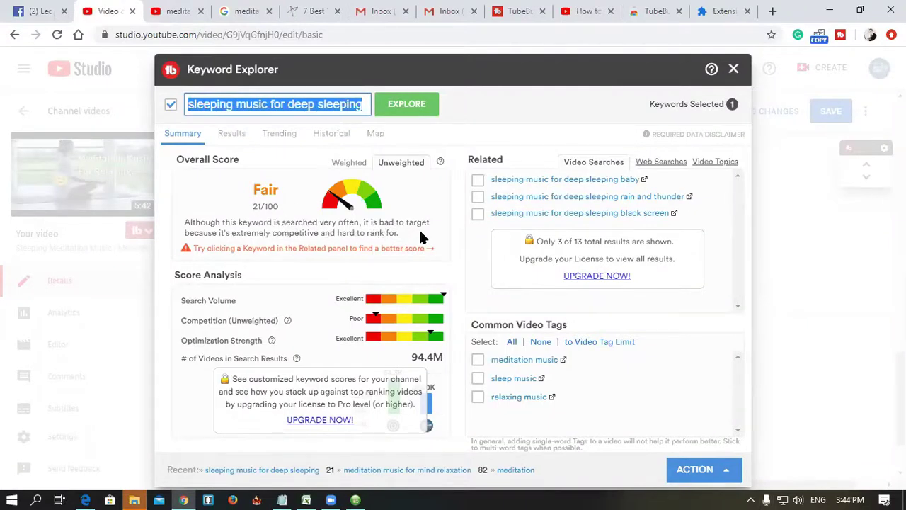
{"action": "triple_click", "coordinate": [282, 221]}
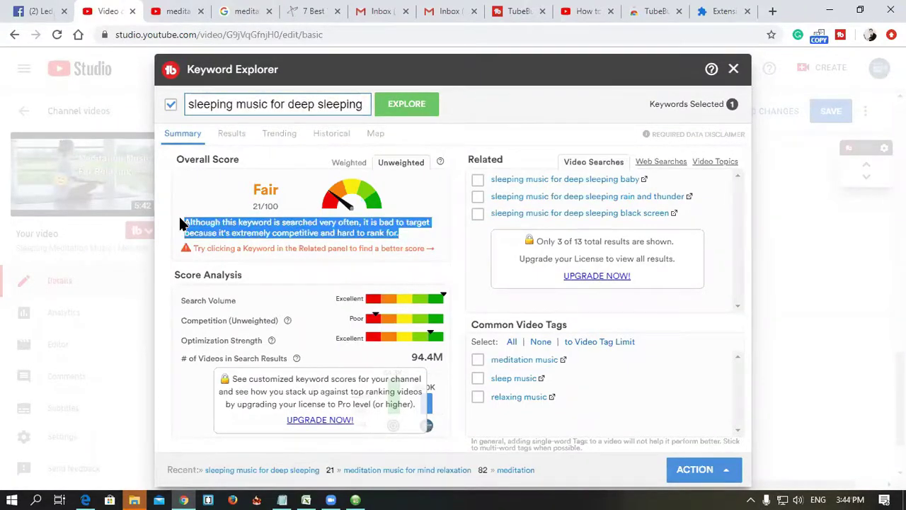
{"action": "left_click", "coordinate": [188, 222]}
{"action": "left_click_drag", "start_coordinate": [187, 222], "coordinate": [408, 240]}
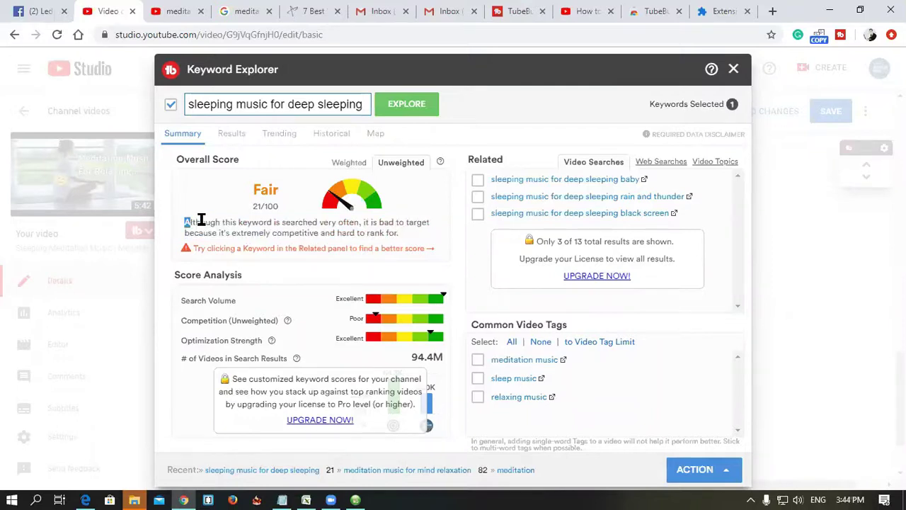
{"action": "left_click", "coordinate": [409, 240]}
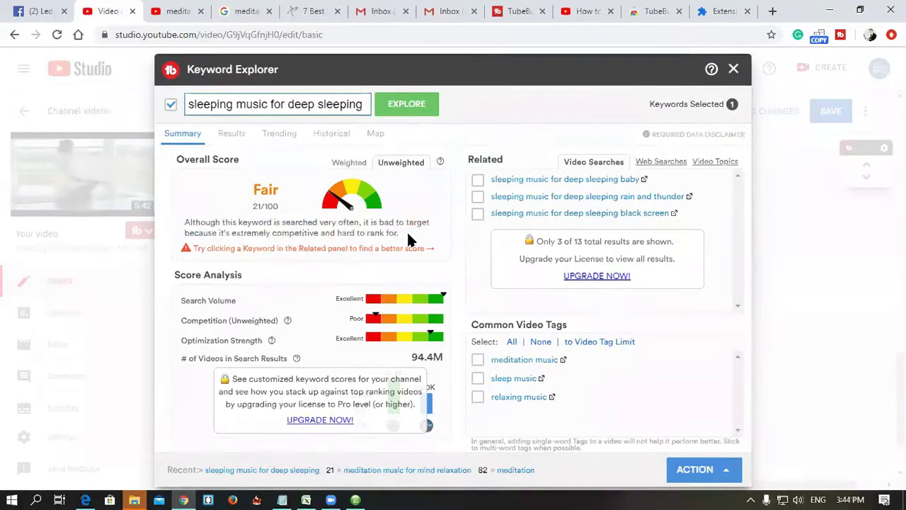
{"action": "triple_click", "coordinate": [190, 228]}
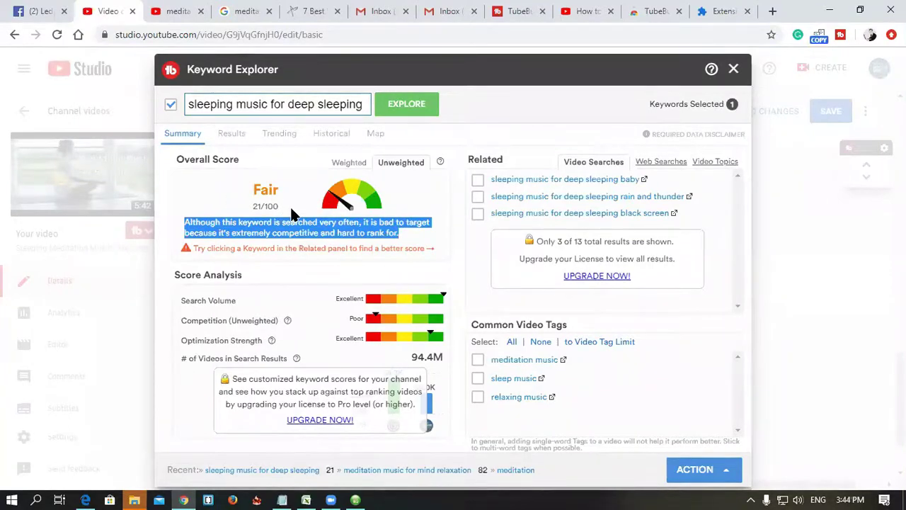
{"action": "left_click", "coordinate": [247, 224]}
{"action": "left_click", "coordinate": [273, 104]}
{"action": "left_click_drag", "start_coordinate": [190, 104], "coordinate": [406, 113]}
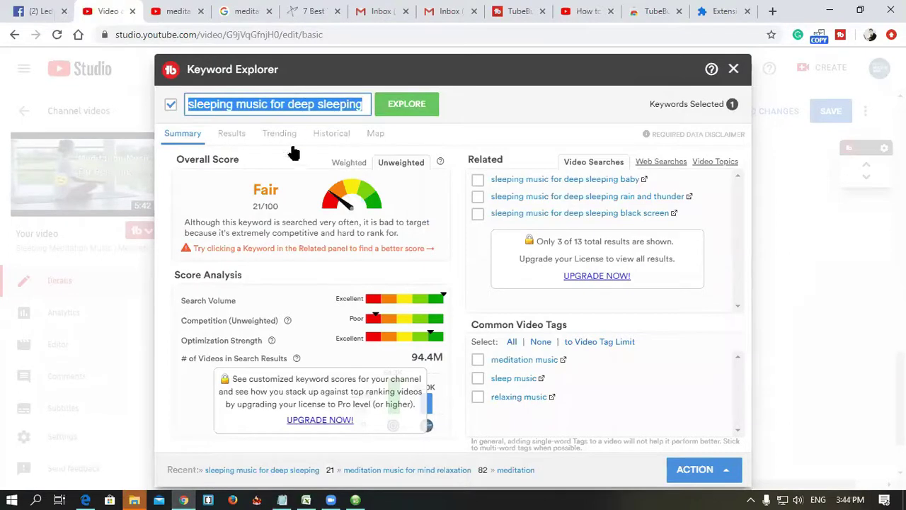
In Notepad, highlight both keyword lines and their scores, 87/100 and 21/100
{"action": "left_click", "coordinate": [282, 500]}
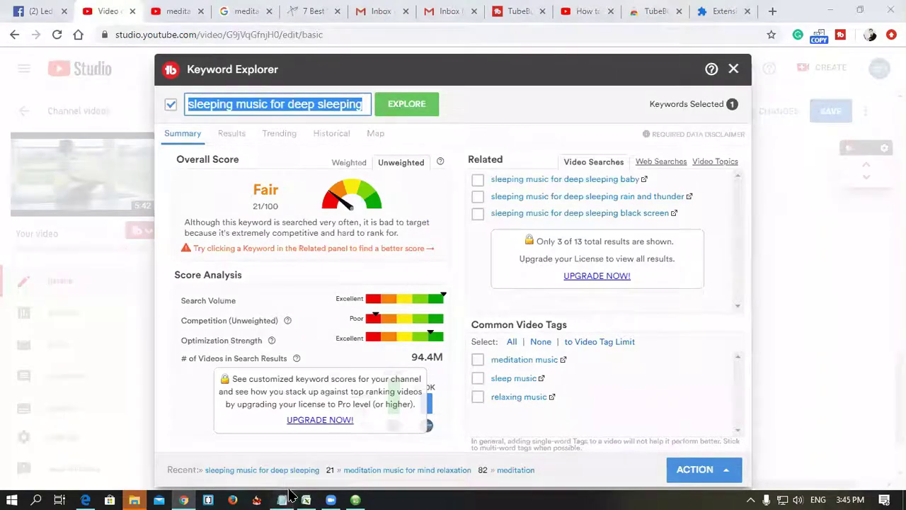
{"action": "left_click", "coordinate": [205, 199]}
{"action": "left_click_drag", "start_coordinate": [722, 196], "coordinate": [168, 197]}
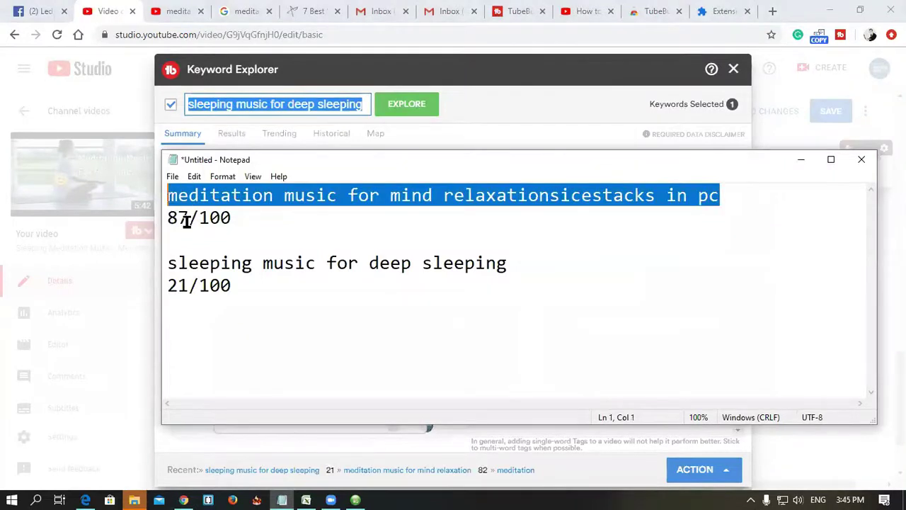
{"action": "left_click", "coordinate": [188, 218]}
{"action": "left_click_drag", "start_coordinate": [235, 218], "coordinate": [167, 218]}
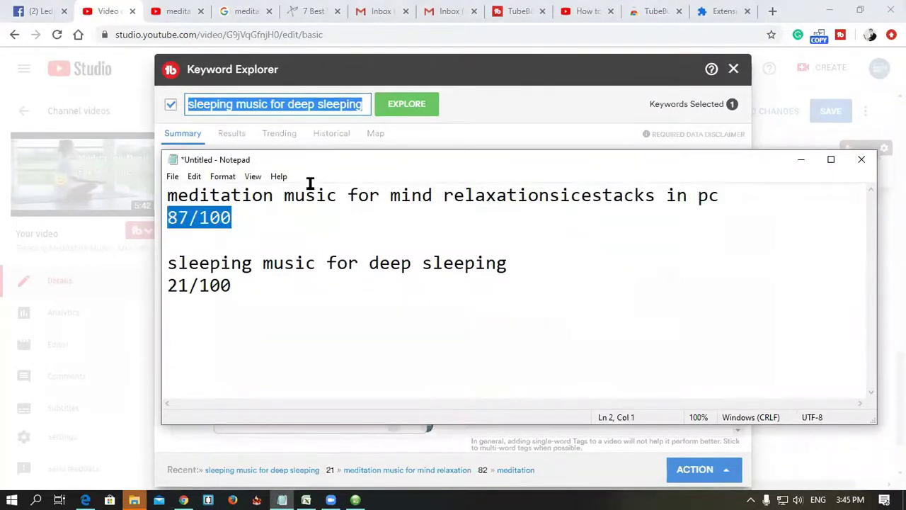
{"action": "left_click_drag", "start_coordinate": [530, 262], "coordinate": [176, 273]}
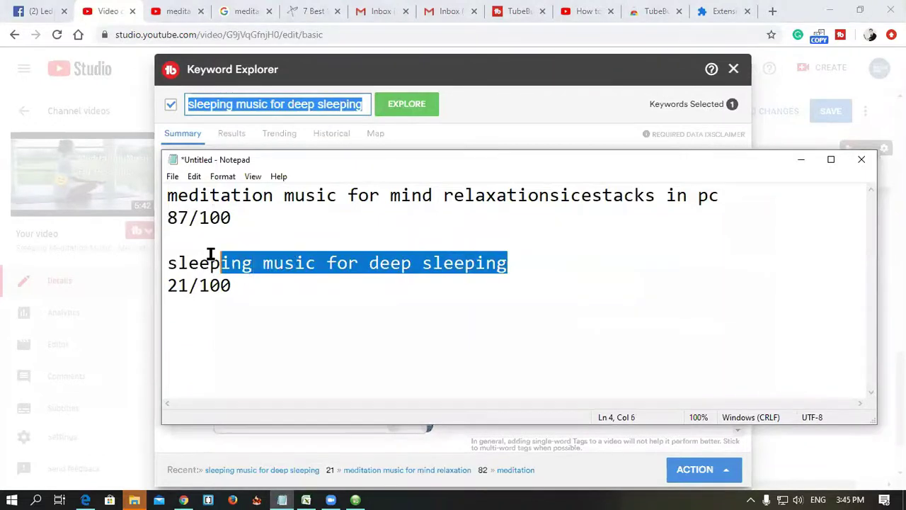
{"action": "left_click", "coordinate": [237, 289]}
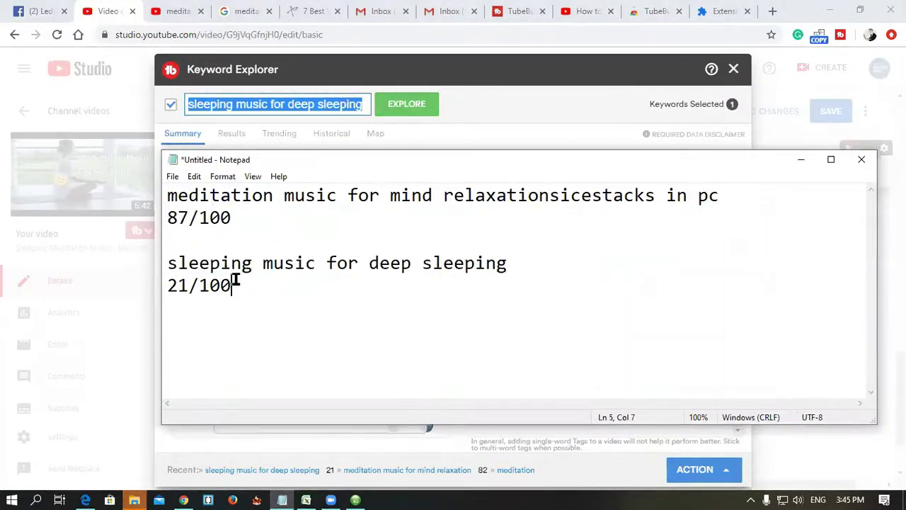
{"action": "left_click_drag", "start_coordinate": [169, 285], "coordinate": [233, 286]}
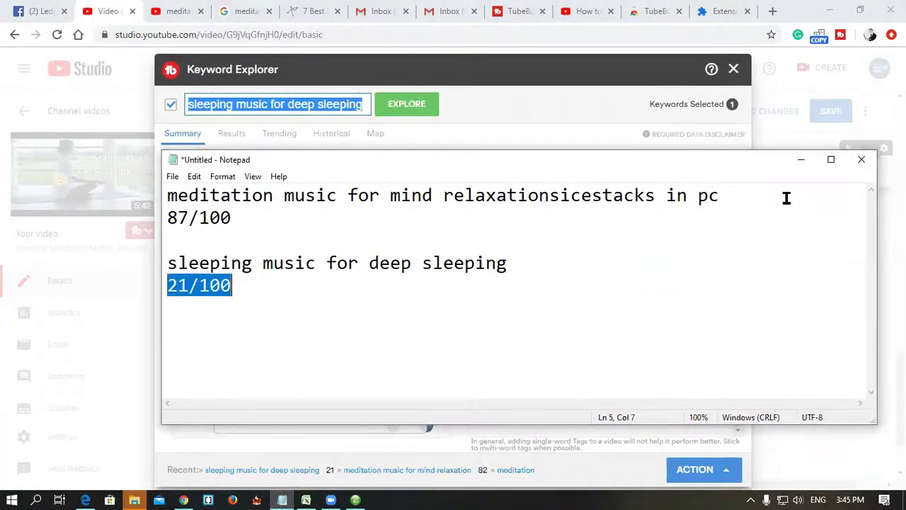
Hide Notepad, open the ACTION menu, and close Keyword Explorer
{"action": "left_click", "coordinate": [800, 162]}
{"action": "left_click", "coordinate": [679, 471]}
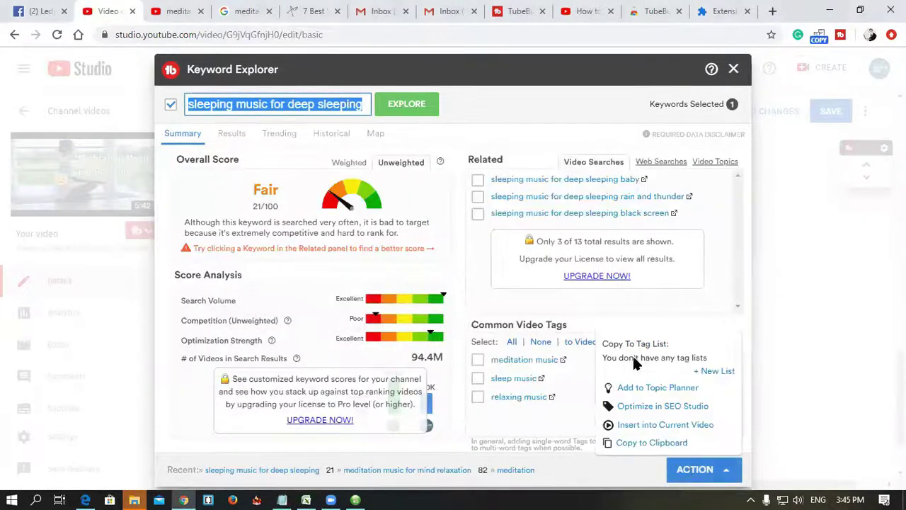
{"action": "left_click", "coordinate": [733, 68]}
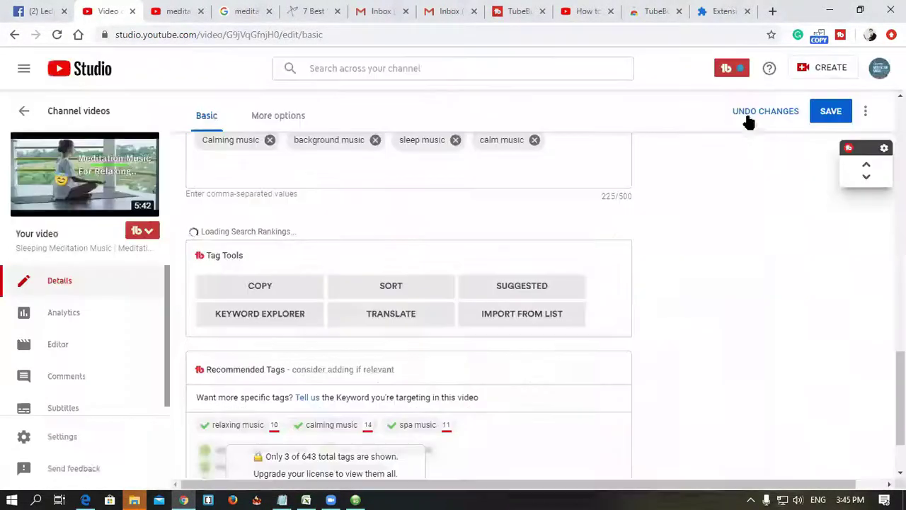
Add Arabic Tag Translator versions of 'Meditation Music' and 'spa music' to the tags (254/500 characters)
{"action": "left_click", "coordinate": [395, 315]}
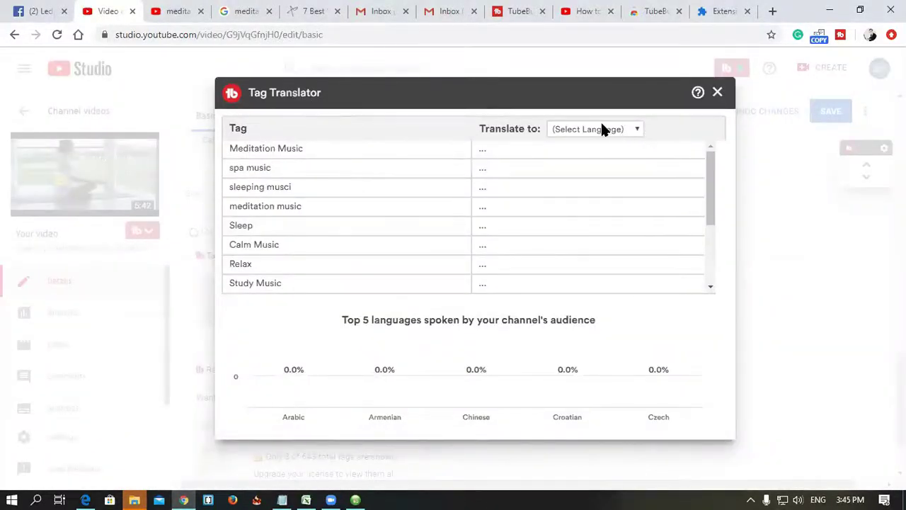
{"action": "left_click", "coordinate": [630, 133]}
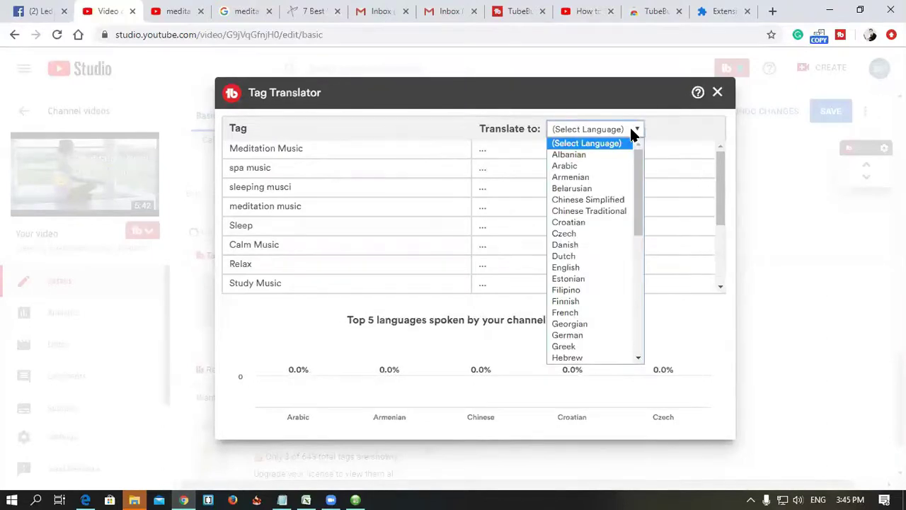
{"action": "key", "text": "Up"}
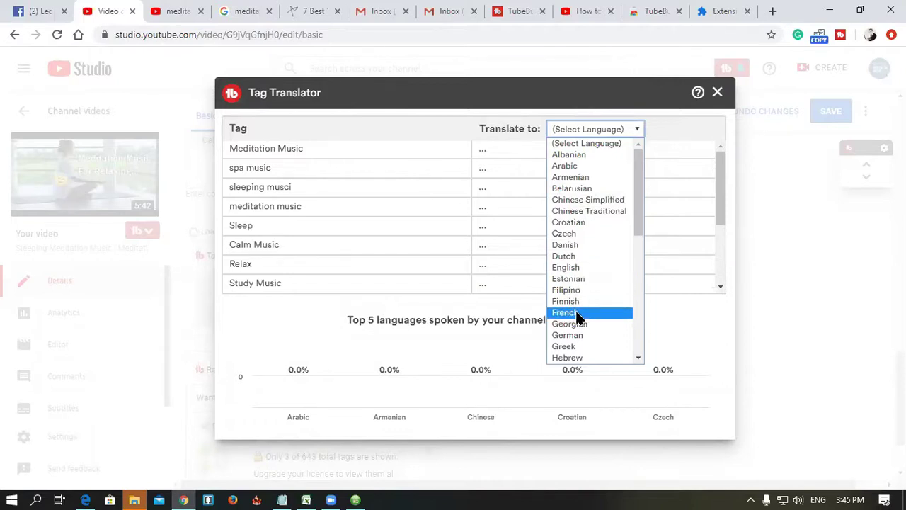
{"action": "scroll", "coordinate": [570, 264], "scroll_direction": "down", "scroll_amount": 4}
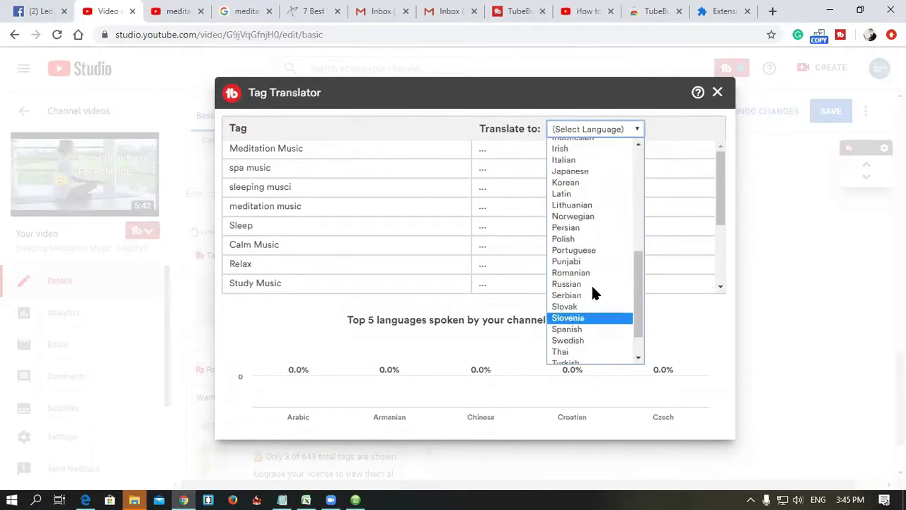
{"action": "scroll", "coordinate": [591, 269], "scroll_direction": "down", "scroll_amount": 2}
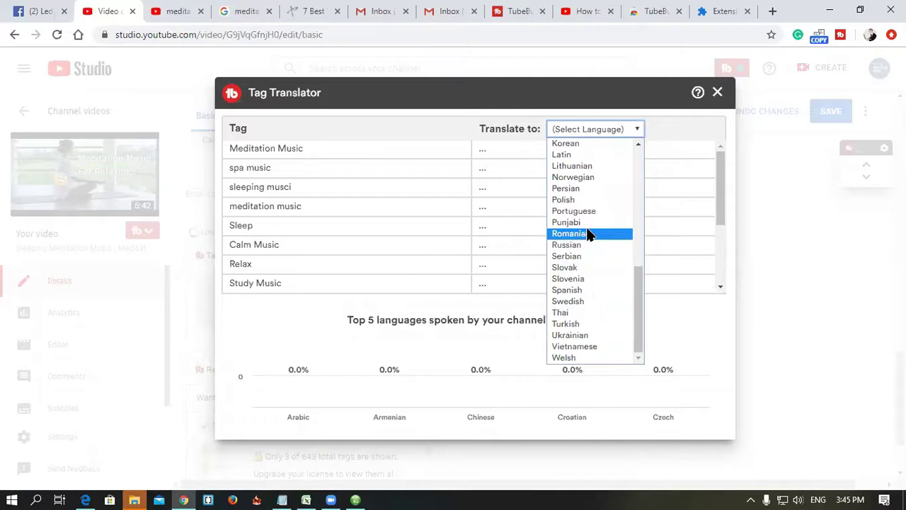
{"action": "scroll", "coordinate": [587, 234], "scroll_direction": "up", "scroll_amount": 3}
{"action": "scroll", "coordinate": [599, 238], "scroll_direction": "up", "scroll_amount": 2}
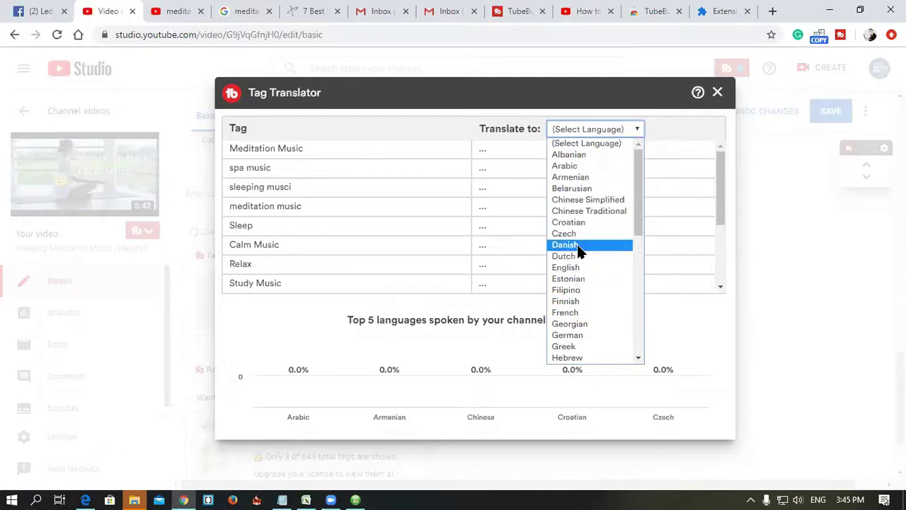
{"action": "left_click", "coordinate": [582, 165]}
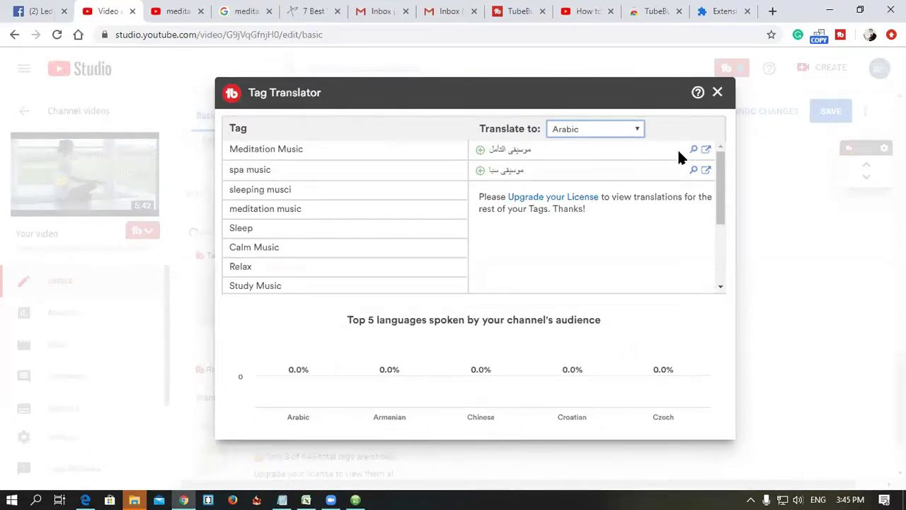
{"action": "left_click", "coordinate": [481, 150]}
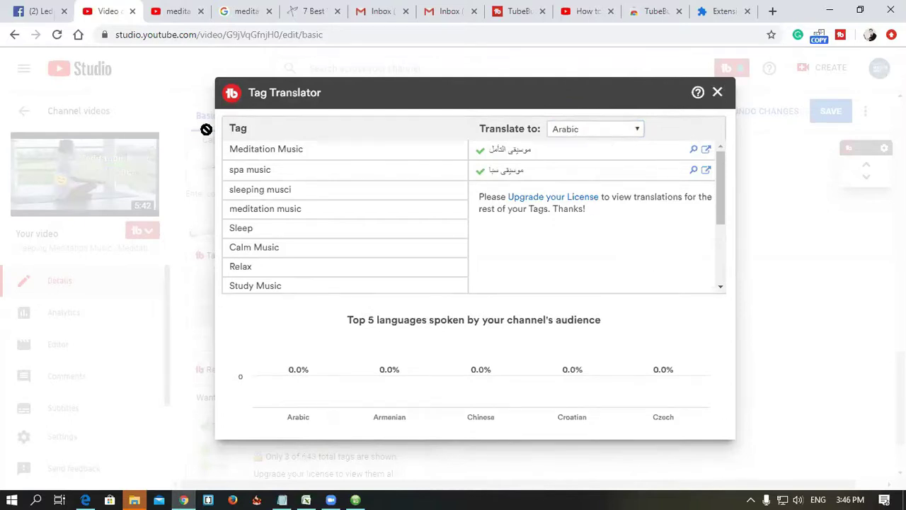
{"action": "left_click", "coordinate": [717, 92]}
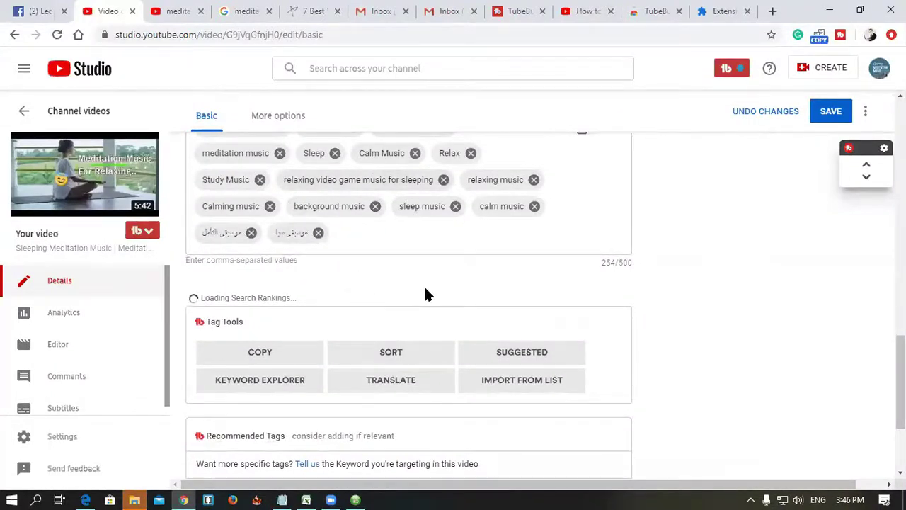
{"action": "scroll", "coordinate": [495, 332], "scroll_direction": "down", "scroll_amount": 1}
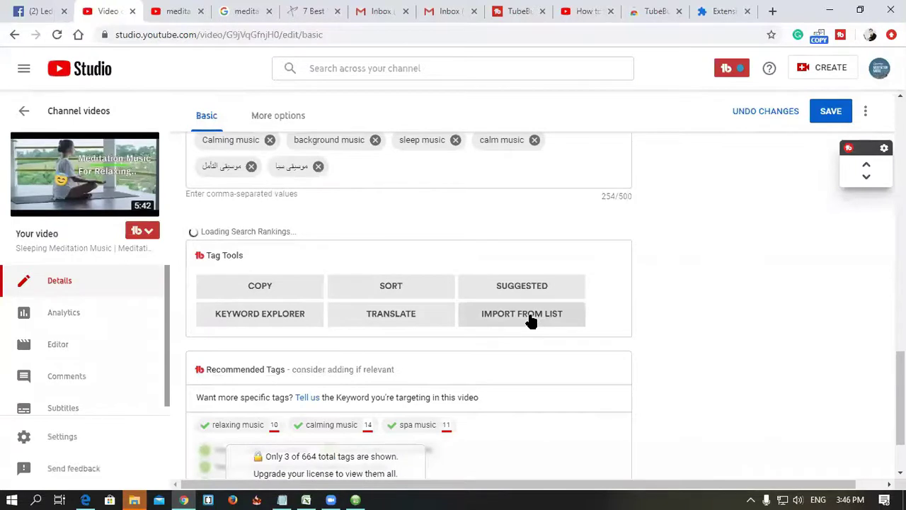
{"action": "left_click", "coordinate": [527, 317]}
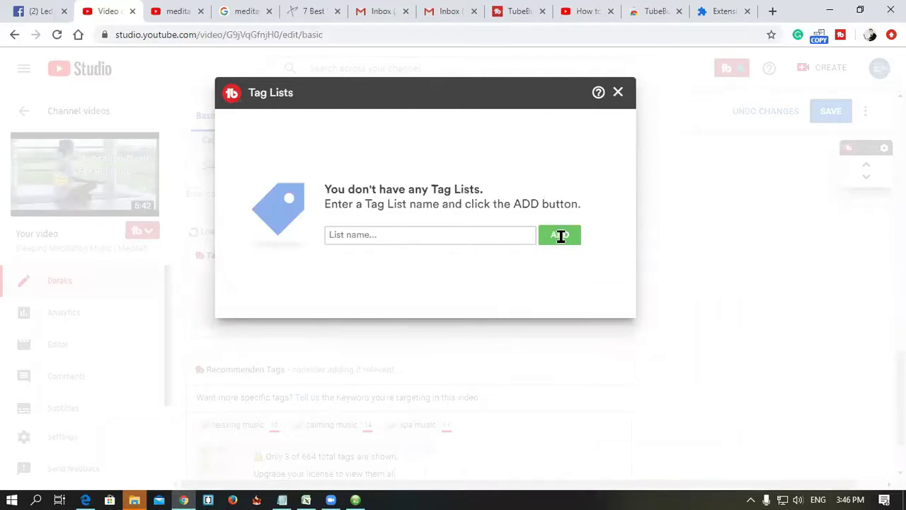
{"action": "left_click", "coordinate": [617, 94]}
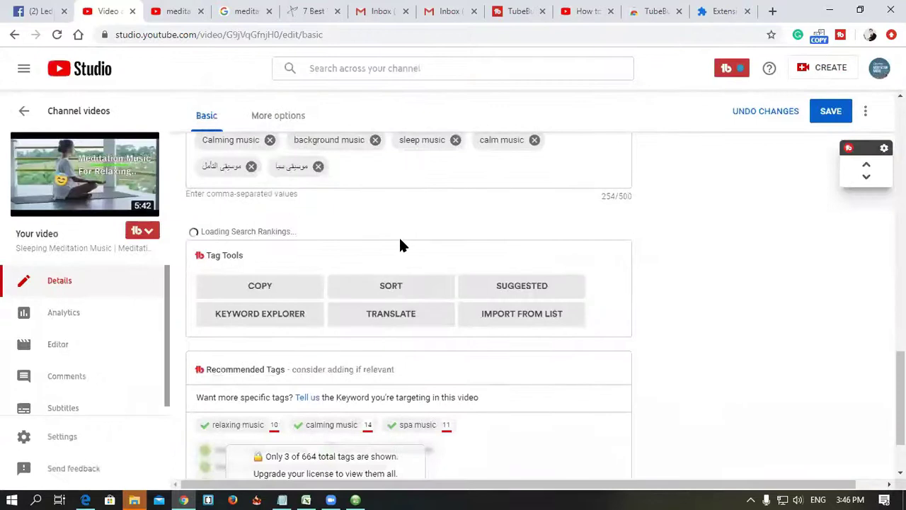
{"action": "scroll", "coordinate": [402, 247], "scroll_direction": "down", "scroll_amount": 1}
{"action": "scroll", "coordinate": [812, 299], "scroll_direction": "up", "scroll_amount": 3}
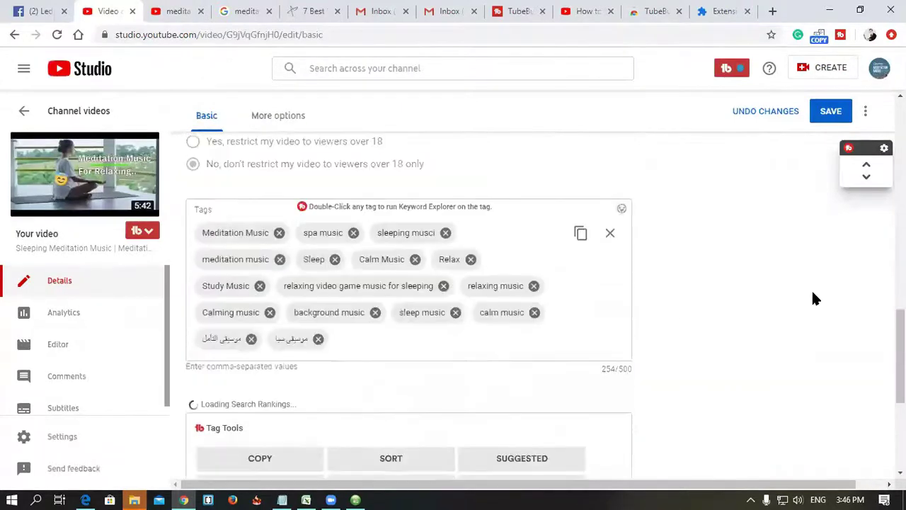
{"action": "scroll", "coordinate": [813, 299], "scroll_direction": "up", "scroll_amount": 4}
{"action": "scroll", "coordinate": [811, 287], "scroll_direction": "up", "scroll_amount": 2}
{"action": "scroll", "coordinate": [810, 283], "scroll_direction": "up", "scroll_amount": 2}
{"action": "scroll", "coordinate": [714, 277], "scroll_direction": "up", "scroll_amount": 2}
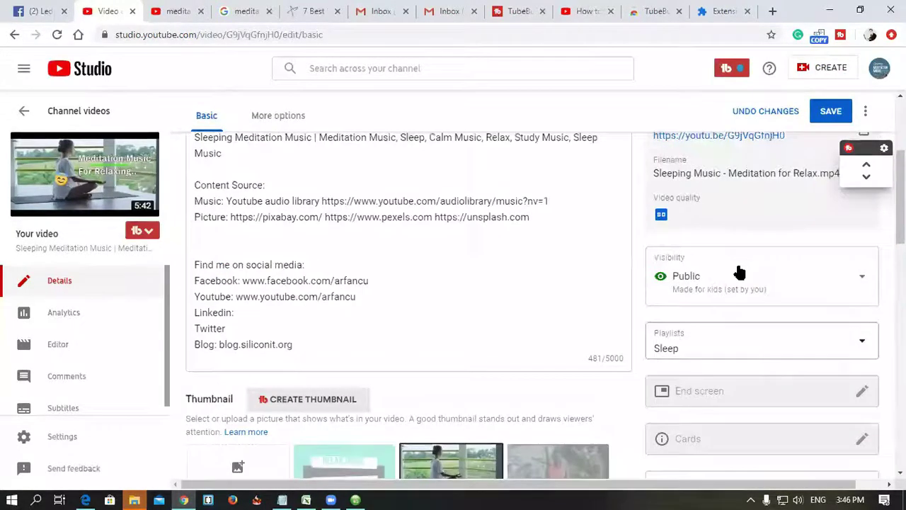
{"action": "scroll", "coordinate": [283, 257], "scroll_direction": "up", "scroll_amount": 3}
{"action": "scroll", "coordinate": [846, 269], "scroll_direction": "down", "scroll_amount": 3}
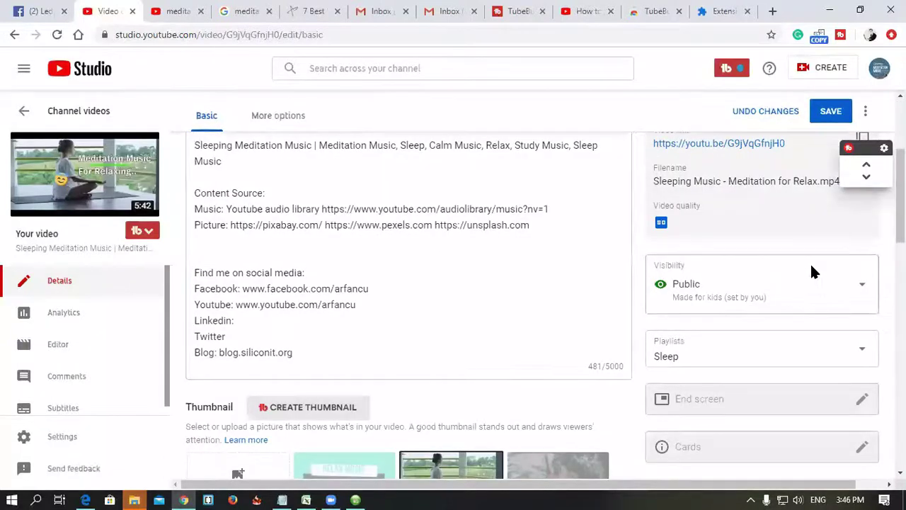
{"action": "scroll", "coordinate": [794, 247], "scroll_direction": "up", "scroll_amount": 3}
{"action": "scroll", "coordinate": [797, 256], "scroll_direction": "down", "scroll_amount": 5}
{"action": "scroll", "coordinate": [765, 297], "scroll_direction": "down", "scroll_amount": 4}
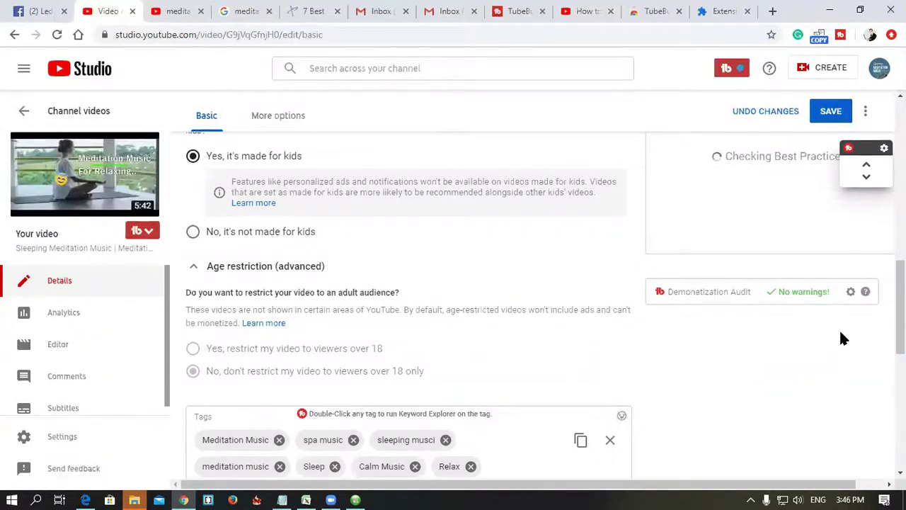
{"action": "left_click_drag", "start_coordinate": [779, 290], "coordinate": [820, 290]}
{"action": "left_click", "coordinate": [796, 291]}
{"action": "left_click_drag", "start_coordinate": [803, 291], "coordinate": [828, 290]}
{"action": "left_click_drag", "start_coordinate": [828, 291], "coordinate": [779, 292]}
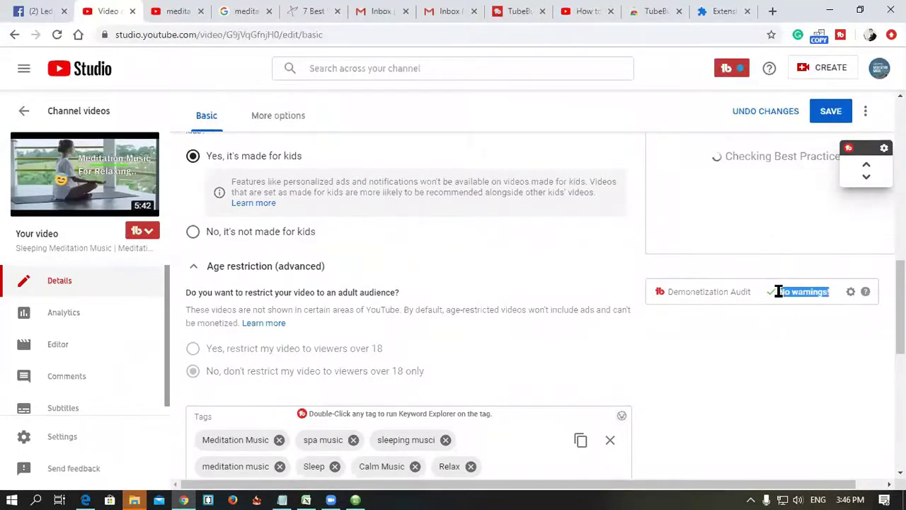
{"action": "left_click", "coordinate": [851, 292]}
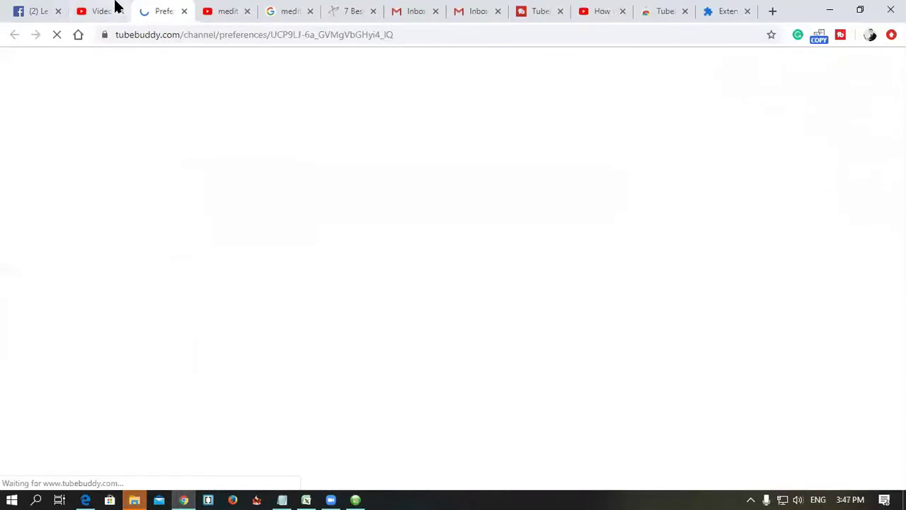
{"action": "left_click", "coordinate": [105, 7]}
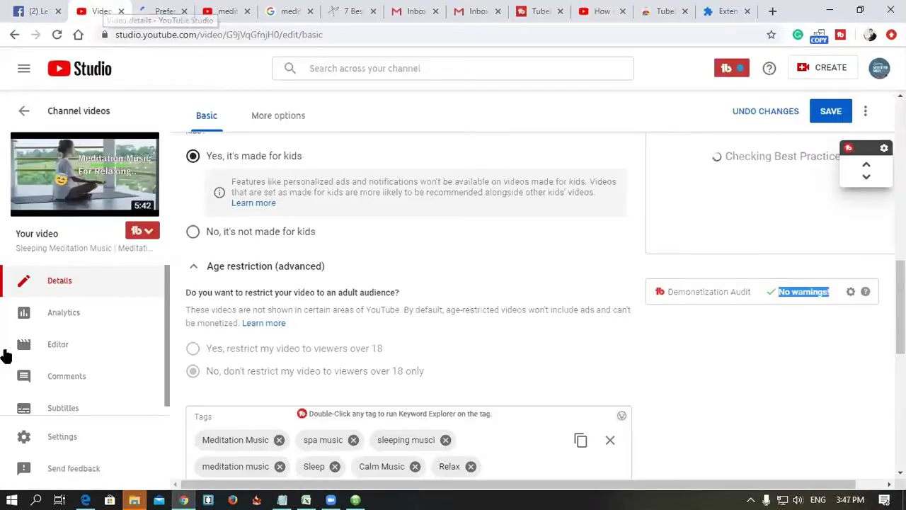
{"action": "scroll", "coordinate": [589, 364], "scroll_direction": "down", "scroll_amount": 3}
{"action": "scroll", "coordinate": [708, 330], "scroll_direction": "up", "scroll_amount": 5}
{"action": "scroll", "coordinate": [593, 293], "scroll_direction": "up", "scroll_amount": 4}
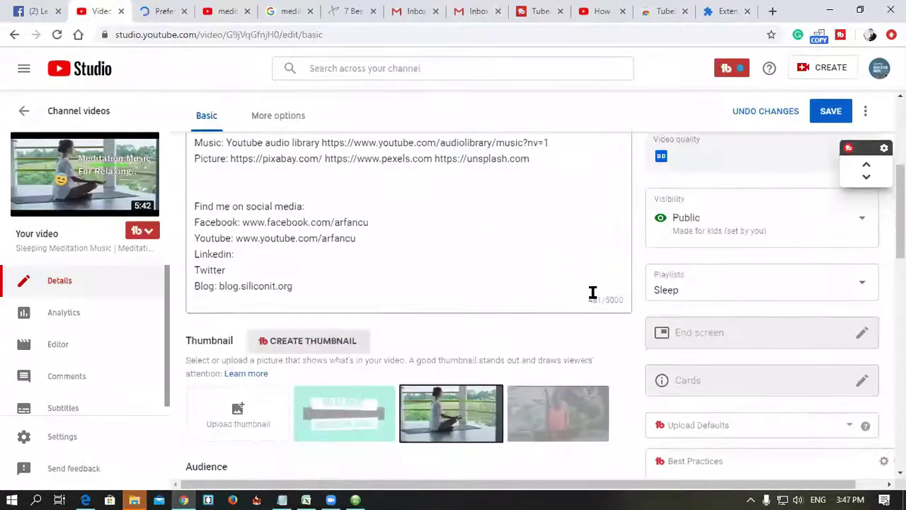
{"action": "scroll", "coordinate": [592, 293], "scroll_direction": "up", "scroll_amount": 4}
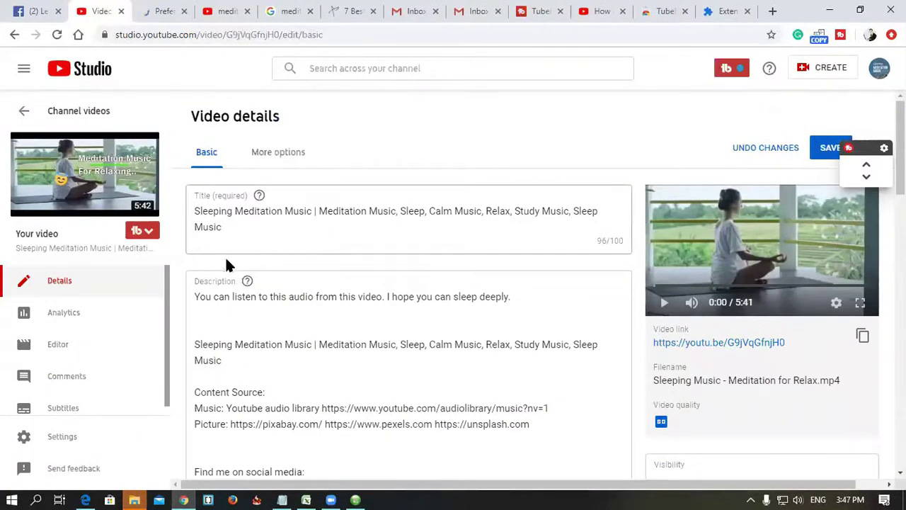
{"action": "scroll", "coordinate": [227, 263], "scroll_direction": "down", "scroll_amount": 2}
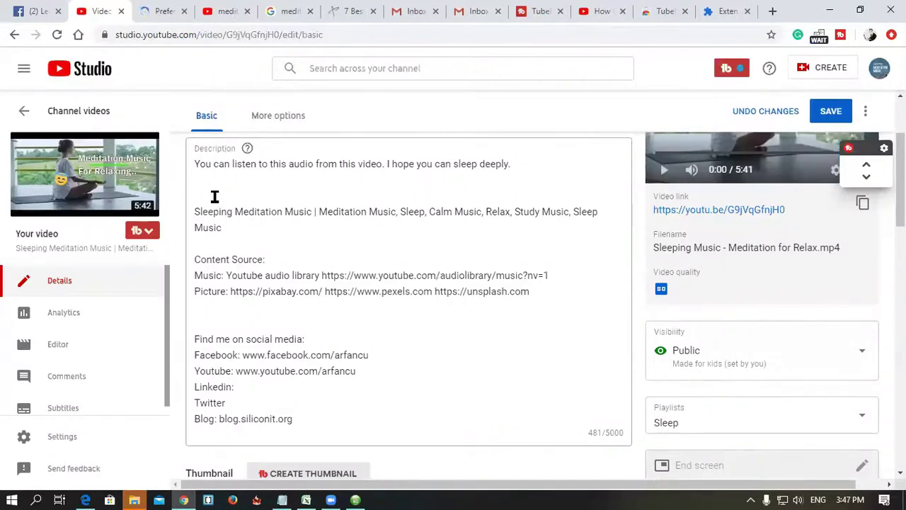
{"action": "scroll", "coordinate": [430, 264], "scroll_direction": "down", "scroll_amount": 4}
{"action": "scroll", "coordinate": [433, 298], "scroll_direction": "down", "scroll_amount": 3}
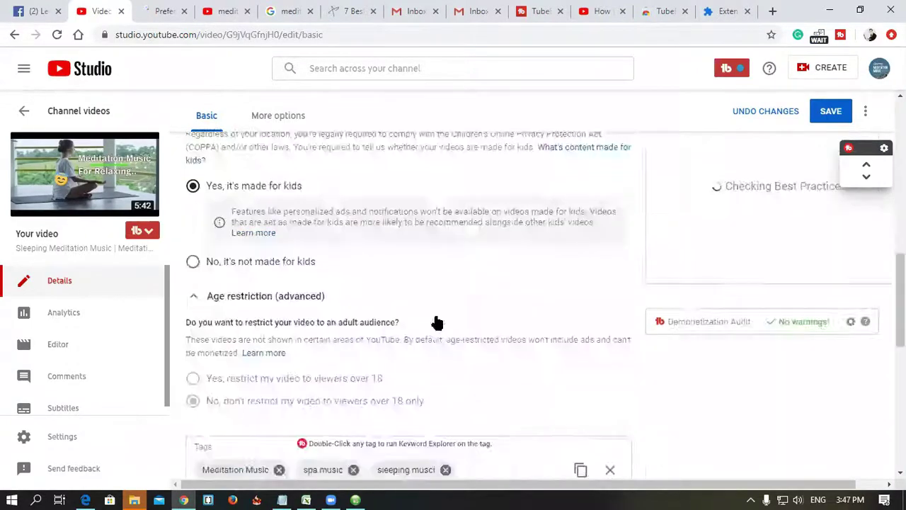
{"action": "scroll", "coordinate": [435, 318], "scroll_direction": "down", "scroll_amount": 3}
{"action": "scroll", "coordinate": [326, 306], "scroll_direction": "down", "scroll_amount": 2}
{"action": "scroll", "coordinate": [424, 262], "scroll_direction": "down", "scroll_amount": 2}
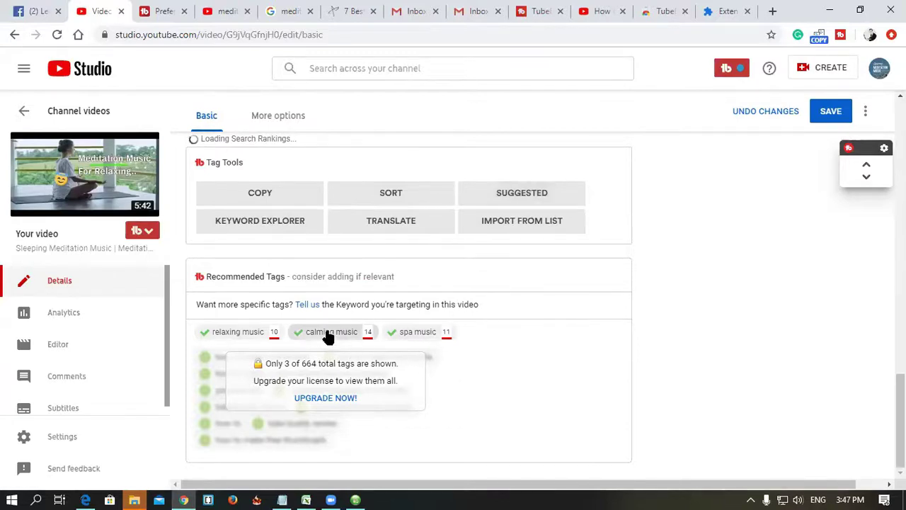
{"action": "scroll", "coordinate": [453, 332], "scroll_direction": "up", "scroll_amount": 4}
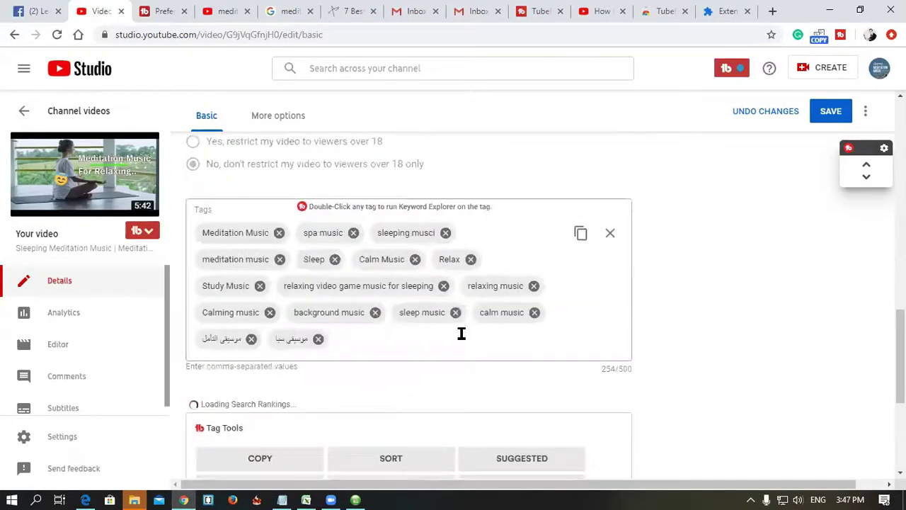
{"action": "scroll", "coordinate": [370, 286], "scroll_direction": "up", "scroll_amount": 3}
{"action": "scroll", "coordinate": [261, 226], "scroll_direction": "up", "scroll_amount": 2}
{"action": "scroll", "coordinate": [311, 326], "scroll_direction": "up", "scroll_amount": 3}
Paste the first keyword line from the notes below the description's first sentence
{"action": "left_click", "coordinate": [282, 500]}
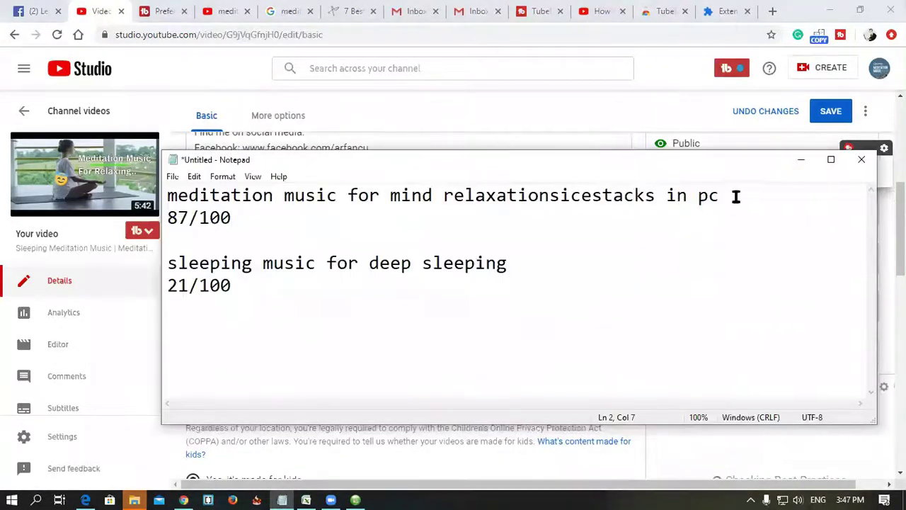
{"action": "left_click_drag", "start_coordinate": [729, 196], "coordinate": [167, 195]}
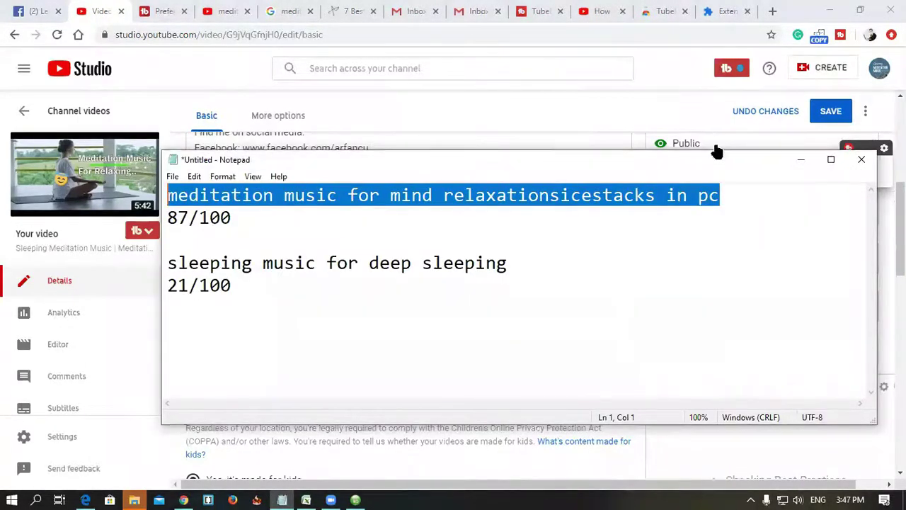
{"action": "left_click", "coordinate": [801, 160]}
{"action": "scroll", "coordinate": [349, 208], "scroll_direction": "up", "scroll_amount": 4}
{"action": "left_click", "coordinate": [212, 254]}
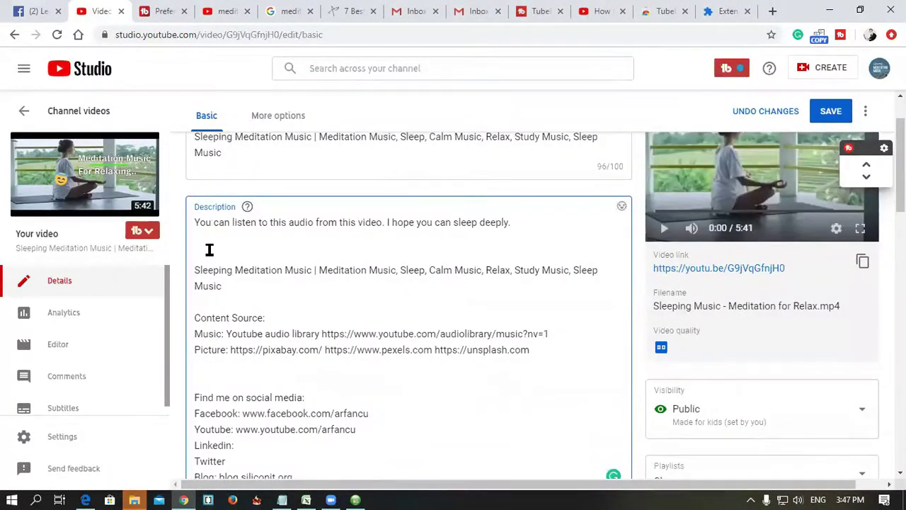
{"action": "type", "text": "meditation music for mind relaxationsicestacks in pc"}
{"action": "key", "text": "Return"}
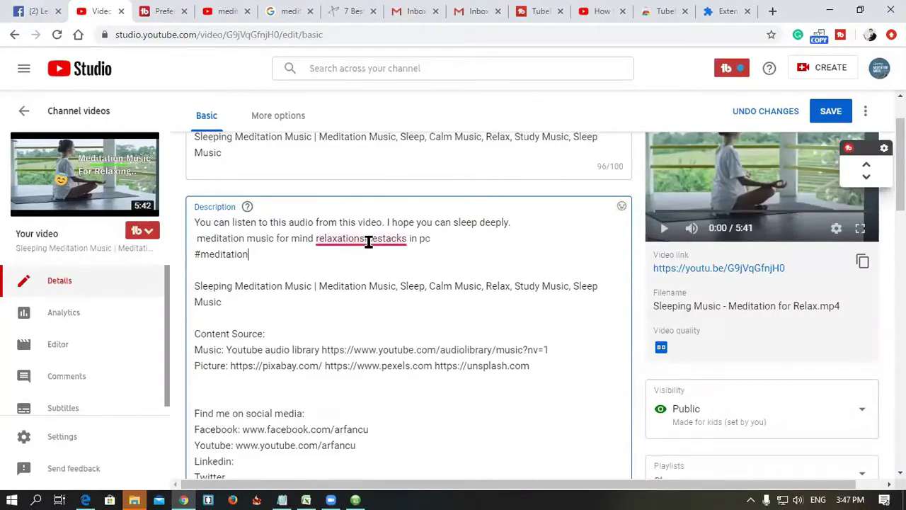
Correct the phrase to 'ice stacks' in Notepad and paste it over the description line
{"action": "mouse_move", "coordinate": [372, 248]}
{"action": "left_click", "coordinate": [361, 239]}
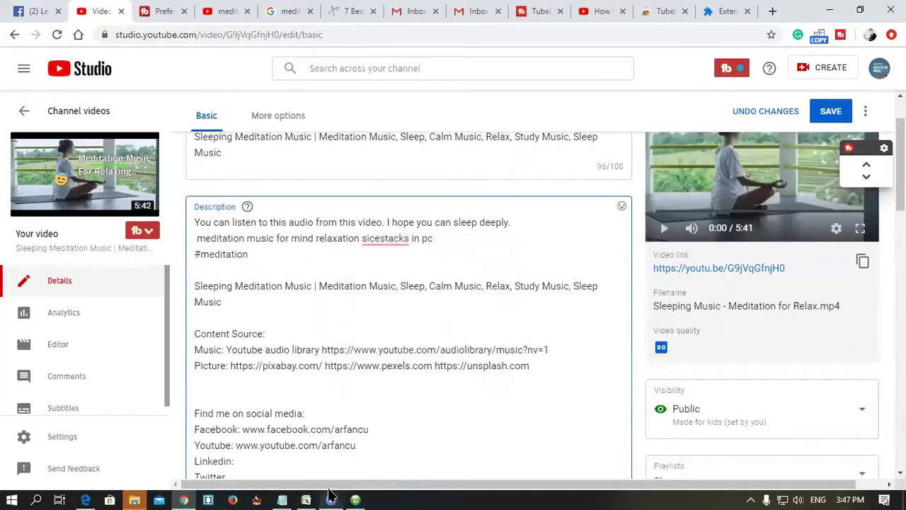
{"action": "left_click", "coordinate": [282, 499]}
{"action": "left_click", "coordinate": [560, 216]}
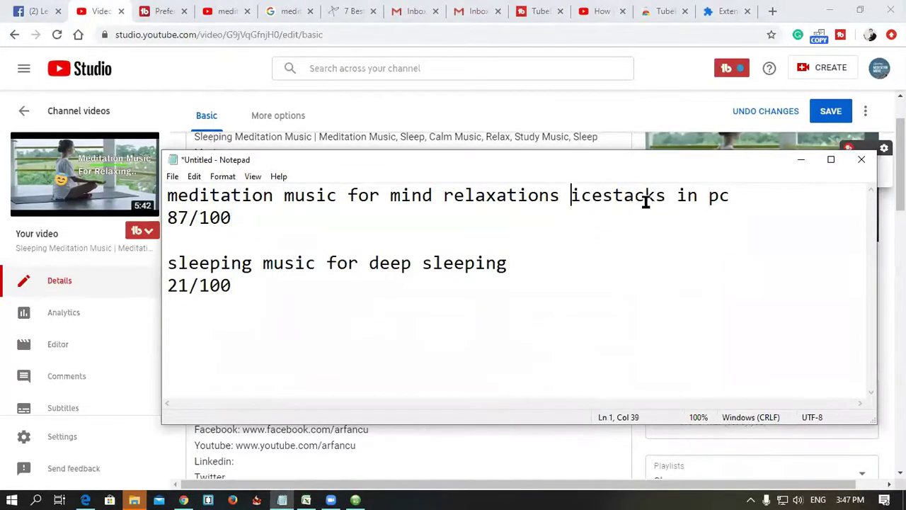
{"action": "left_click_drag", "start_coordinate": [741, 196], "coordinate": [170, 196]}
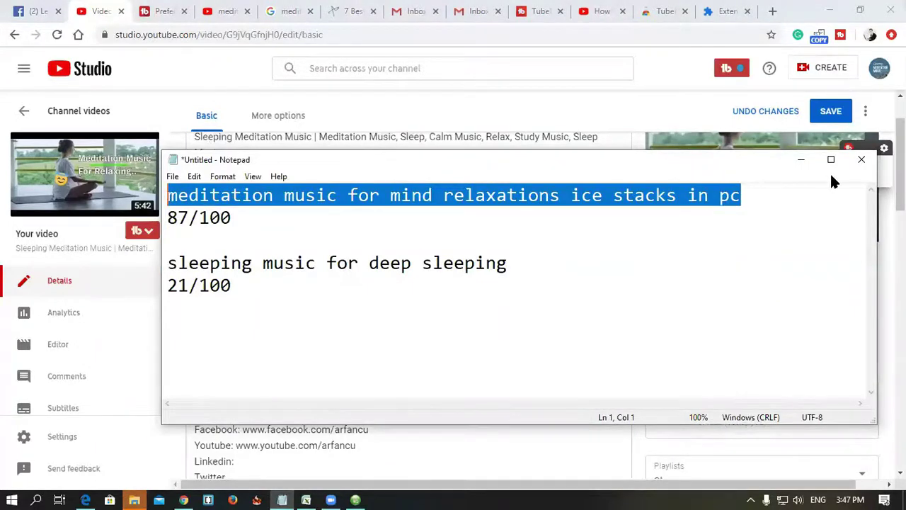
{"action": "left_click", "coordinate": [801, 159]}
{"action": "mouse_move", "coordinate": [475, 234]}
{"action": "left_mouse_down"}
{"action": "mouse_move", "coordinate": [182, 242]}
{"action": "mouse_move", "coordinate": [194, 241]}
{"action": "left_mouse_up"}
{"action": "type", "text": "meditation music for mind relaxations ice stacks in pc"}
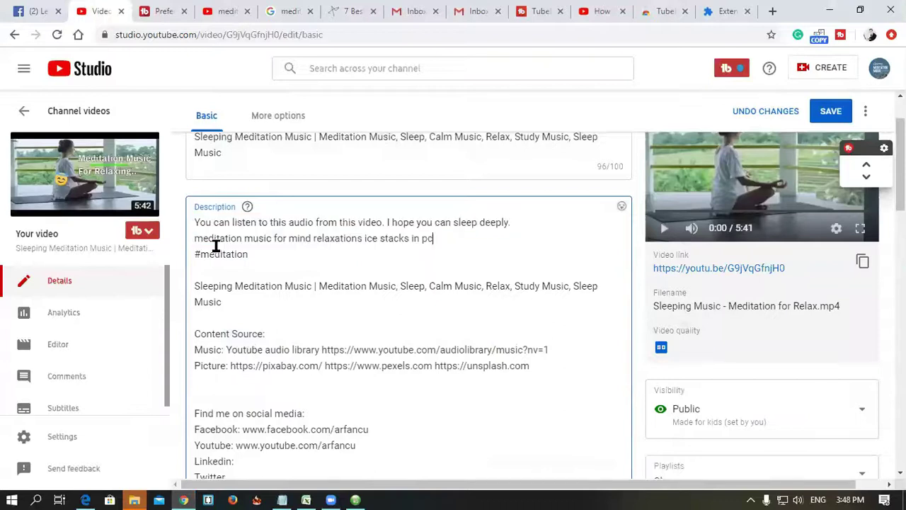
Save the edited video details
{"action": "scroll", "coordinate": [506, 311], "scroll_direction": "down", "scroll_amount": 4}
{"action": "scroll", "coordinate": [505, 322], "scroll_direction": "down", "scroll_amount": 4}
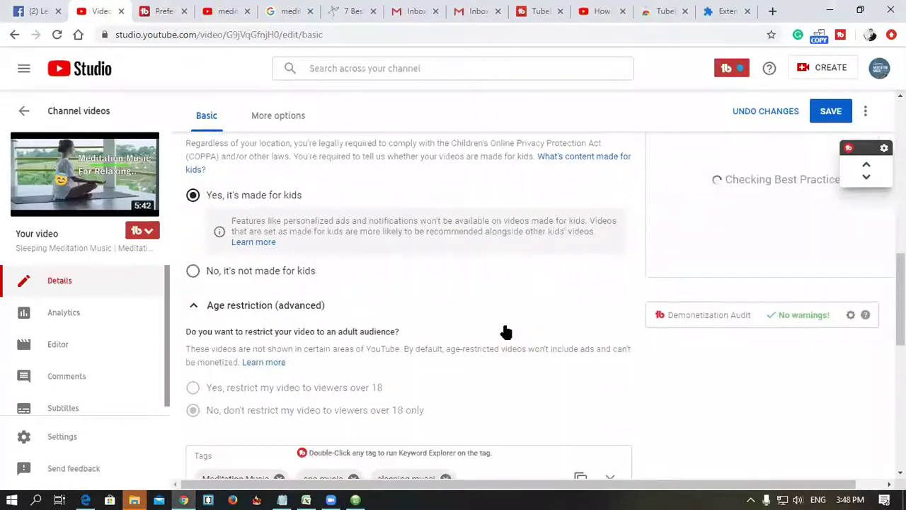
{"action": "scroll", "coordinate": [503, 326], "scroll_direction": "down", "scroll_amount": 3}
{"action": "scroll", "coordinate": [503, 322], "scroll_direction": "down", "scroll_amount": 3}
{"action": "scroll", "coordinate": [626, 304], "scroll_direction": "down", "scroll_amount": 1}
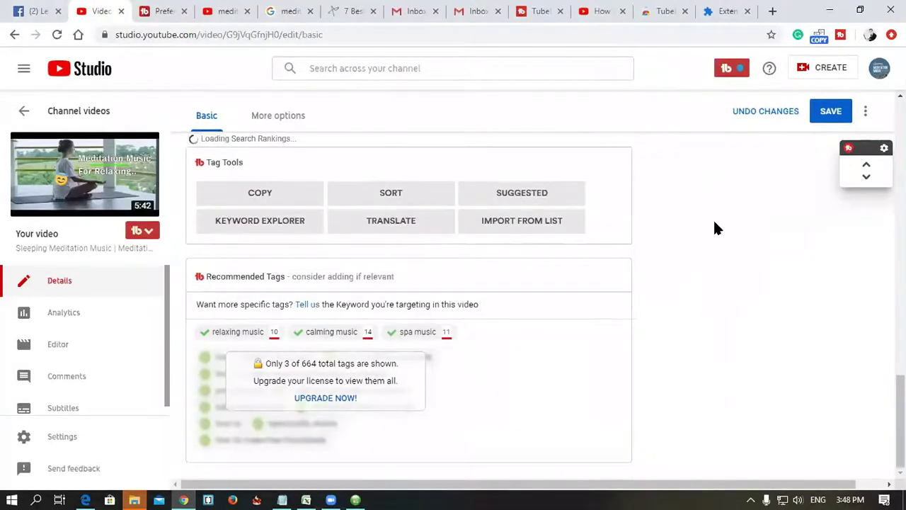
{"action": "left_click", "coordinate": [831, 113]}
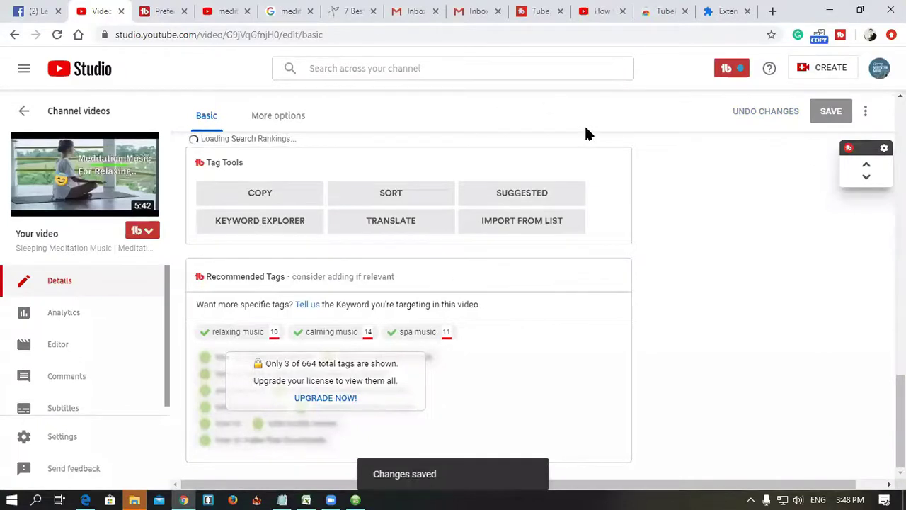
Run TubeBuddy's Suggested tags analysis, close it, and return to the top of Details
{"action": "scroll", "coordinate": [545, 213], "scroll_direction": "up", "scroll_amount": 3}
{"action": "scroll", "coordinate": [522, 191], "scroll_direction": "up", "scroll_amount": 4}
{"action": "scroll", "coordinate": [347, 196], "scroll_direction": "up", "scroll_amount": 3}
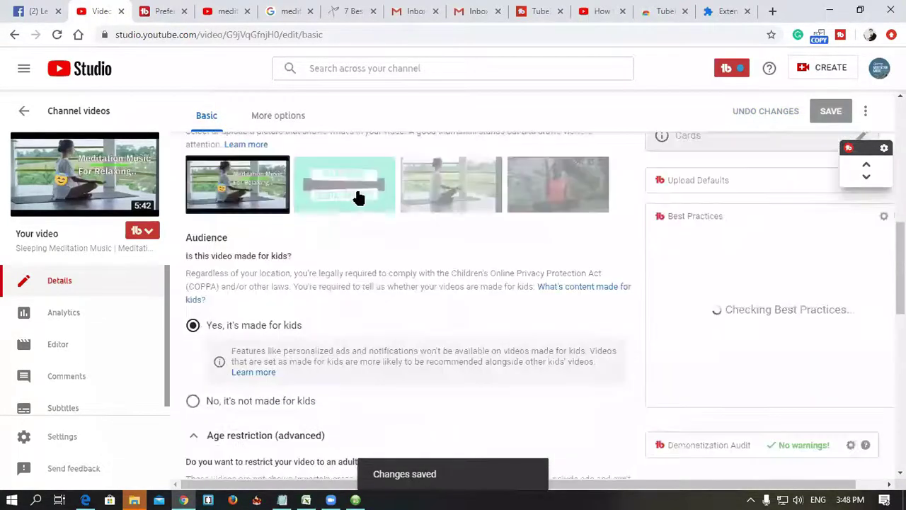
{"action": "scroll", "coordinate": [350, 184], "scroll_direction": "up", "scroll_amount": 1}
{"action": "scroll", "coordinate": [350, 176], "scroll_direction": "up", "scroll_amount": 5}
{"action": "scroll", "coordinate": [557, 239], "scroll_direction": "down", "scroll_amount": 3}
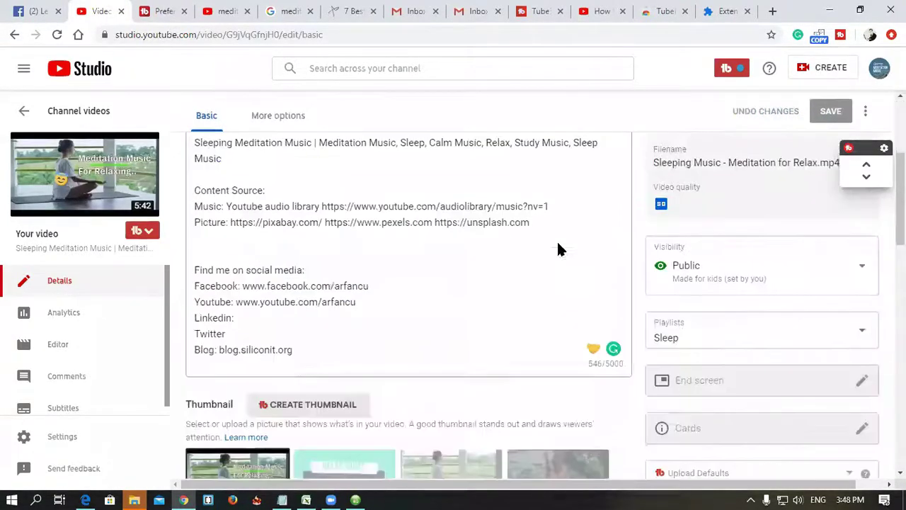
{"action": "scroll", "coordinate": [709, 244], "scroll_direction": "down", "scroll_amount": 2}
{"action": "scroll", "coordinate": [711, 249], "scroll_direction": "down", "scroll_amount": 5}
{"action": "scroll", "coordinate": [618, 311], "scroll_direction": "down", "scroll_amount": 3}
{"action": "scroll", "coordinate": [283, 331], "scroll_direction": "down", "scroll_amount": 1}
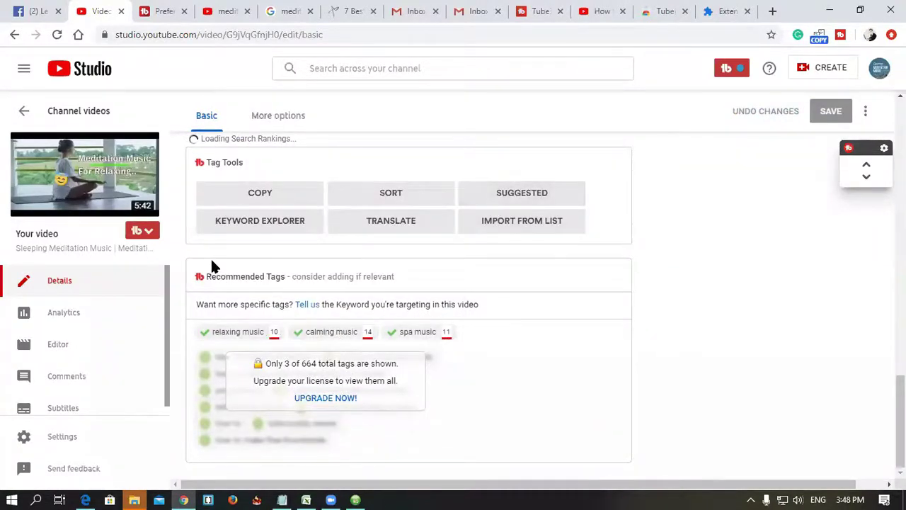
{"action": "left_click", "coordinate": [538, 195]}
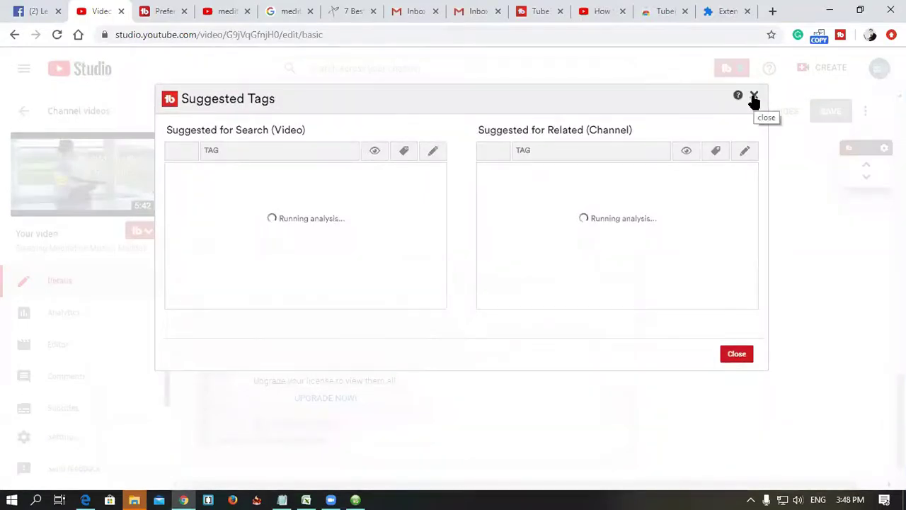
{"action": "key", "text": "Escape"}
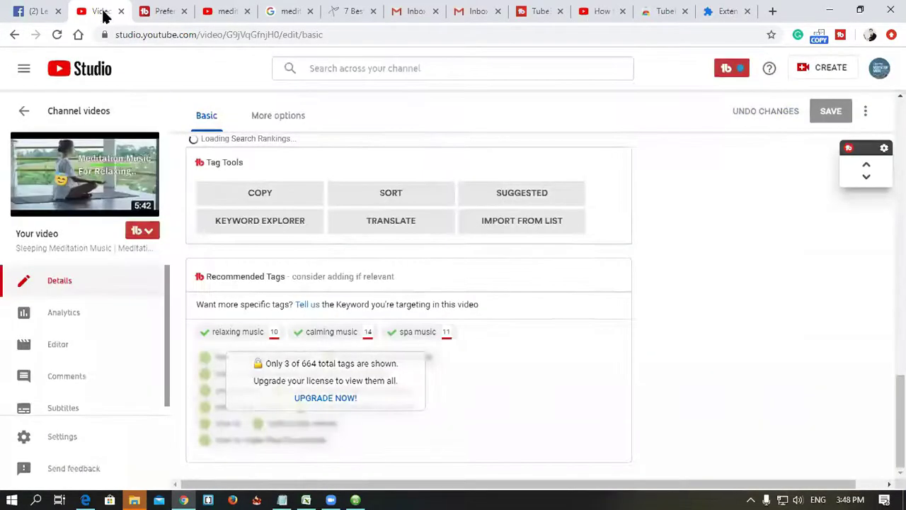
{"action": "scroll", "coordinate": [779, 234], "scroll_direction": "up", "scroll_amount": 5}
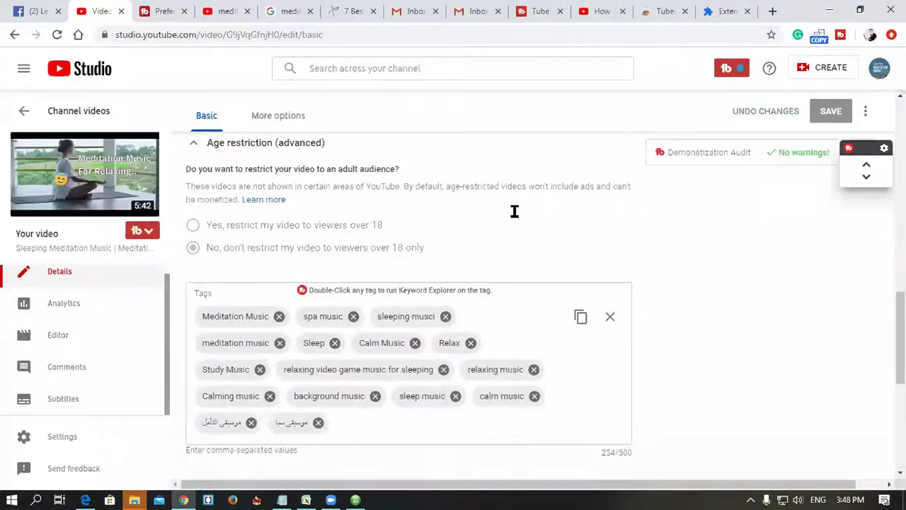
{"action": "scroll", "coordinate": [514, 210], "scroll_direction": "up", "scroll_amount": 4}
{"action": "scroll", "coordinate": [226, 212], "scroll_direction": "up", "scroll_amount": 5}
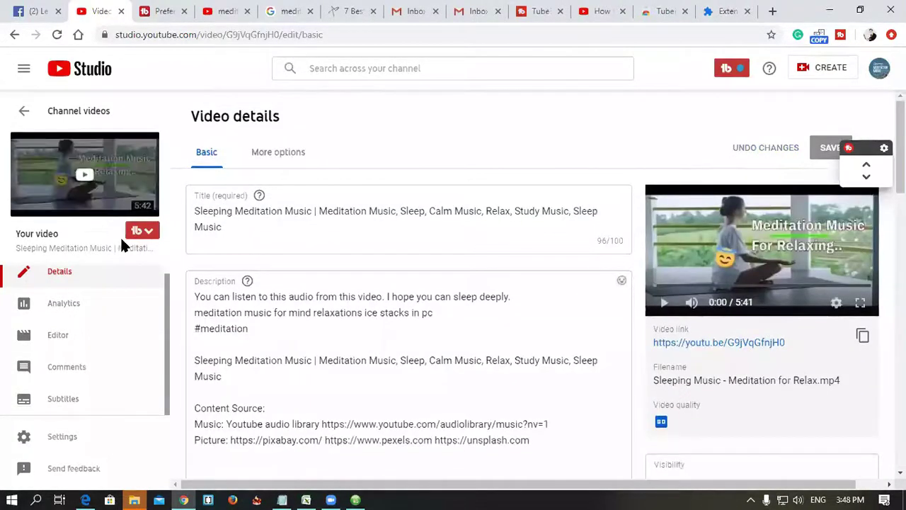
Look through the video's advanced options and its Reach analytics
{"action": "left_click", "coordinate": [280, 157]}
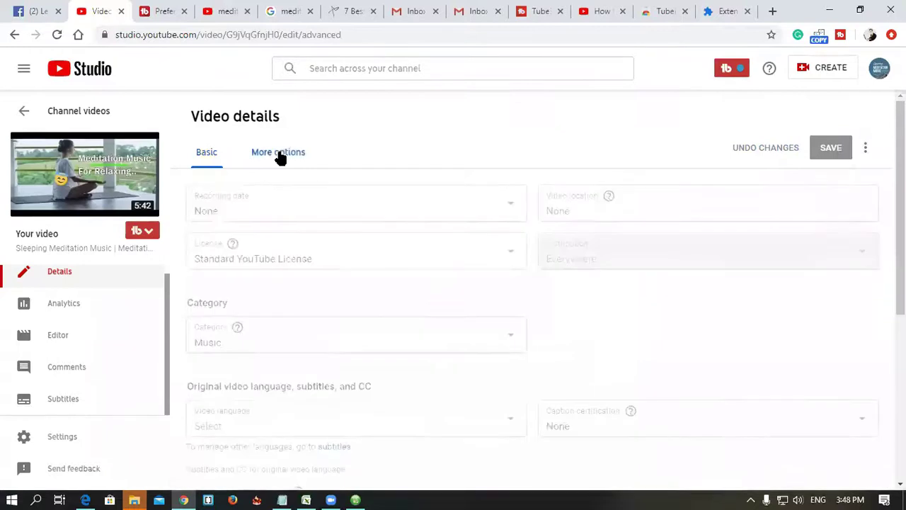
{"action": "scroll", "coordinate": [465, 269], "scroll_direction": "down", "scroll_amount": 2}
{"action": "scroll", "coordinate": [465, 269], "scroll_direction": "down", "scroll_amount": 2}
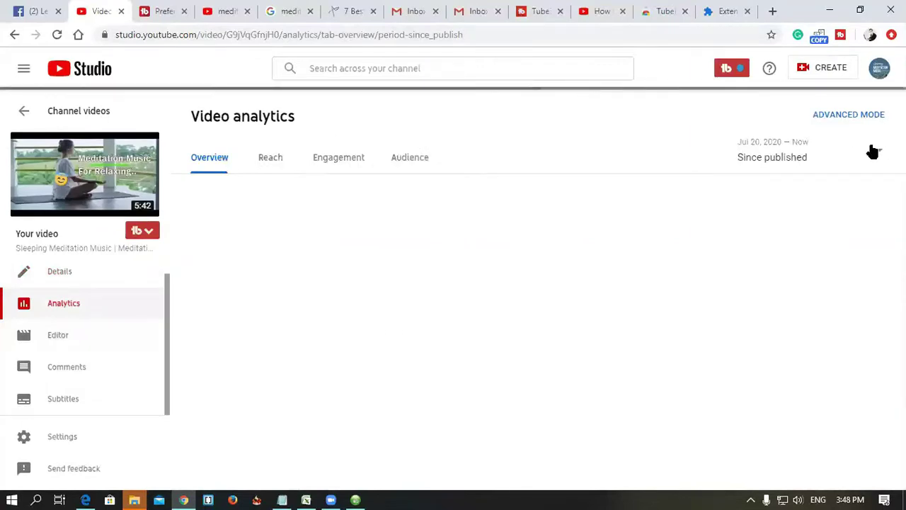
{"action": "scroll", "coordinate": [443, 228], "scroll_direction": "down", "scroll_amount": 4}
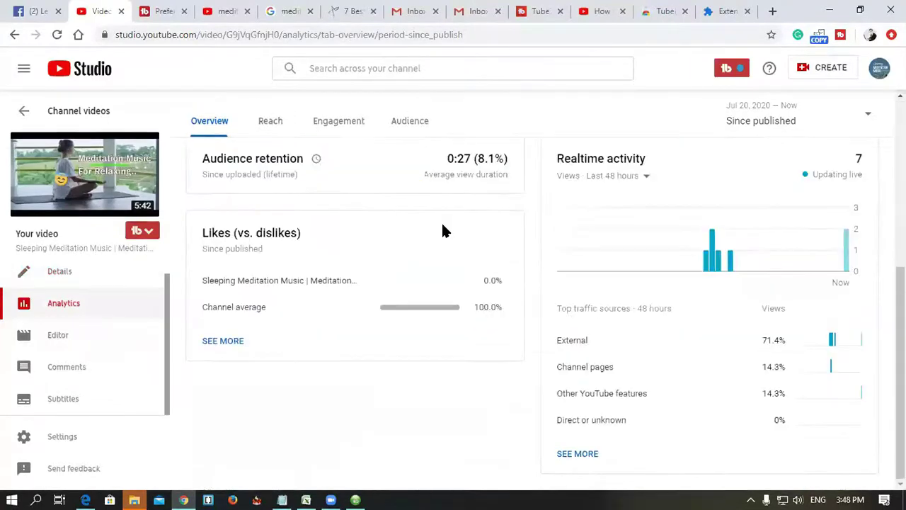
{"action": "scroll", "coordinate": [333, 158], "scroll_direction": "up", "scroll_amount": 3}
{"action": "left_click", "coordinate": [270, 123]}
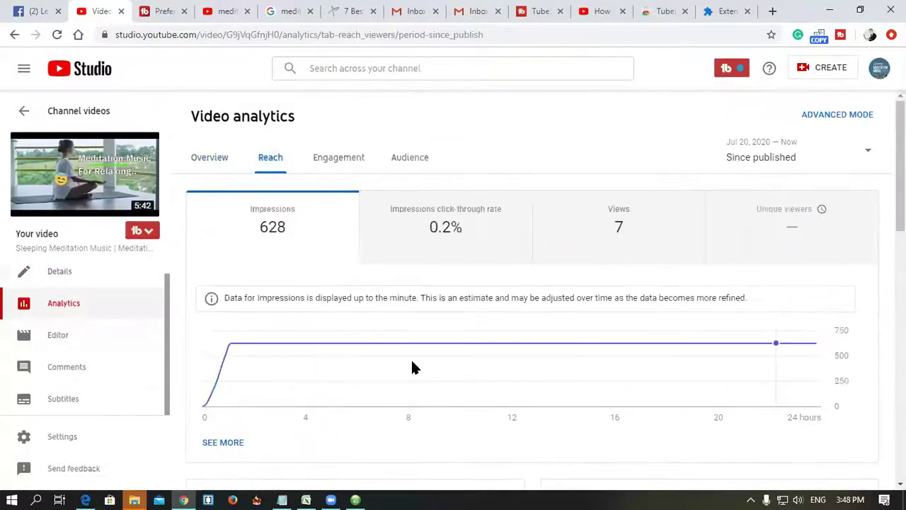
{"action": "scroll", "coordinate": [479, 313], "scroll_direction": "down", "scroll_amount": 4}
{"action": "scroll", "coordinate": [453, 344], "scroll_direction": "down", "scroll_amount": 3}
{"action": "scroll", "coordinate": [451, 327], "scroll_direction": "up", "scroll_amount": 5}
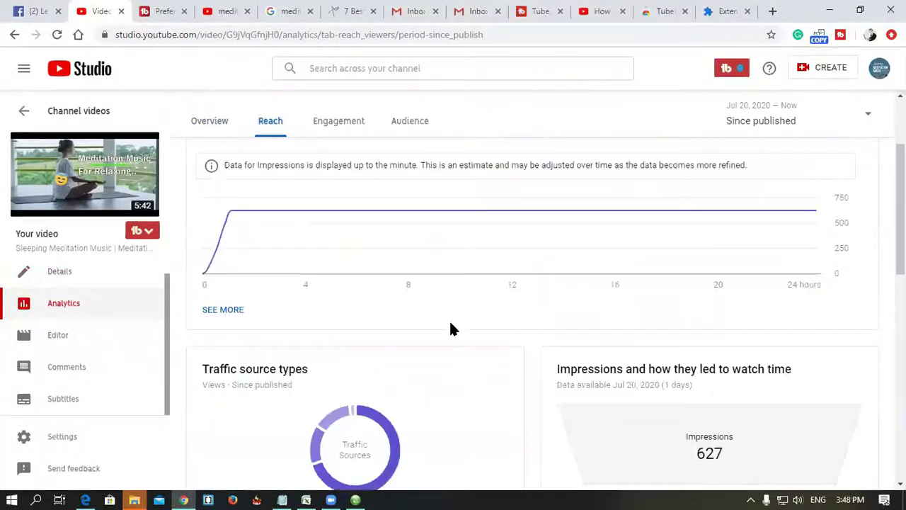
{"action": "scroll", "coordinate": [439, 283], "scroll_direction": "up", "scroll_amount": 2}
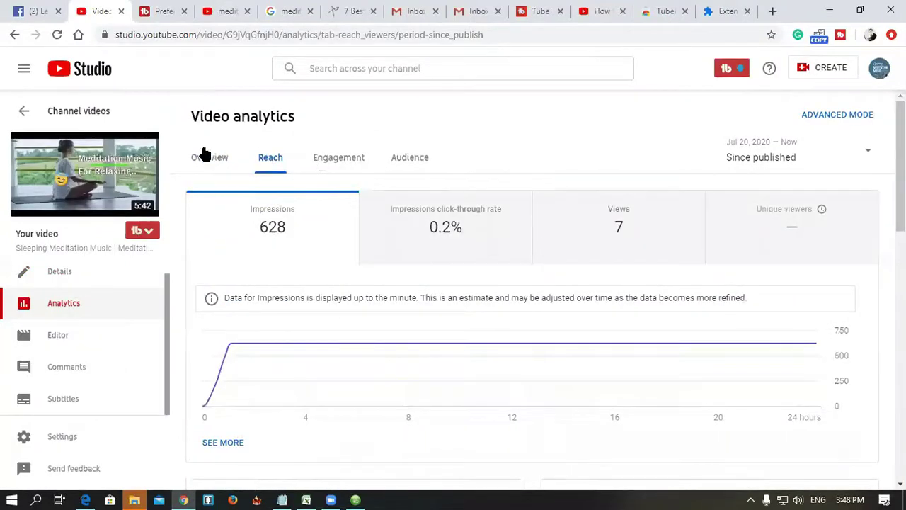
Check Audience analytics, then show the Overview with 7 views and 0.0 watch hours
{"action": "left_click", "coordinate": [400, 158]}
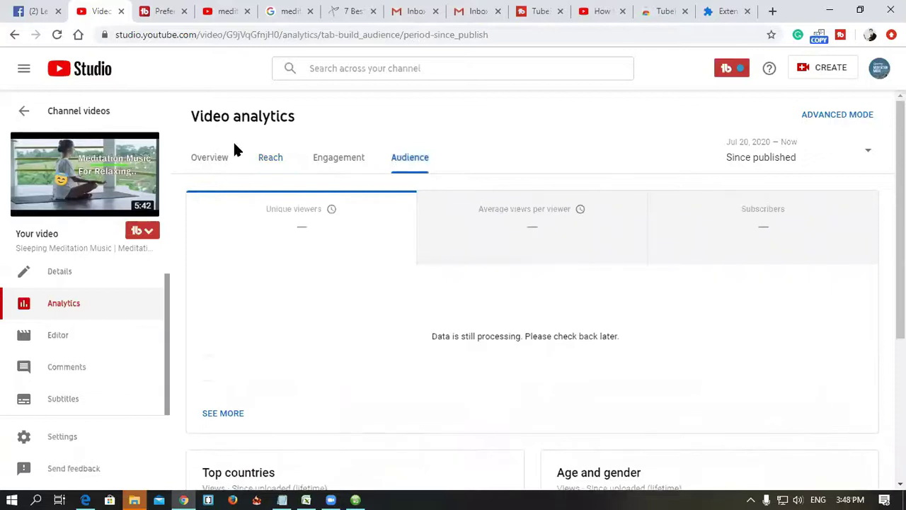
{"action": "scroll", "coordinate": [350, 193], "scroll_direction": "down", "scroll_amount": 3}
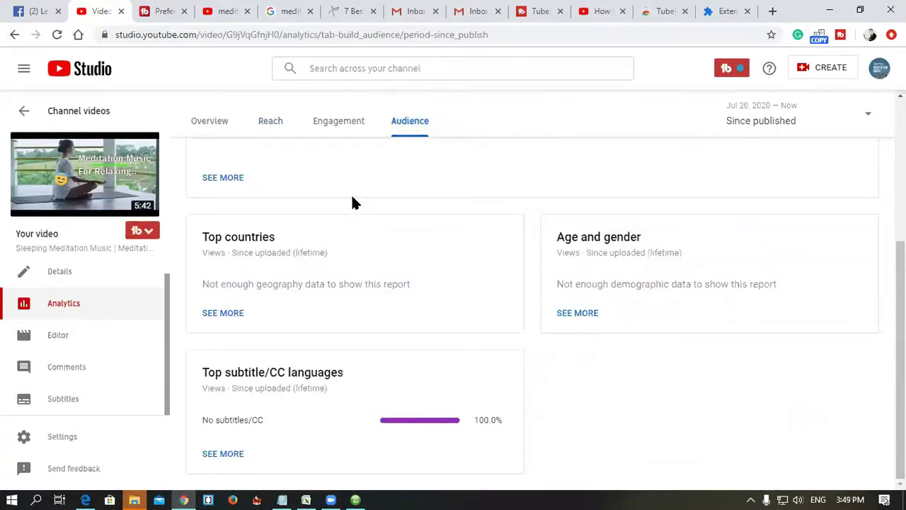
{"action": "scroll", "coordinate": [318, 184], "scroll_direction": "up", "scroll_amount": 3}
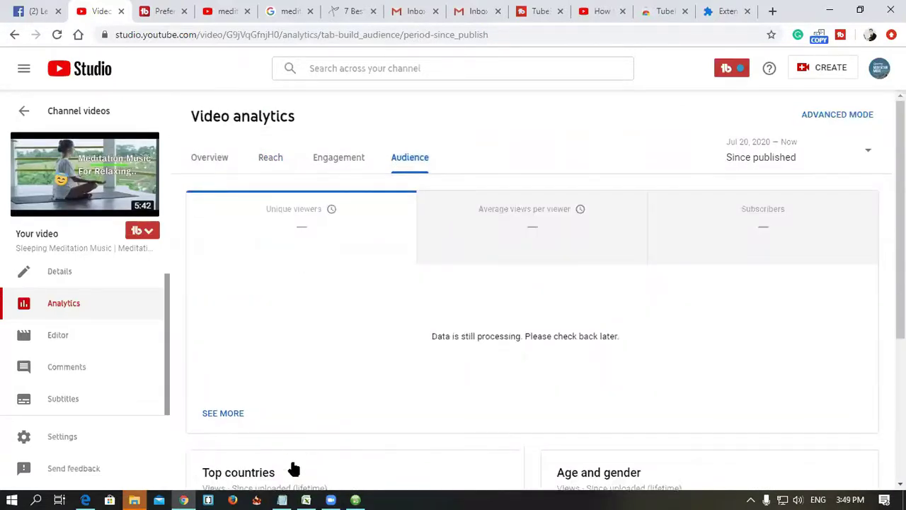
{"action": "left_click", "coordinate": [212, 157]}
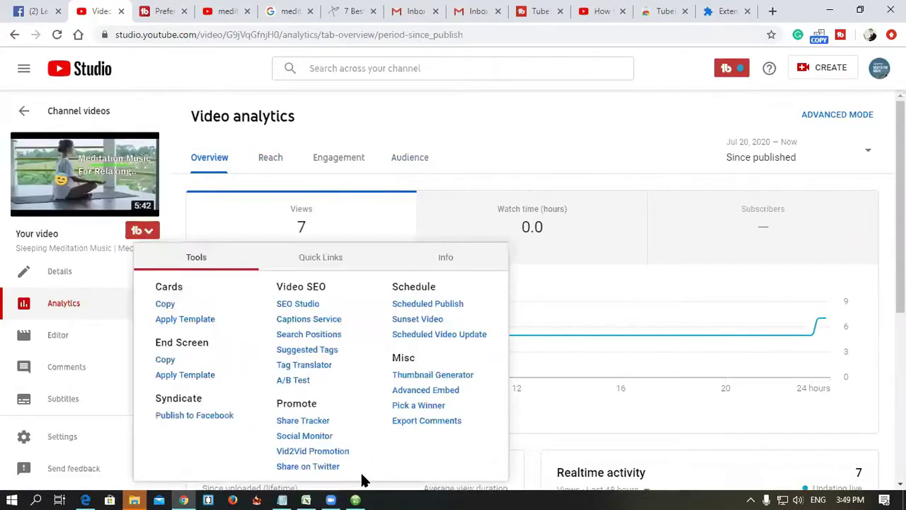
{"action": "left_click", "coordinate": [334, 499]}
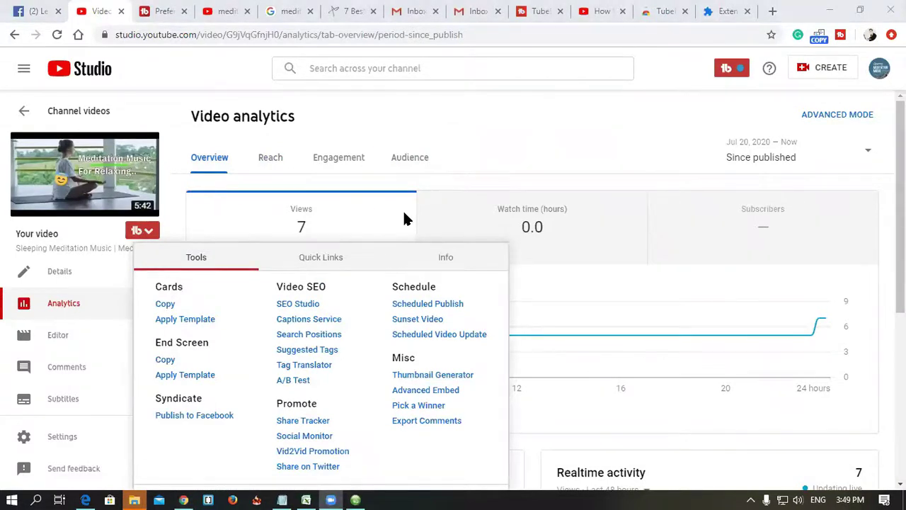
{"action": "left_click", "coordinate": [4, 294]}
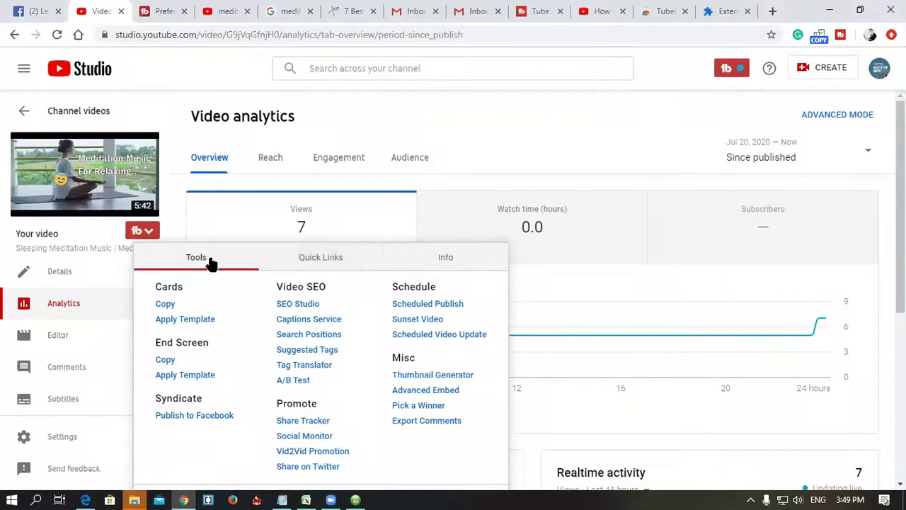
{"action": "left_click", "coordinate": [147, 232]}
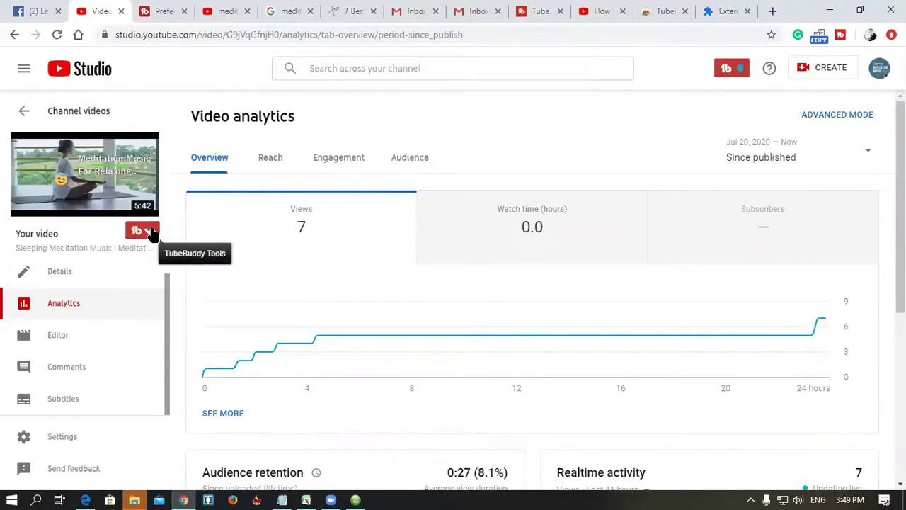
{"action": "left_click", "coordinate": [151, 234]}
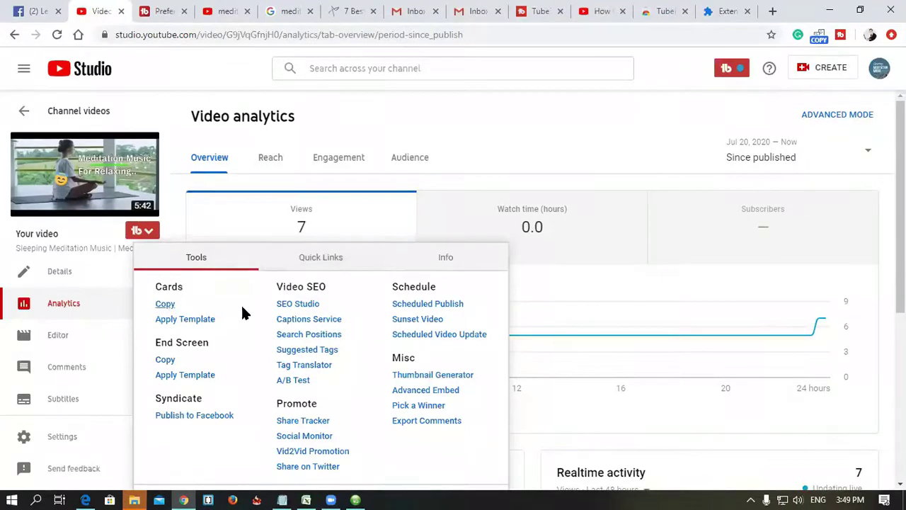
Start a TubeBuddy SEO Studio optimization for this video and select the Target Keyword field
{"action": "left_click", "coordinate": [308, 306]}
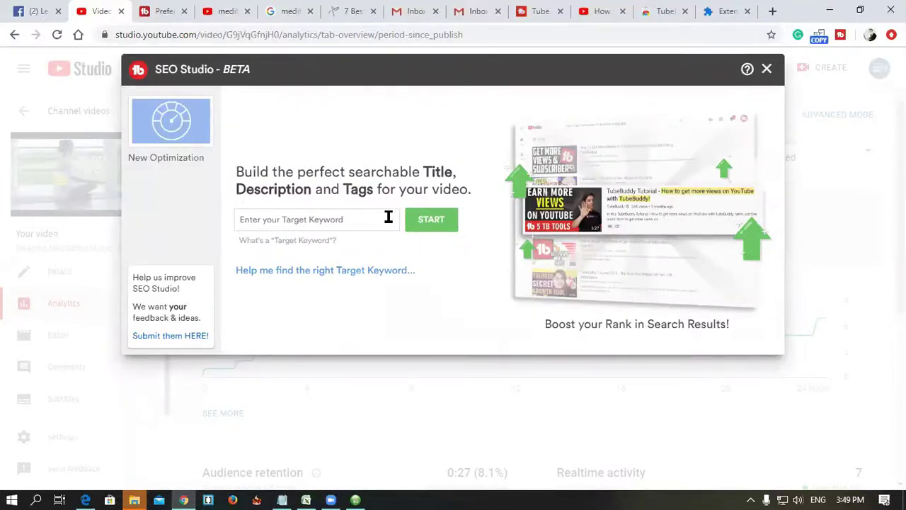
{"action": "left_click", "coordinate": [182, 336]}
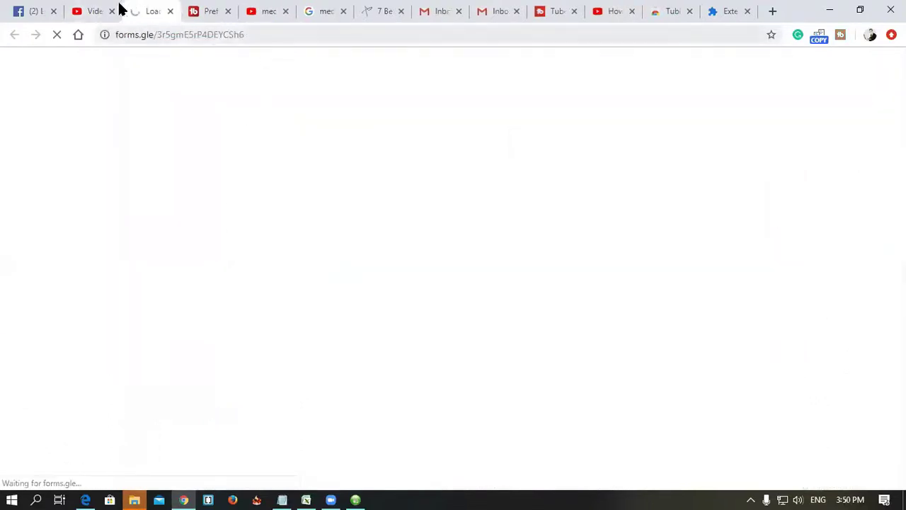
{"action": "left_click", "coordinate": [95, 10]}
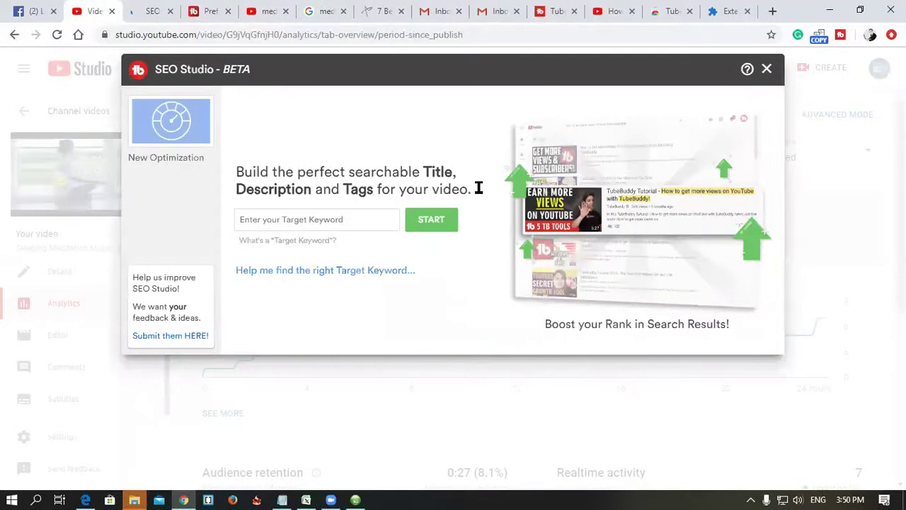
{"action": "left_click", "coordinate": [348, 223]}
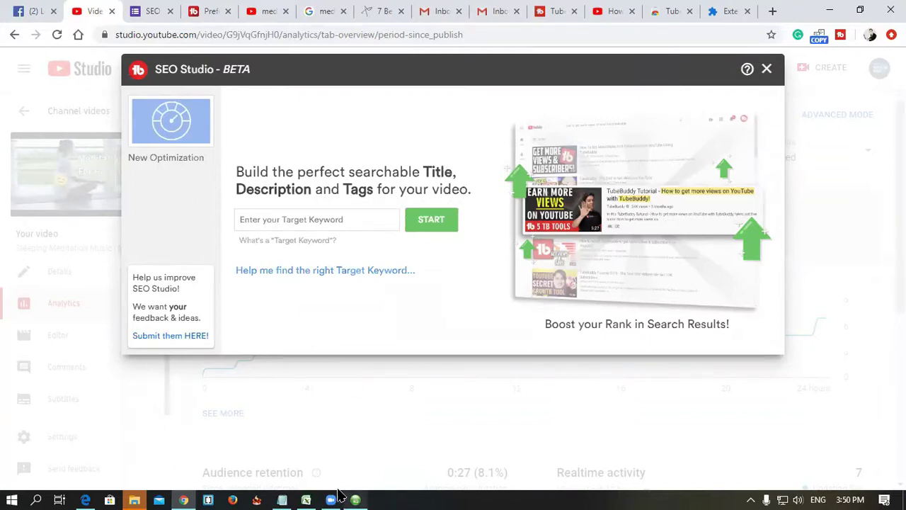
Copy the chosen keyword from the notes and paste it as the target keyword
{"action": "left_click", "coordinate": [282, 500]}
{"action": "right_click", "coordinate": [582, 192]}
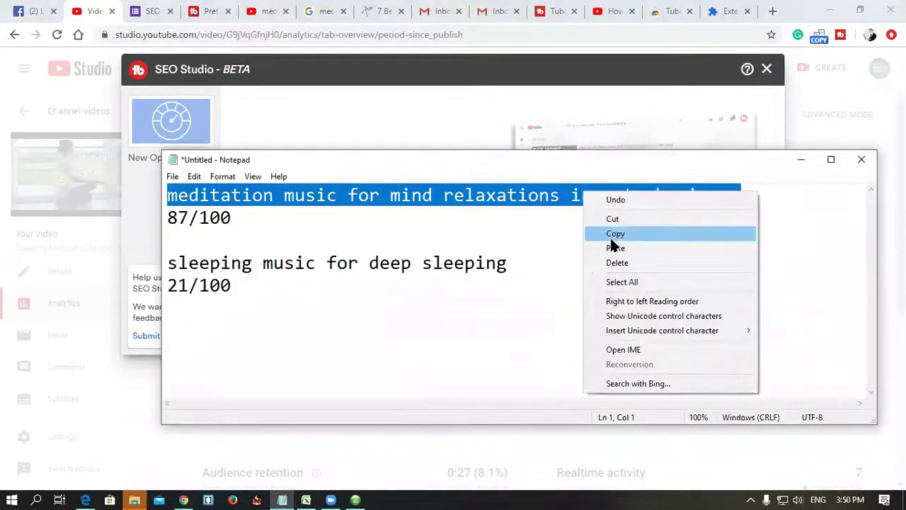
{"action": "left_click", "coordinate": [610, 237]}
{"action": "left_click", "coordinate": [306, 219]}
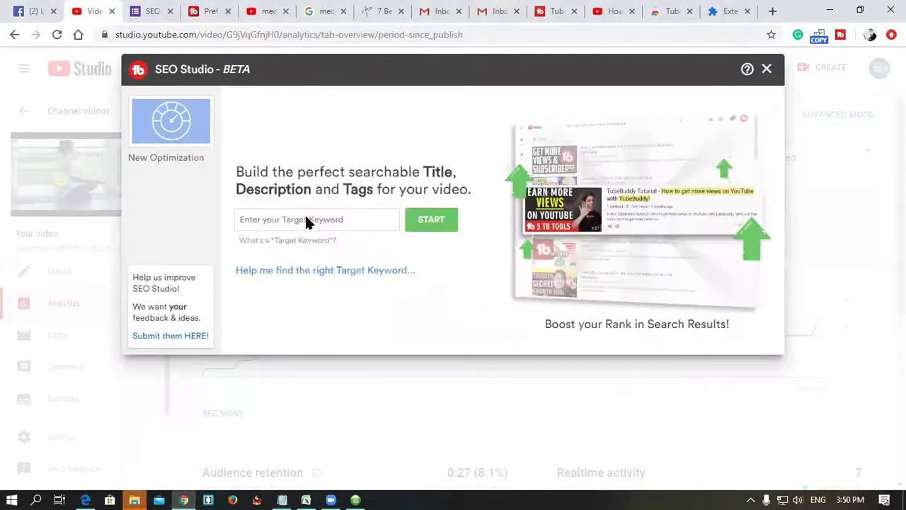
{"action": "key", "text": "ctrl+v"}
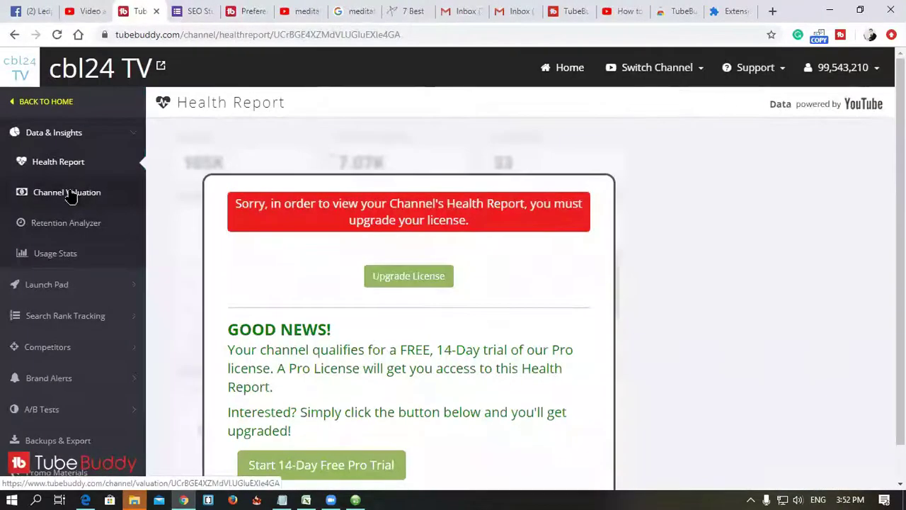
View the channel's TubeBuddy Channel Valuation and Usage Stats pages
{"action": "left_click", "coordinate": [71, 192]}
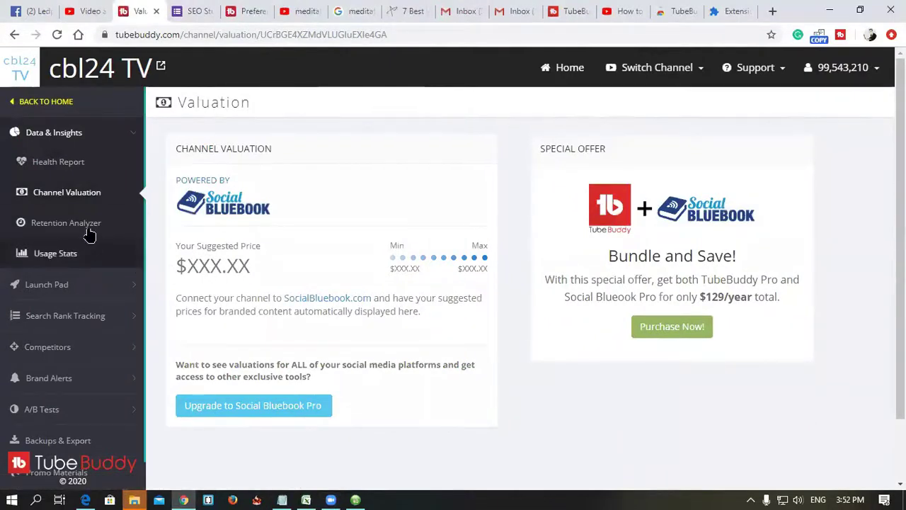
{"action": "left_click", "coordinate": [69, 257]}
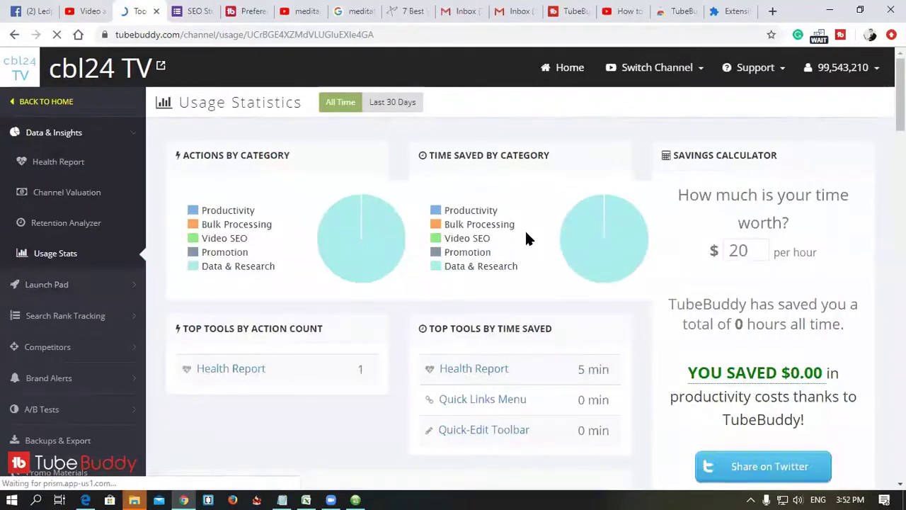
{"action": "scroll", "coordinate": [640, 282], "scroll_direction": "down", "scroll_amount": 1}
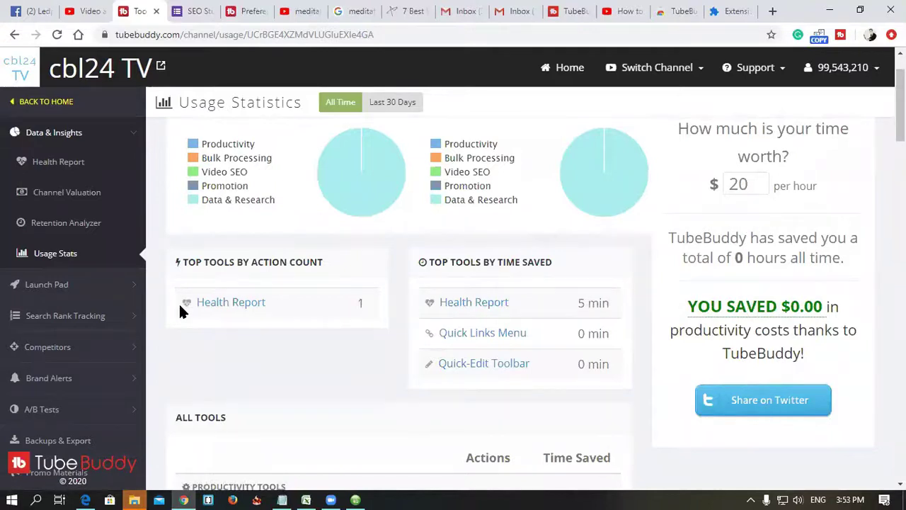
{"action": "scroll", "coordinate": [71, 297], "scroll_direction": "down", "scroll_amount": 1}
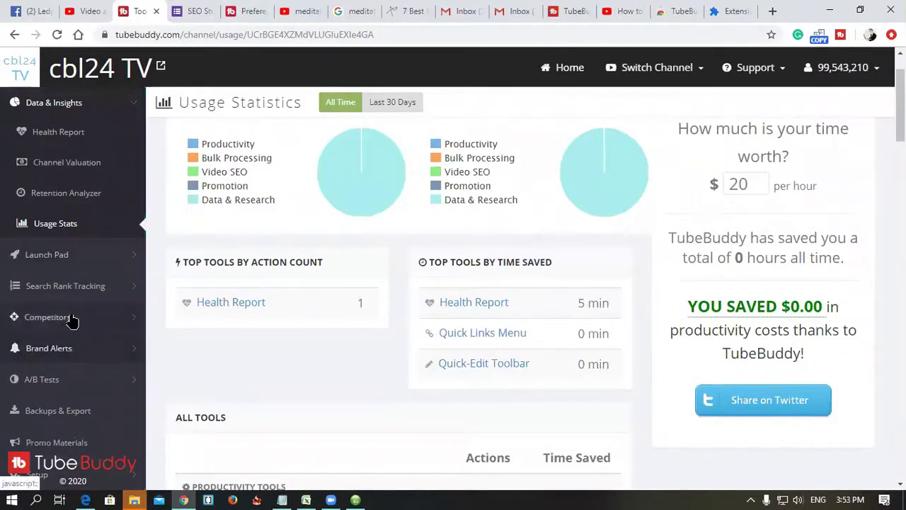
Check the Competitors upgrade page and account Home, then return to the YouTube Studio analytics
{"action": "left_click", "coordinate": [72, 321]}
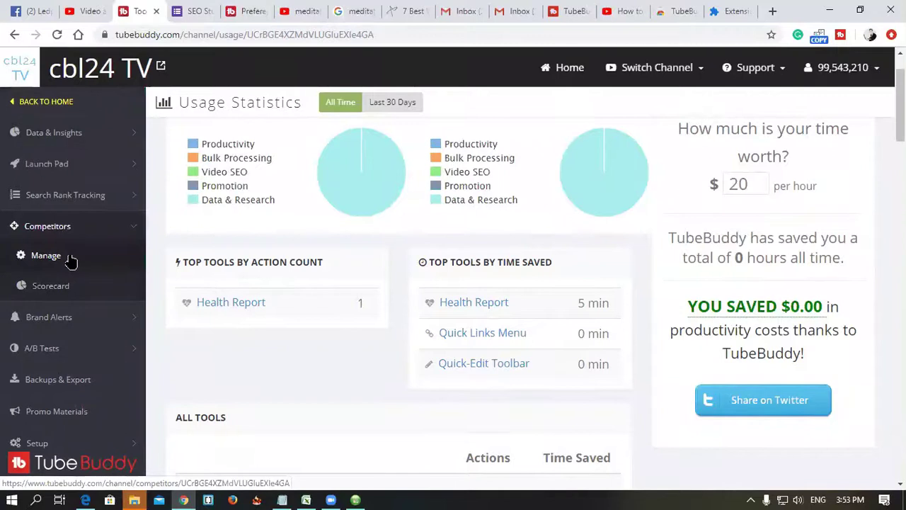
{"action": "left_click", "coordinate": [34, 352]}
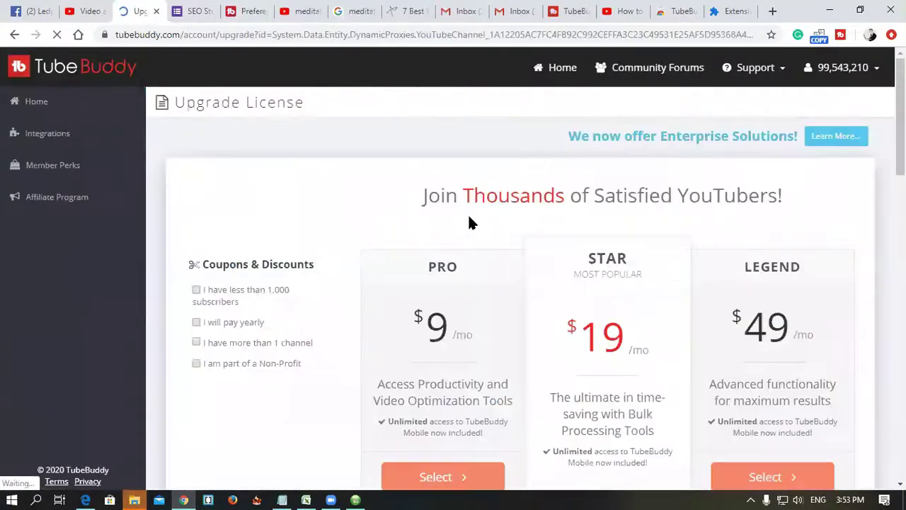
{"action": "scroll", "coordinate": [179, 221], "scroll_direction": "down", "scroll_amount": 1}
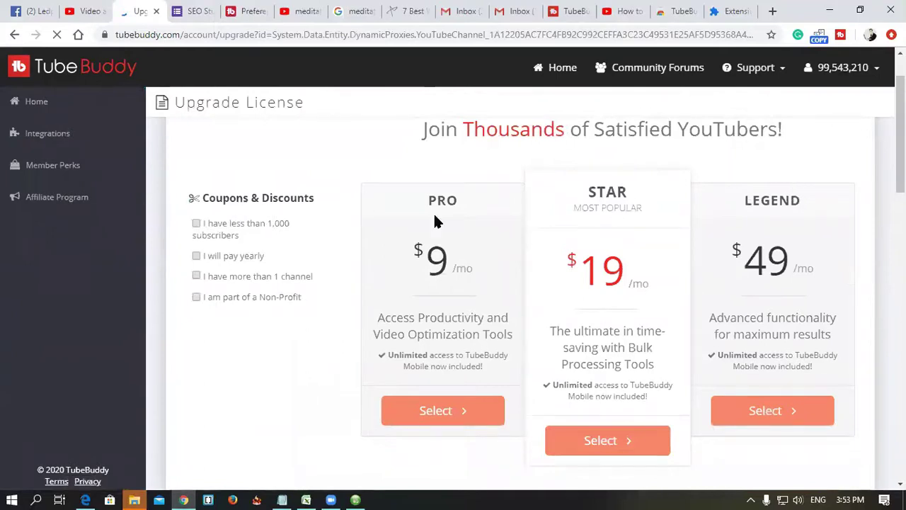
{"action": "scroll", "coordinate": [621, 215], "scroll_direction": "up", "scroll_amount": 1}
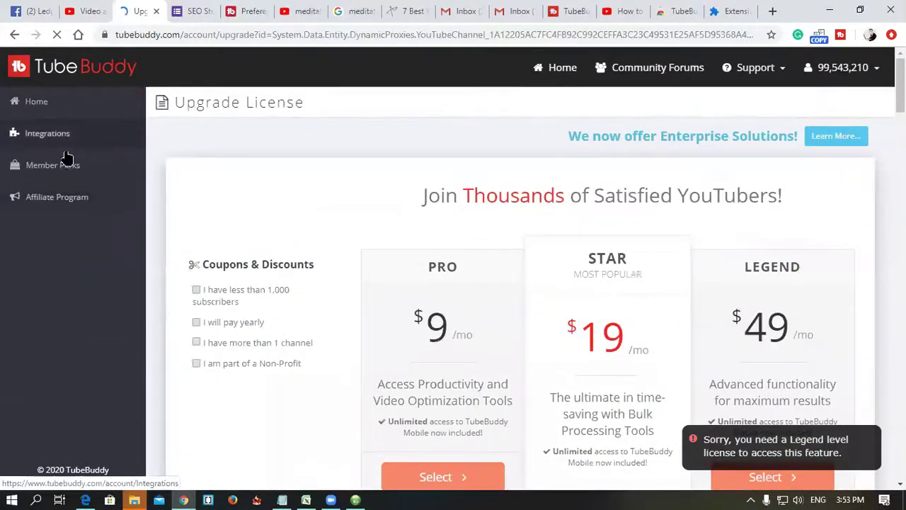
{"action": "left_click", "coordinate": [58, 104]}
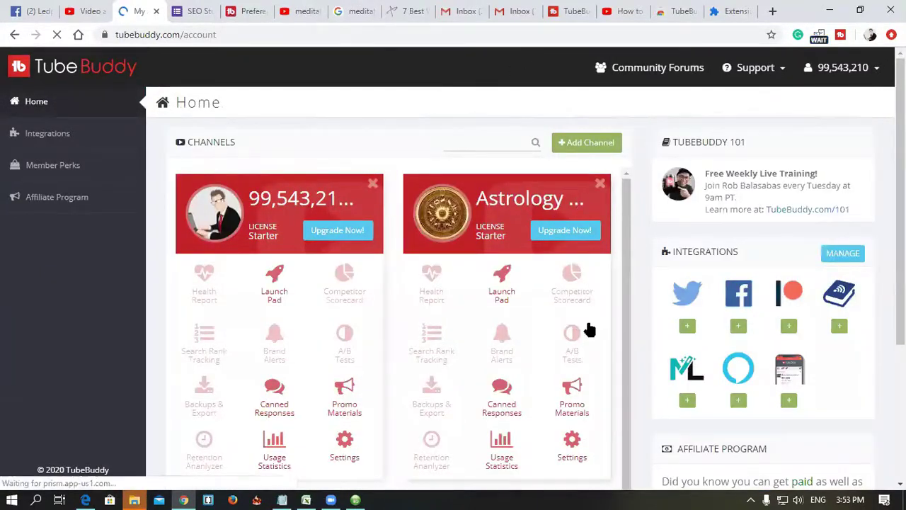
{"action": "scroll", "coordinate": [588, 329], "scroll_direction": "down", "scroll_amount": 1}
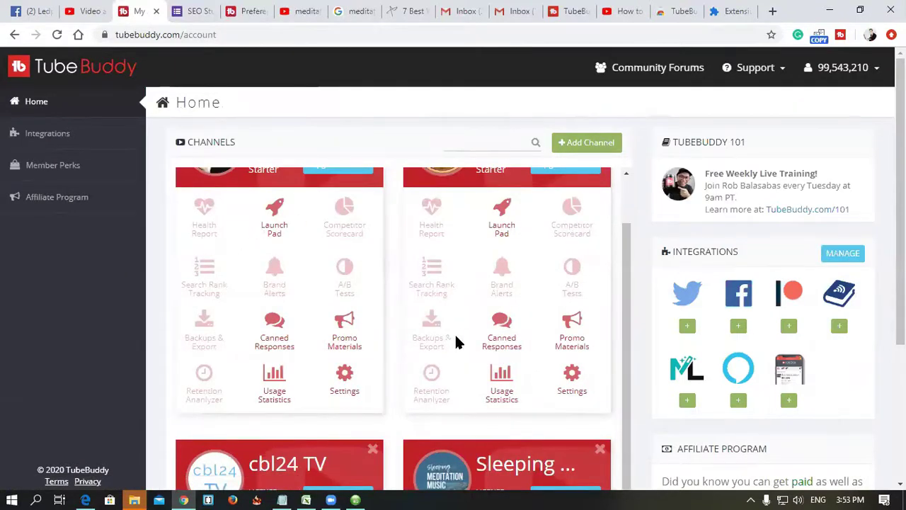
{"action": "scroll", "coordinate": [459, 235], "scroll_direction": "up", "scroll_amount": 1}
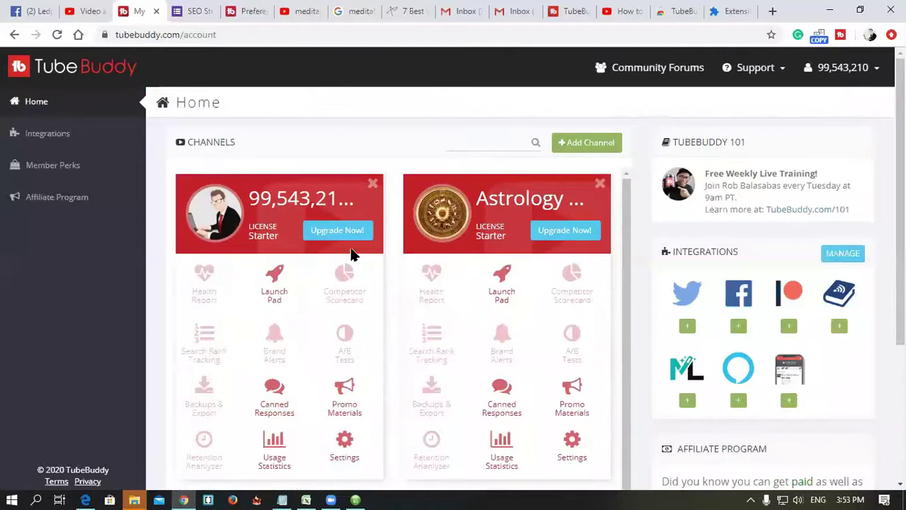
{"action": "left_click", "coordinate": [90, 7]}
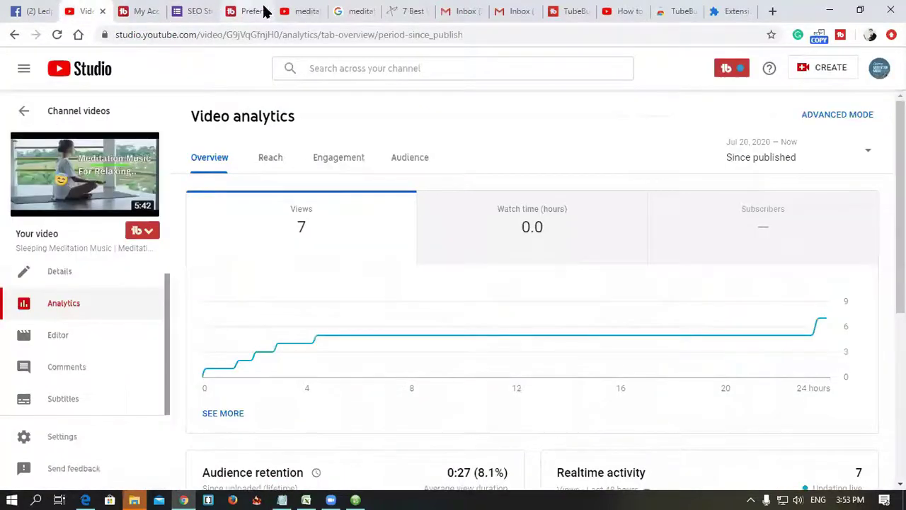
Open the channel's TubeBuddy Settings and expand Data & Insights and Search Rank Tracking
{"action": "left_click", "coordinate": [238, 10]}
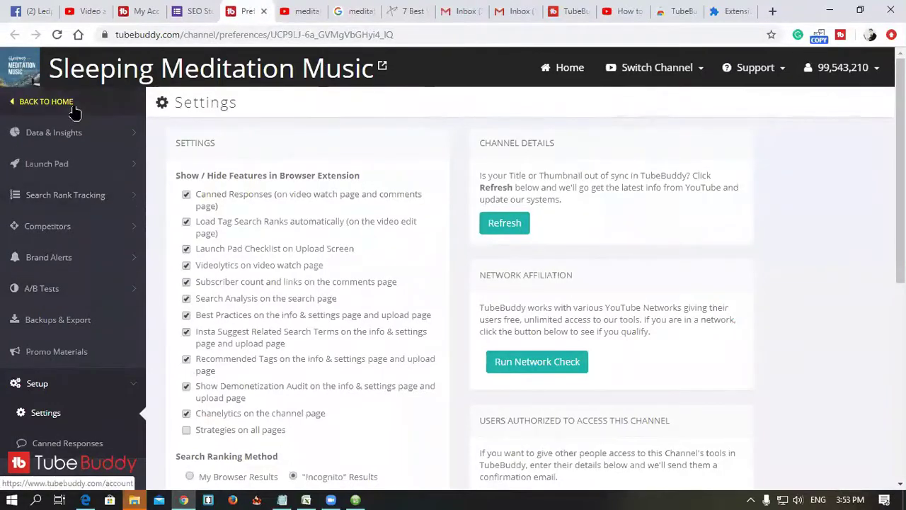
{"action": "scroll", "coordinate": [77, 283], "scroll_direction": "down", "scroll_amount": 5}
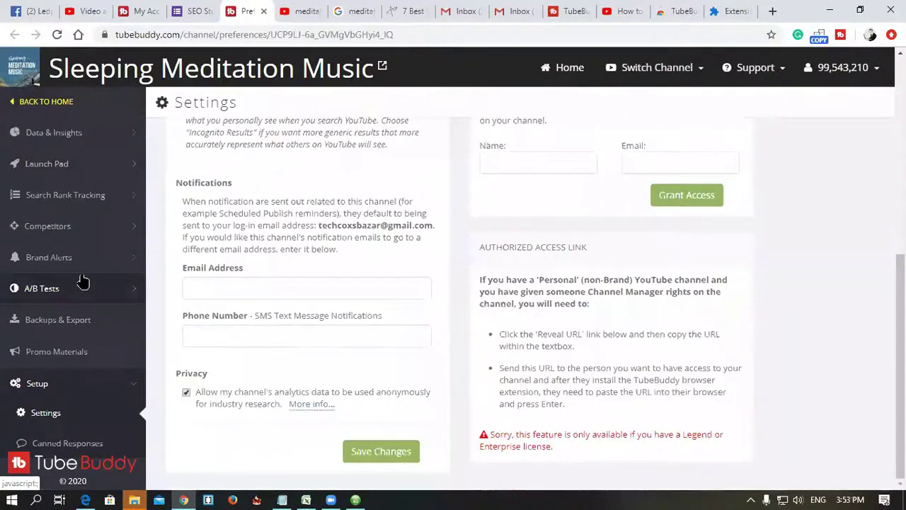
{"action": "scroll", "coordinate": [83, 196], "scroll_direction": "up", "scroll_amount": 4}
{"action": "scroll", "coordinate": [81, 159], "scroll_direction": "up", "scroll_amount": 2}
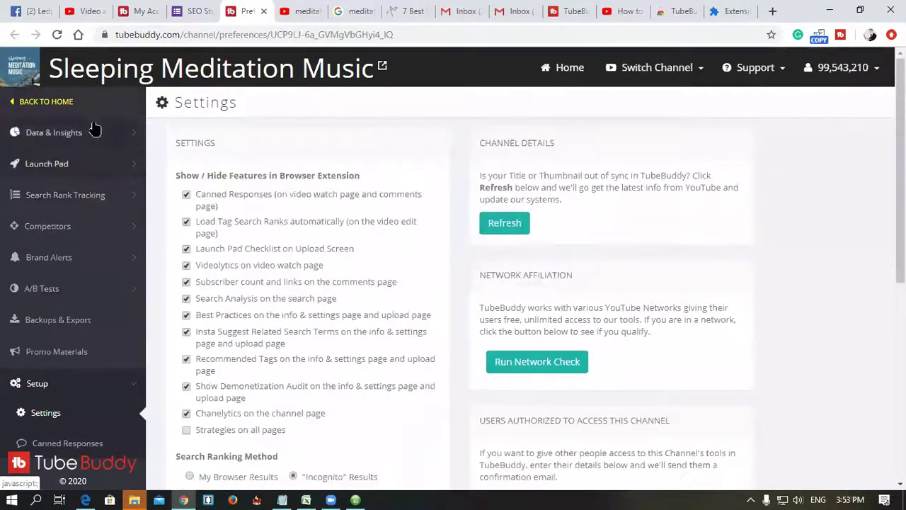
{"action": "left_click", "coordinate": [91, 130]}
{"action": "scroll", "coordinate": [55, 283], "scroll_direction": "down", "scroll_amount": 2}
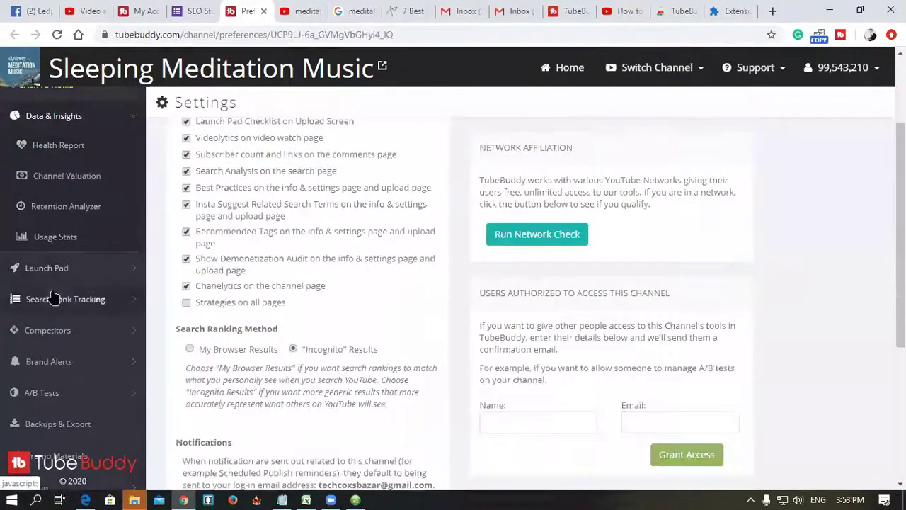
{"action": "left_click", "coordinate": [85, 301]}
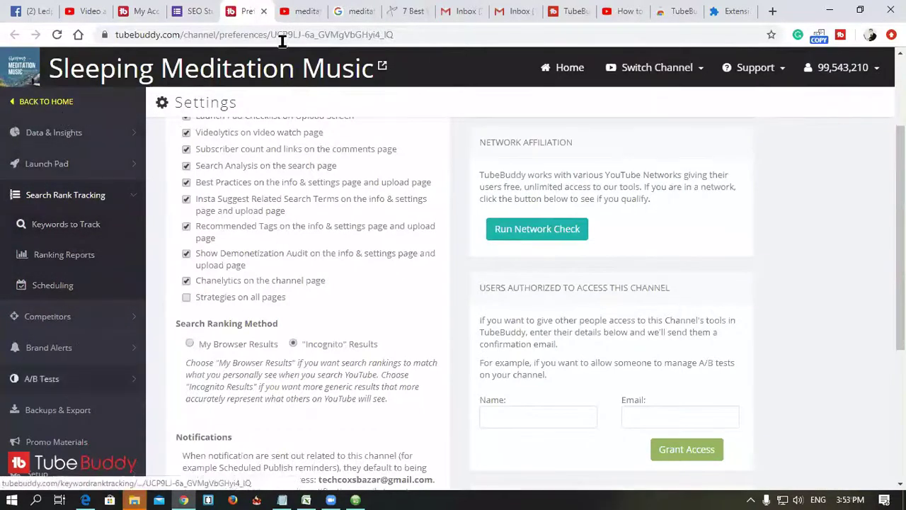
Compare plan features on tubebuddy.com/pricing, then return to the TubeBuddy account Home
{"action": "left_click", "coordinate": [575, 9]}
{"action": "scroll", "coordinate": [390, 259], "scroll_direction": "down", "scroll_amount": 3}
{"action": "scroll", "coordinate": [297, 226], "scroll_direction": "down", "scroll_amount": 3}
{"action": "scroll", "coordinate": [395, 208], "scroll_direction": "down", "scroll_amount": 1}
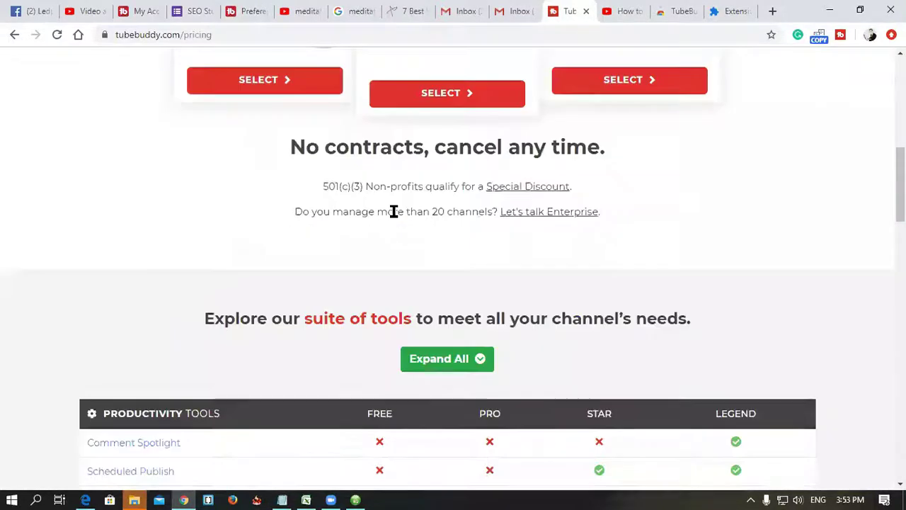
{"action": "scroll", "coordinate": [305, 184], "scroll_direction": "down", "scroll_amount": 5}
{"action": "scroll", "coordinate": [212, 156], "scroll_direction": "up", "scroll_amount": 2}
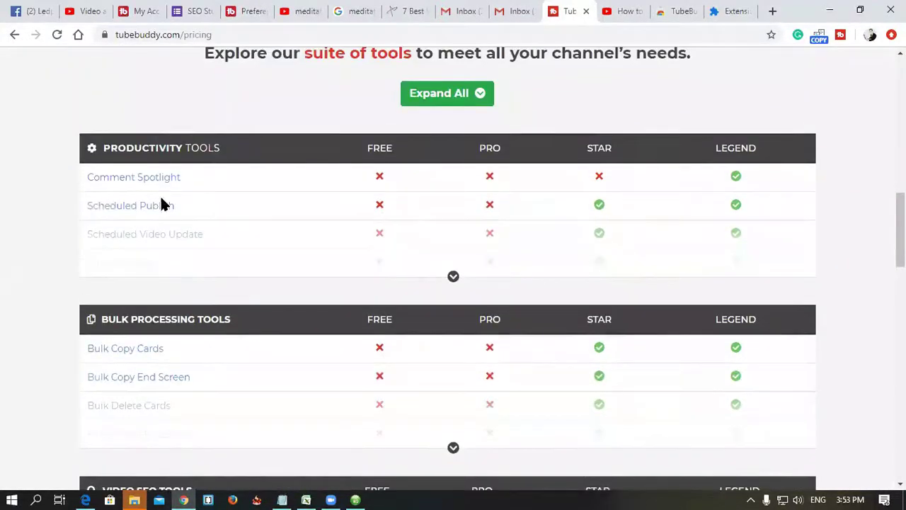
{"action": "scroll", "coordinate": [157, 340], "scroll_direction": "down", "scroll_amount": 2}
{"action": "scroll", "coordinate": [154, 347], "scroll_direction": "down", "scroll_amount": 2}
{"action": "scroll", "coordinate": [154, 347], "scroll_direction": "down", "scroll_amount": 1}
{"action": "scroll", "coordinate": [157, 350], "scroll_direction": "down", "scroll_amount": 2}
{"action": "scroll", "coordinate": [157, 350], "scroll_direction": "down", "scroll_amount": 1}
{"action": "scroll", "coordinate": [165, 375], "scroll_direction": "down", "scroll_amount": 1}
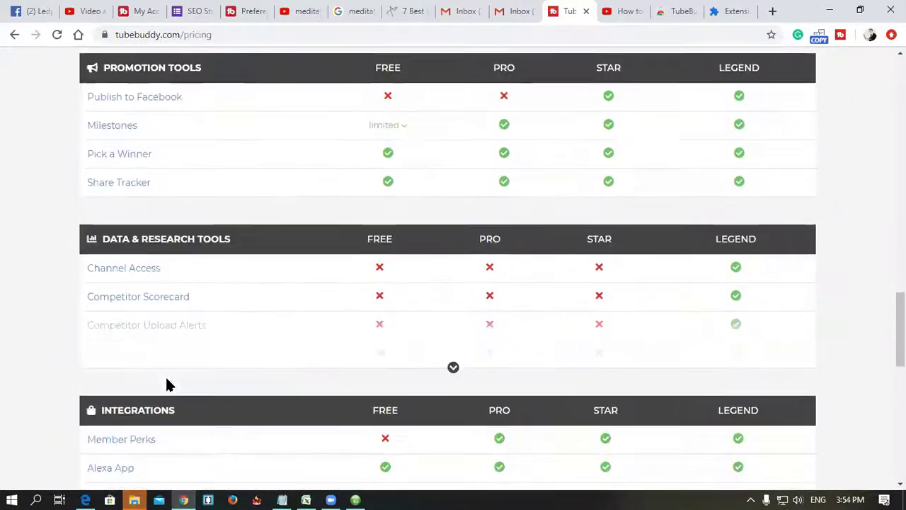
{"action": "scroll", "coordinate": [352, 317], "scroll_direction": "down", "scroll_amount": 2}
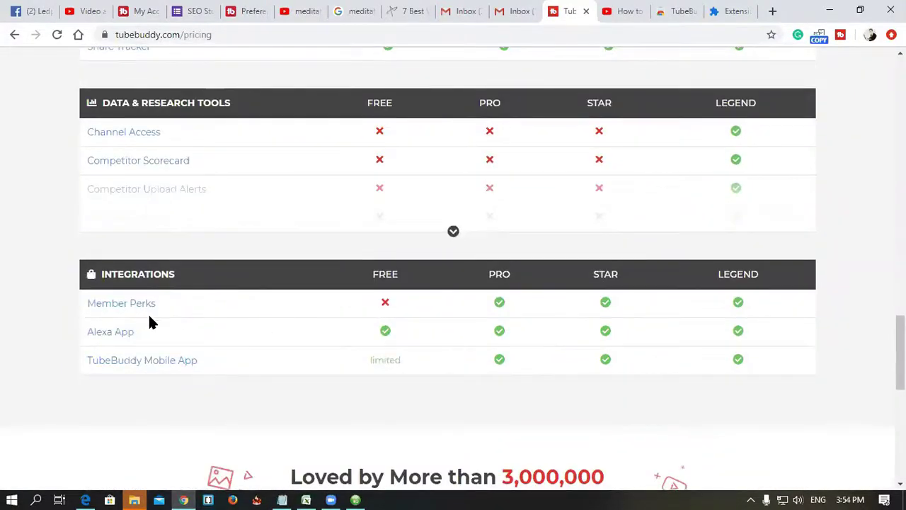
{"action": "scroll", "coordinate": [525, 315], "scroll_direction": "up", "scroll_amount": 4}
{"action": "scroll", "coordinate": [417, 283], "scroll_direction": "up", "scroll_amount": 4}
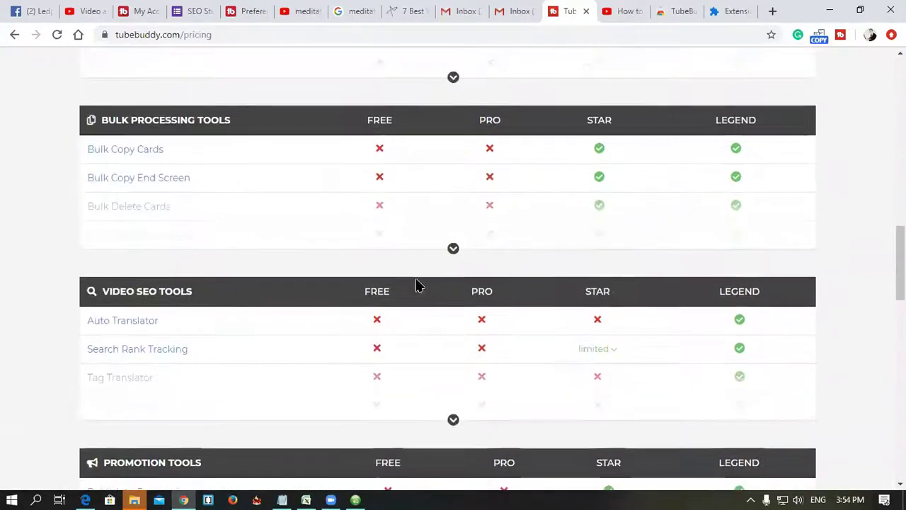
{"action": "scroll", "coordinate": [385, 196], "scroll_direction": "up", "scroll_amount": 3}
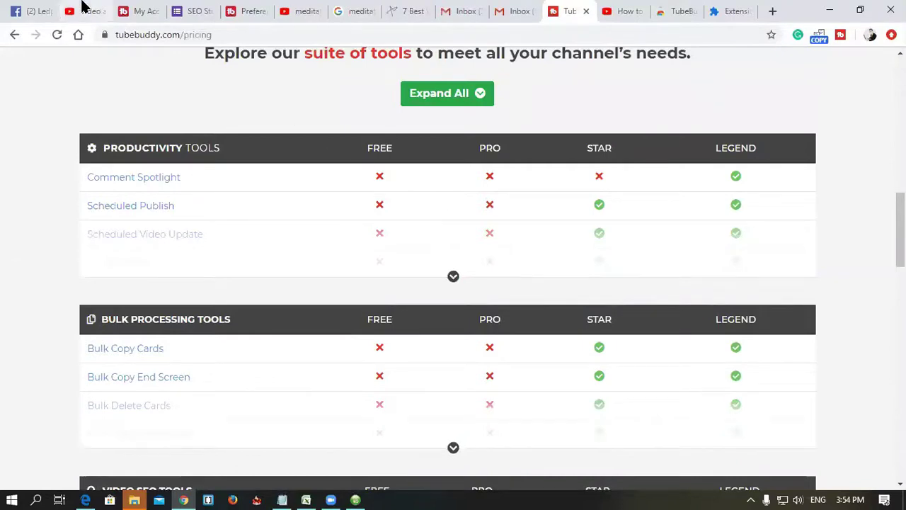
{"action": "left_click", "coordinate": [71, 10]}
{"action": "left_click", "coordinate": [145, 9]}
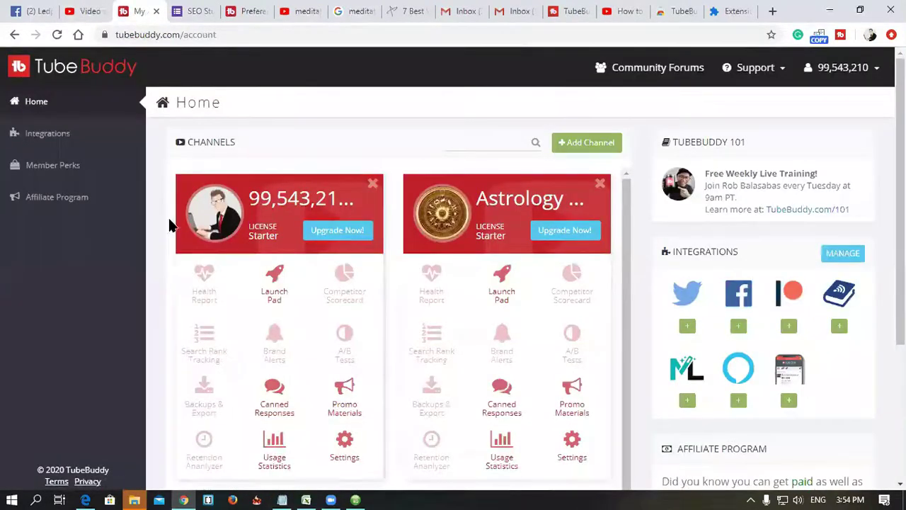
{"action": "left_click", "coordinate": [77, 8]}
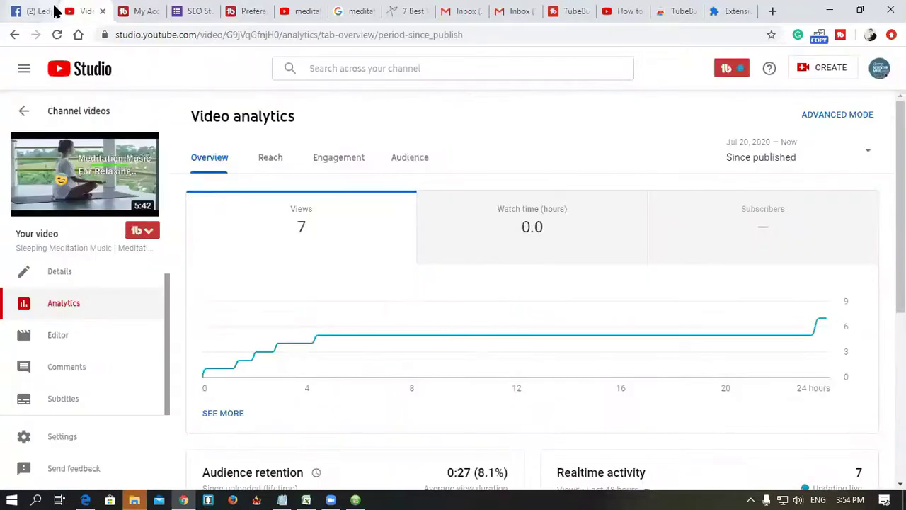
{"action": "scroll", "coordinate": [132, 238], "scroll_direction": "down", "scroll_amount": 2}
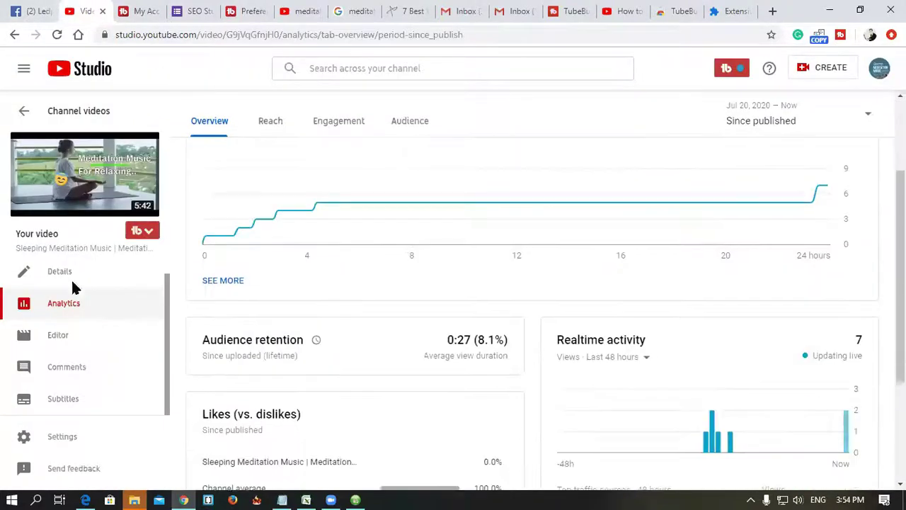
{"action": "left_click", "coordinate": [145, 230]}
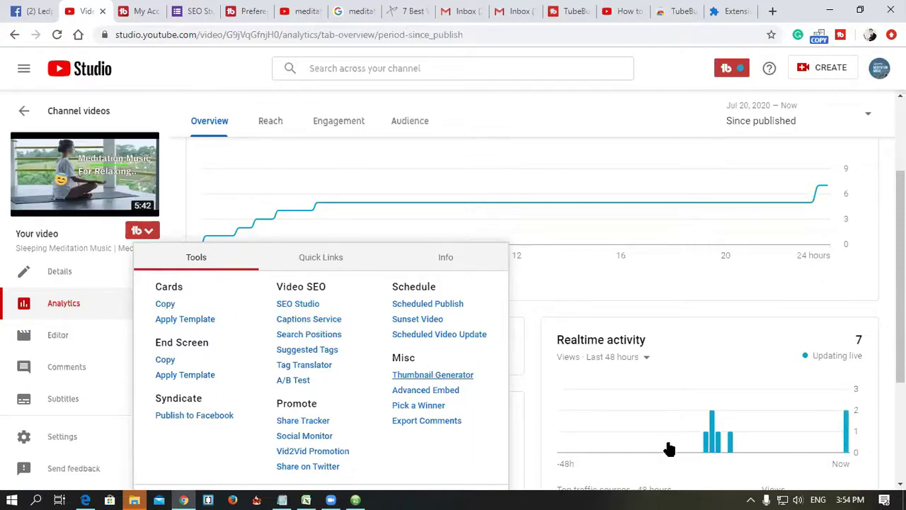
{"action": "left_click", "coordinate": [432, 374]}
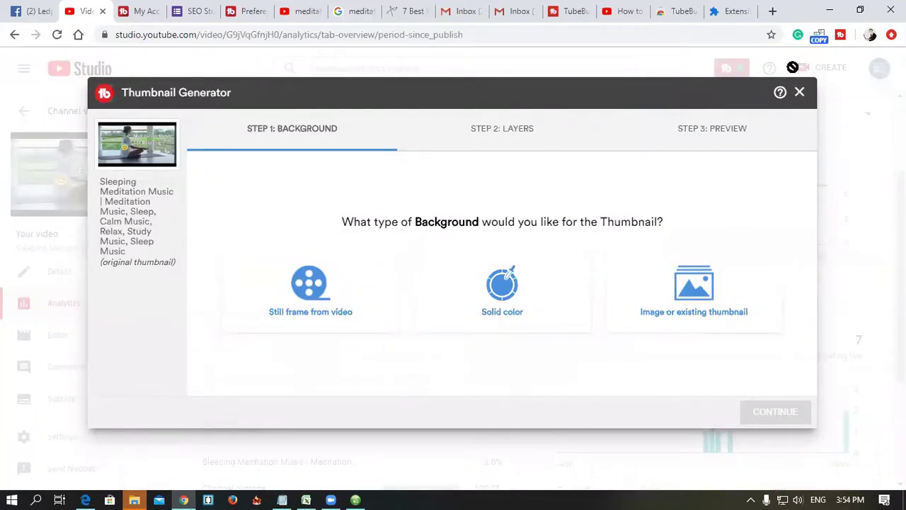
{"action": "left_click", "coordinate": [804, 93]}
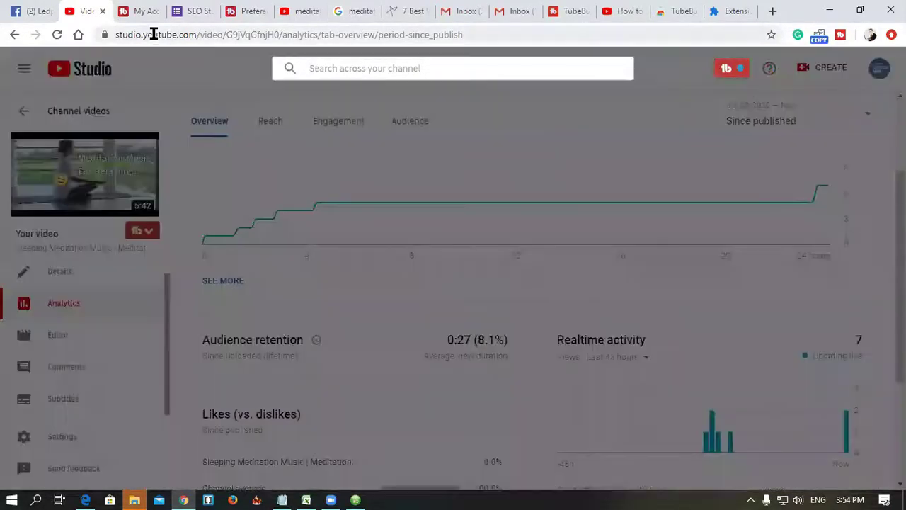
Go to the youtube.com home page
{"action": "left_click", "coordinate": [153, 35]}
{"action": "type", "text": "you"}
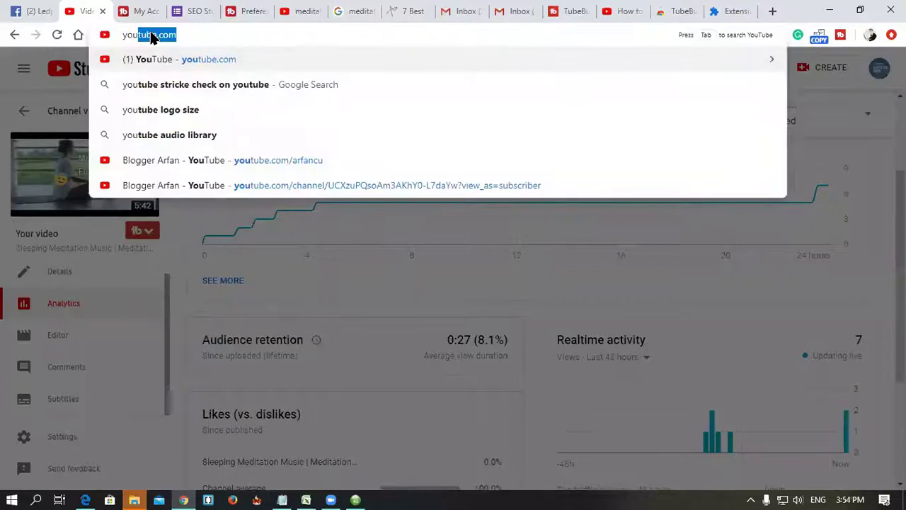
{"action": "left_click", "coordinate": [285, 59]}
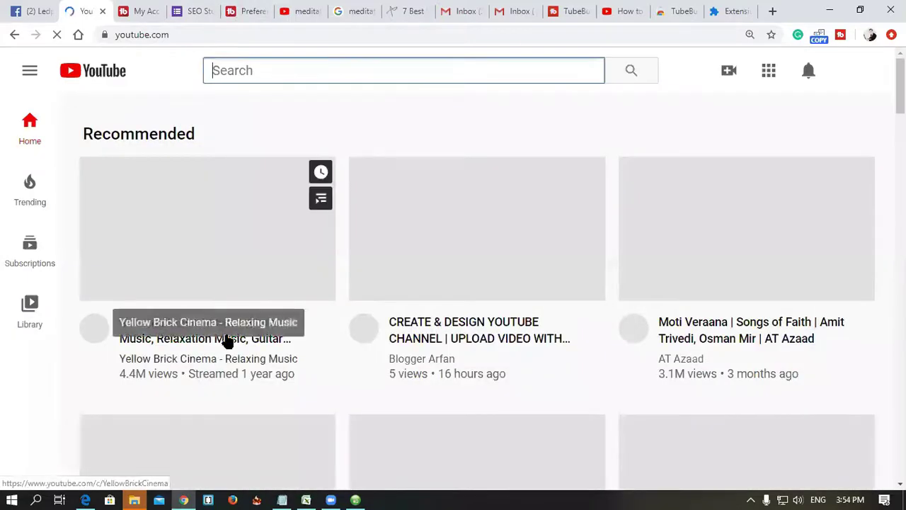
Open the relaxing guitar video, move to the Tibetan Music video, and pause it at 0:05
{"action": "left_click", "coordinate": [228, 341]}
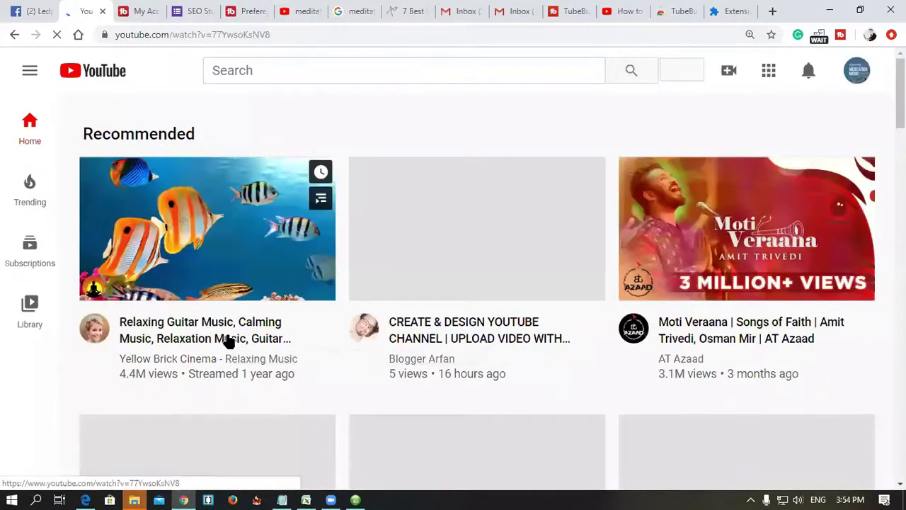
{"action": "scroll", "coordinate": [453, 220], "scroll_direction": "down", "scroll_amount": 4}
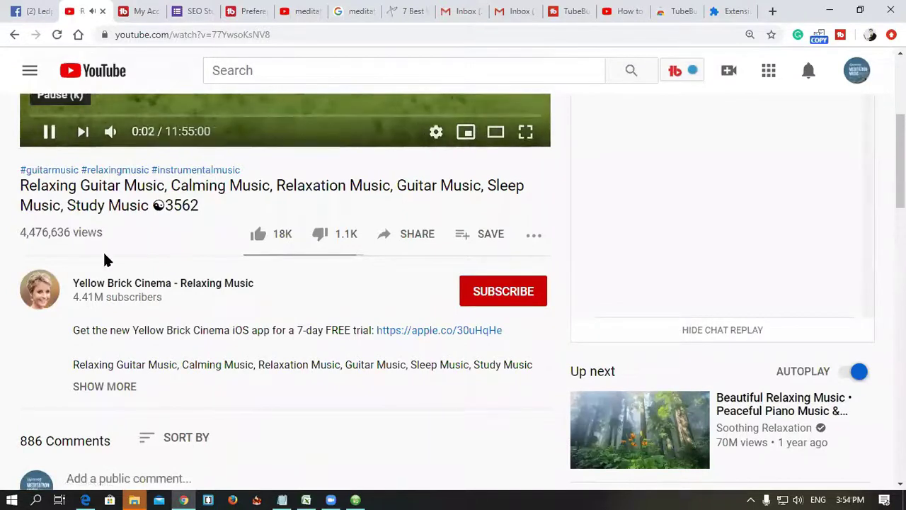
{"action": "scroll", "coordinate": [41, 289], "scroll_direction": "up", "scroll_amount": 2}
{"action": "scroll", "coordinate": [798, 282], "scroll_direction": "down", "scroll_amount": 2}
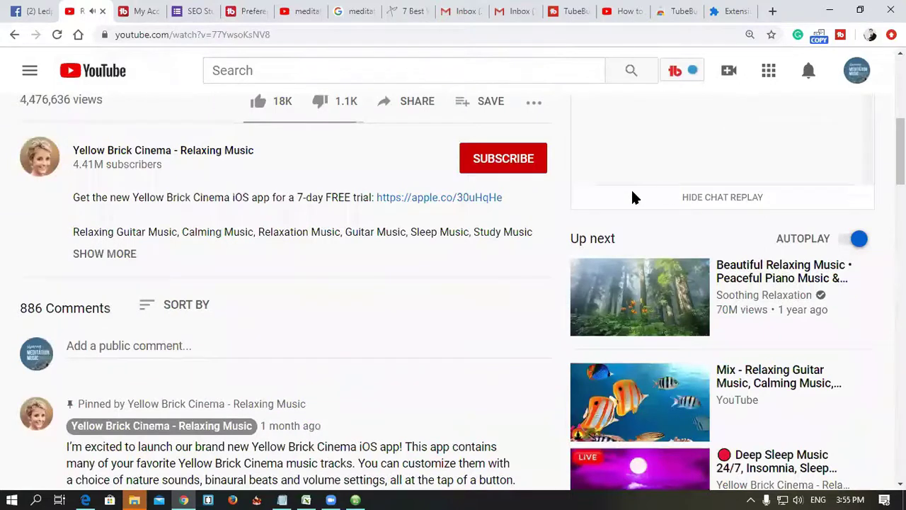
{"action": "scroll", "coordinate": [637, 213], "scroll_direction": "up", "scroll_amount": 4}
{"action": "scroll", "coordinate": [703, 198], "scroll_direction": "down", "scroll_amount": 5}
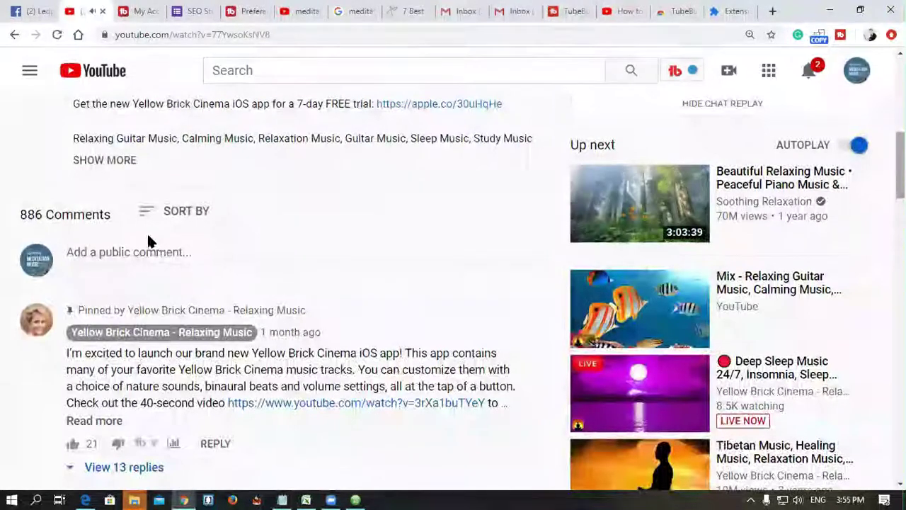
{"action": "scroll", "coordinate": [157, 306], "scroll_direction": "up", "scroll_amount": 1}
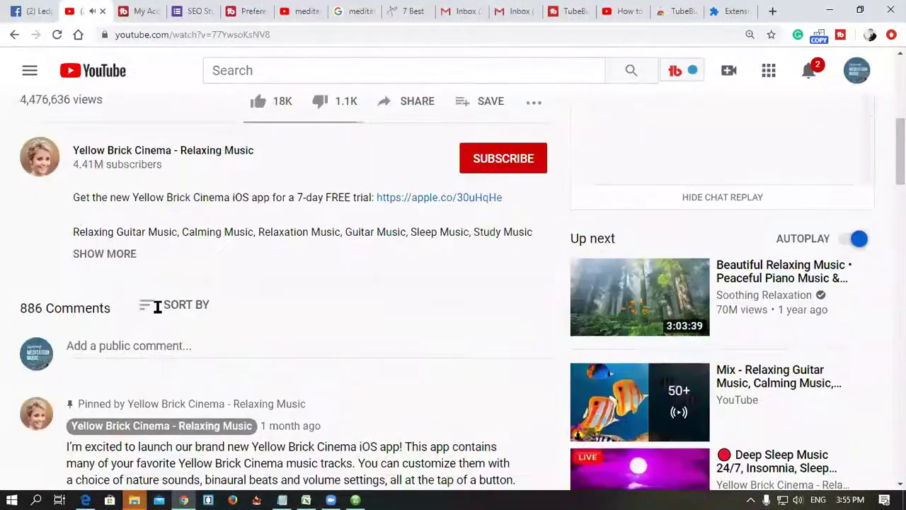
{"action": "scroll", "coordinate": [370, 276], "scroll_direction": "up", "scroll_amount": 1}
{"action": "scroll", "coordinate": [333, 307], "scroll_direction": "down", "scroll_amount": 2}
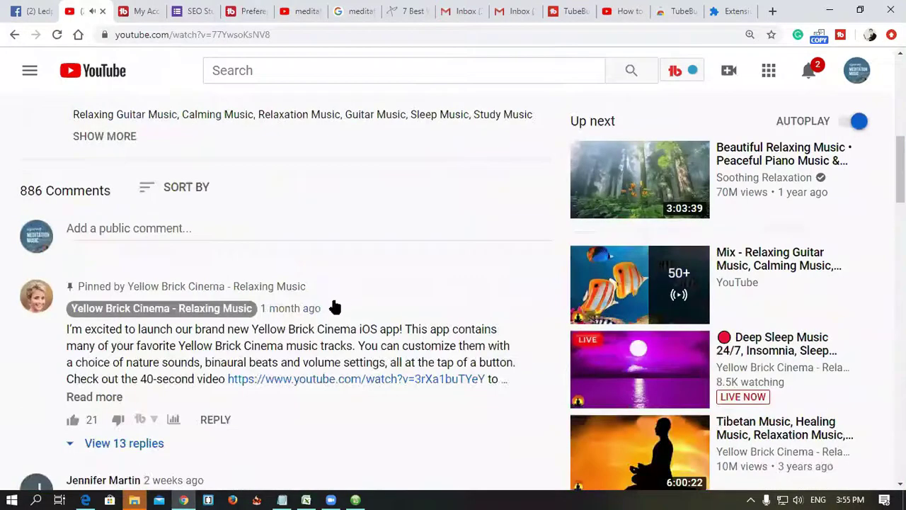
{"action": "scroll", "coordinate": [764, 255], "scroll_direction": "down", "scroll_amount": 3}
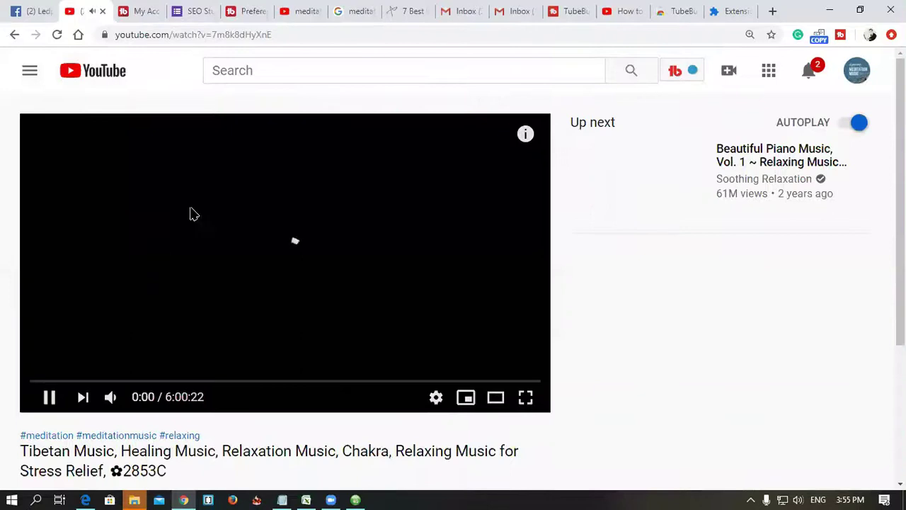
{"action": "scroll", "coordinate": [99, 298], "scroll_direction": "down", "scroll_amount": 2}
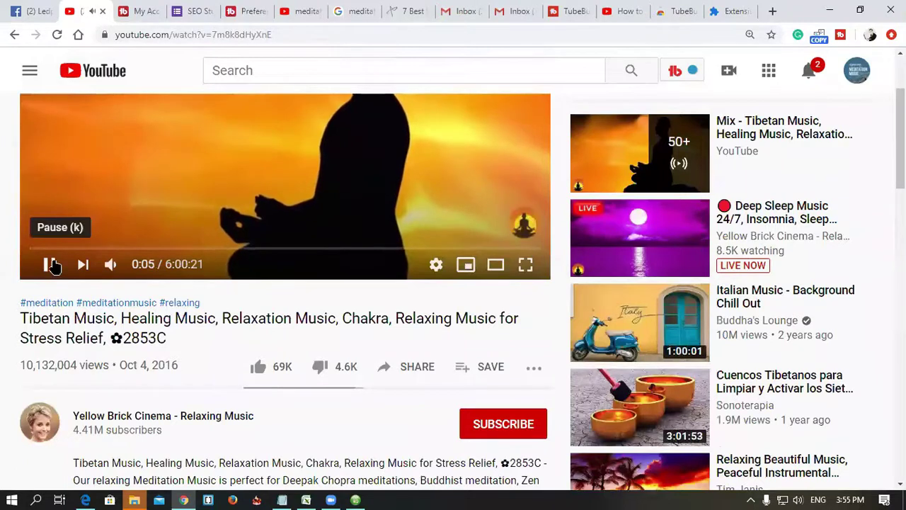
{"action": "left_click", "coordinate": [49, 267]}
{"action": "scroll", "coordinate": [733, 85], "scroll_direction": "up", "scroll_amount": 2}
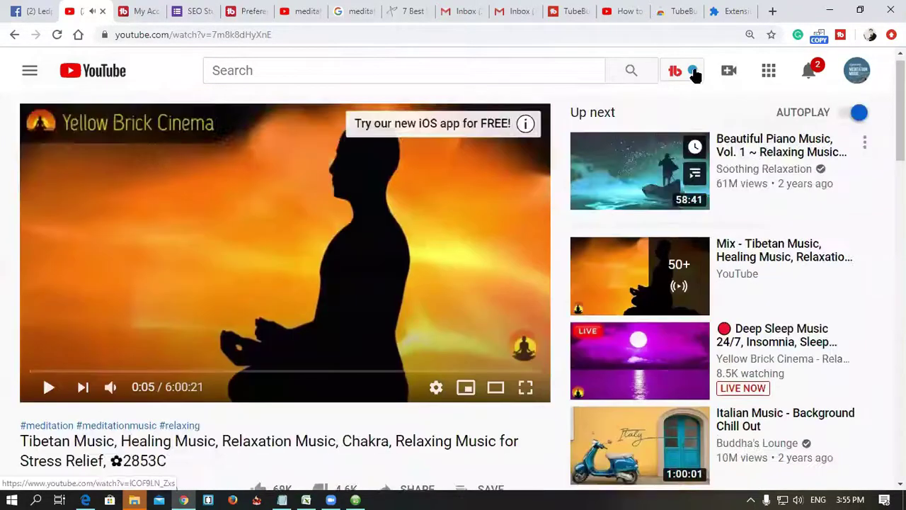
Show TubeBuddy's Popular Tools & Features, scroll to Videolytics, and follow its watch-page link
{"action": "scroll", "coordinate": [689, 76], "scroll_direction": "up", "scroll_amount": 1}
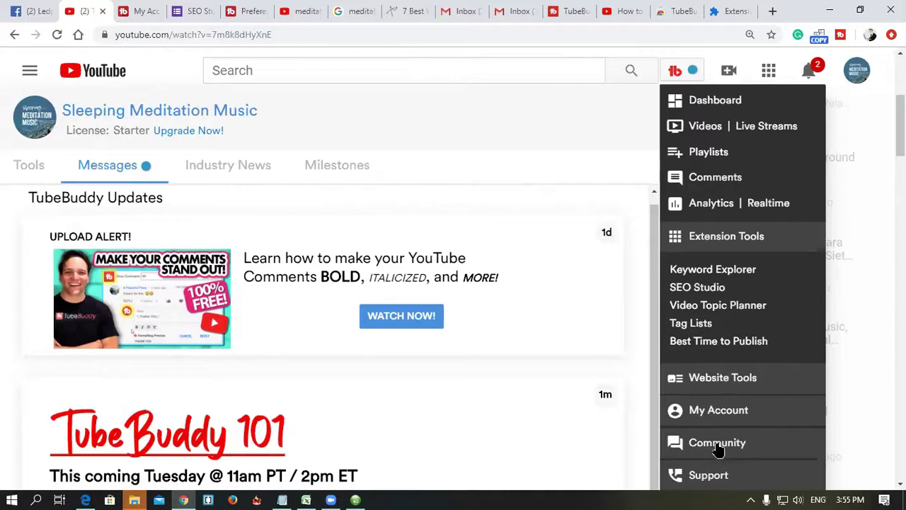
{"action": "left_click", "coordinate": [29, 167]}
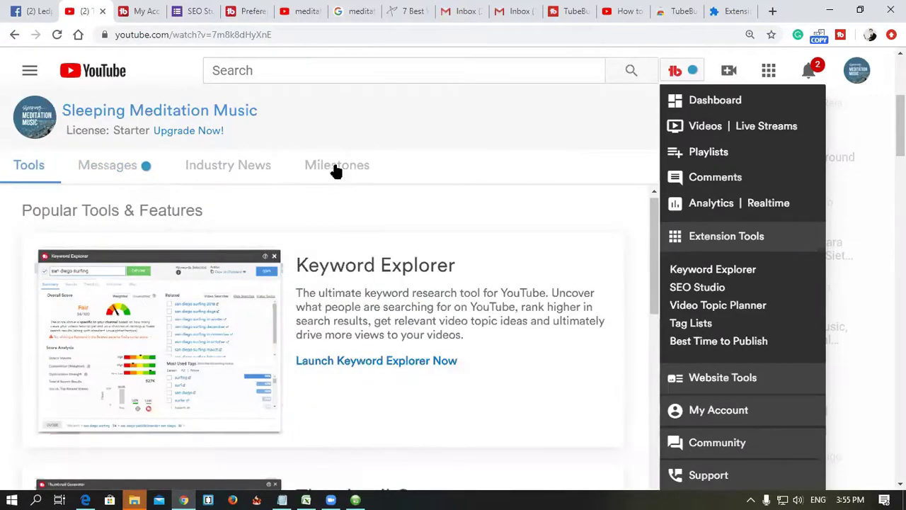
{"action": "scroll", "coordinate": [384, 318], "scroll_direction": "down", "scroll_amount": 3}
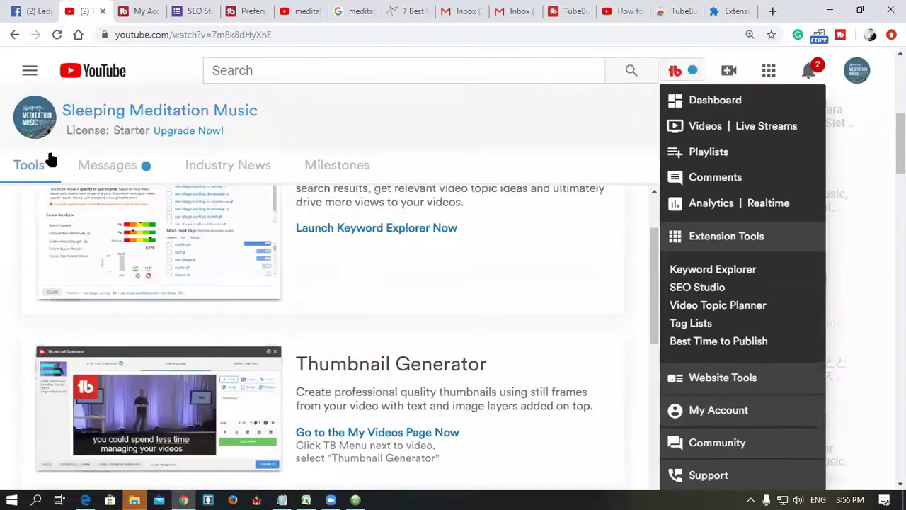
{"action": "scroll", "coordinate": [51, 162], "scroll_direction": "down", "scroll_amount": 1}
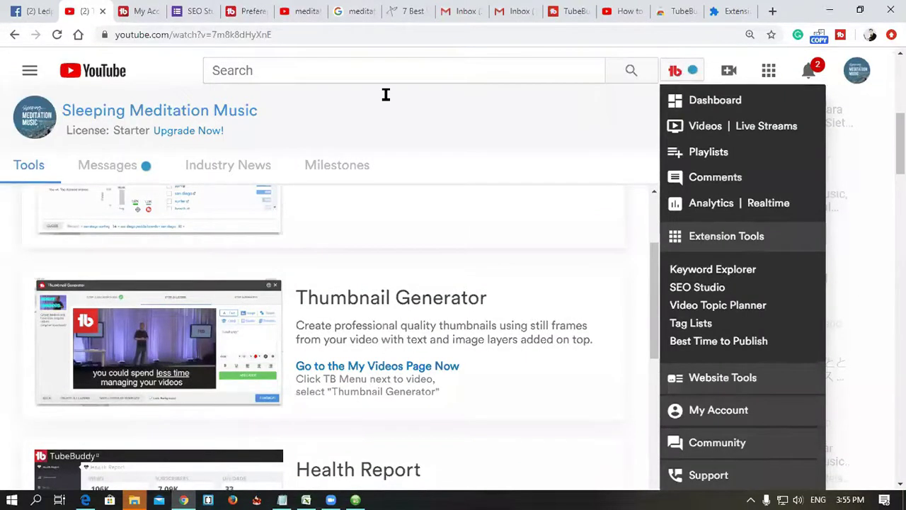
{"action": "scroll", "coordinate": [319, 304], "scroll_direction": "down", "scroll_amount": 2}
{"action": "scroll", "coordinate": [318, 298], "scroll_direction": "down", "scroll_amount": 2}
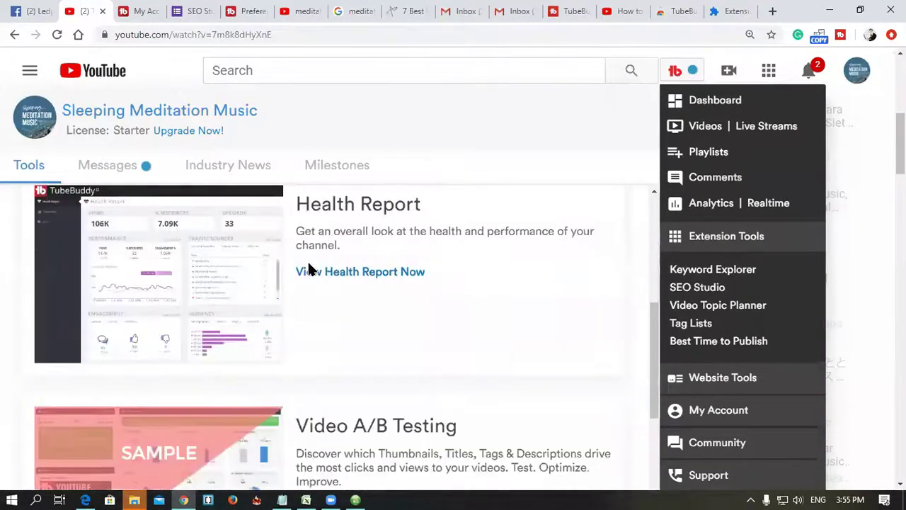
{"action": "scroll", "coordinate": [347, 303], "scroll_direction": "down", "scroll_amount": 2}
{"action": "scroll", "coordinate": [333, 304], "scroll_direction": "down", "scroll_amount": 2}
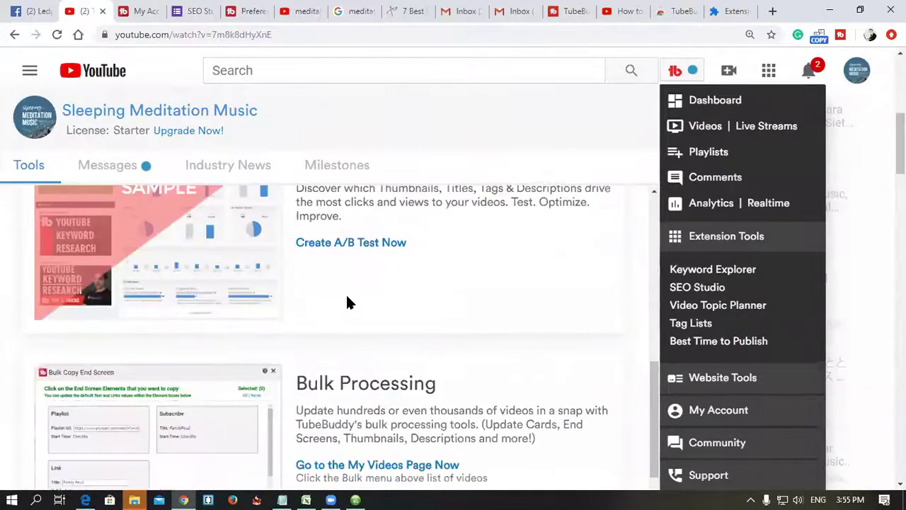
{"action": "scroll", "coordinate": [353, 306], "scroll_direction": "down", "scroll_amount": 5}
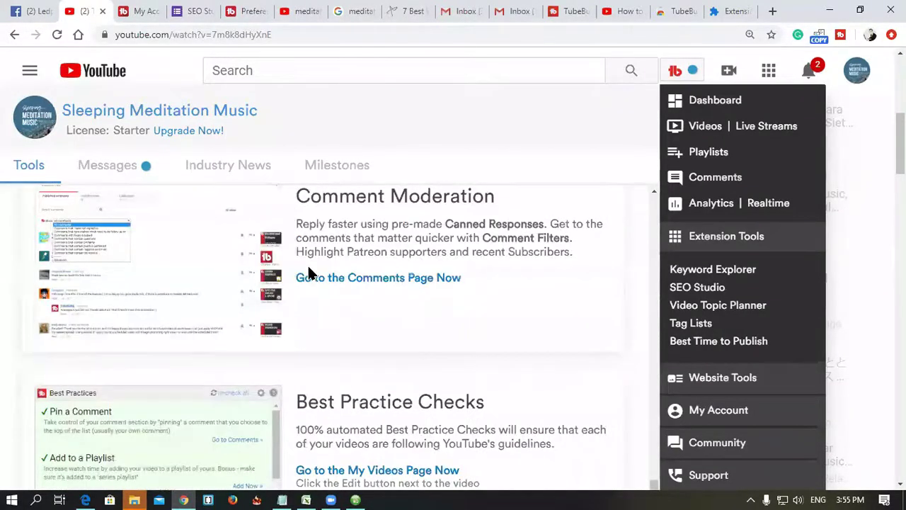
{"action": "scroll", "coordinate": [360, 283], "scroll_direction": "down", "scroll_amount": 3}
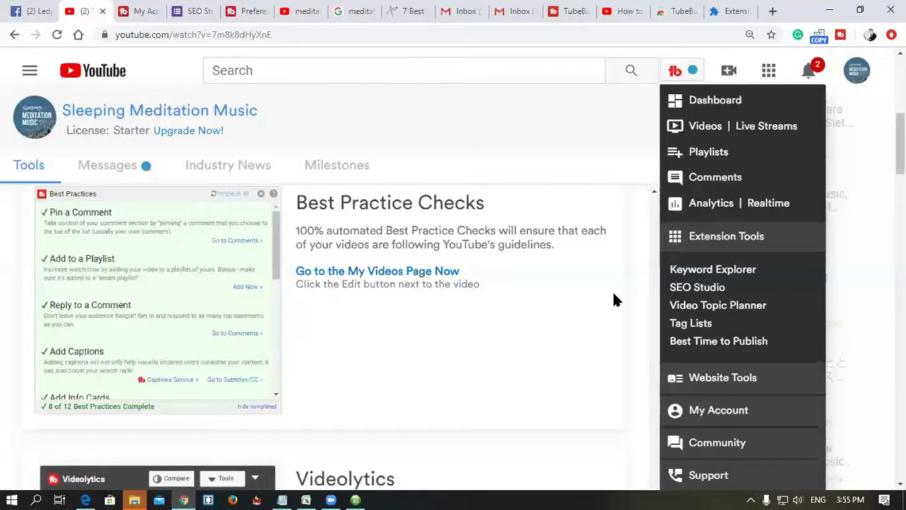
{"action": "scroll", "coordinate": [339, 388], "scroll_direction": "down", "scroll_amount": 2}
{"action": "scroll", "coordinate": [339, 269], "scroll_direction": "down", "scroll_amount": 1}
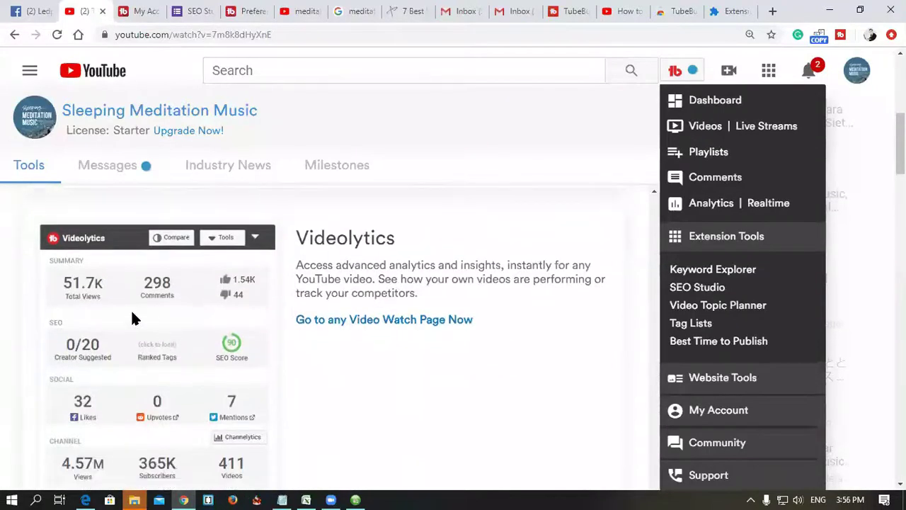
{"action": "left_click", "coordinate": [381, 328]}
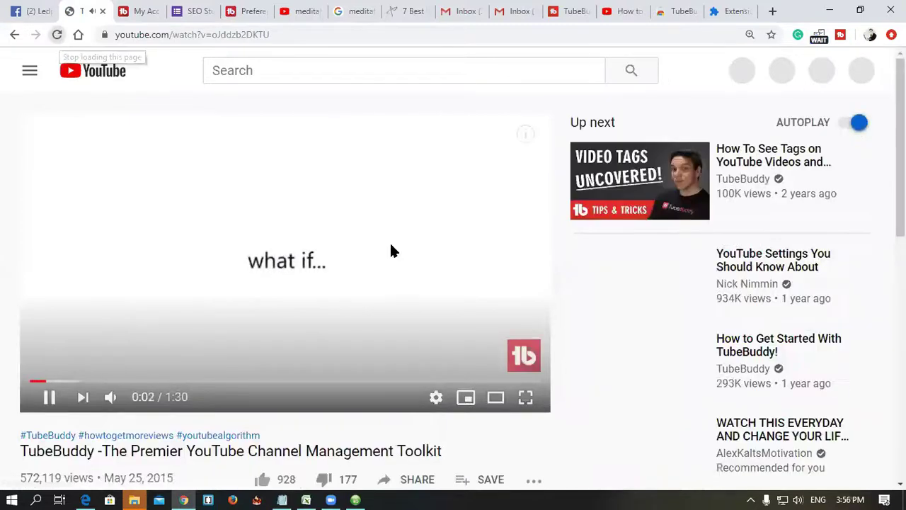
Open the TubeBuddy channel page and browse down through its content
{"action": "scroll", "coordinate": [126, 264], "scroll_direction": "down", "scroll_amount": 3}
{"action": "left_click", "coordinate": [100, 263]}
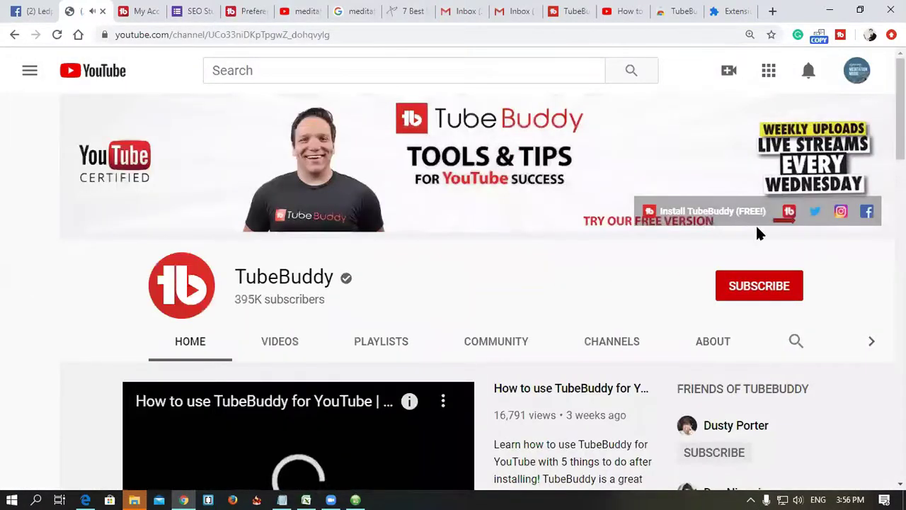
{"action": "scroll", "coordinate": [755, 223], "scroll_direction": "down", "scroll_amount": 3}
{"action": "scroll", "coordinate": [522, 219], "scroll_direction": "up", "scroll_amount": 2}
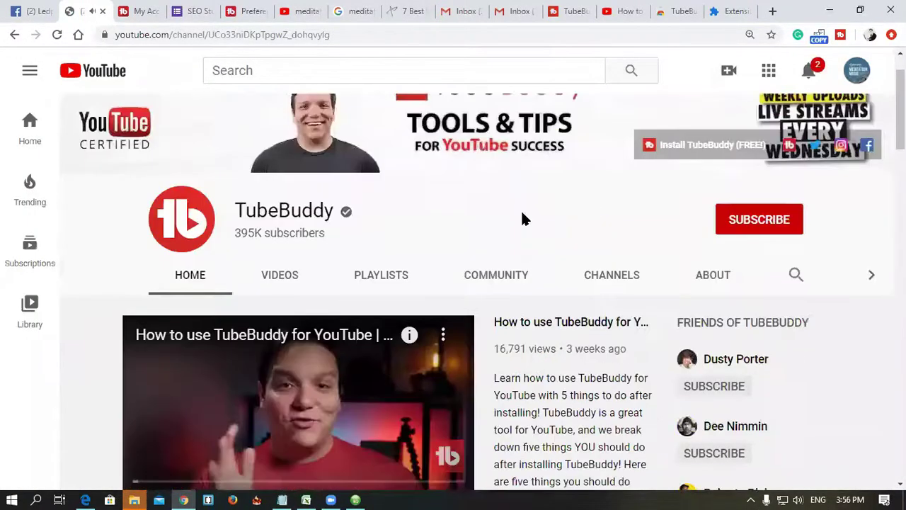
{"action": "scroll", "coordinate": [482, 233], "scroll_direction": "down", "scroll_amount": 1}
{"action": "scroll", "coordinate": [637, 289], "scroll_direction": "down", "scroll_amount": 1}
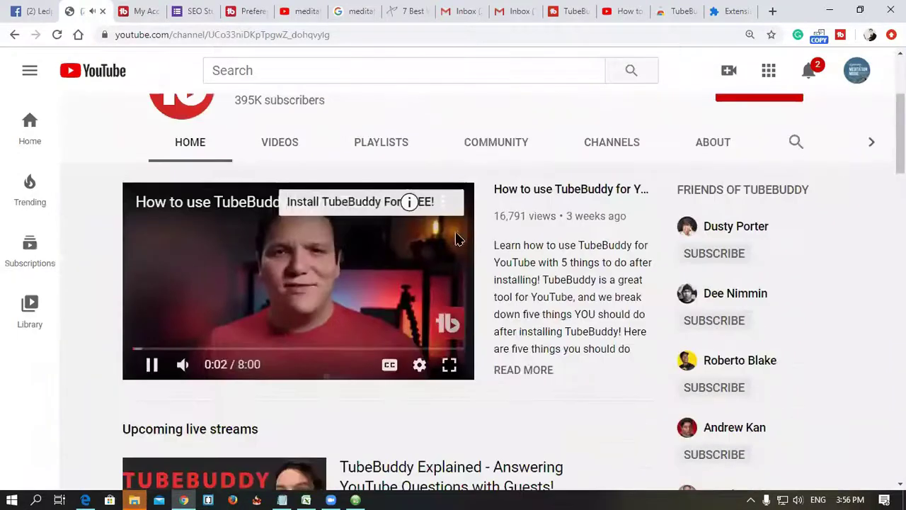
Play the featured 'How to use TubeBuddy for YouTube' video, pause at 0:05, and view the comments
{"action": "left_click", "coordinate": [572, 193]}
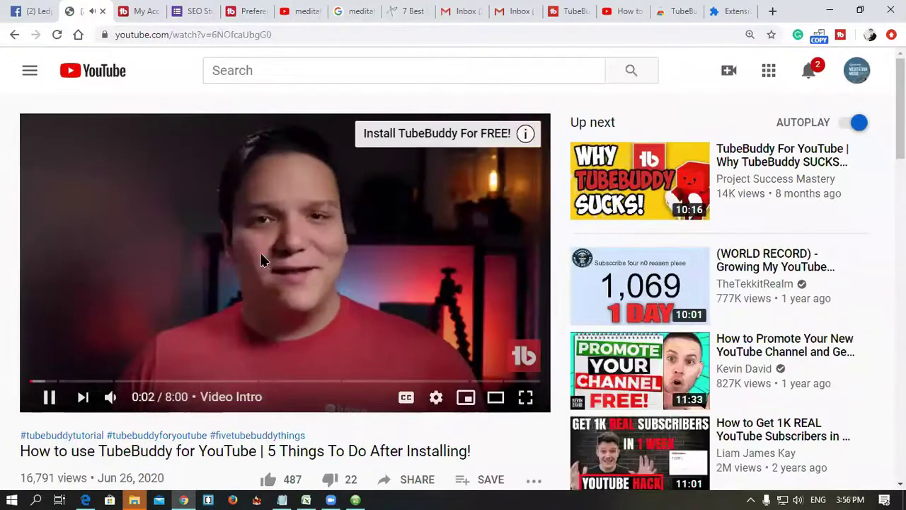
{"action": "scroll", "coordinate": [188, 339], "scroll_direction": "down", "scroll_amount": 2}
{"action": "left_click", "coordinate": [49, 263]}
{"action": "scroll", "coordinate": [729, 205], "scroll_direction": "up", "scroll_amount": 2}
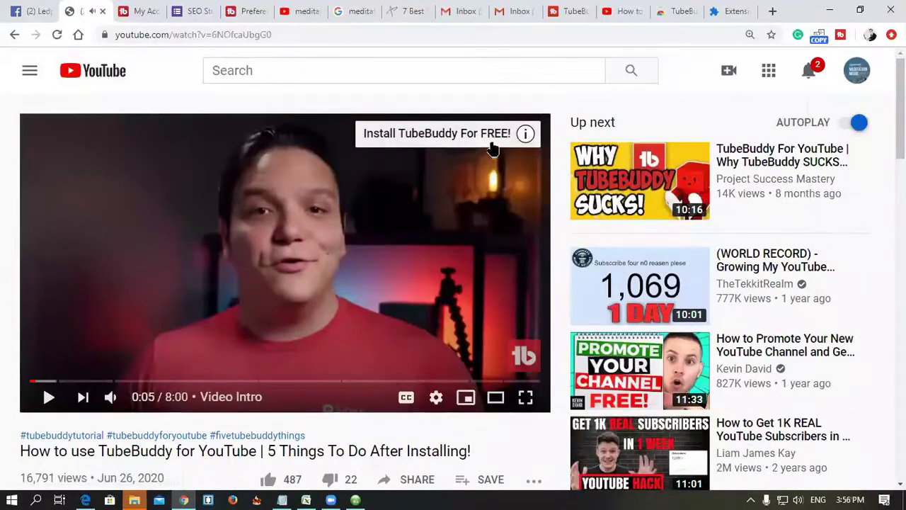
{"action": "scroll", "coordinate": [422, 234], "scroll_direction": "down", "scroll_amount": 4}
{"action": "scroll", "coordinate": [422, 234], "scroll_direction": "down", "scroll_amount": 6}
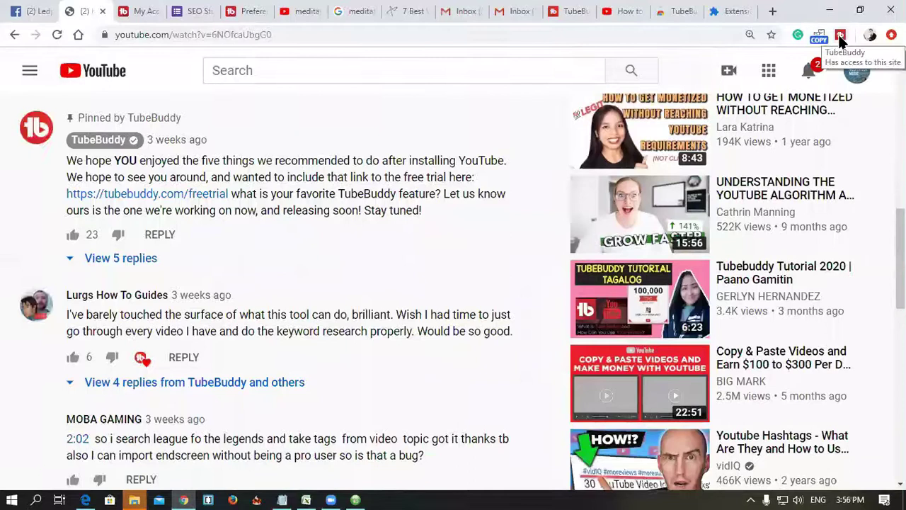
{"action": "right_click", "coordinate": [841, 36]}
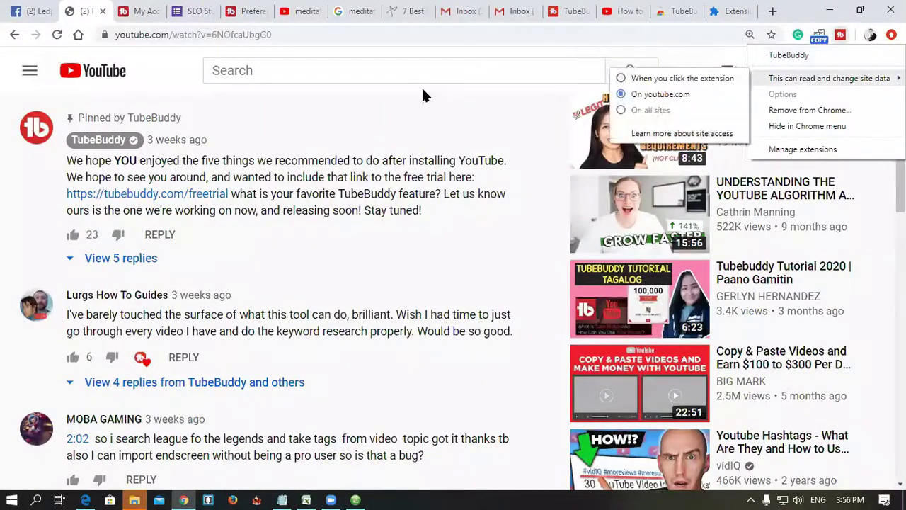
{"action": "left_click", "coordinate": [418, 117]}
{"action": "scroll", "coordinate": [432, 135], "scroll_direction": "up", "scroll_amount": 4}
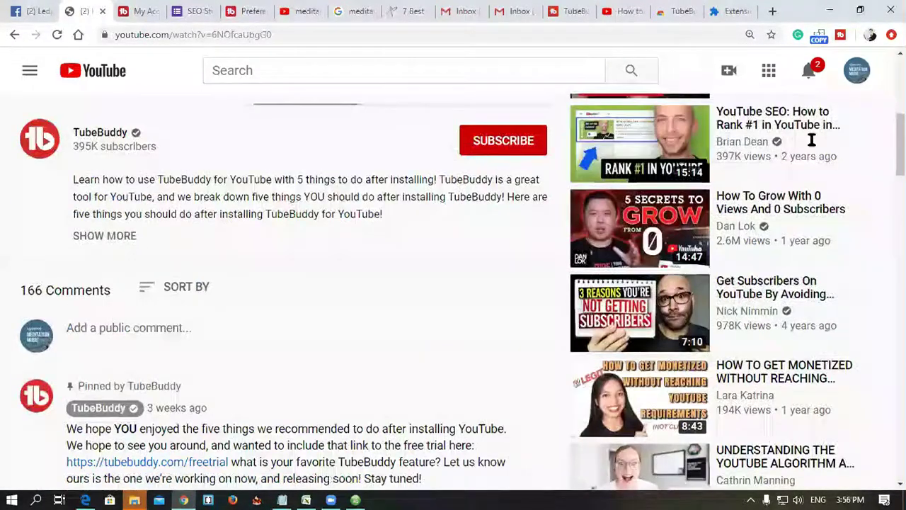
{"action": "scroll", "coordinate": [368, 213], "scroll_direction": "up", "scroll_amount": 5}
{"action": "scroll", "coordinate": [234, 241], "scroll_direction": "down", "scroll_amount": 6}
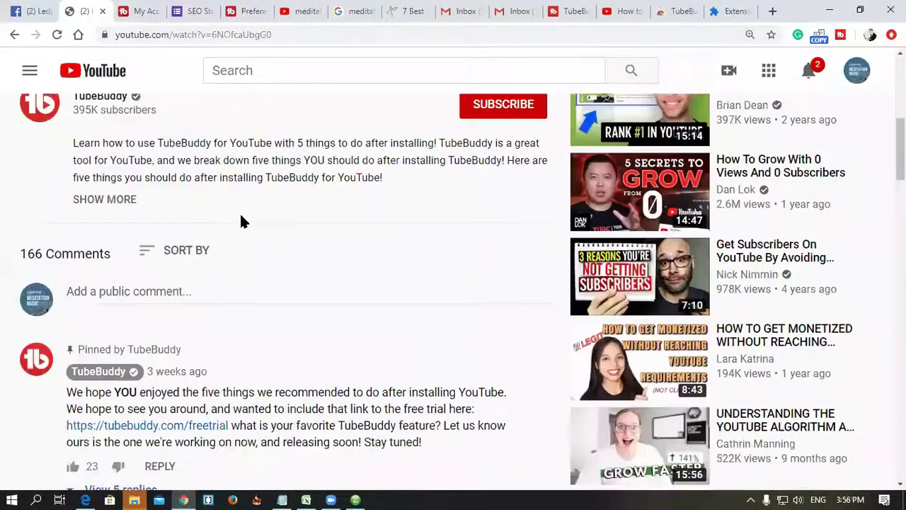
{"action": "scroll", "coordinate": [274, 140], "scroll_direction": "up", "scroll_amount": 3}
{"action": "scroll", "coordinate": [182, 262], "scroll_direction": "up", "scroll_amount": 4}
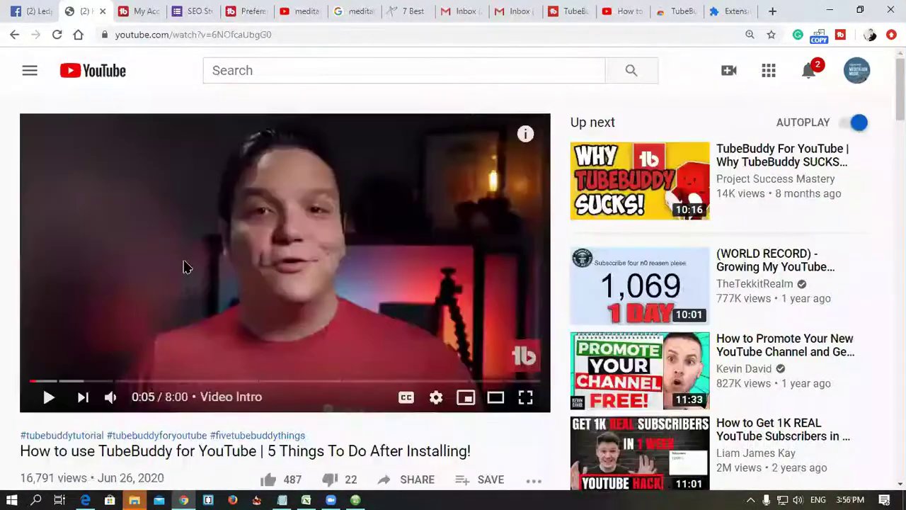
{"action": "scroll", "coordinate": [162, 182], "scroll_direction": "down", "scroll_amount": 2}
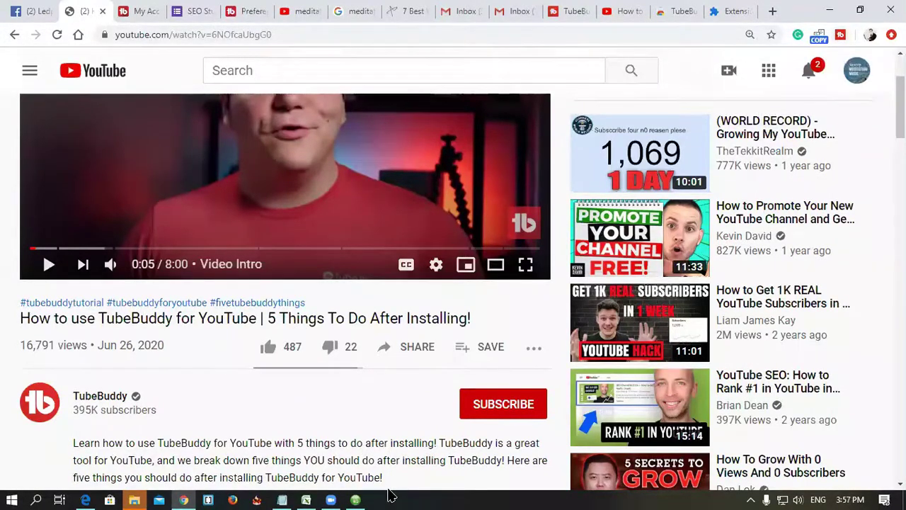
{"action": "left_click", "coordinate": [331, 498]}
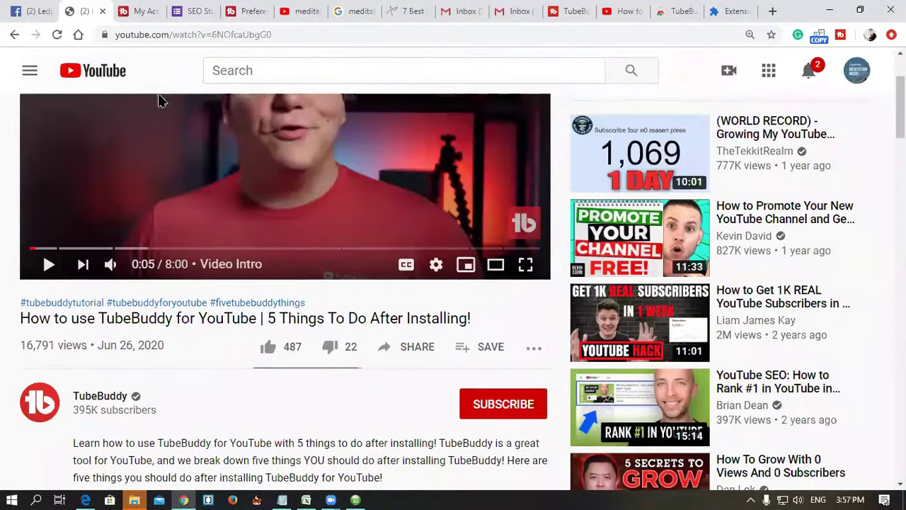
{"action": "scroll", "coordinate": [114, 164], "scroll_direction": "up", "scroll_amount": 1}
Go back past the TubeBuddy pages to the YouTube home feed
{"action": "scroll", "coordinate": [92, 85], "scroll_direction": "up", "scroll_amount": 2}
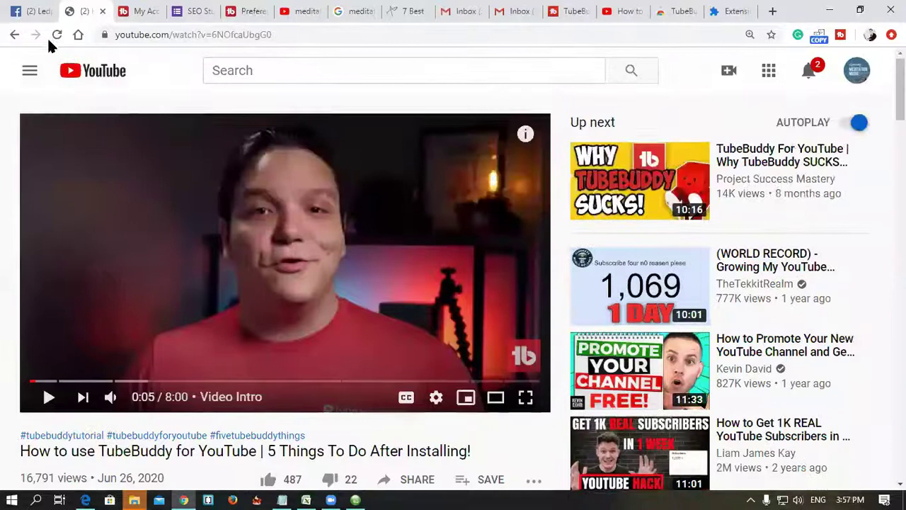
{"action": "left_click", "coordinate": [15, 34]}
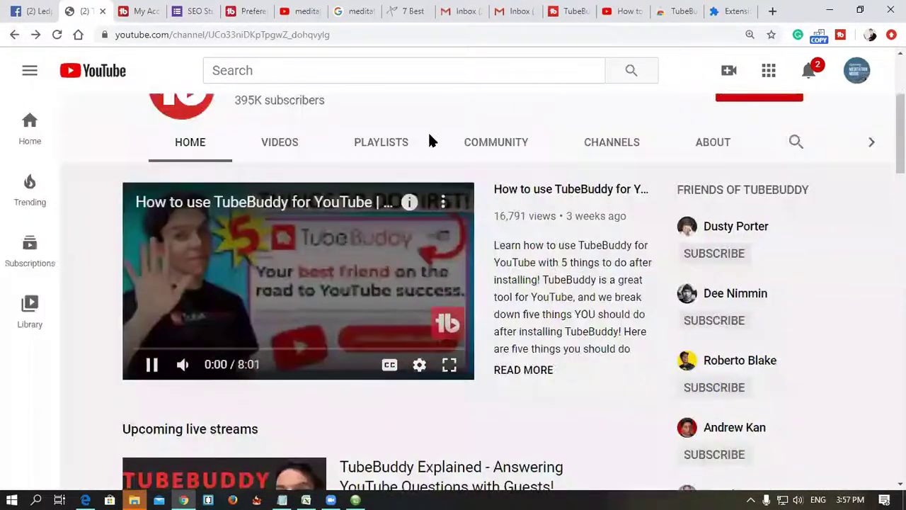
{"action": "left_click", "coordinate": [12, 36]}
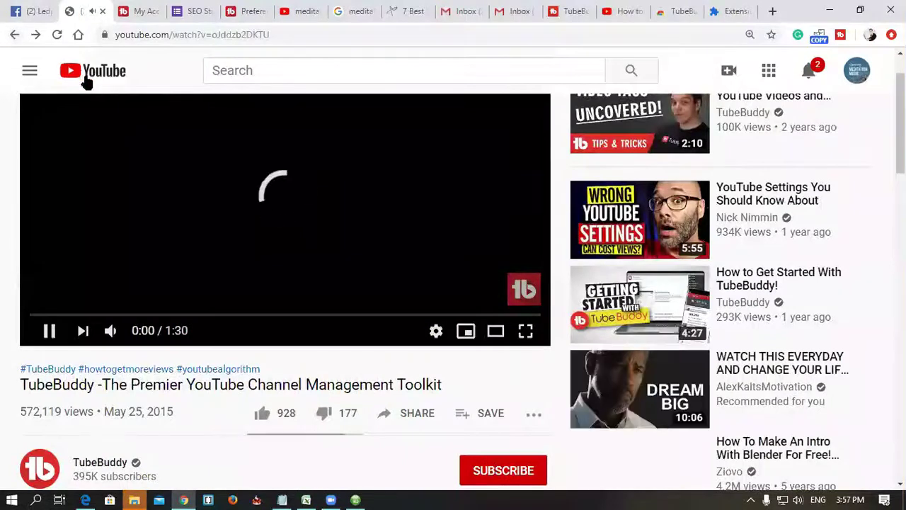
{"action": "left_click", "coordinate": [85, 76]}
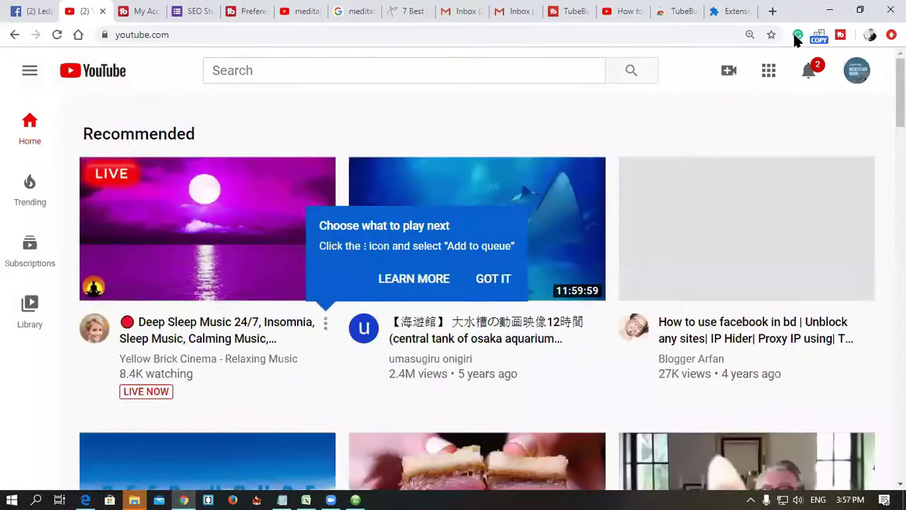
Open the 'How to use facebook in bd | Unblock any sites' video, pause at 0:01, and view the comments
{"action": "mouse_move", "coordinate": [558, 183]}
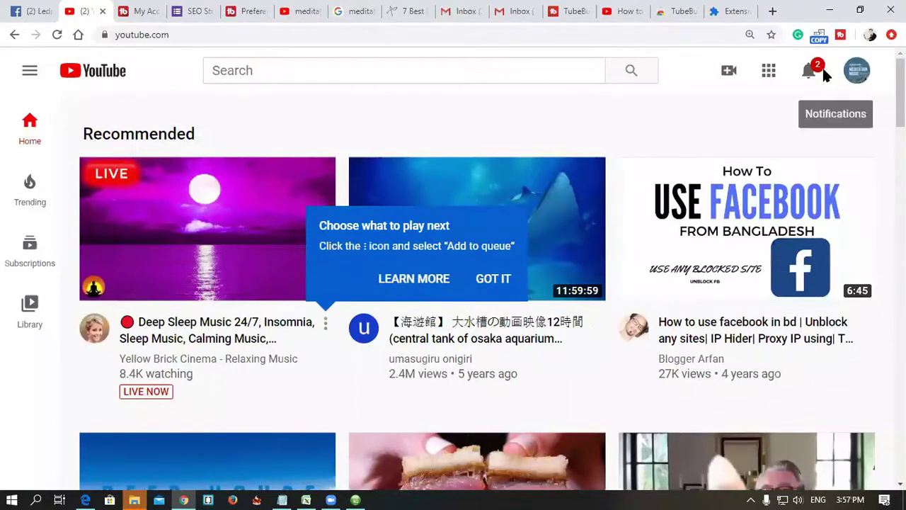
{"action": "left_click", "coordinate": [708, 330]}
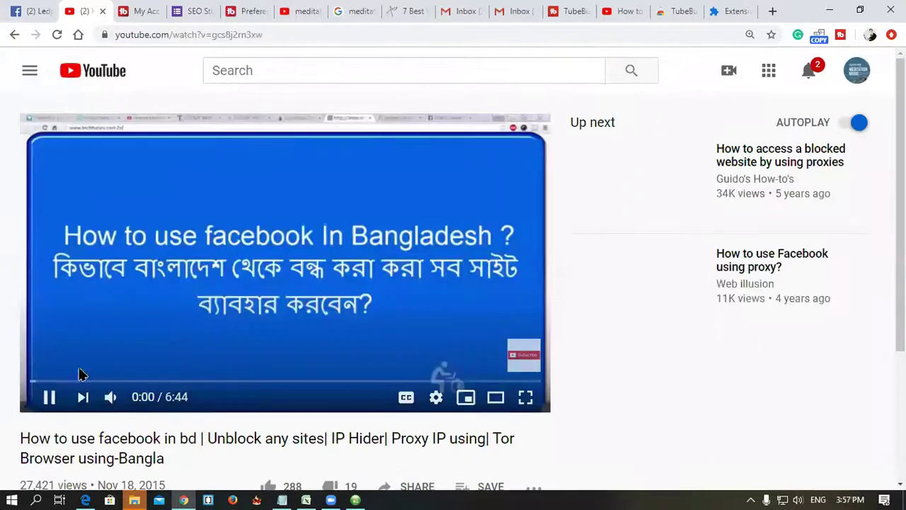
{"action": "left_click", "coordinate": [51, 403]}
{"action": "scroll", "coordinate": [290, 267], "scroll_direction": "down", "scroll_amount": 3}
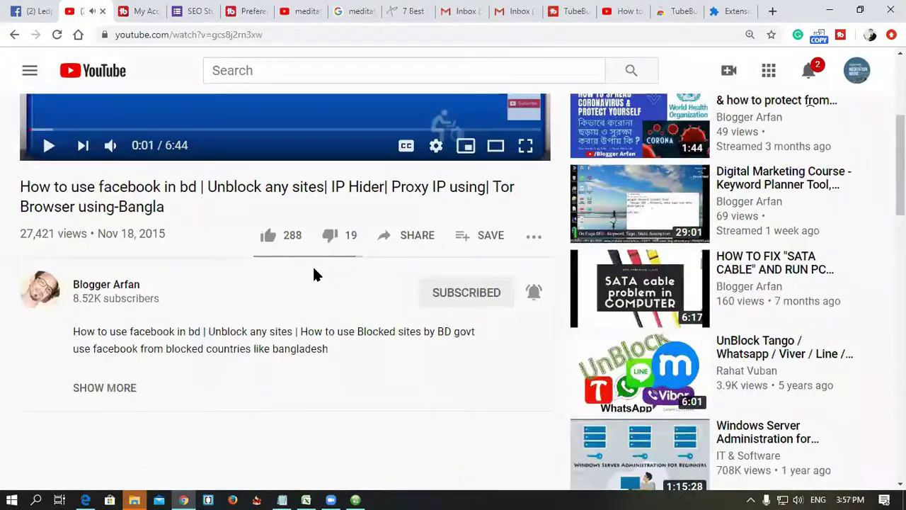
{"action": "scroll", "coordinate": [297, 304], "scroll_direction": "down", "scroll_amount": 1}
{"action": "scroll", "coordinate": [298, 305], "scroll_direction": "down", "scroll_amount": 2}
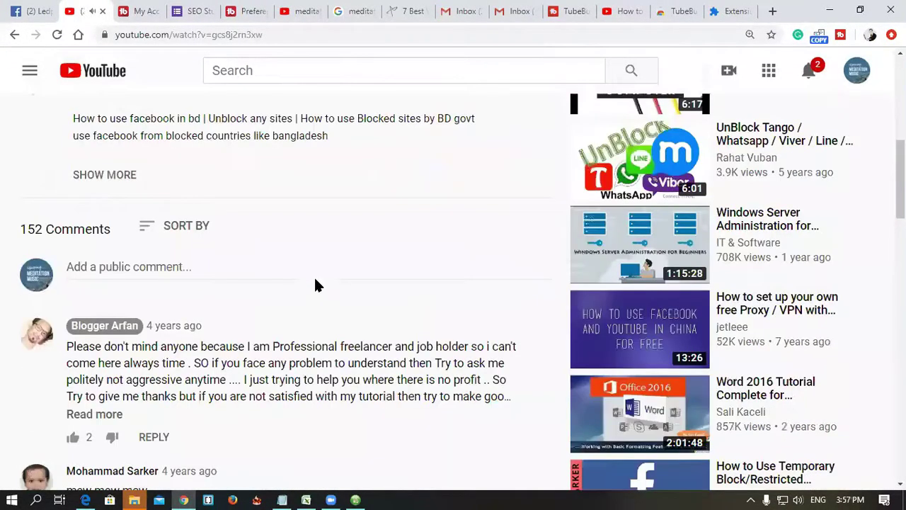
{"action": "scroll", "coordinate": [317, 285], "scroll_direction": "down", "scroll_amount": 4}
{"action": "scroll", "coordinate": [327, 293], "scroll_direction": "up", "scroll_amount": 1}
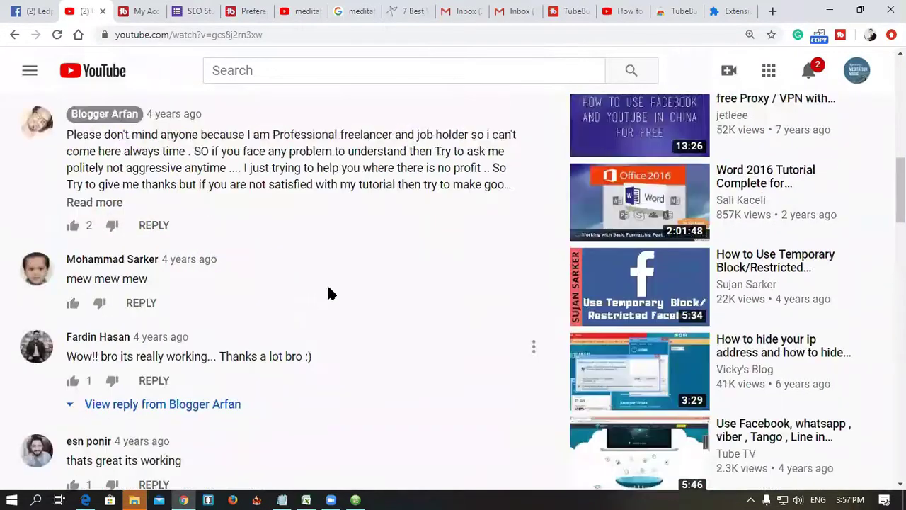
{"action": "scroll", "coordinate": [328, 293], "scroll_direction": "up", "scroll_amount": 5}
{"action": "scroll", "coordinate": [177, 439], "scroll_direction": "up", "scroll_amount": 5}
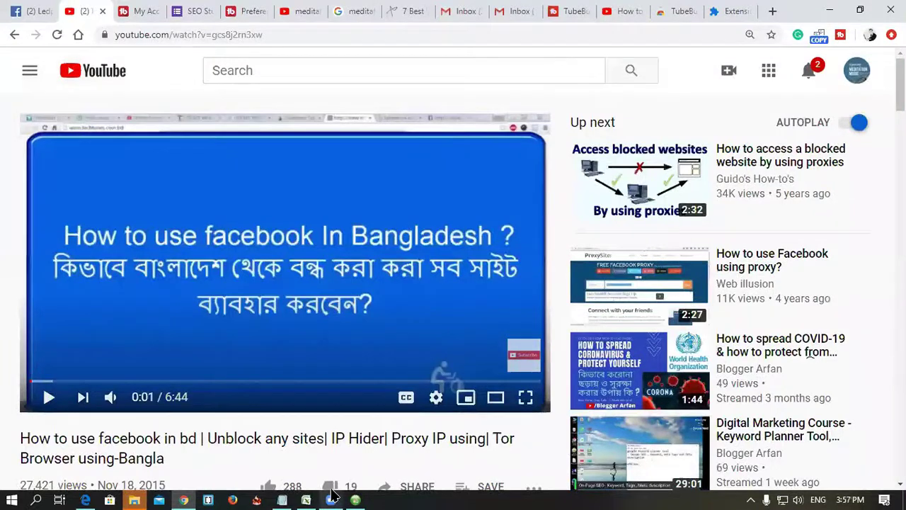
{"action": "left_click", "coordinate": [333, 497]}
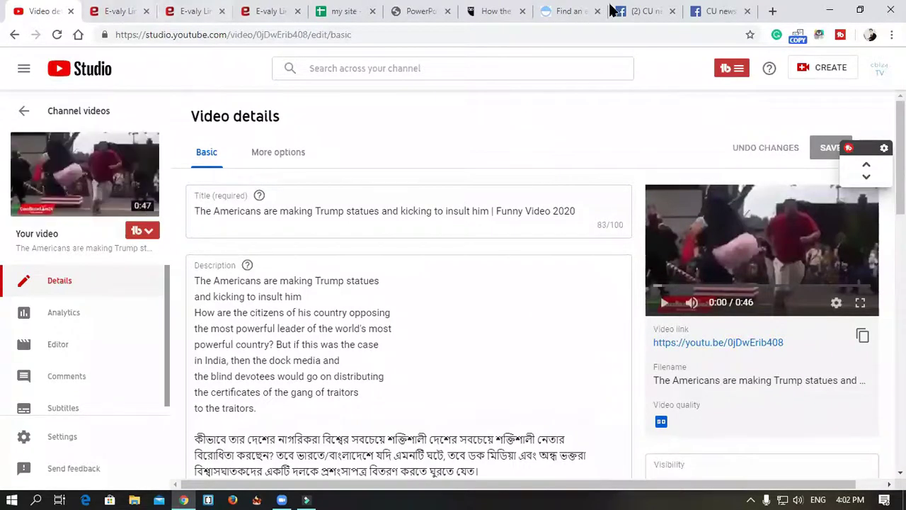
Add a new Chrome tab beside the Trump statues video's Studio details page
{"action": "left_click", "coordinate": [775, 12]}
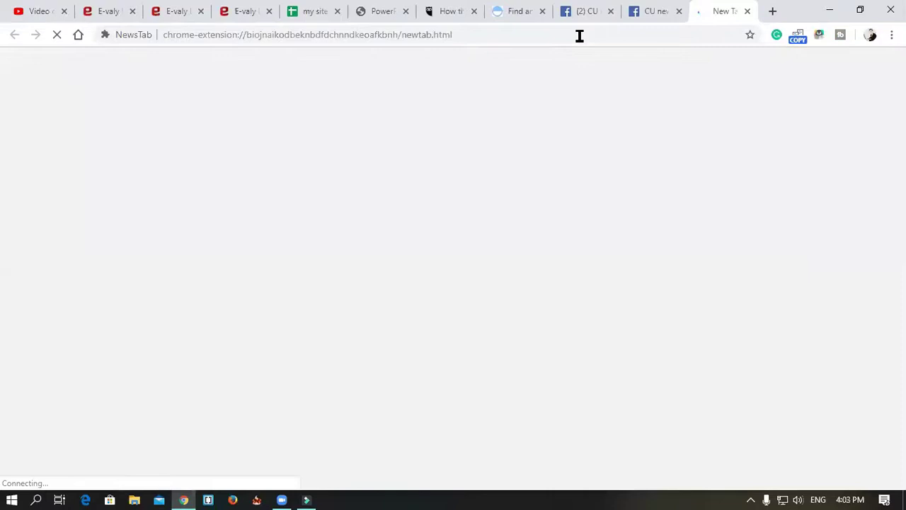
Google the channel's name, open its YouTube channel result, and go back to the Studio tab
{"action": "left_click", "coordinate": [579, 35]}
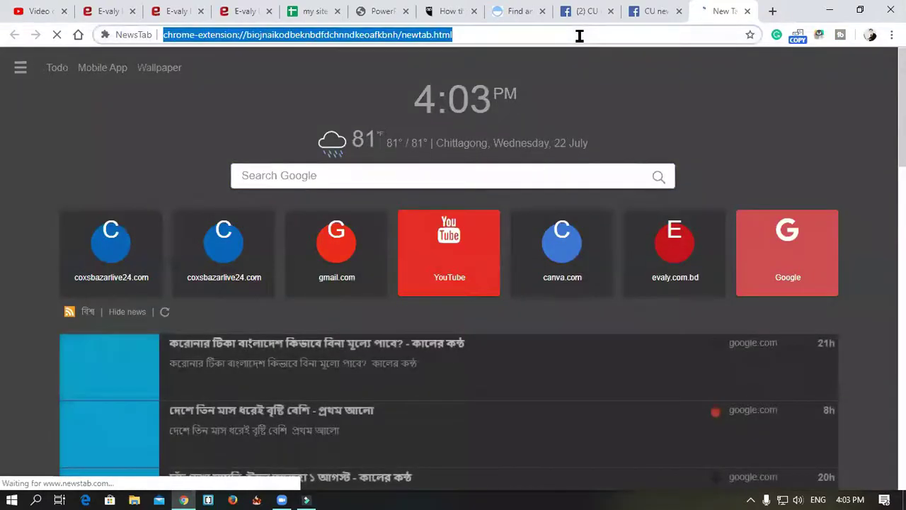
{"action": "type", "text": "blogger arfan"}
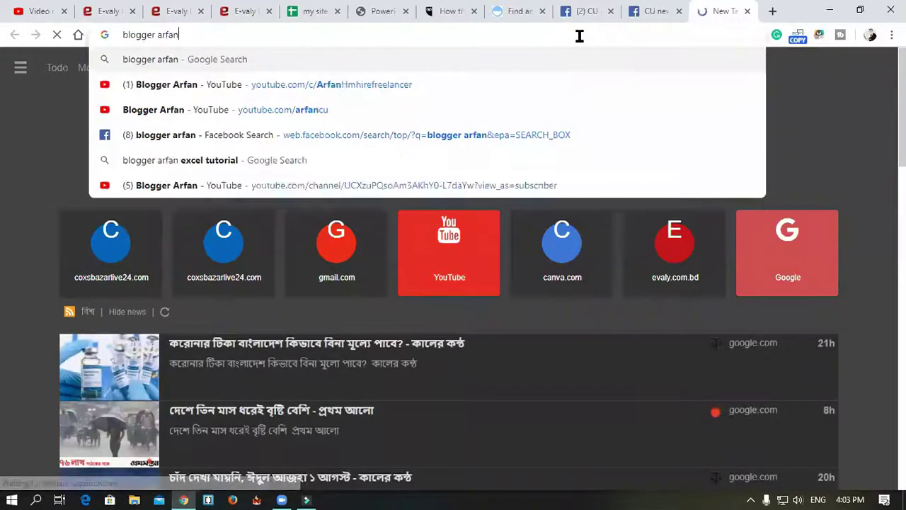
{"action": "key", "text": "Return"}
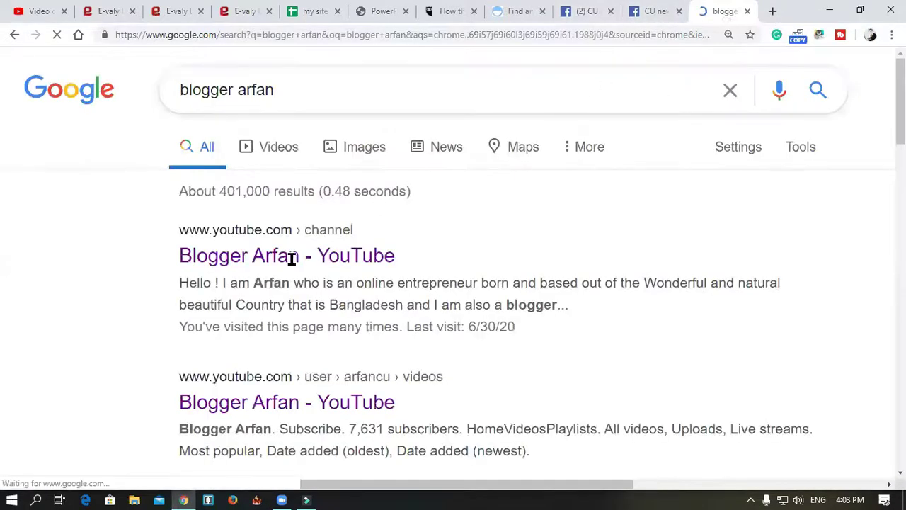
{"action": "left_click", "coordinate": [293, 263]}
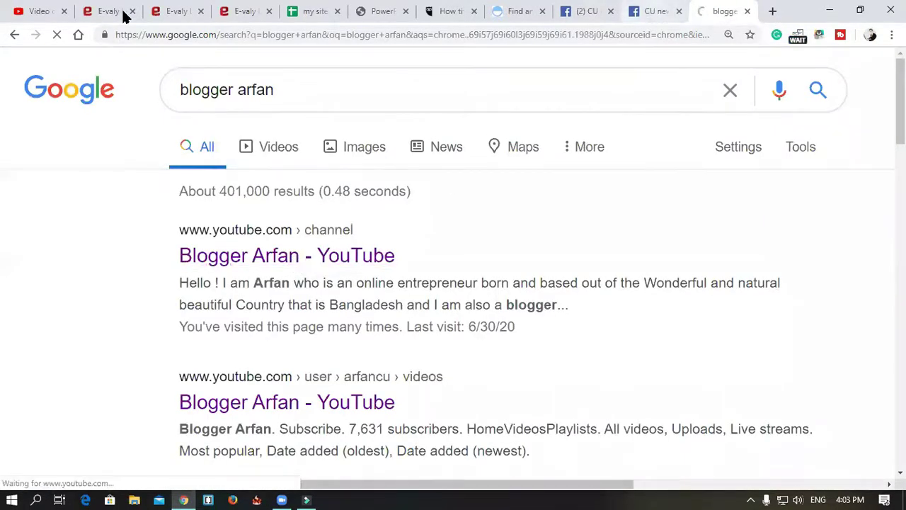
{"action": "left_click", "coordinate": [40, 7]}
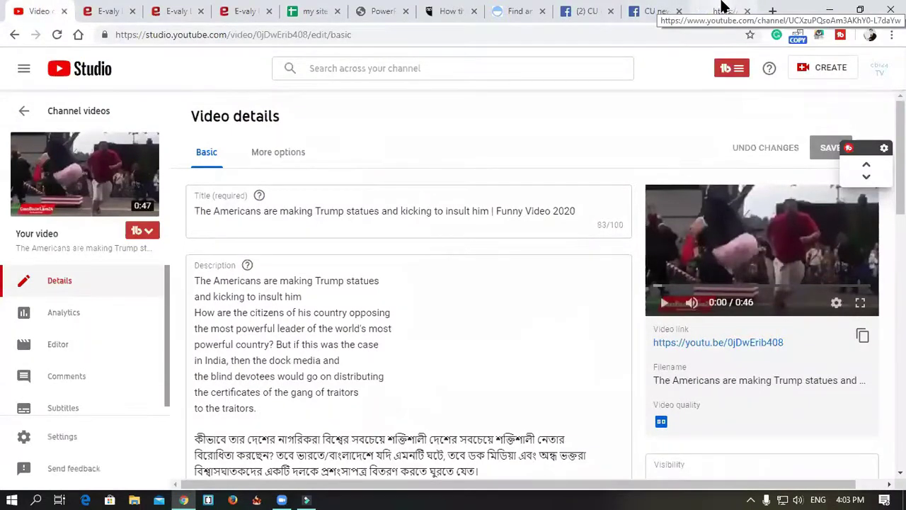
Open the channel's first upload, skip the ad, and pause the video
{"action": "left_click", "coordinate": [722, 9]}
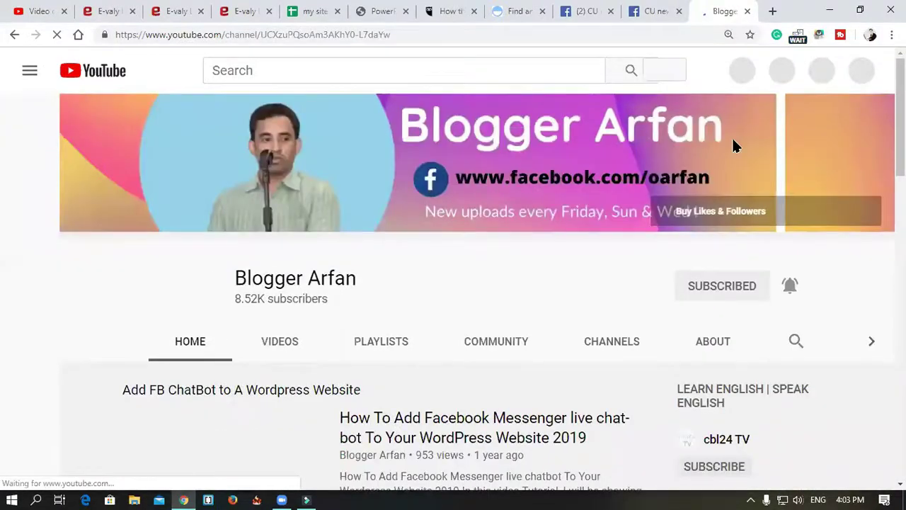
{"action": "scroll", "coordinate": [446, 248], "scroll_direction": "down", "scroll_amount": 2}
{"action": "scroll", "coordinate": [637, 268], "scroll_direction": "down", "scroll_amount": 2}
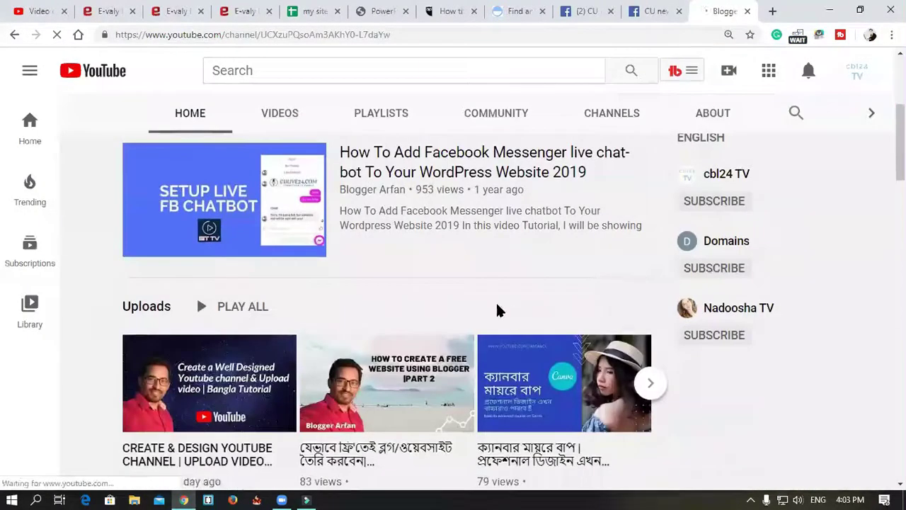
{"action": "scroll", "coordinate": [375, 310], "scroll_direction": "down", "scroll_amount": 2}
{"action": "left_click", "coordinate": [236, 320]}
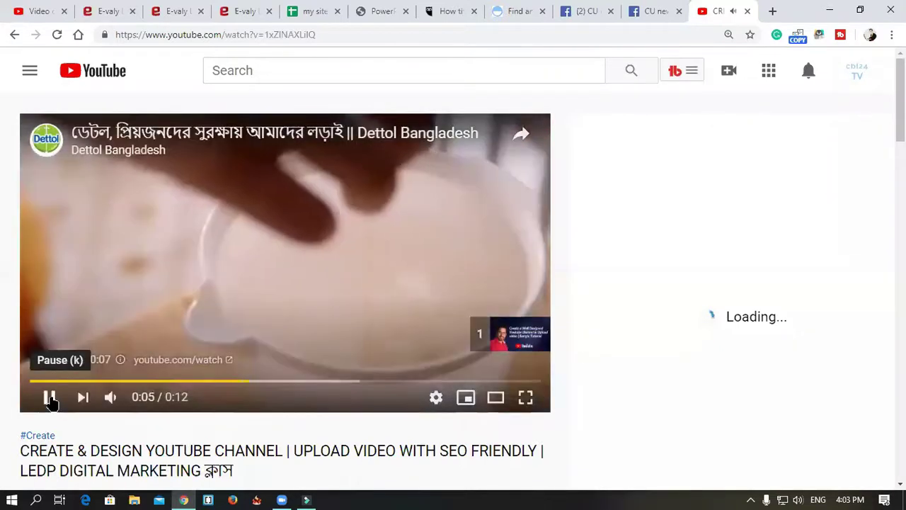
{"action": "left_click", "coordinate": [501, 335]}
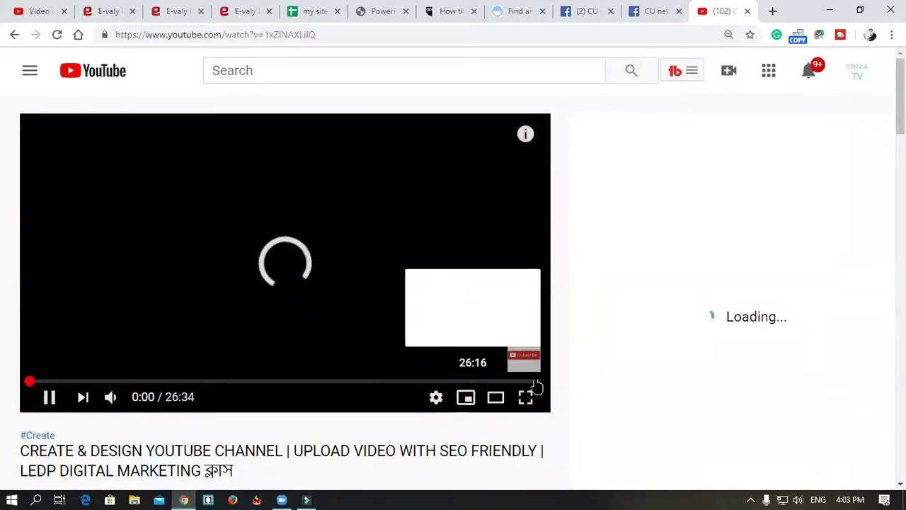
{"action": "left_click", "coordinate": [49, 397]}
{"action": "mouse_move", "coordinate": [529, 136]}
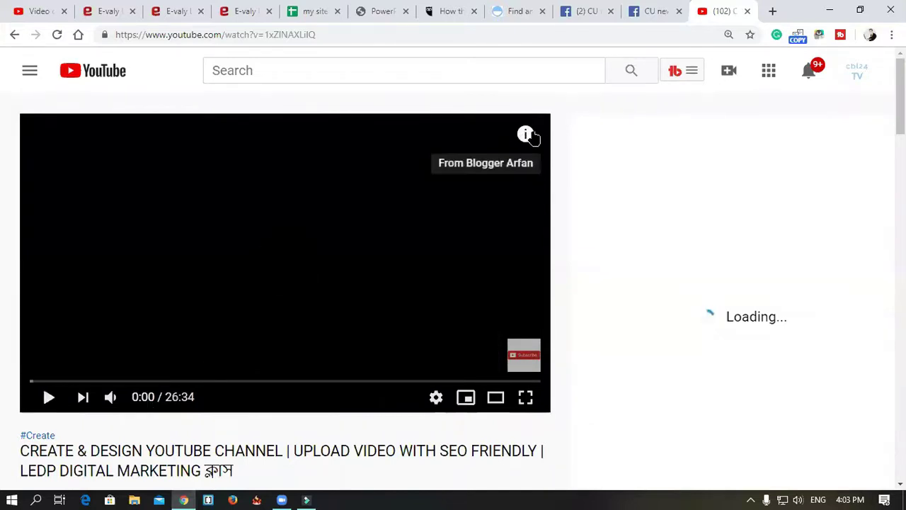
Jump the video to 26:11, play, and pause at 26:20 where the end screen appears
{"action": "left_click", "coordinate": [43, 11]}
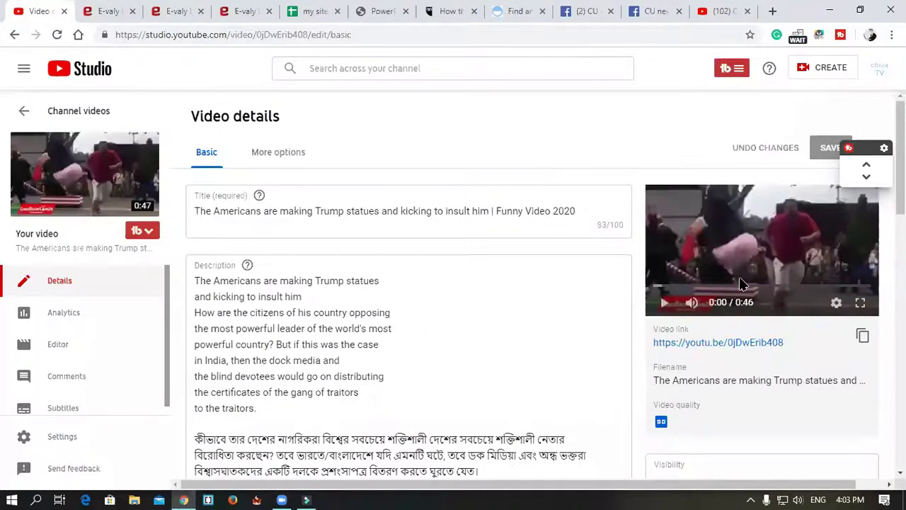
{"action": "scroll", "coordinate": [779, 338], "scroll_direction": "down", "scroll_amount": 3}
{"action": "scroll", "coordinate": [779, 332], "scroll_direction": "down", "scroll_amount": 2}
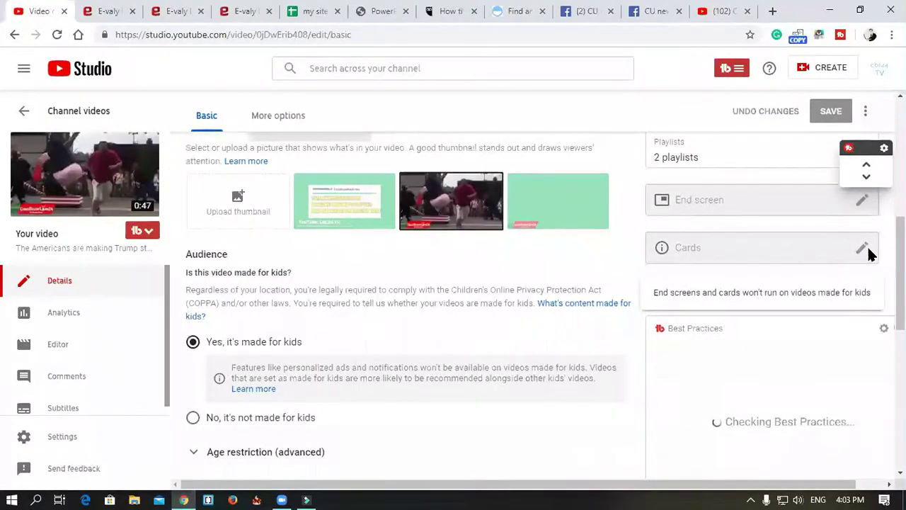
{"action": "left_click", "coordinate": [740, 15]}
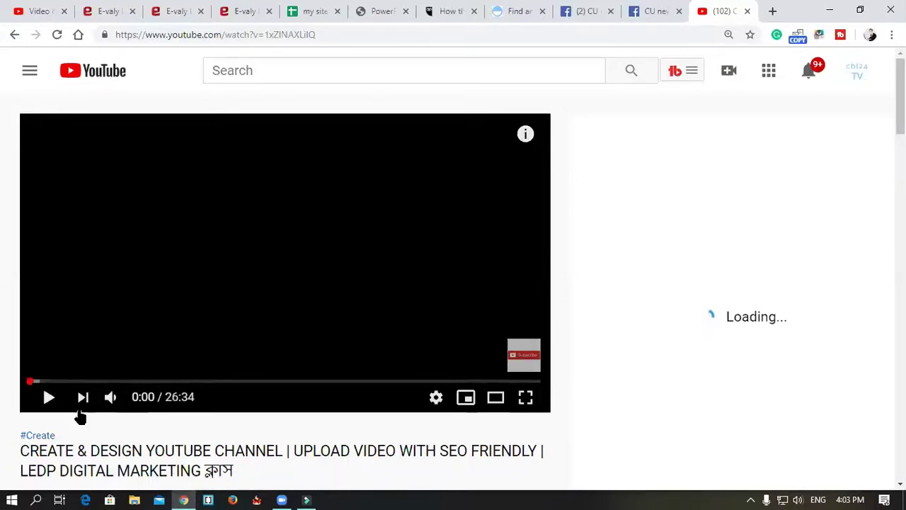
{"action": "left_click_drag", "start_coordinate": [91, 450], "coordinate": [272, 450]}
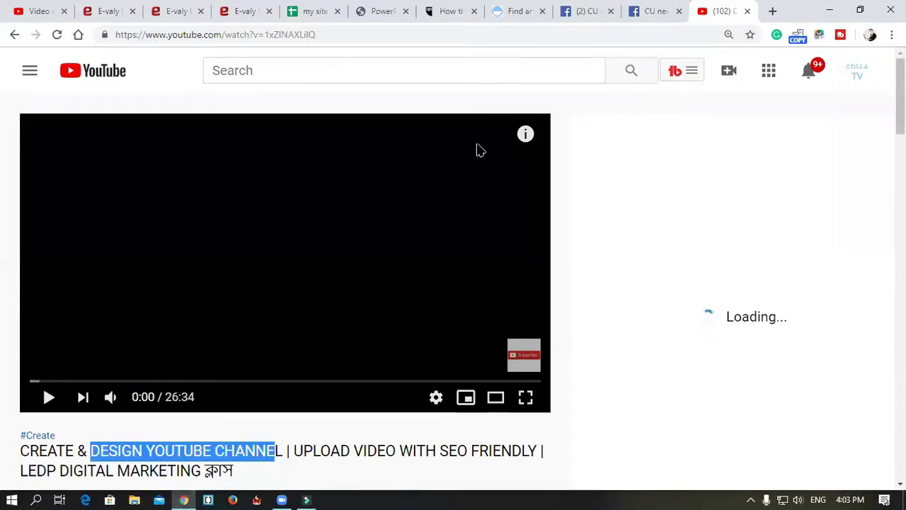
{"action": "mouse_move", "coordinate": [522, 141]}
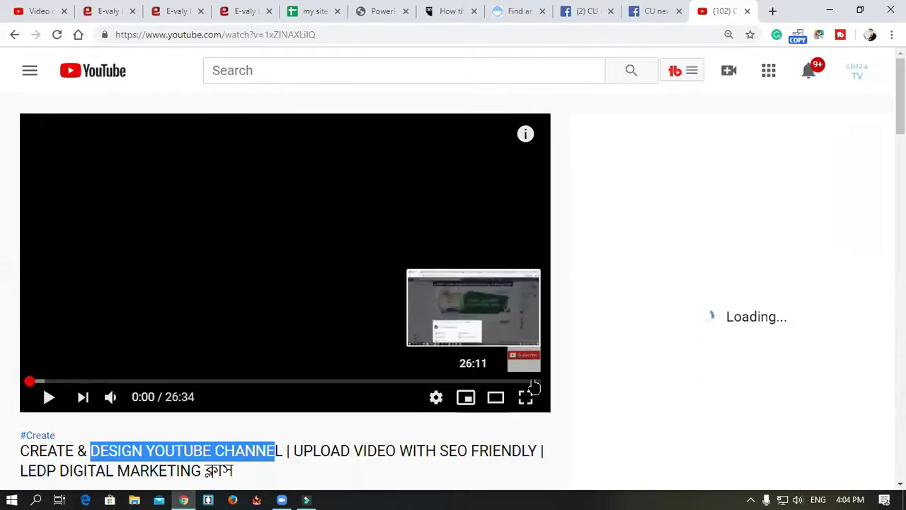
{"action": "left_click", "coordinate": [532, 382]}
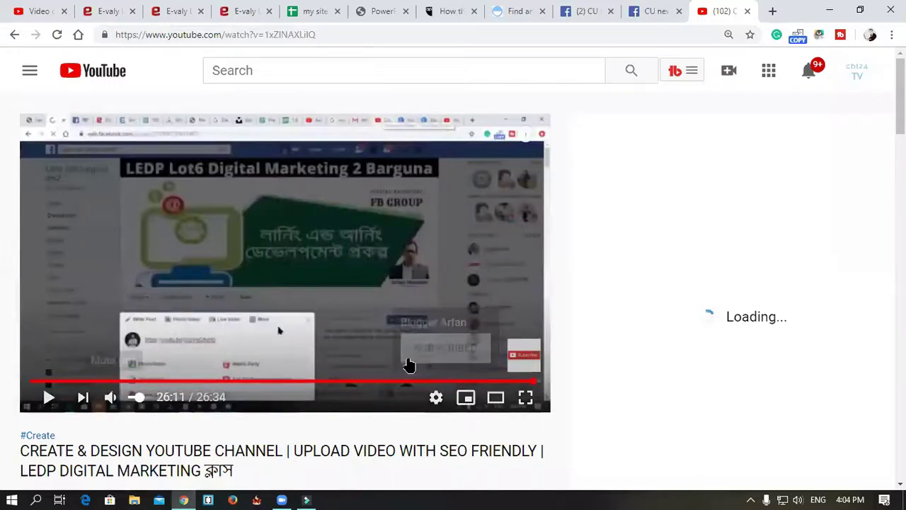
{"action": "left_click", "coordinate": [47, 398]}
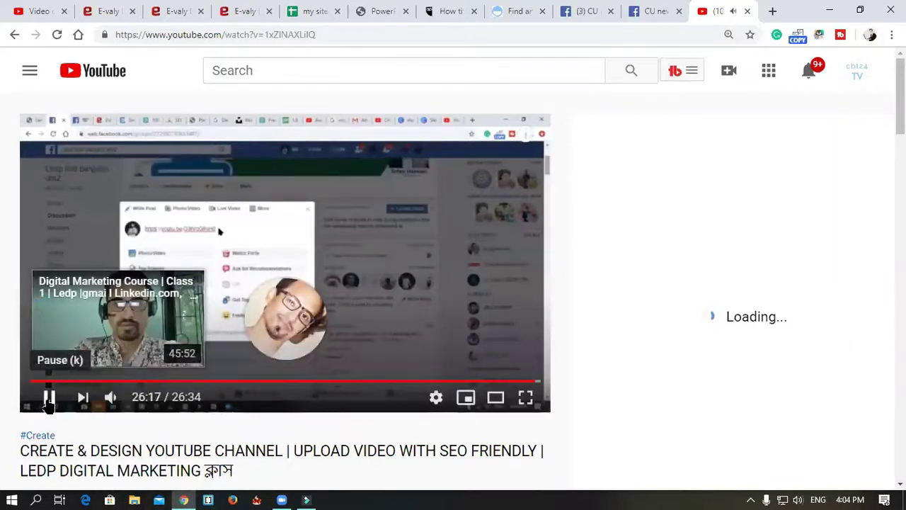
{"action": "left_click", "coordinate": [51, 398]}
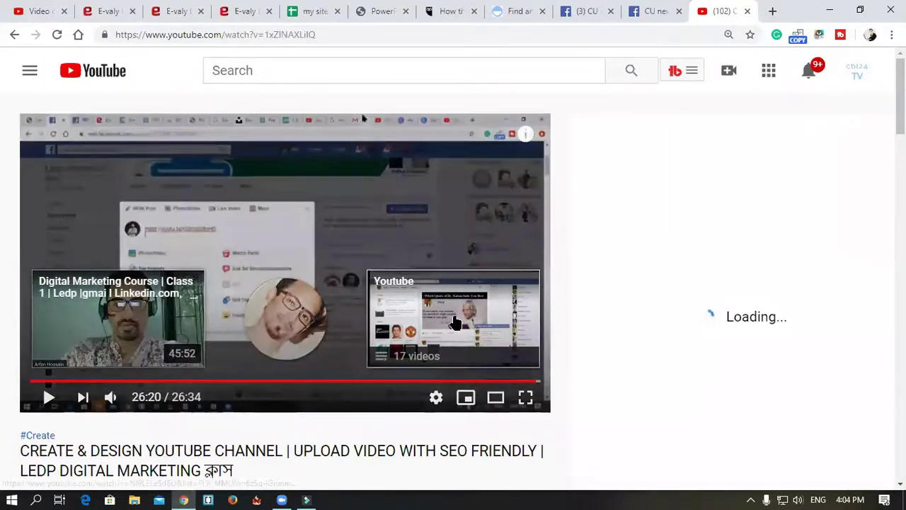
Set Audience to 'No, it's not made for kids' for the Trump statues video
{"action": "left_click", "coordinate": [40, 9]}
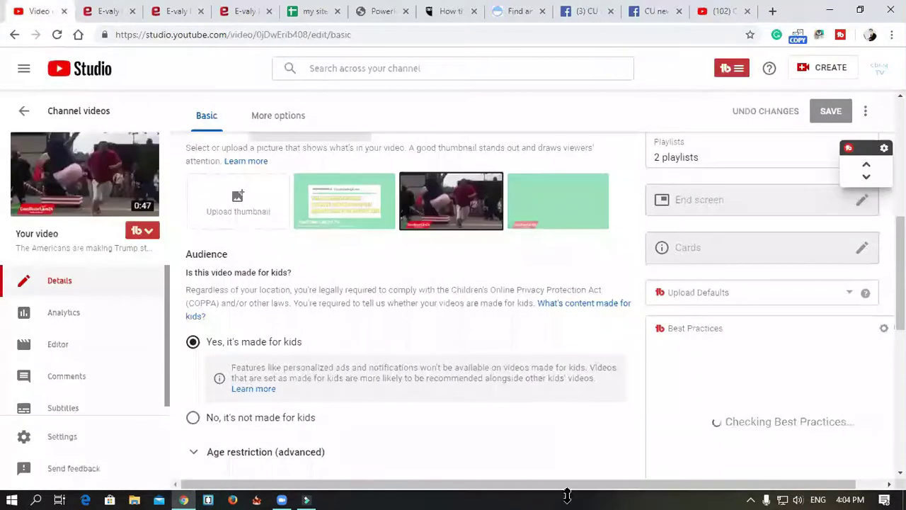
{"action": "scroll", "coordinate": [506, 196], "scroll_direction": "up", "scroll_amount": 2}
{"action": "scroll", "coordinate": [801, 259], "scroll_direction": "down", "scroll_amount": 1}
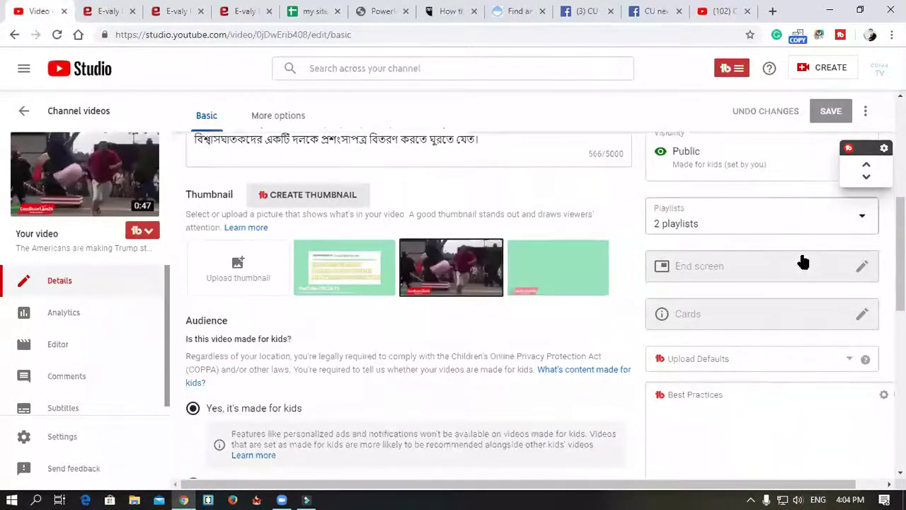
{"action": "scroll", "coordinate": [253, 101], "scroll_direction": "up", "scroll_amount": 2}
{"action": "scroll", "coordinate": [327, 120], "scroll_direction": "up", "scroll_amount": 1}
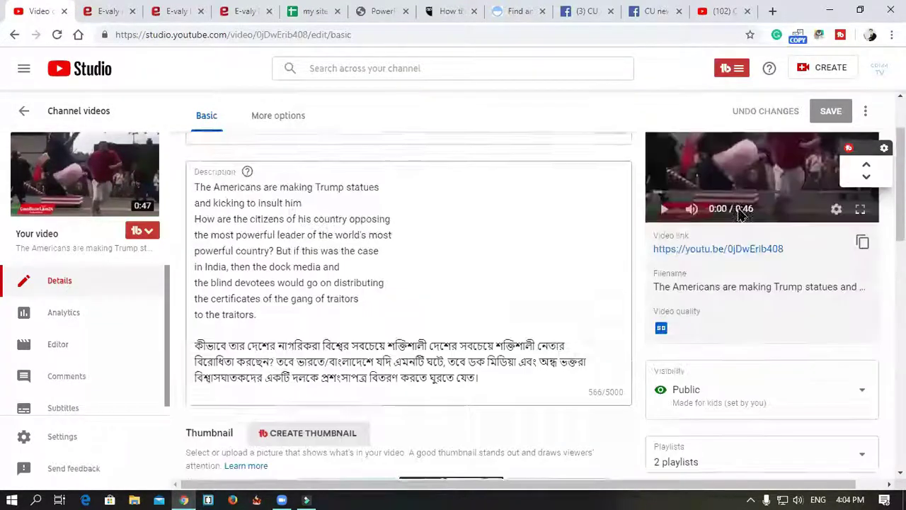
{"action": "scroll", "coordinate": [814, 266], "scroll_direction": "down", "scroll_amount": 1}
{"action": "scroll", "coordinate": [789, 238], "scroll_direction": "down", "scroll_amount": 2}
{"action": "scroll", "coordinate": [736, 258], "scroll_direction": "down", "scroll_amount": 1}
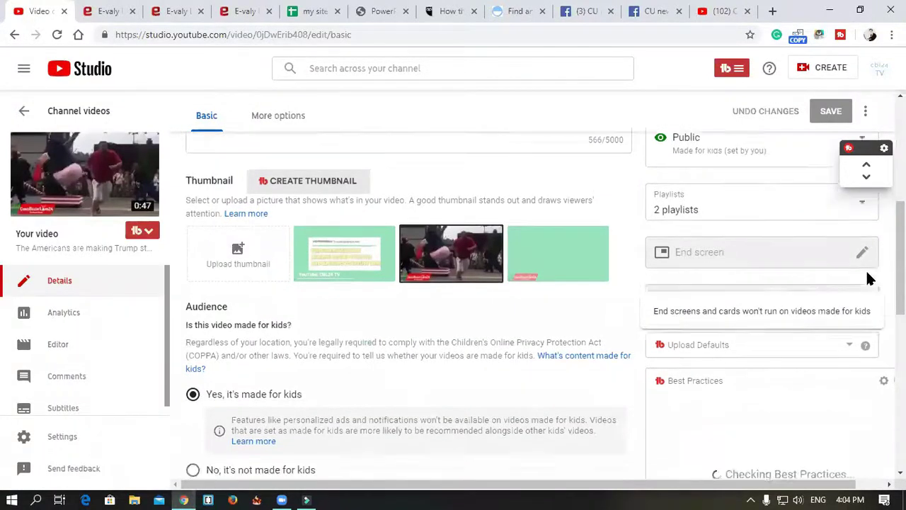
{"action": "scroll", "coordinate": [866, 269], "scroll_direction": "down", "scroll_amount": 1}
{"action": "scroll", "coordinate": [275, 340], "scroll_direction": "down", "scroll_amount": 1}
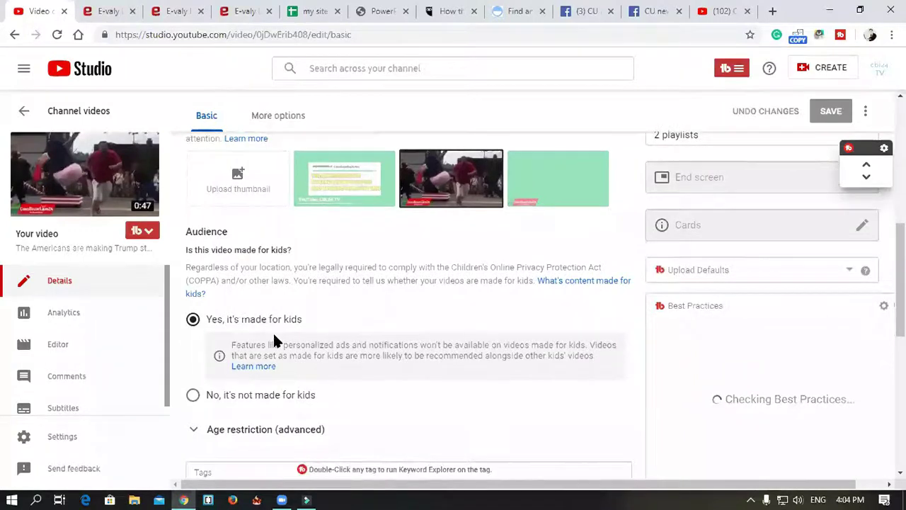
{"action": "scroll", "coordinate": [218, 244], "scroll_direction": "down", "scroll_amount": 1}
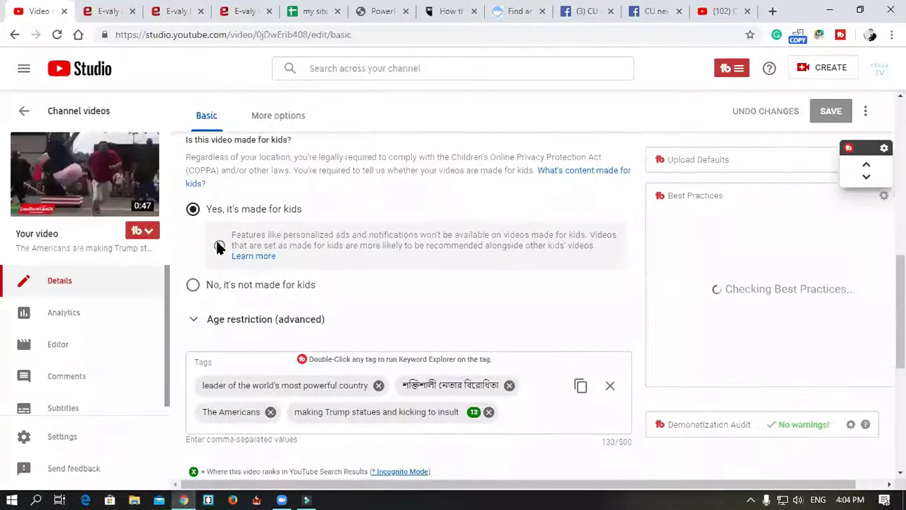
{"action": "left_click", "coordinate": [206, 286]}
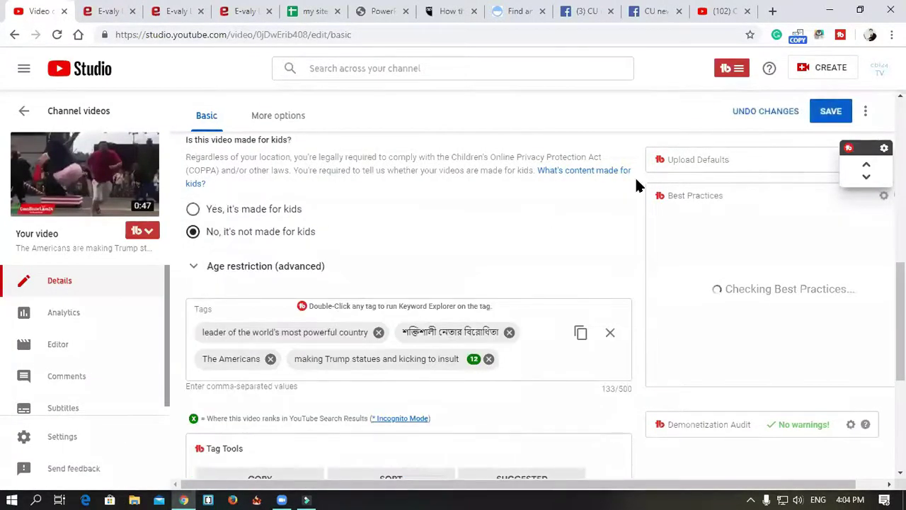
{"action": "scroll", "coordinate": [837, 224], "scroll_direction": "up", "scroll_amount": 2}
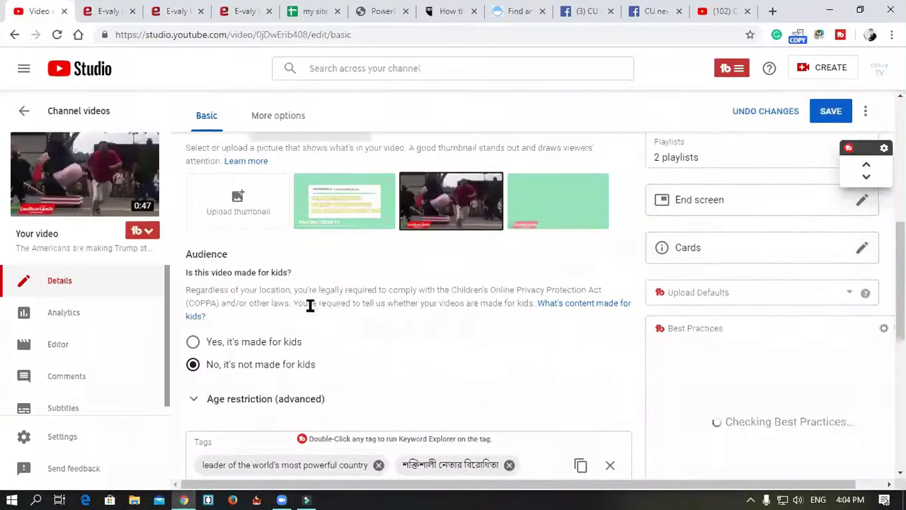
{"action": "scroll", "coordinate": [197, 301], "scroll_direction": "down", "scroll_amount": 1}
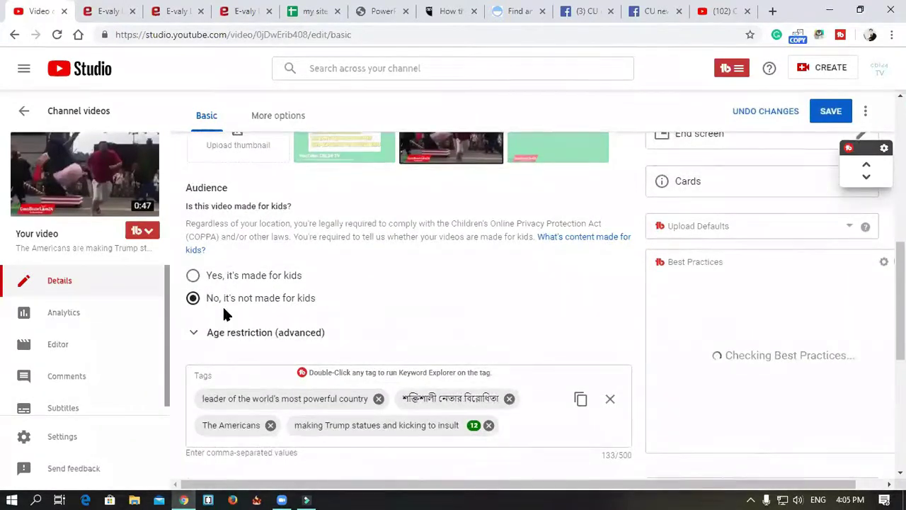
{"action": "scroll", "coordinate": [837, 239], "scroll_direction": "up", "scroll_amount": 1}
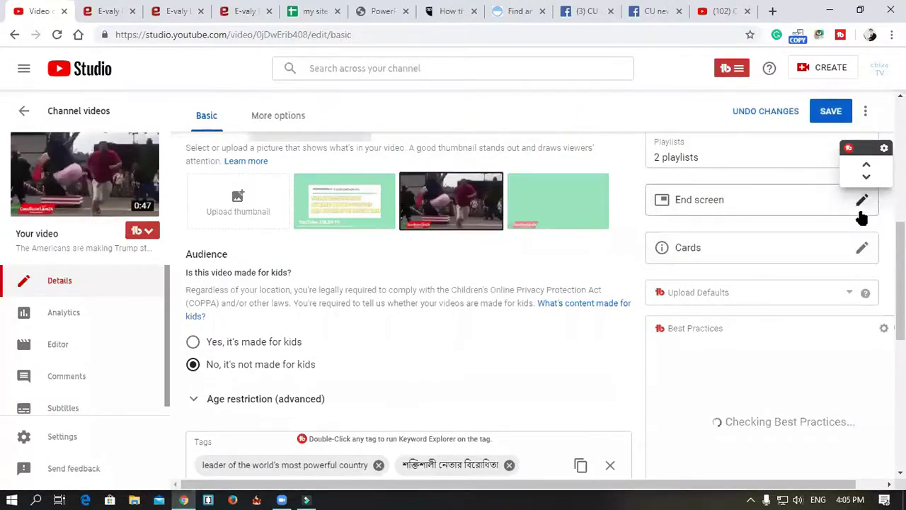
{"action": "scroll", "coordinate": [860, 220], "scroll_direction": "up", "scroll_amount": 1}
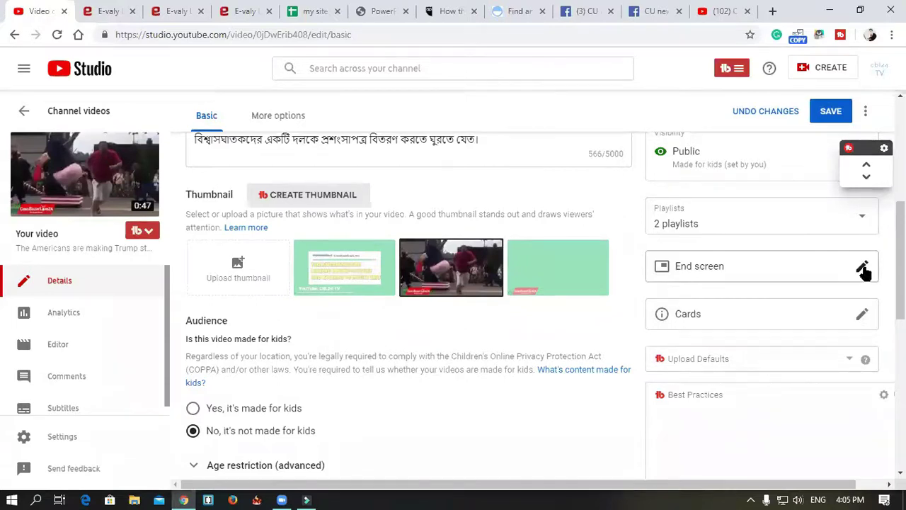
Open the End Screens editor and browse templates such as 1 video, 1 playlist
{"action": "left_click", "coordinate": [862, 269]}
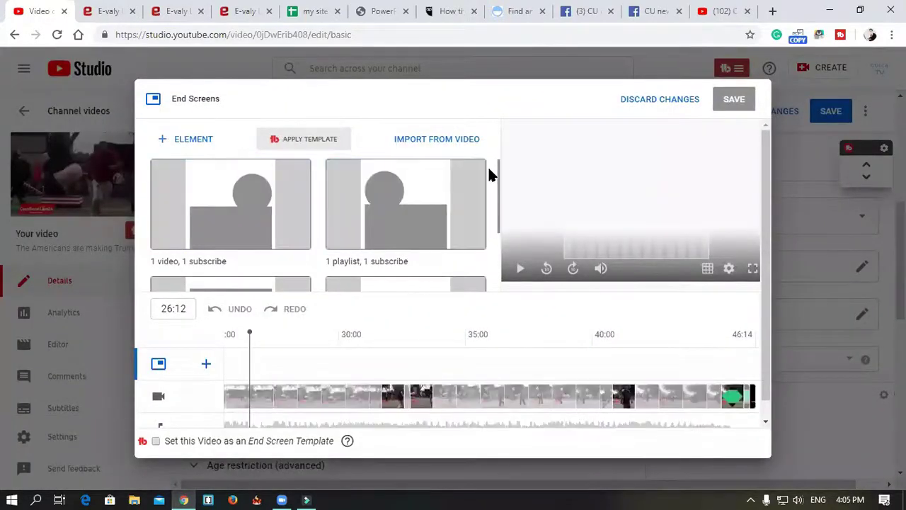
{"action": "scroll", "coordinate": [442, 201], "scroll_direction": "down", "scroll_amount": 1}
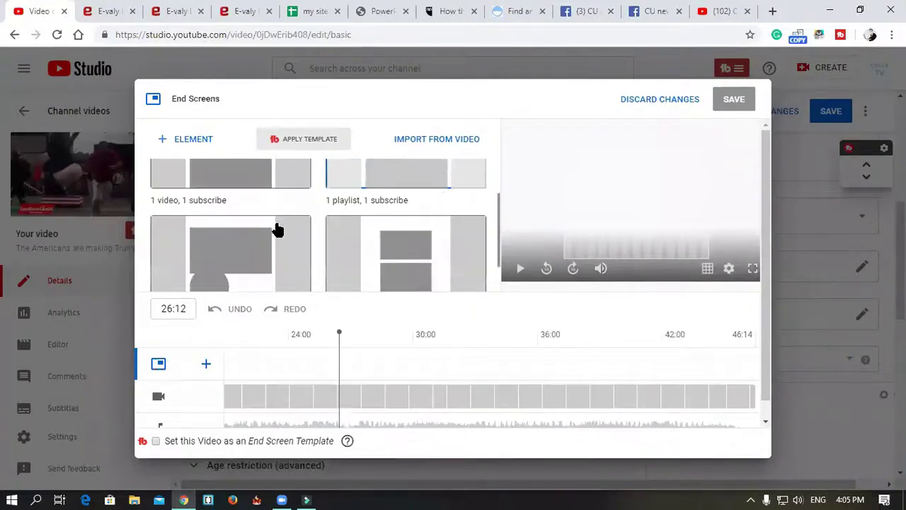
{"action": "scroll", "coordinate": [278, 230], "scroll_direction": "down", "scroll_amount": 2}
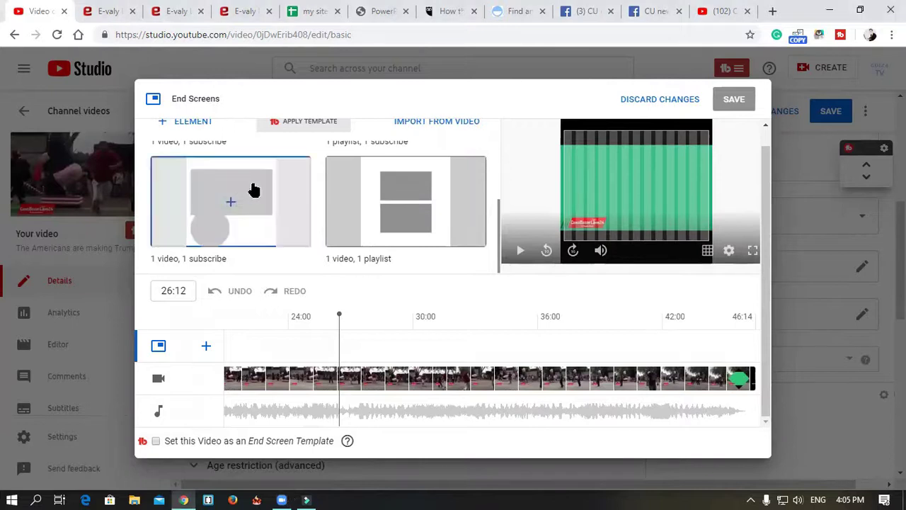
{"action": "left_click_drag", "start_coordinate": [499, 207], "coordinate": [503, 161]}
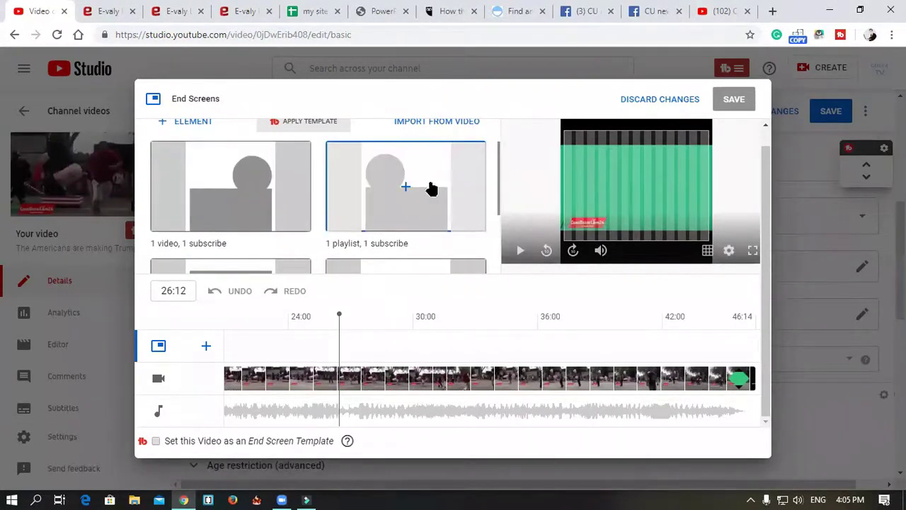
{"action": "scroll", "coordinate": [448, 180], "scroll_direction": "up", "scroll_amount": 1}
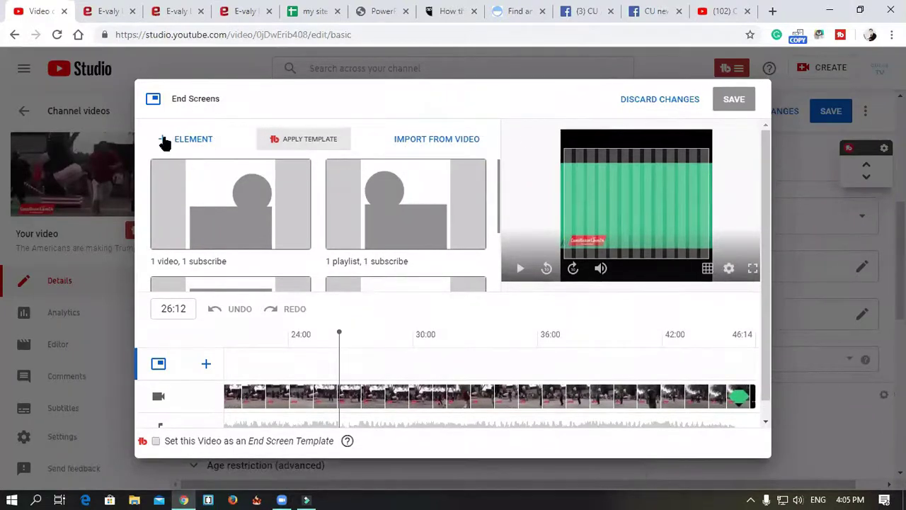
{"action": "scroll", "coordinate": [324, 170], "scroll_direction": "down", "scroll_amount": 2}
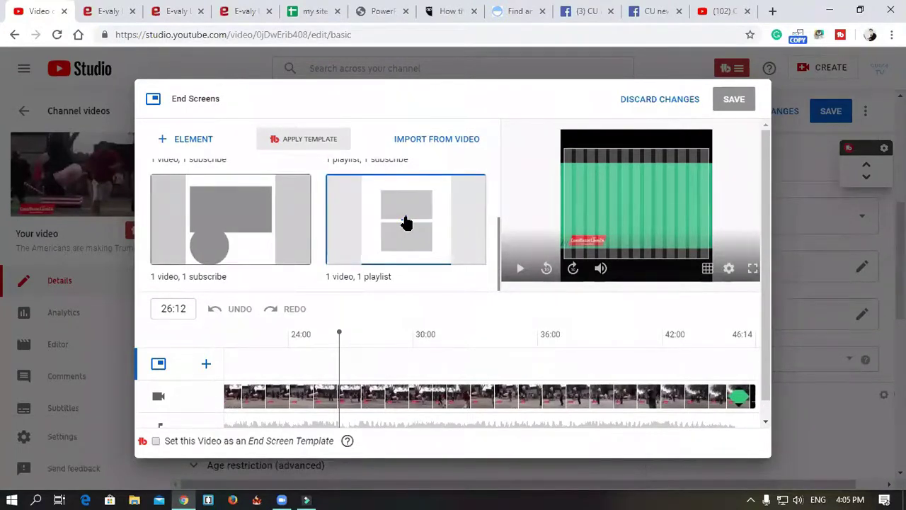
Apply the 1 video, 1 playlist template and change the video element's start time to 40:20
{"action": "left_click", "coordinate": [450, 155]}
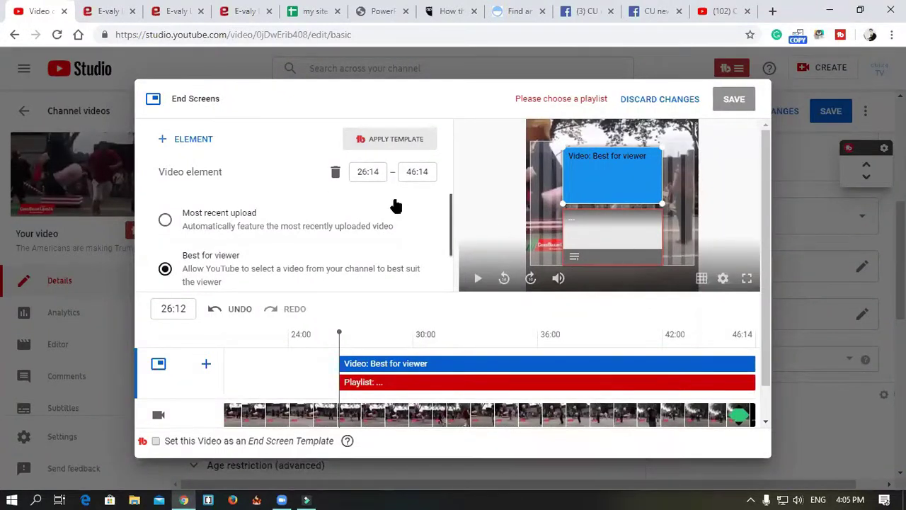
{"action": "double_click", "coordinate": [358, 172]}
{"action": "type", "text": "42:00"}
{"action": "key", "text": "Return"}
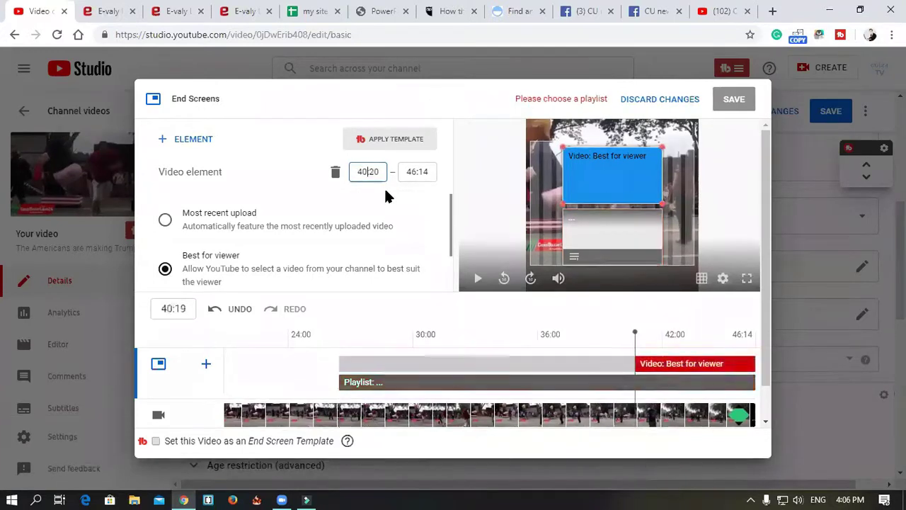
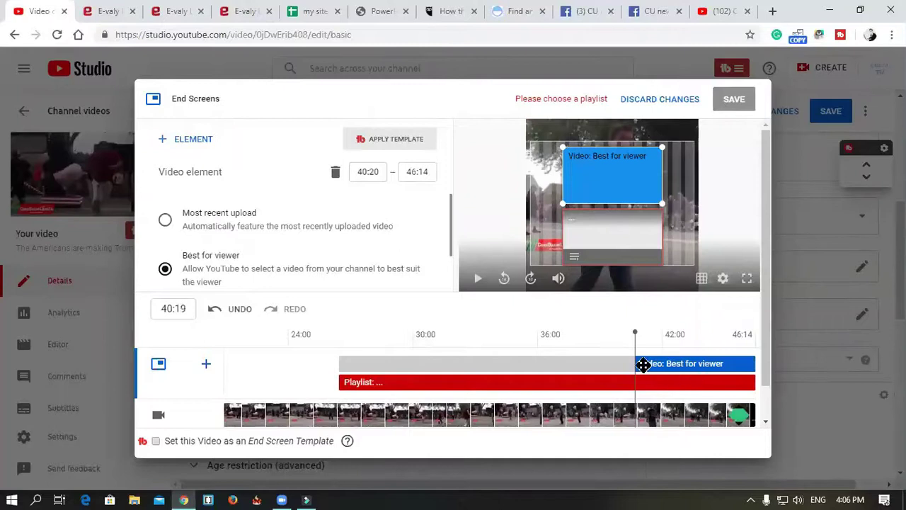
Set the end-screen video element's start time to 43:20
{"action": "left_click", "coordinate": [367, 172]}
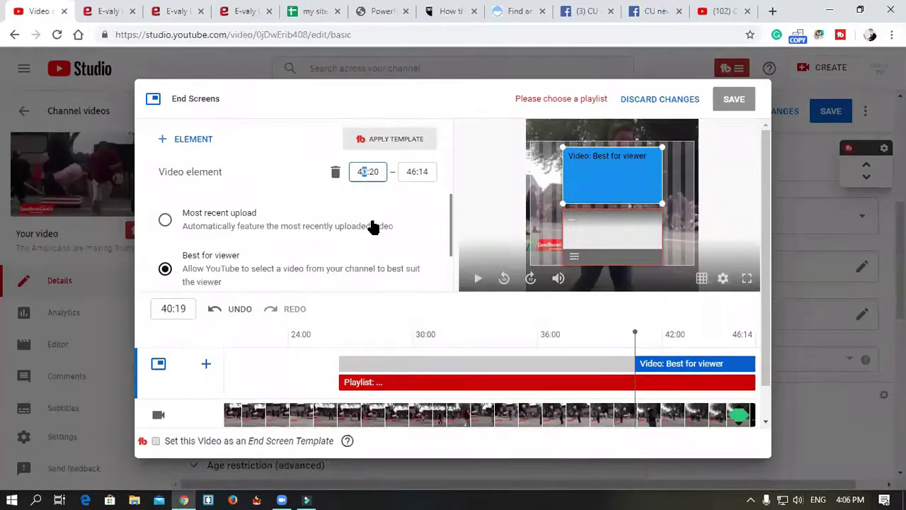
{"action": "type", "text": "3"}
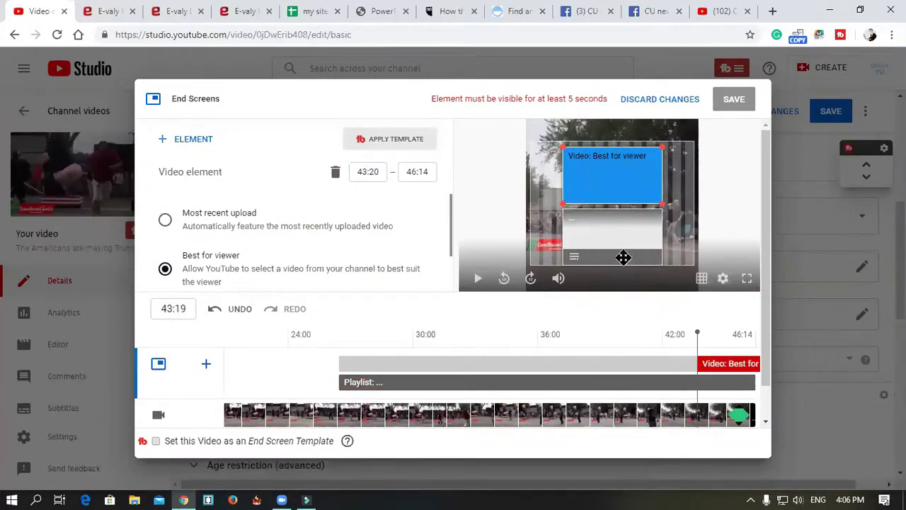
{"action": "scroll", "coordinate": [622, 265], "scroll_direction": "down", "scroll_amount": 1}
{"action": "scroll", "coordinate": [354, 219], "scroll_direction": "down", "scroll_amount": 2}
{"action": "scroll", "coordinate": [350, 222], "scroll_direction": "up", "scroll_amount": 1}
{"action": "scroll", "coordinate": [359, 212], "scroll_direction": "down", "scroll_amount": 1}
{"action": "scroll", "coordinate": [361, 213], "scroll_direction": "up", "scroll_amount": 1}
{"action": "scroll", "coordinate": [361, 212], "scroll_direction": "down", "scroll_amount": 1}
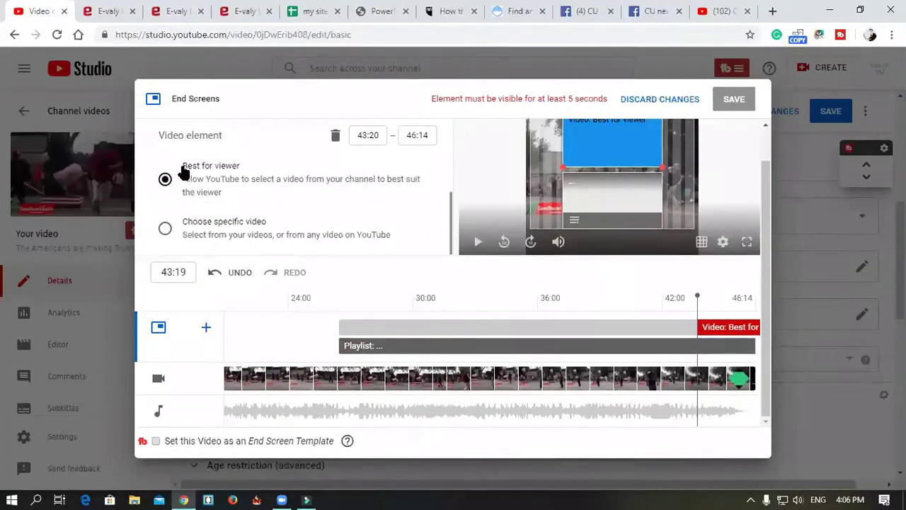
{"action": "scroll", "coordinate": [226, 205], "scroll_direction": "up", "scroll_amount": 1}
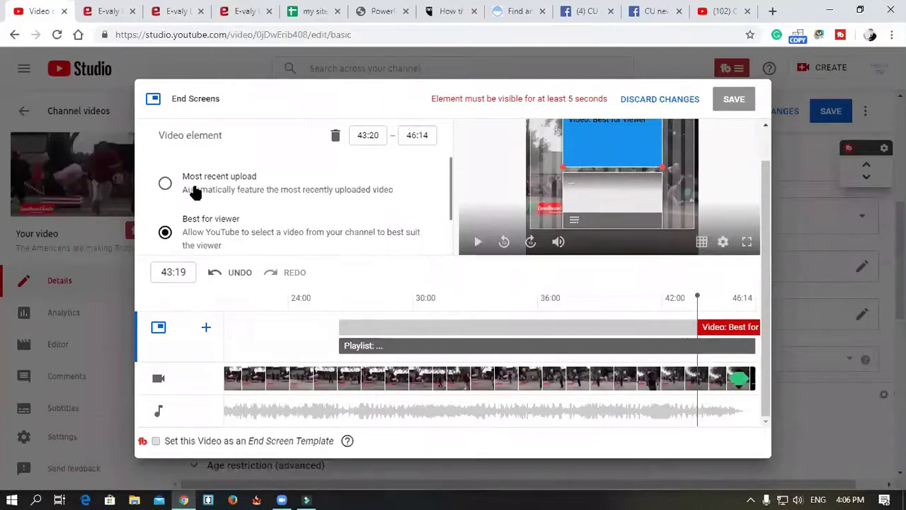
{"action": "scroll", "coordinate": [196, 225], "scroll_direction": "up", "scroll_amount": 1}
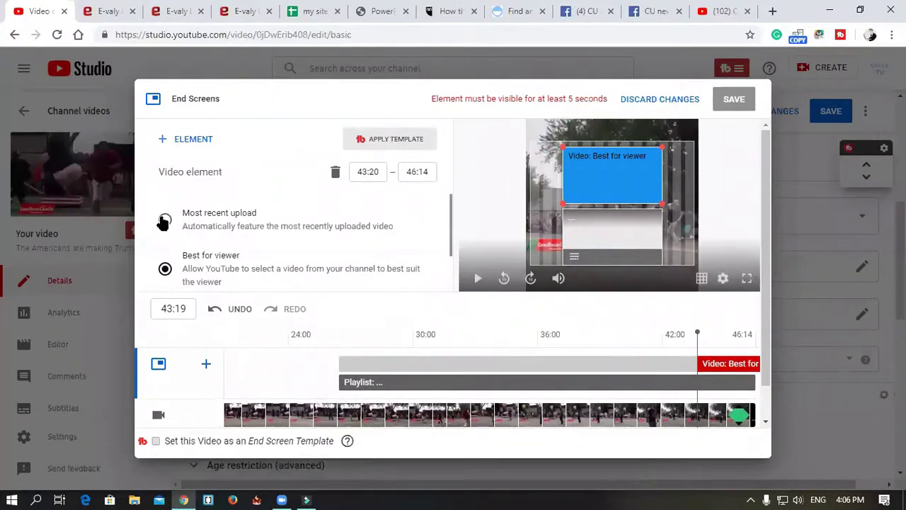
Feature the most recent upload, then switch the element to a specific video
{"action": "left_click", "coordinate": [226, 238]}
{"action": "scroll", "coordinate": [239, 237], "scroll_direction": "down", "scroll_amount": 1}
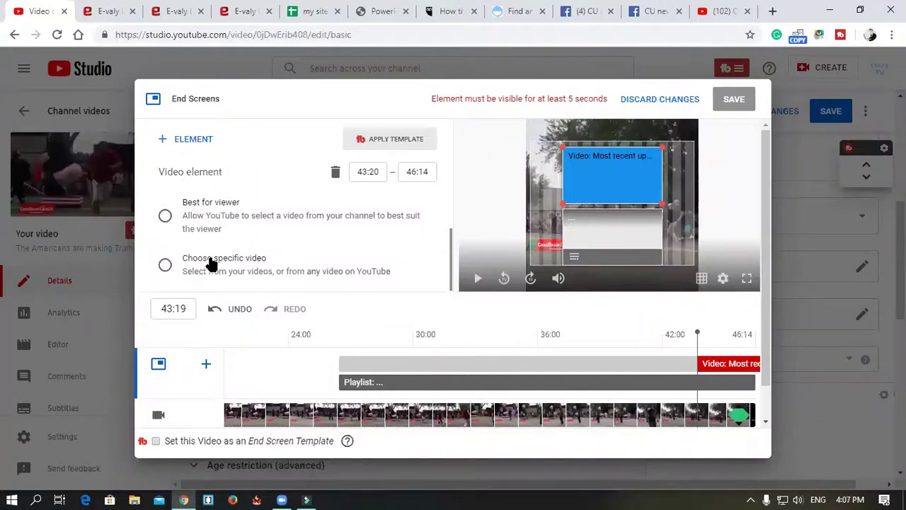
{"action": "left_click", "coordinate": [165, 266]}
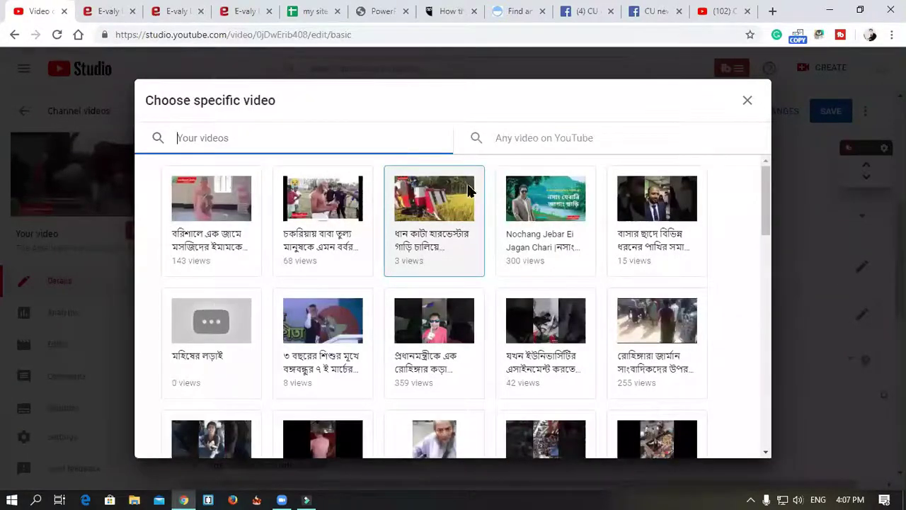
Feature the chosen 7:53 channel video in the video element, then select the playlist element
{"action": "scroll", "coordinate": [334, 265], "scroll_direction": "down", "scroll_amount": 1}
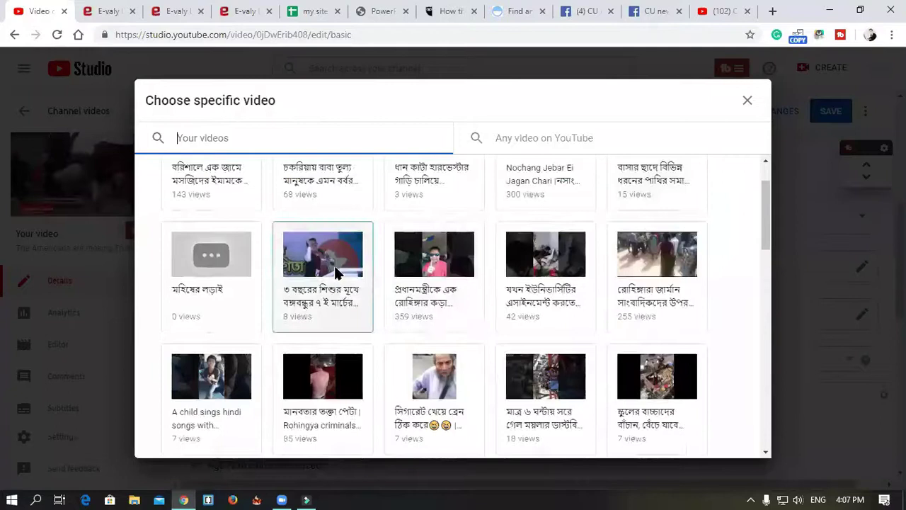
{"action": "left_click", "coordinate": [368, 298]}
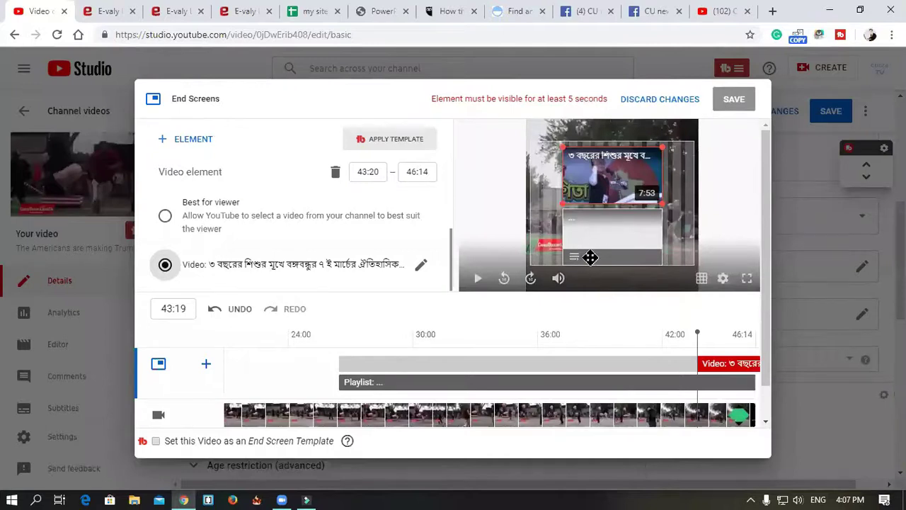
{"action": "left_click", "coordinate": [578, 258]}
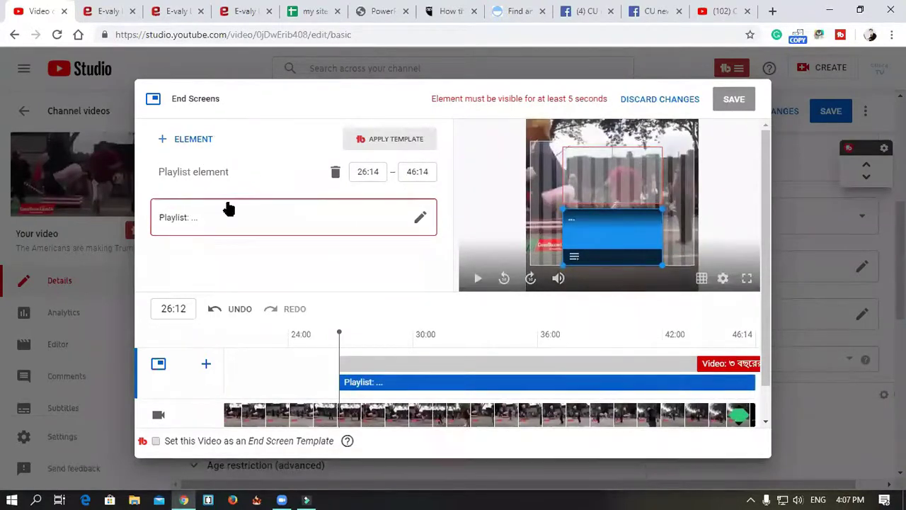
Choose the Short Film playlist for the end-screen playlist element
{"action": "left_click", "coordinate": [420, 217]}
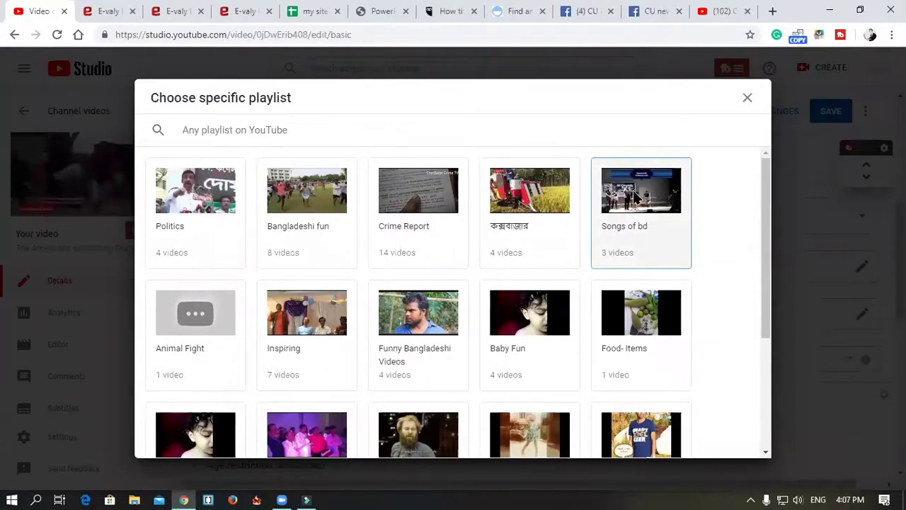
{"action": "scroll", "coordinate": [473, 341], "scroll_direction": "down", "scroll_amount": 2}
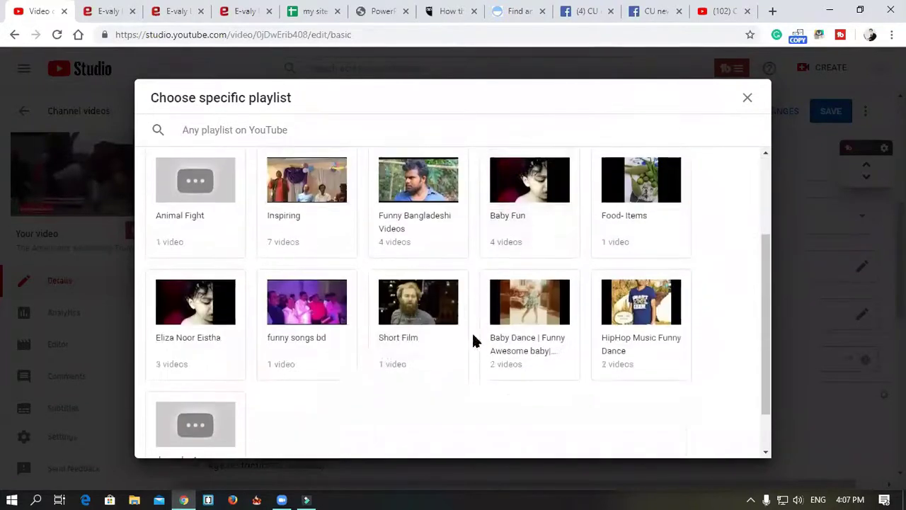
{"action": "left_click", "coordinate": [446, 288]}
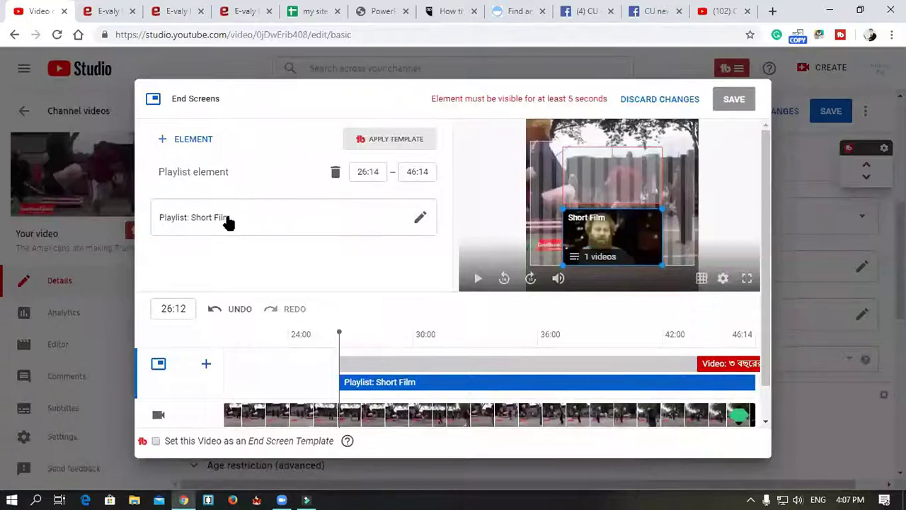
{"action": "scroll", "coordinate": [347, 248], "scroll_direction": "down", "scroll_amount": 2}
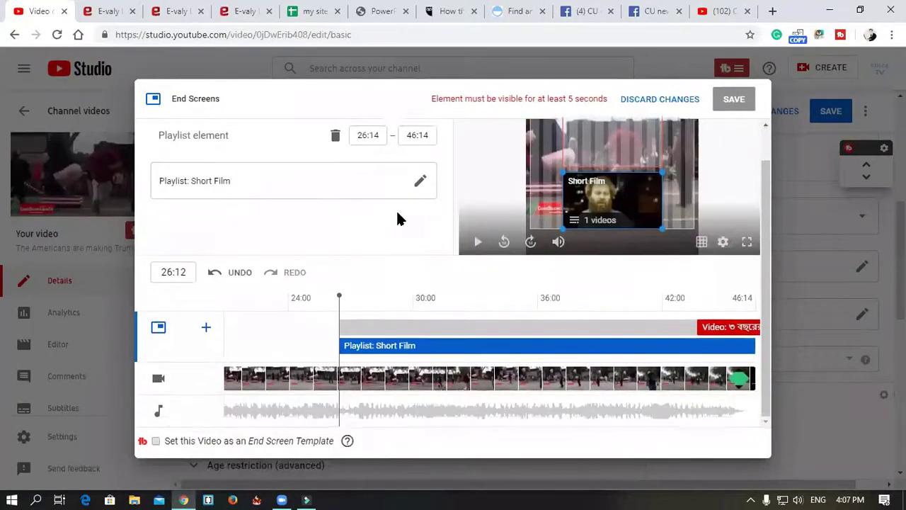
{"action": "scroll", "coordinate": [368, 219], "scroll_direction": "up", "scroll_amount": 2}
{"action": "scroll", "coordinate": [349, 248], "scroll_direction": "down", "scroll_amount": 2}
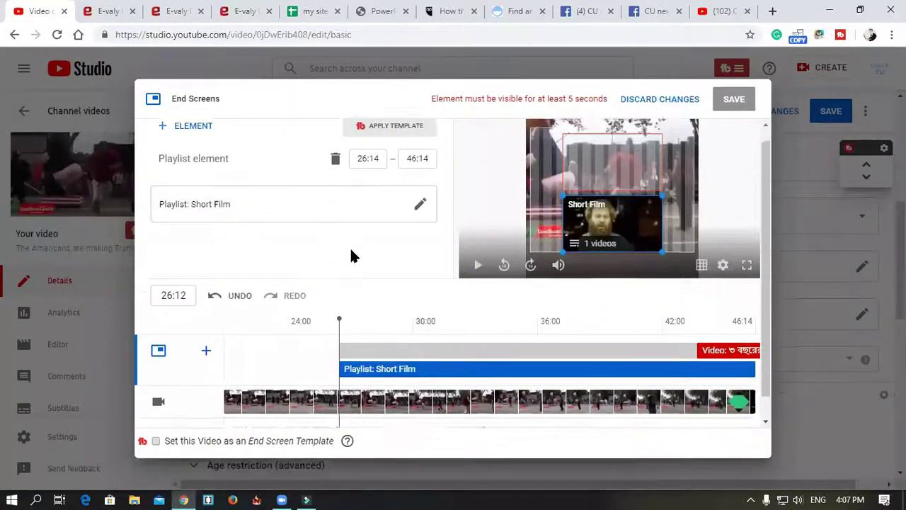
{"action": "scroll", "coordinate": [354, 185], "scroll_direction": "up", "scroll_amount": 2}
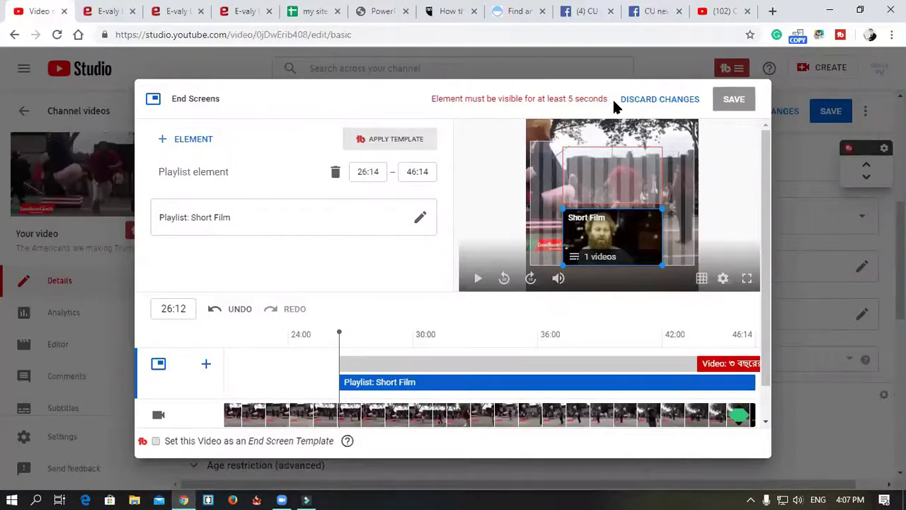
Change the Short Film playlist element's start time from 26:14 to 40:20
{"action": "left_click", "coordinate": [362, 172]}
{"action": "type", "text": "0:20"}
{"action": "left_click", "coordinate": [316, 184]}
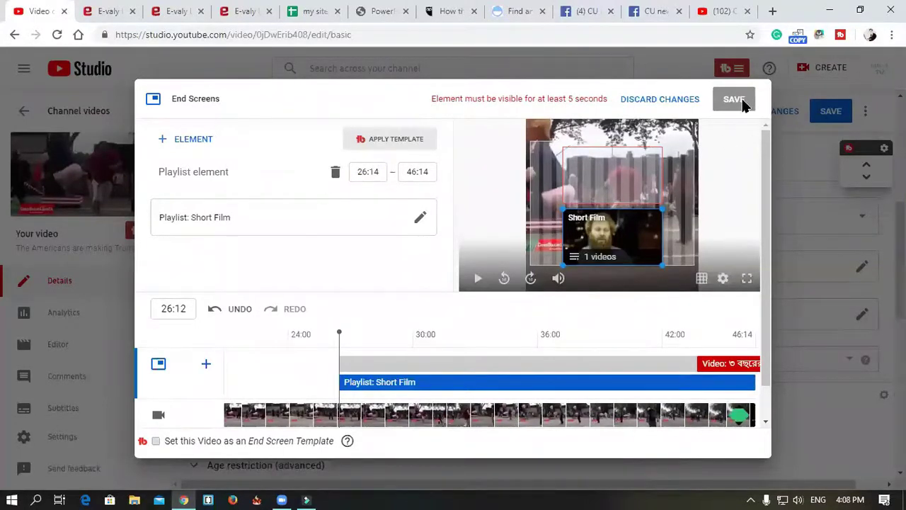
{"action": "left_click", "coordinate": [369, 171]}
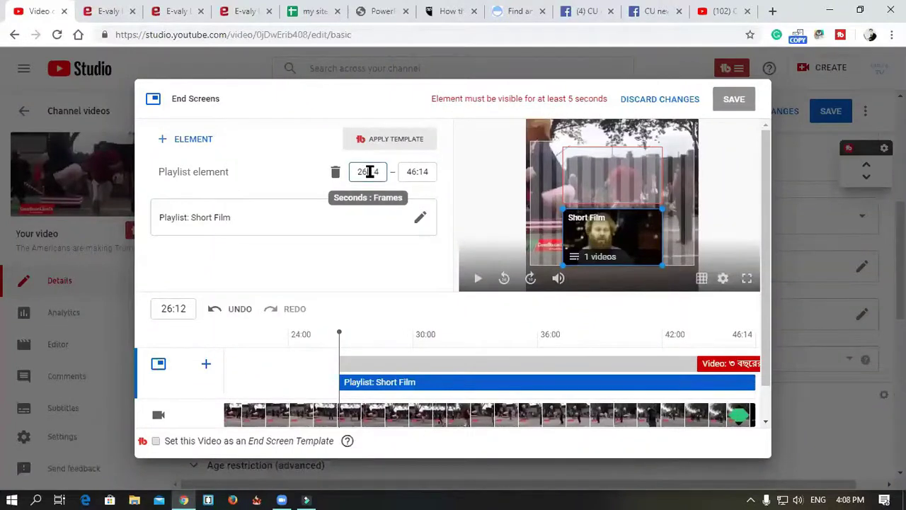
{"action": "double_click", "coordinate": [360, 172]}
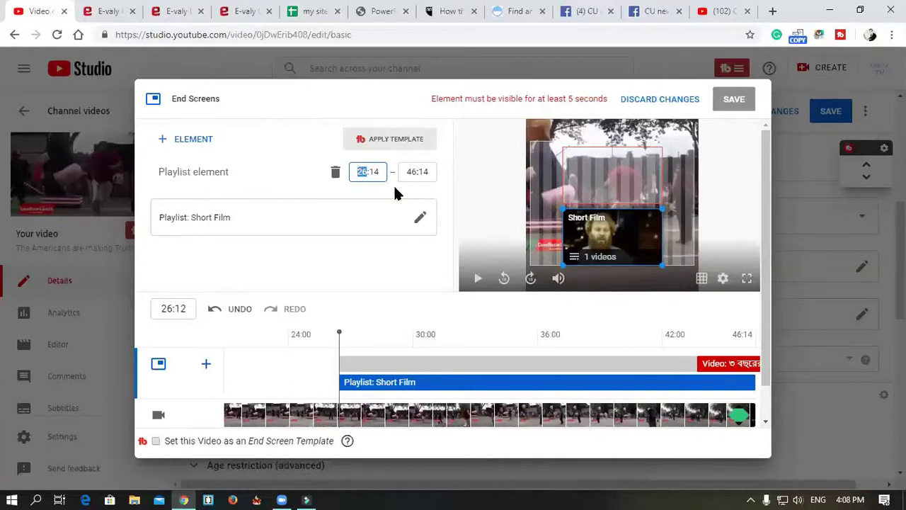
{"action": "type", "text": "40:20"}
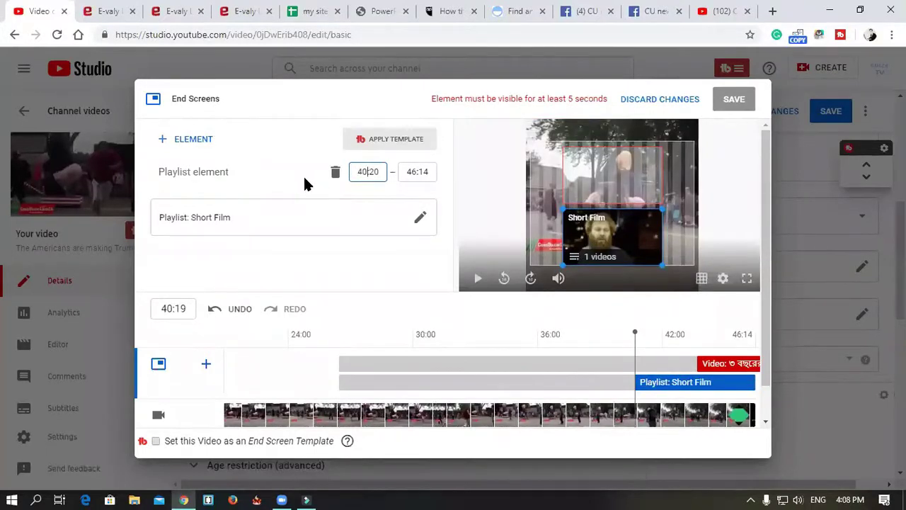
{"action": "left_click", "coordinate": [305, 178]}
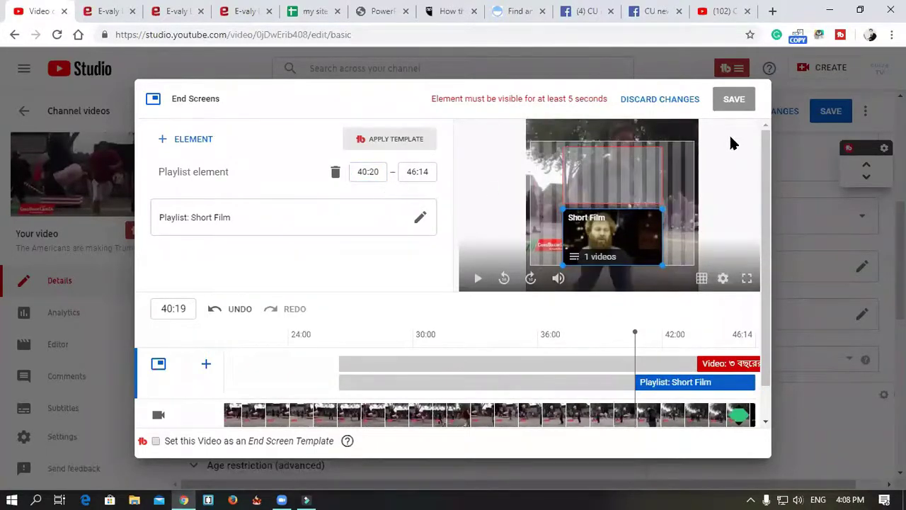
Discard the unsaved end-screen edits and apply the 1 video, 1 playlist template
{"action": "left_click", "coordinate": [664, 100]}
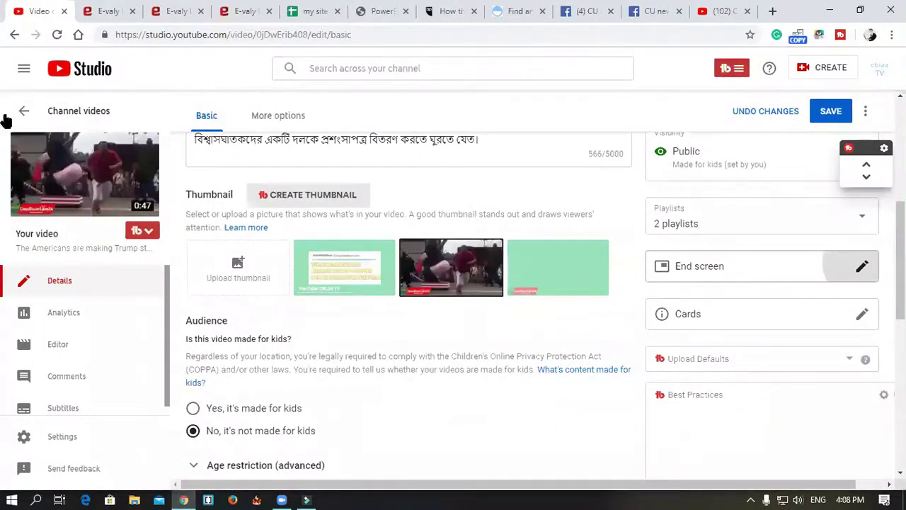
{"action": "left_click", "coordinate": [697, 266]}
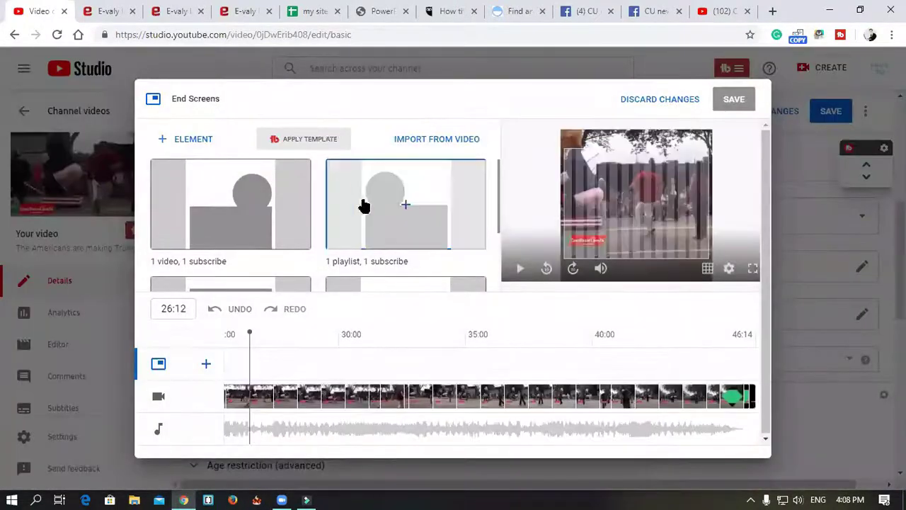
{"action": "scroll", "coordinate": [385, 234], "scroll_direction": "down", "scroll_amount": 1}
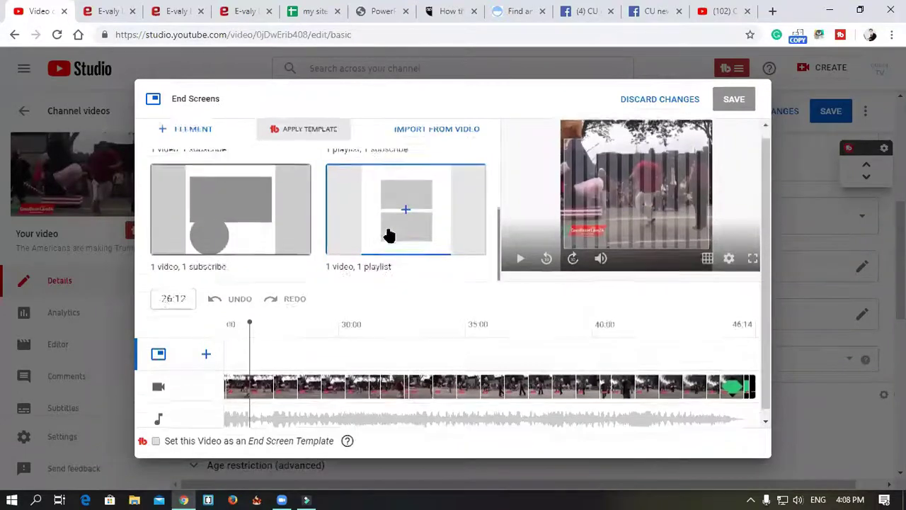
{"action": "left_click", "coordinate": [404, 208]}
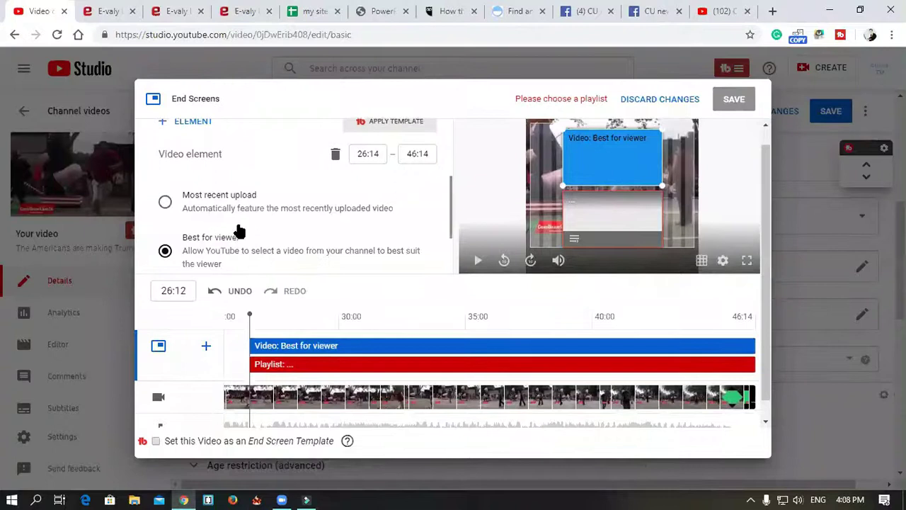
Feature the Trump statues video and the Bangladeshi fun playlist in the elements
{"action": "scroll", "coordinate": [235, 233], "scroll_direction": "down", "scroll_amount": 1}
{"action": "left_click", "coordinate": [167, 248]}
{"action": "left_click", "coordinate": [183, 259]}
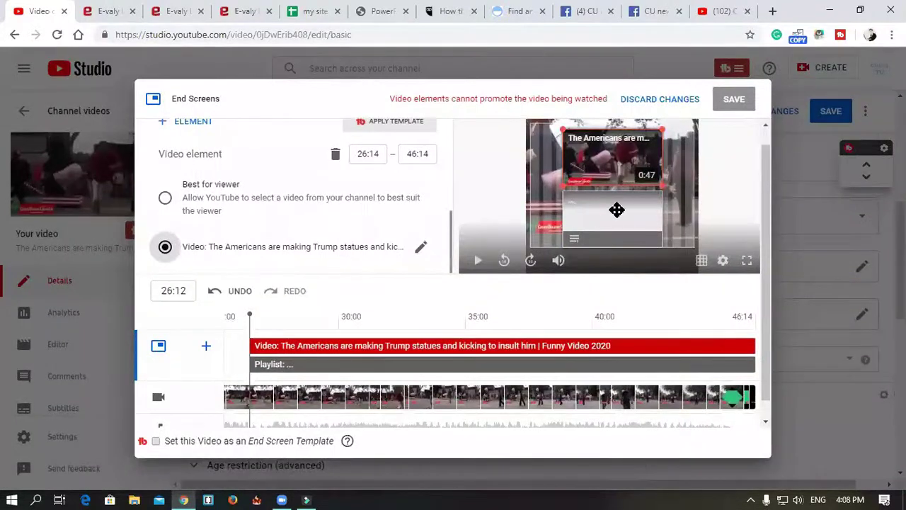
{"action": "left_click", "coordinate": [577, 239]}
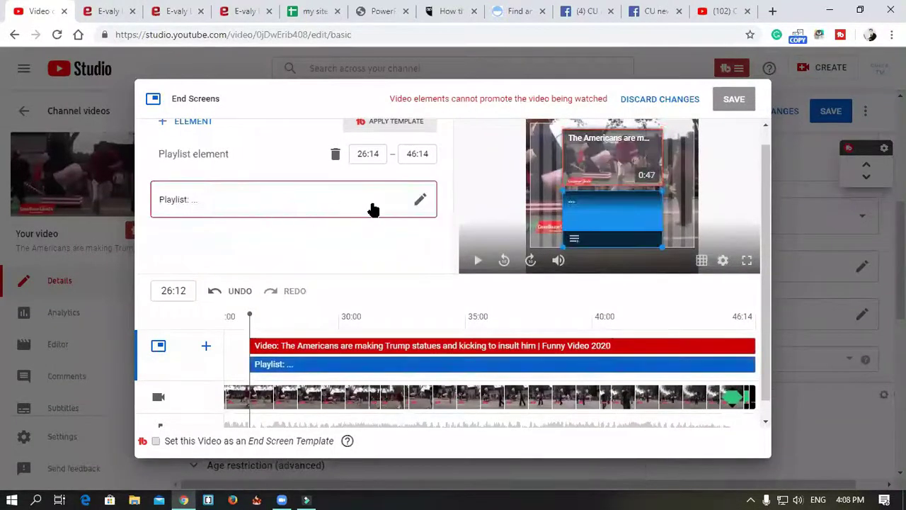
{"action": "left_click", "coordinate": [421, 199]}
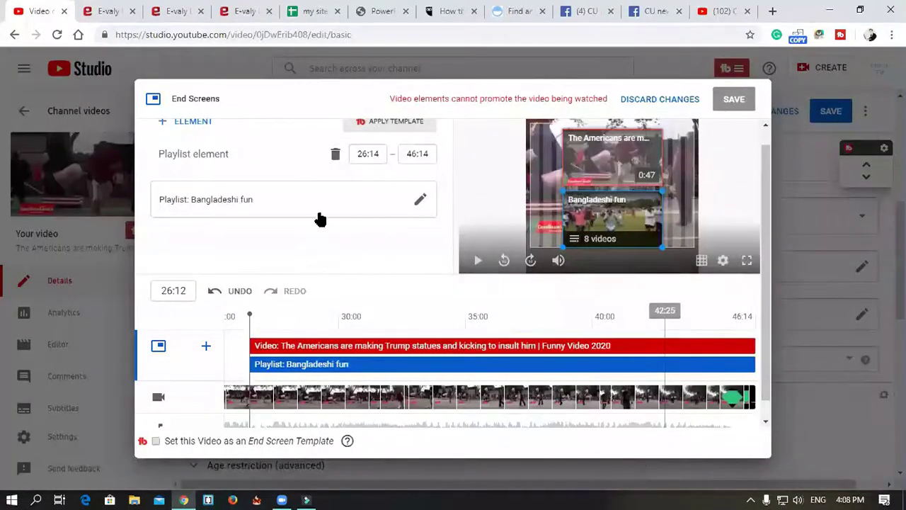
{"action": "scroll", "coordinate": [411, 214], "scroll_direction": "up", "scroll_amount": 1}
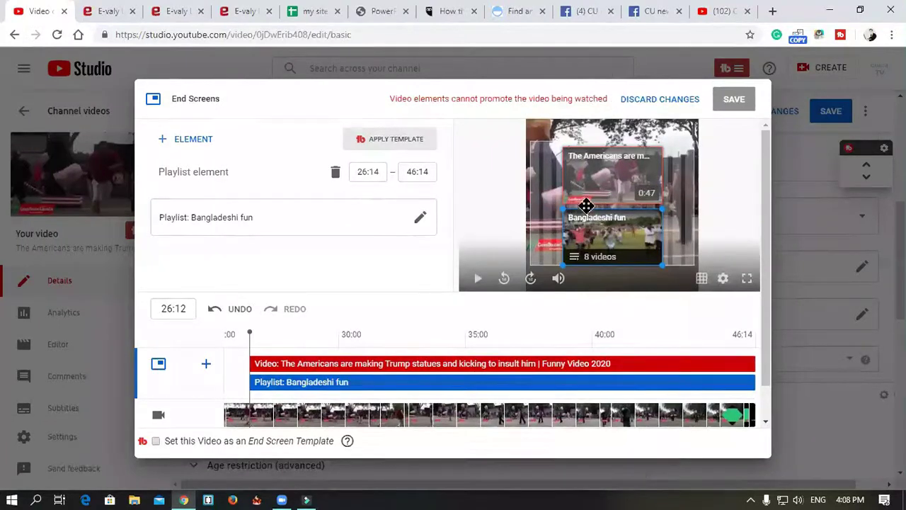
Set the video element to most recent upload starting at 40:20 and save the end screen
{"action": "left_click", "coordinate": [559, 186]}
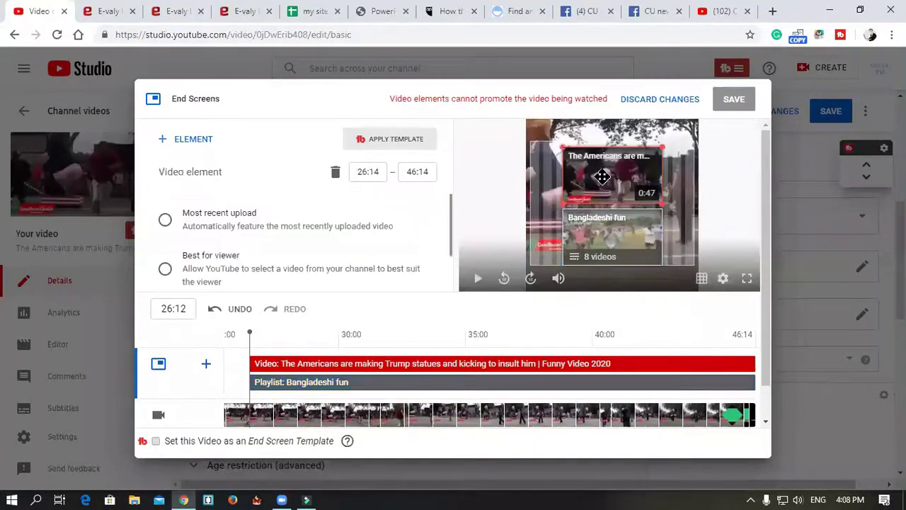
{"action": "left_click", "coordinate": [190, 219]}
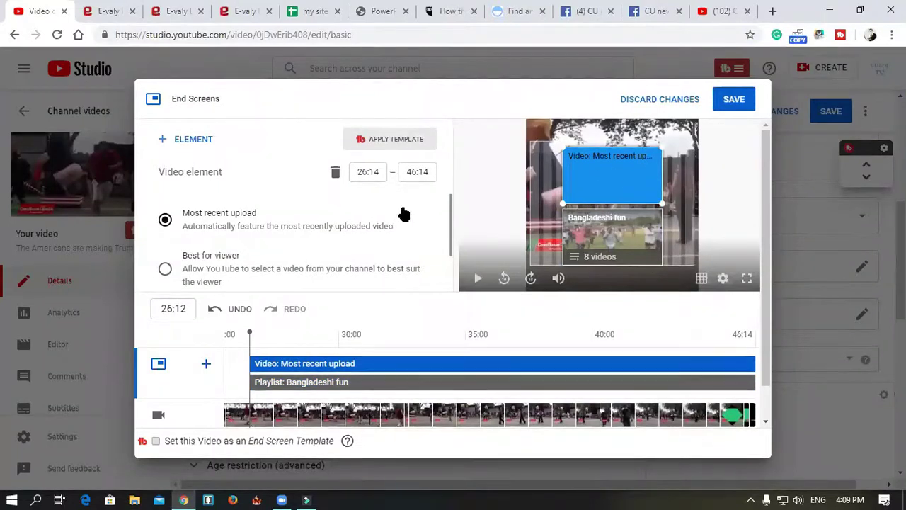
{"action": "scroll", "coordinate": [403, 209], "scroll_direction": "down", "scroll_amount": 2}
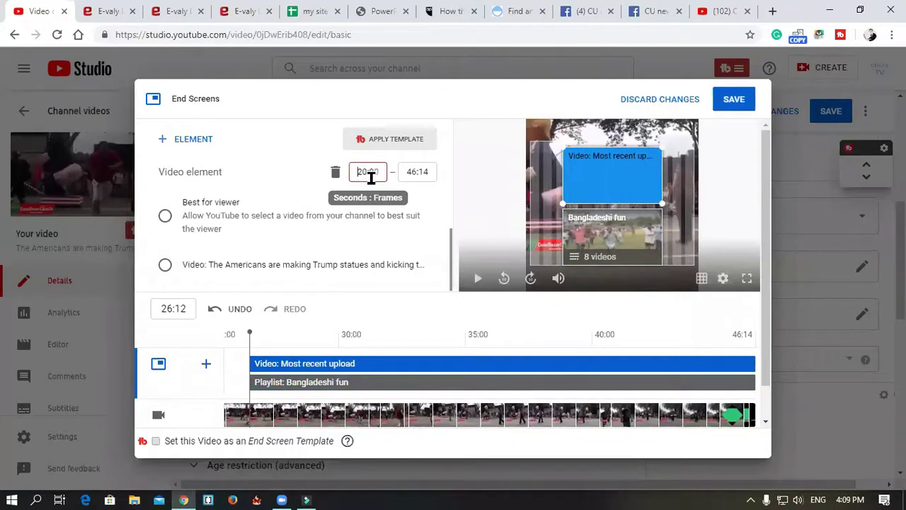
{"action": "type", "text": "40:20"}
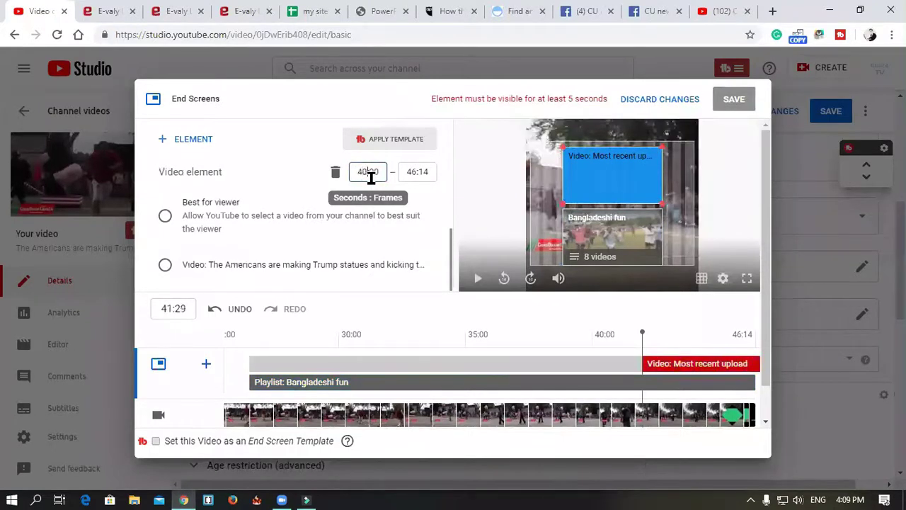
{"action": "key", "text": "Return"}
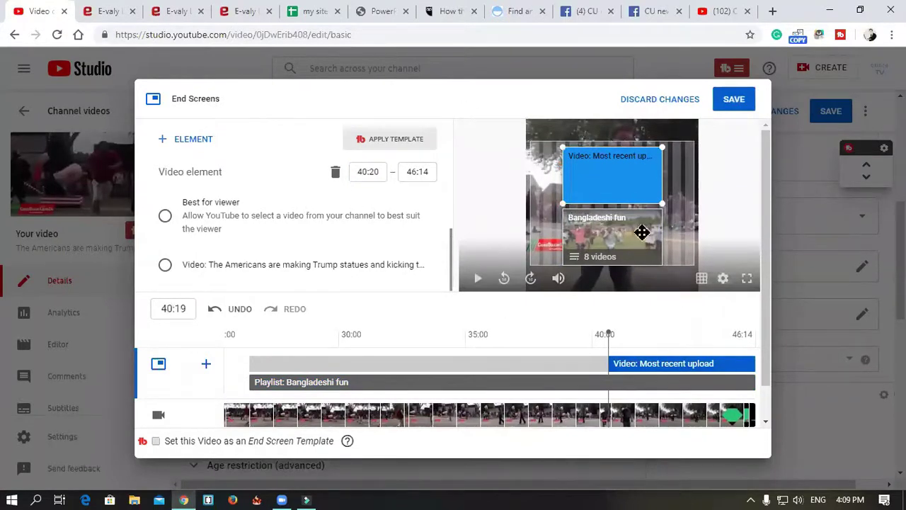
{"action": "left_click", "coordinate": [738, 99]}
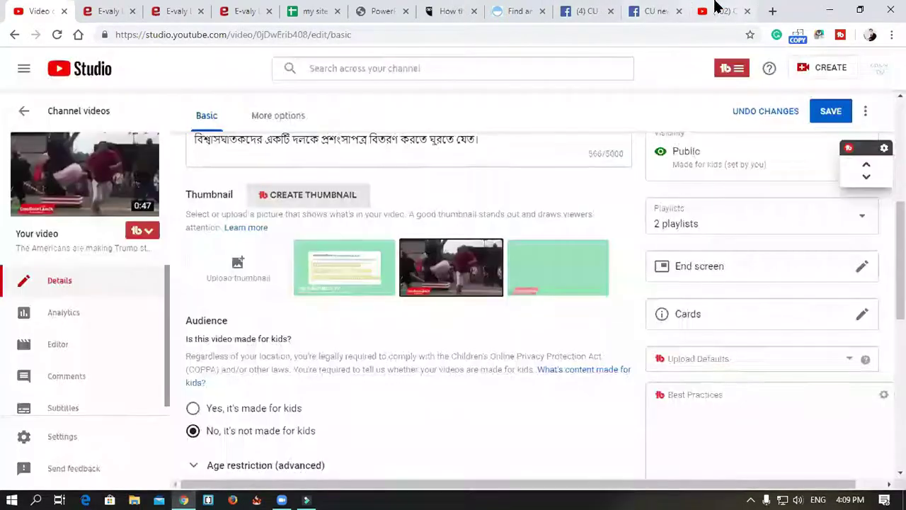
{"action": "left_click", "coordinate": [721, 11]}
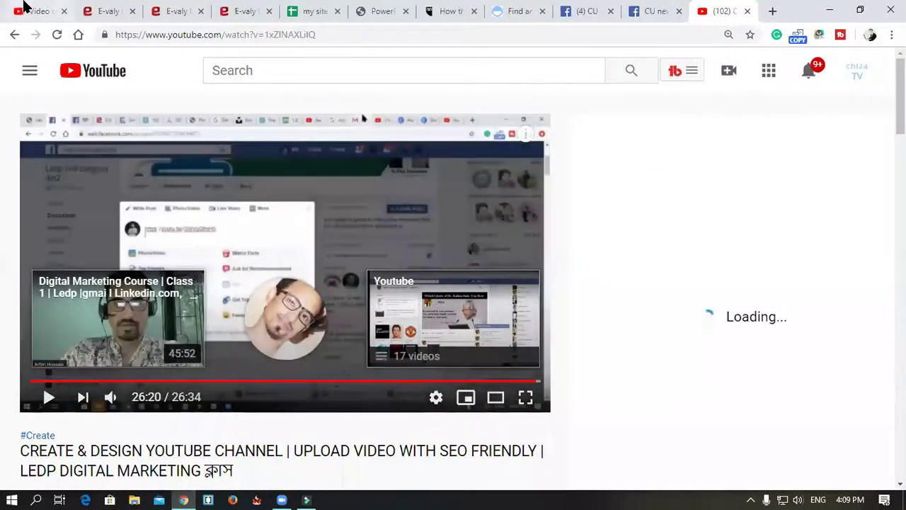
{"action": "left_click", "coordinate": [35, 10]}
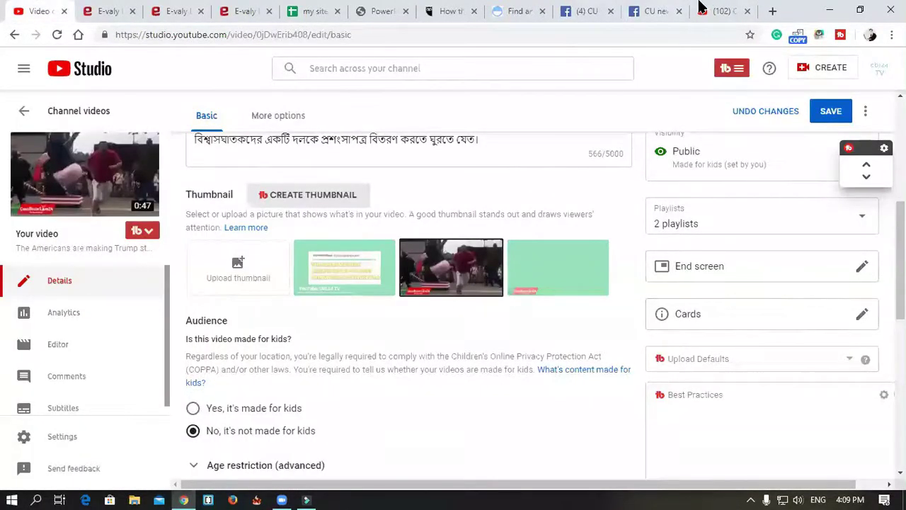
{"action": "left_click", "coordinate": [708, 11]}
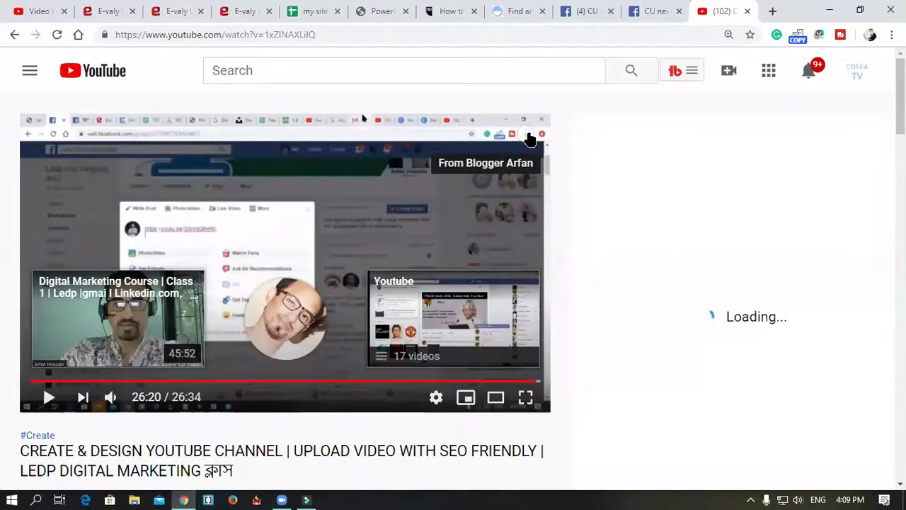
{"action": "mouse_move", "coordinate": [525, 142]}
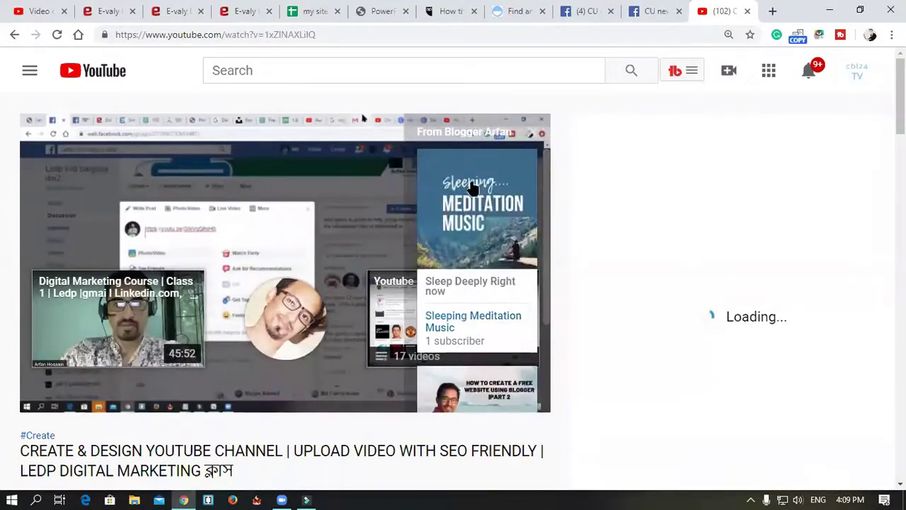
{"action": "scroll", "coordinate": [496, 240], "scroll_direction": "down", "scroll_amount": 2}
{"action": "scroll", "coordinate": [502, 340], "scroll_direction": "down", "scroll_amount": 1}
{"action": "scroll", "coordinate": [500, 311], "scroll_direction": "up", "scroll_amount": 3}
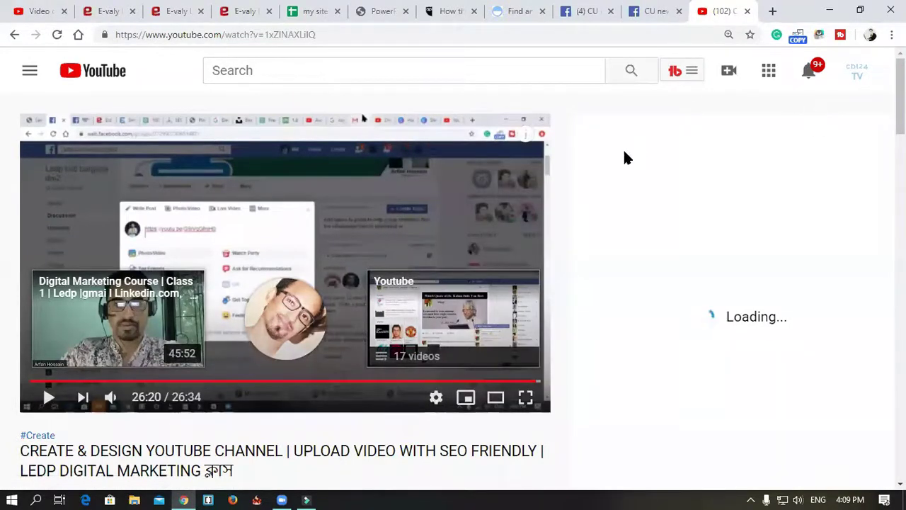
{"action": "left_click", "coordinate": [37, 9]}
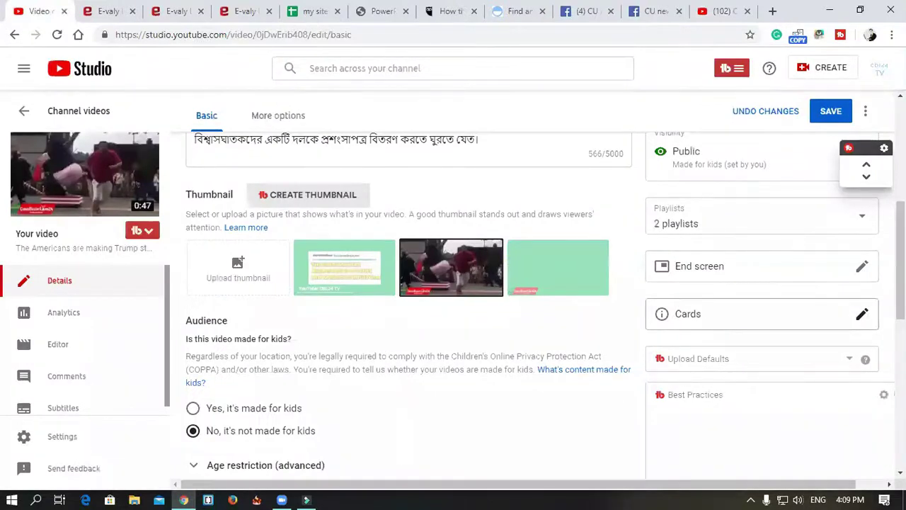
Add a video card at 00:00 linking to the Nochang Jebar Ei Jagan Chari video
{"action": "left_click", "coordinate": [859, 313]}
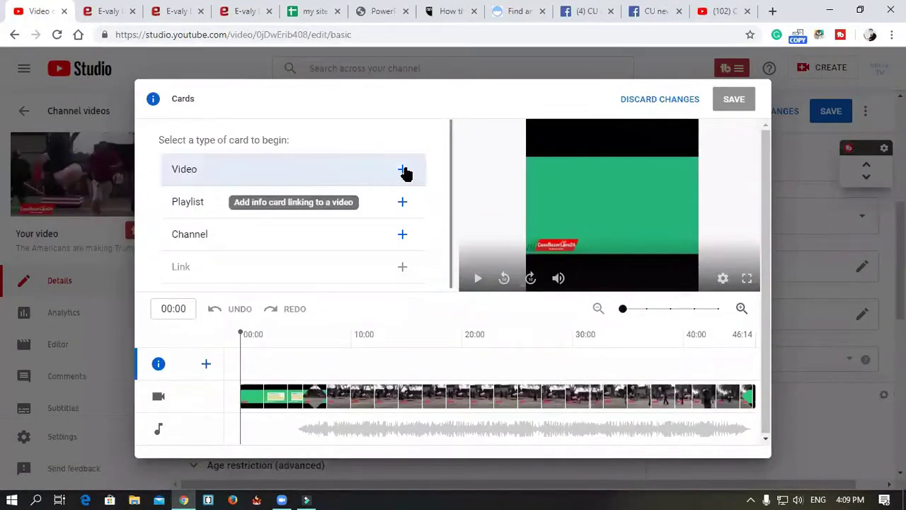
{"action": "left_click", "coordinate": [403, 170]}
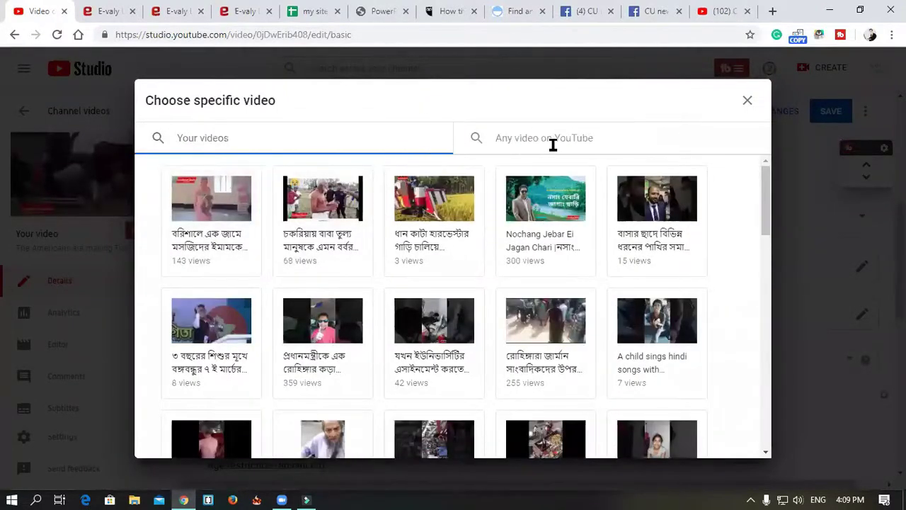
{"action": "left_click", "coordinate": [555, 203]}
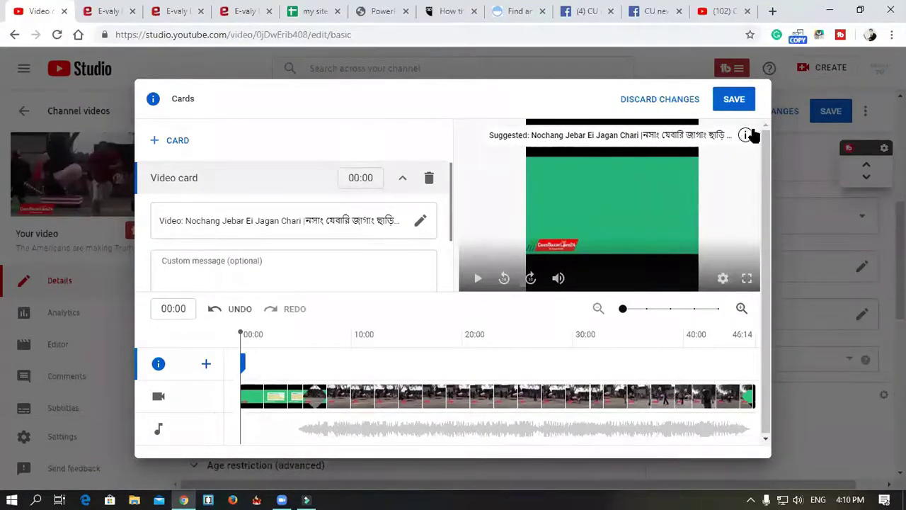
{"action": "scroll", "coordinate": [346, 239], "scroll_direction": "down", "scroll_amount": 2}
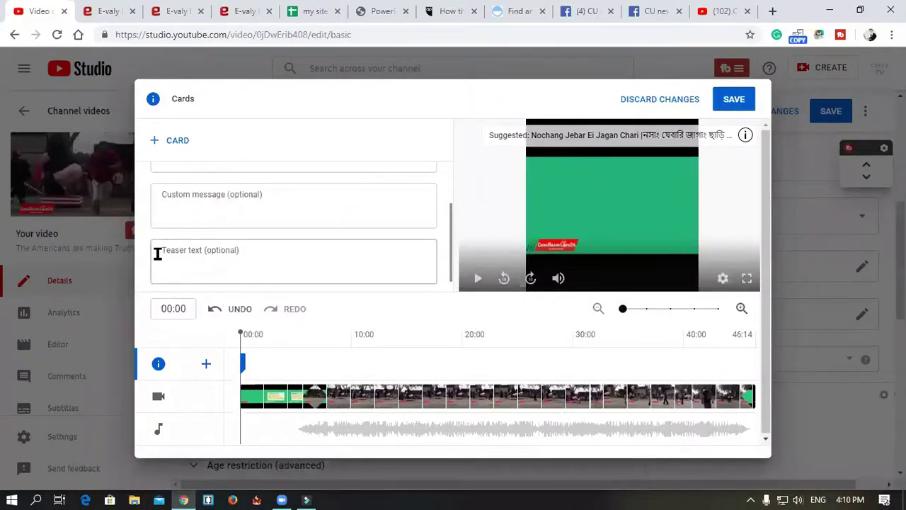
{"action": "left_click_drag", "start_coordinate": [262, 251], "coordinate": [153, 253]}
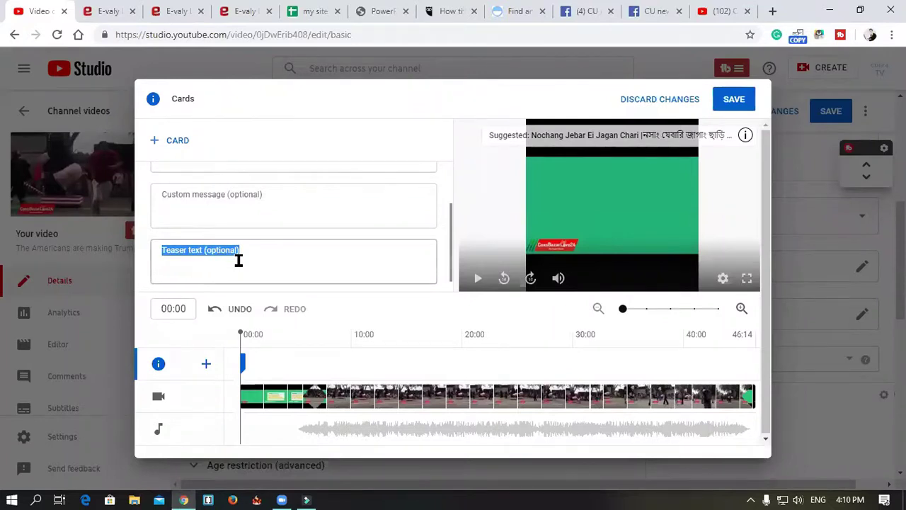
{"action": "key", "text": "ctrl+shift+j"}
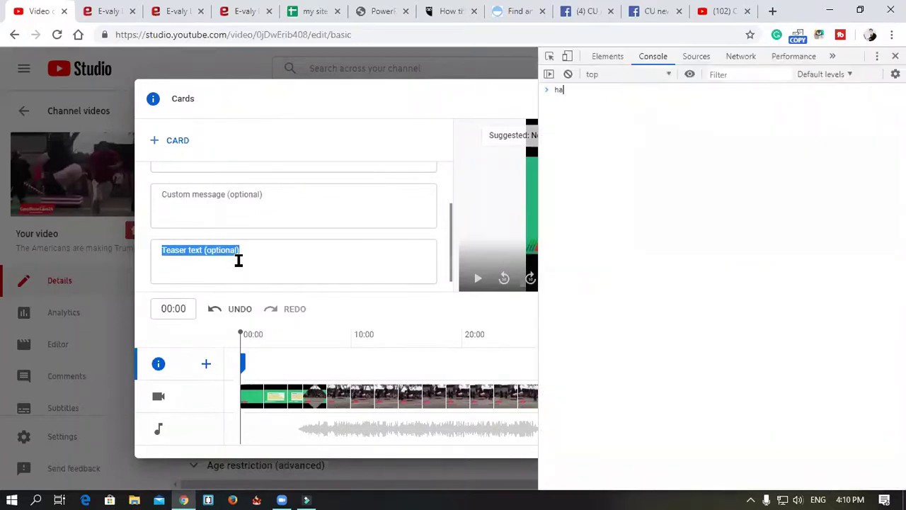
{"action": "key", "text": "Return"}
{"action": "key", "text": "ctrl+shift+j"}
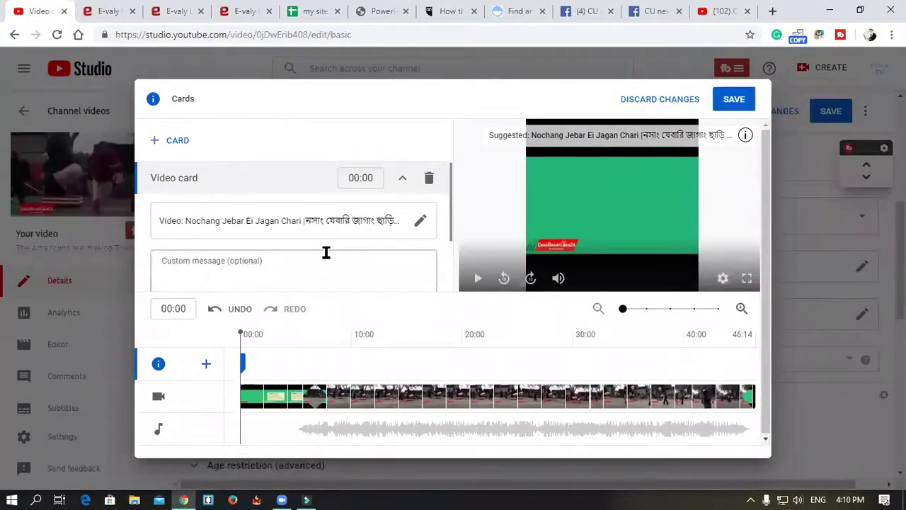
Enter 'HillTrack Song!!' as the video card's custom message
{"action": "left_click", "coordinate": [325, 253]}
{"action": "type", "text": "lTrack"}
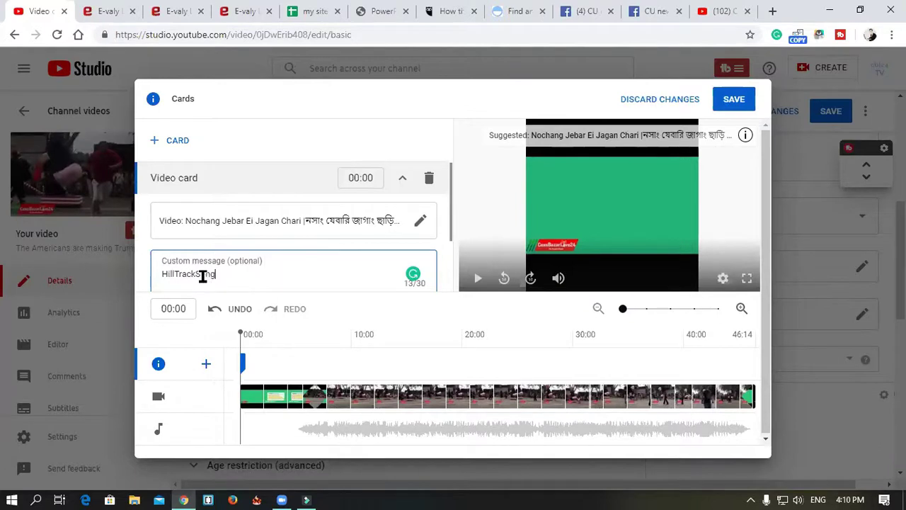
{"action": "type", "text": "Song"}
{"action": "type", "text": "!!"}
{"action": "left_click", "coordinate": [730, 126]}
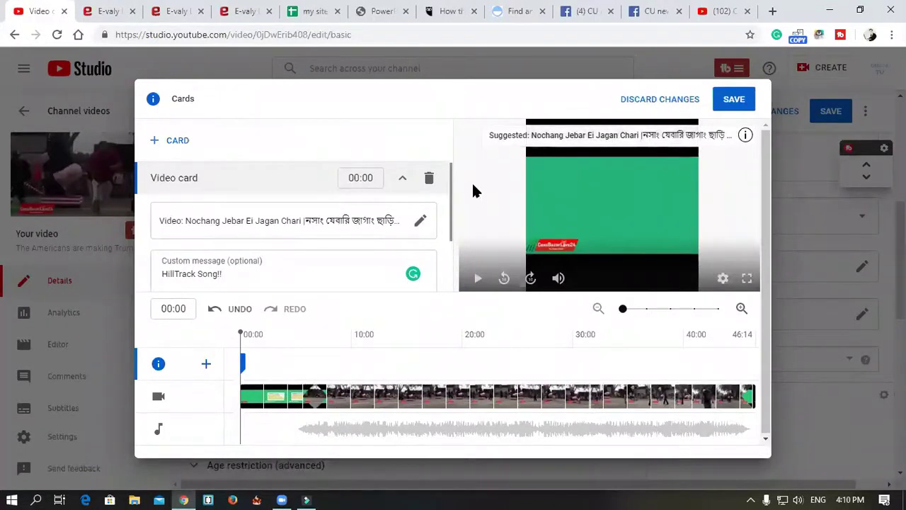
{"action": "scroll", "coordinate": [354, 248], "scroll_direction": "down", "scroll_amount": 1}
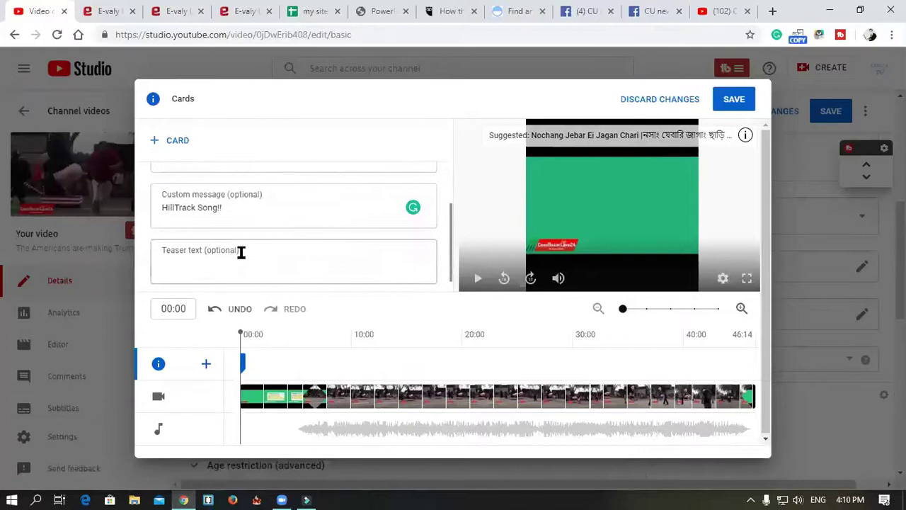
{"action": "triple_click", "coordinate": [167, 207]}
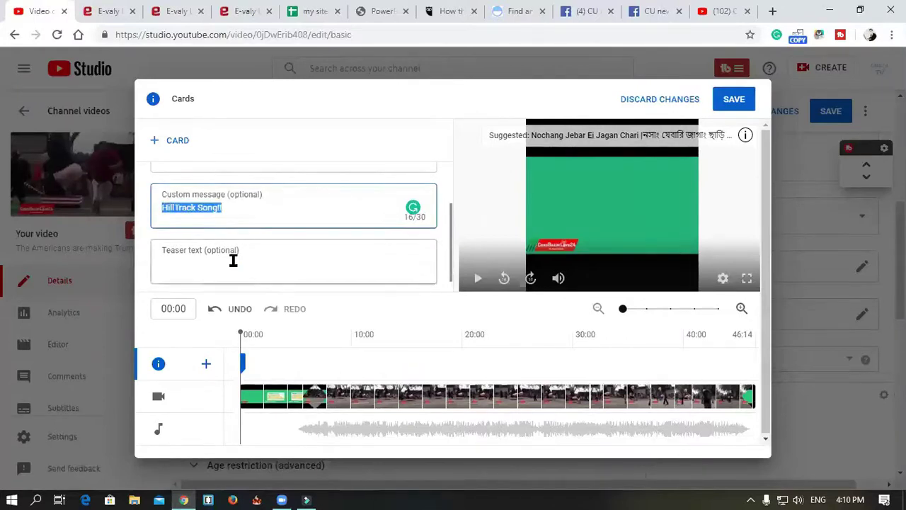
Enter the teaser 'Local Song of Bandarban', correcting the Bandorban misspelling
{"action": "left_click", "coordinate": [180, 256]}
{"action": "type", "text": "Song"}
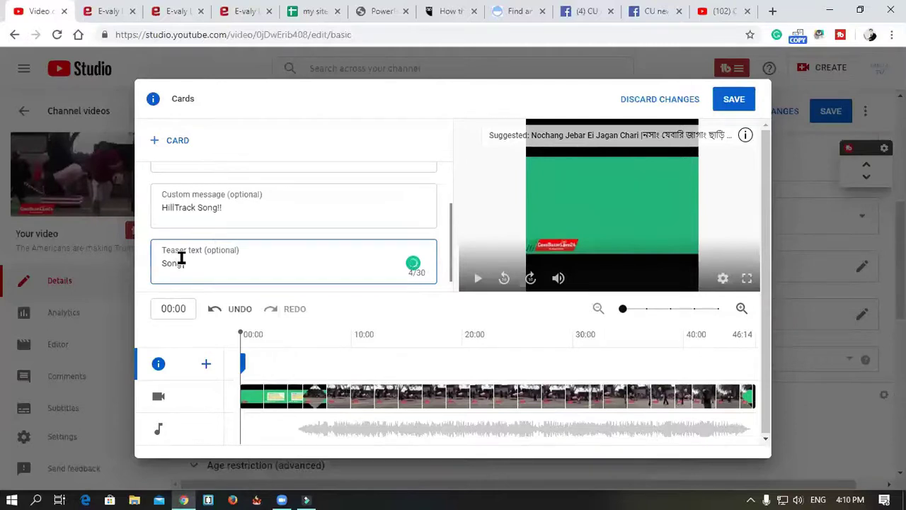
{"action": "key", "text": "BackSpace"}
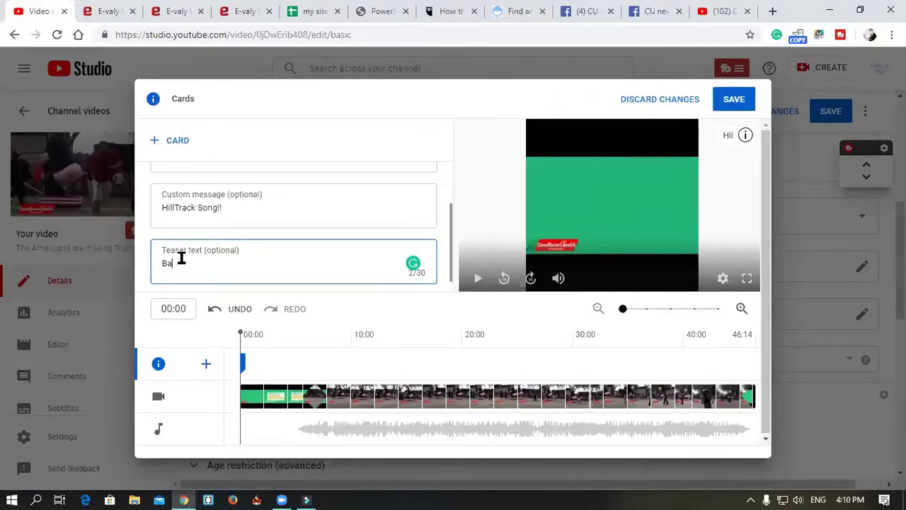
{"action": "key", "text": "BackSpace"}
{"action": "type", "text": "Local s"}
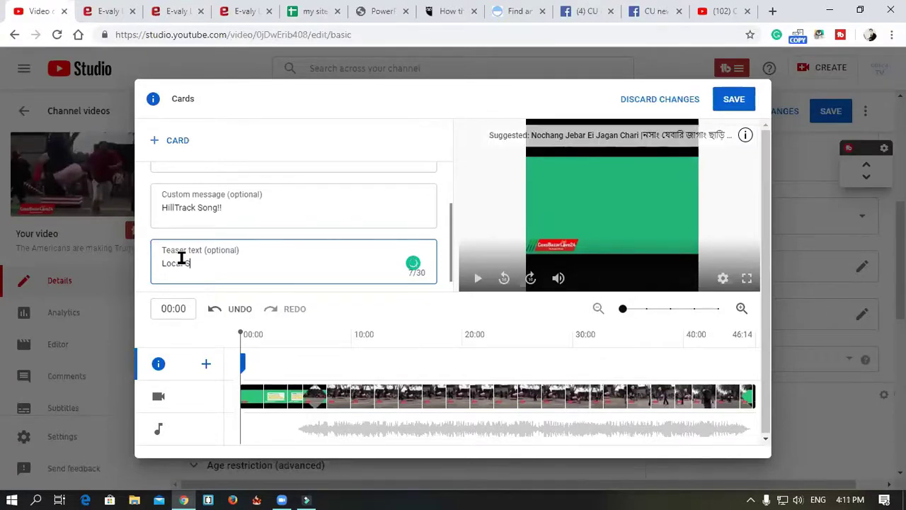
{"action": "type", "text": "of"}
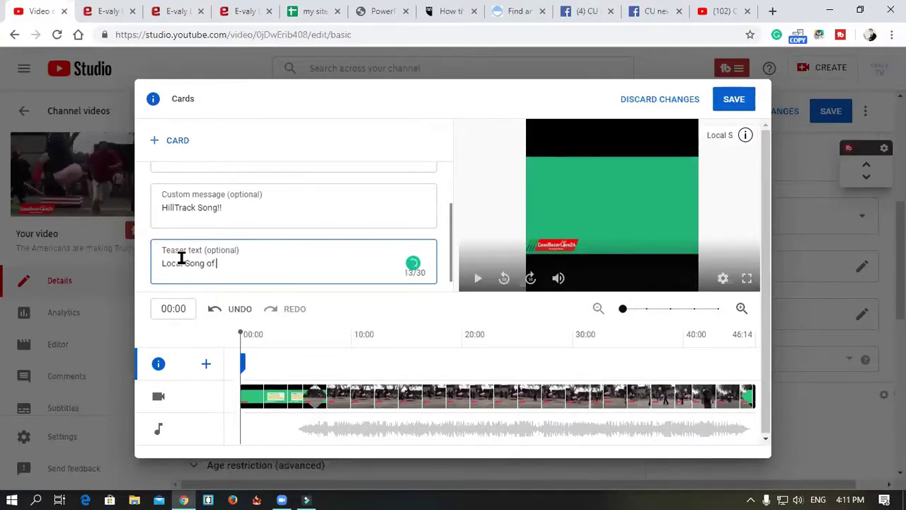
{"action": "type", "text": " Ba"}
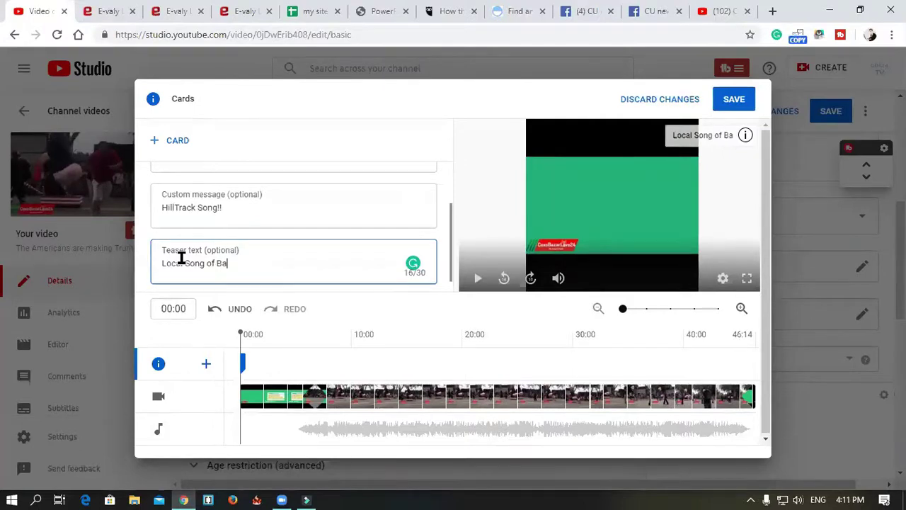
{"action": "type", "text": "ndorban"}
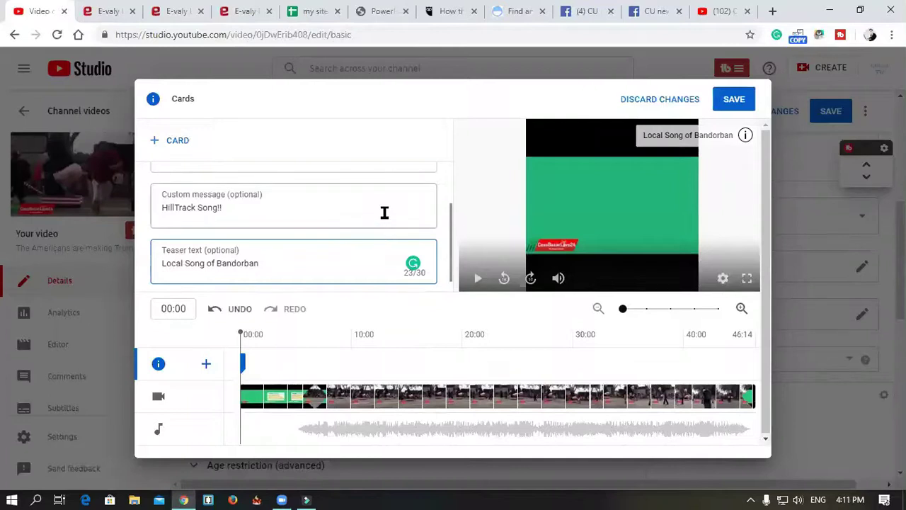
{"action": "key", "text": "shift+Tab"}
{"action": "left_click", "coordinate": [238, 262]}
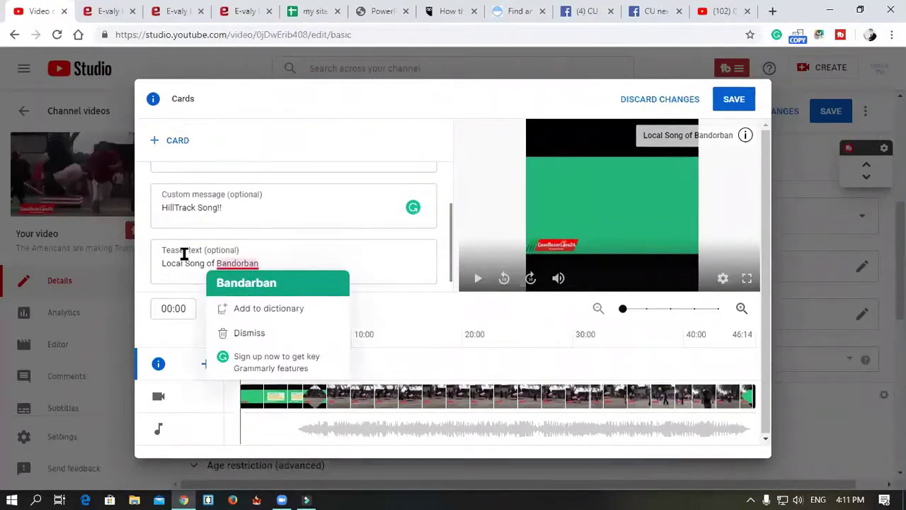
{"action": "left_click", "coordinate": [247, 283]}
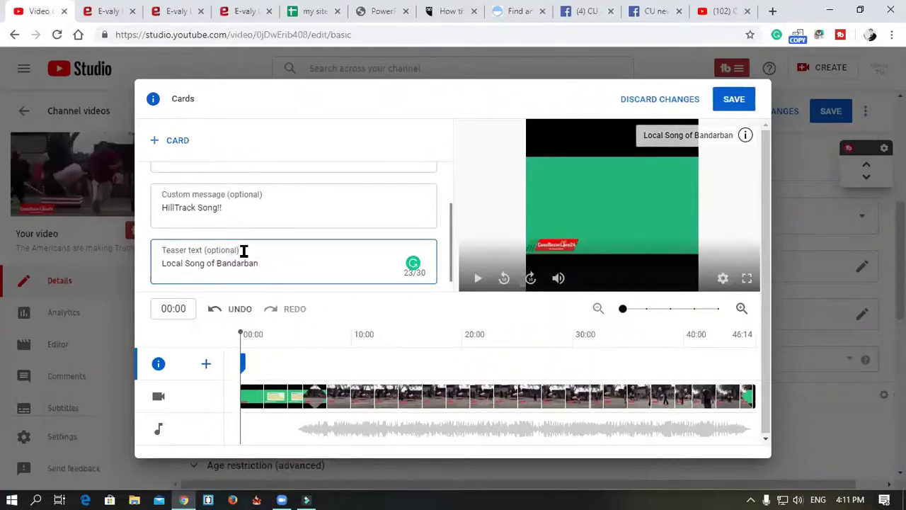
{"action": "left_click_drag", "start_coordinate": [263, 262], "coordinate": [171, 256]}
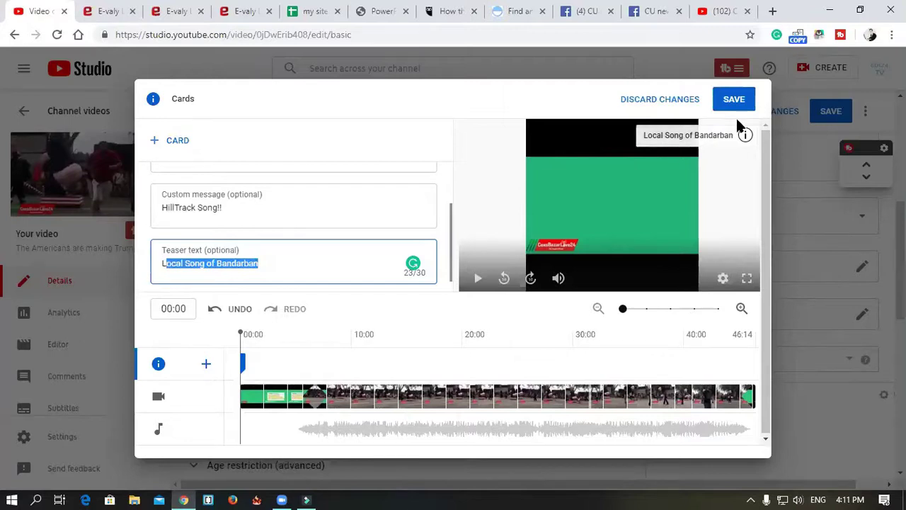
{"action": "left_click", "coordinate": [181, 262]}
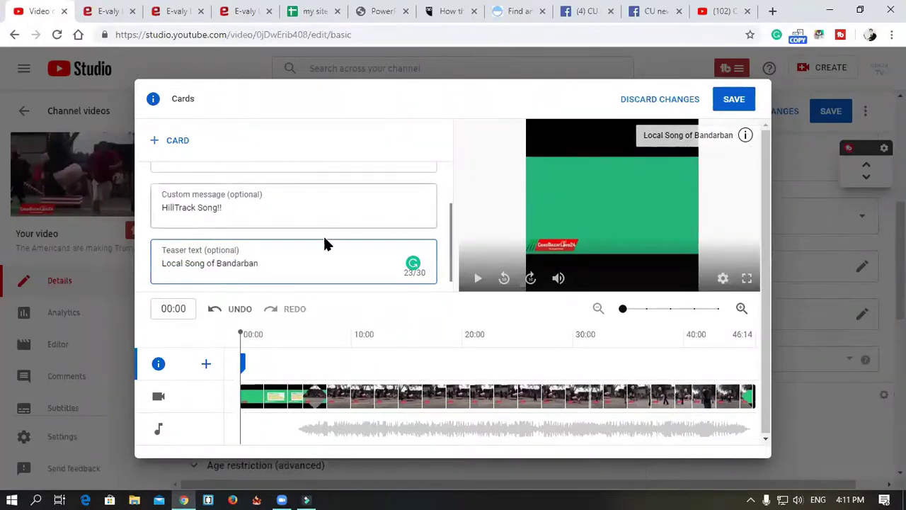
{"action": "scroll", "coordinate": [256, 213], "scroll_direction": "up", "scroll_amount": 1}
{"action": "scroll", "coordinate": [257, 212], "scroll_direction": "up", "scroll_amount": 1}
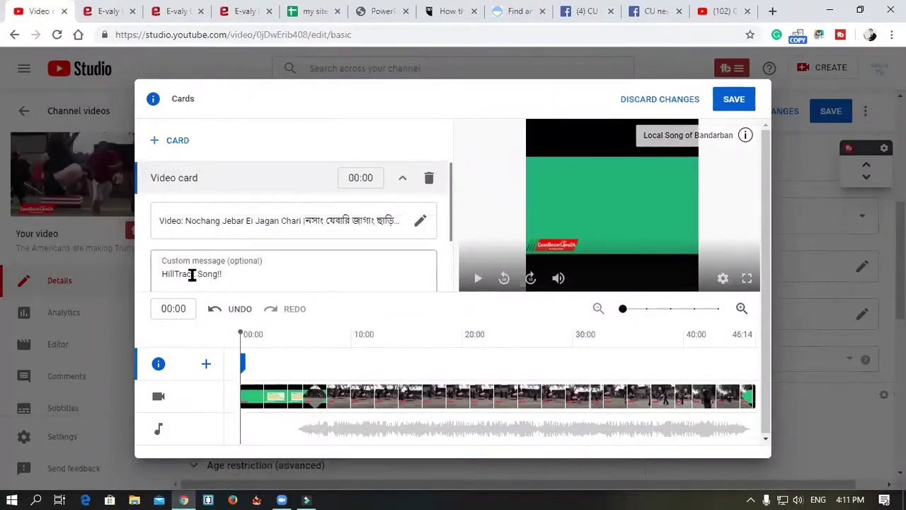
Move the video card's timeline marker from 00:00 to 32:14
{"action": "triple_click", "coordinate": [154, 274]}
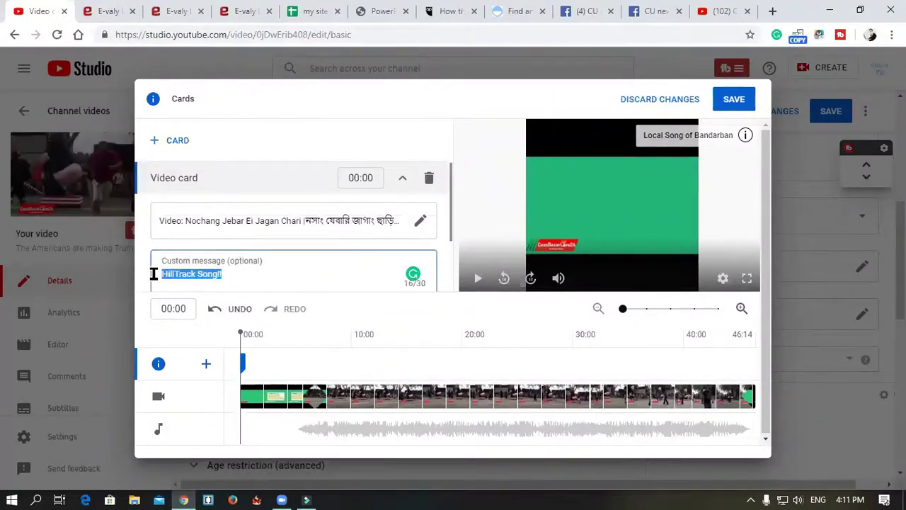
{"action": "left_click", "coordinate": [744, 137]}
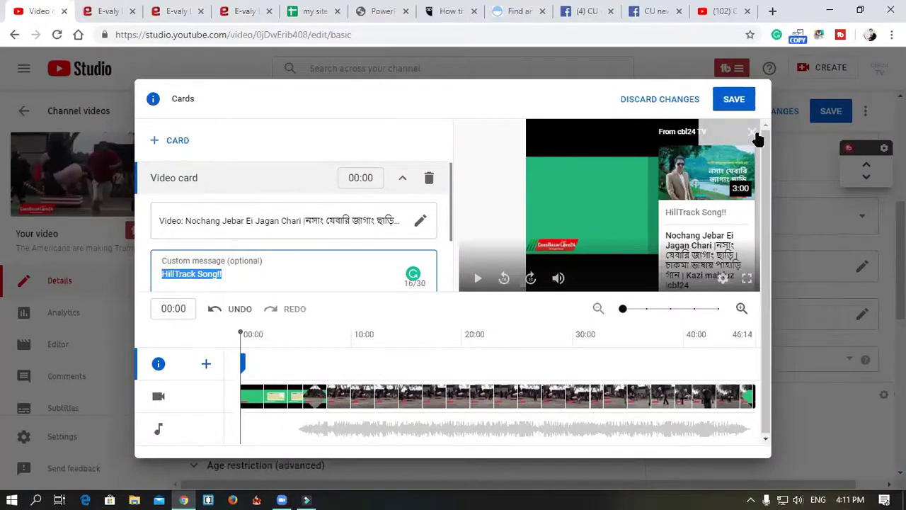
{"action": "scroll", "coordinate": [199, 279], "scroll_direction": "down", "scroll_amount": 2}
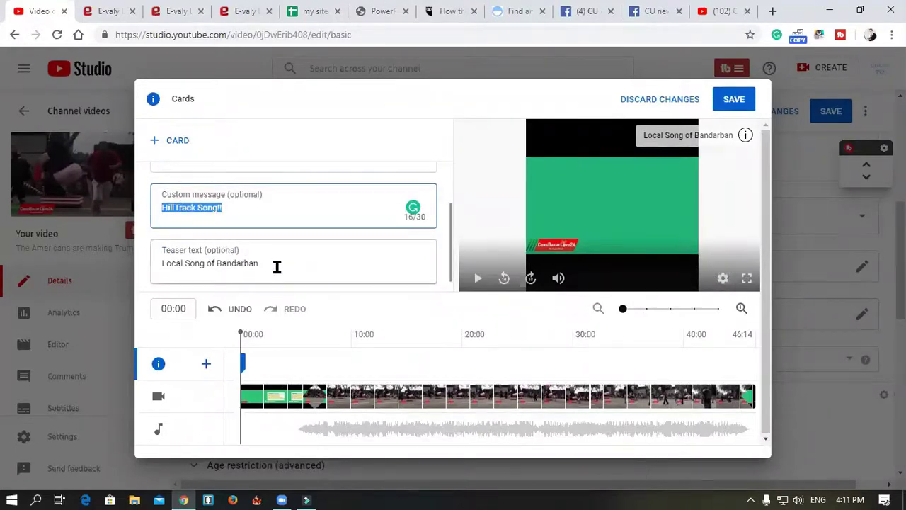
{"action": "scroll", "coordinate": [333, 239], "scroll_direction": "up", "scroll_amount": 2}
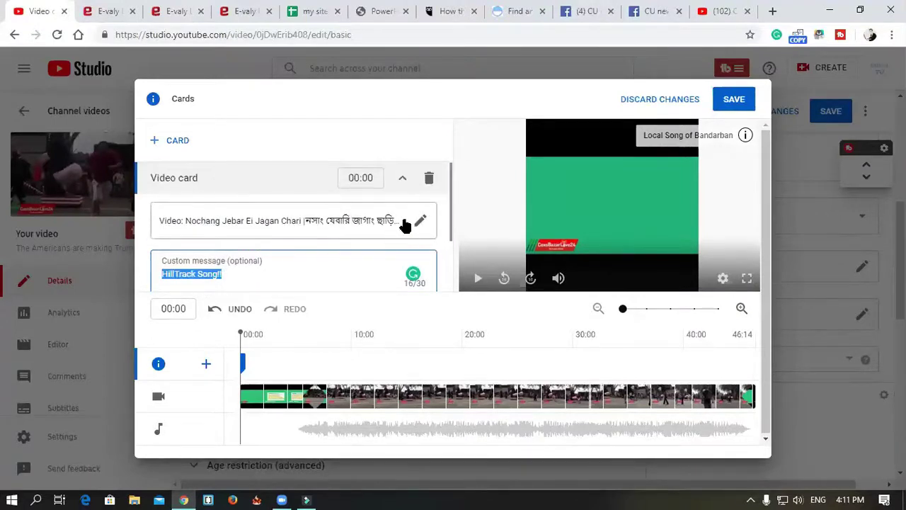
{"action": "scroll", "coordinate": [415, 216], "scroll_direction": "down", "scroll_amount": 2}
{"action": "scroll", "coordinate": [403, 208], "scroll_direction": "down", "scroll_amount": 1}
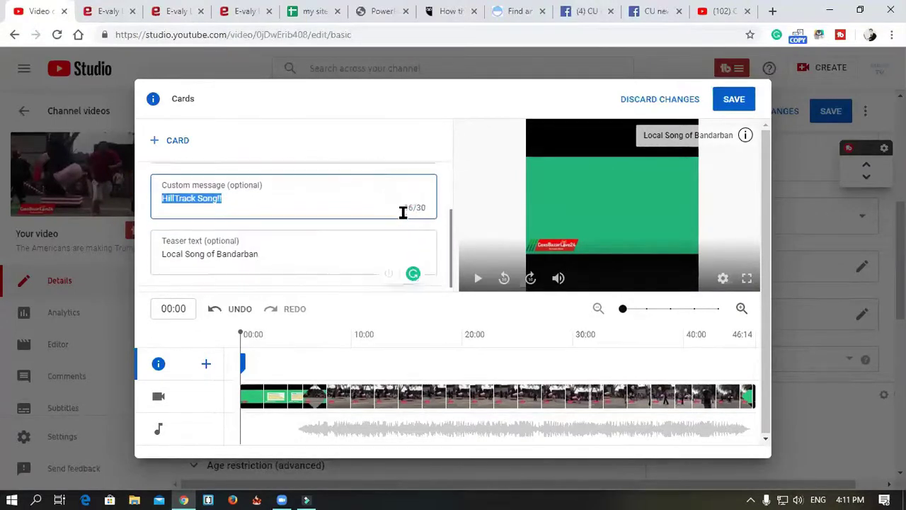
{"action": "scroll", "coordinate": [304, 219], "scroll_direction": "up", "scroll_amount": 3}
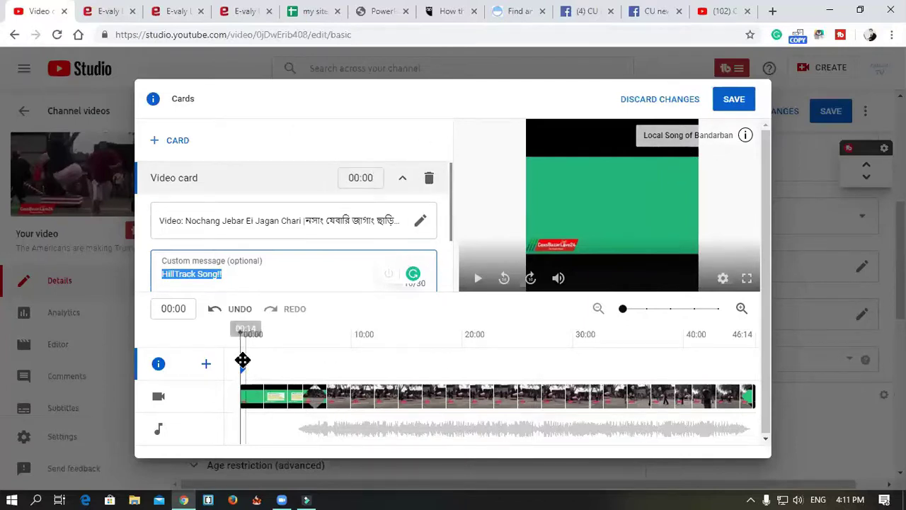
{"action": "left_click_drag", "start_coordinate": [243, 360], "coordinate": [603, 364]}
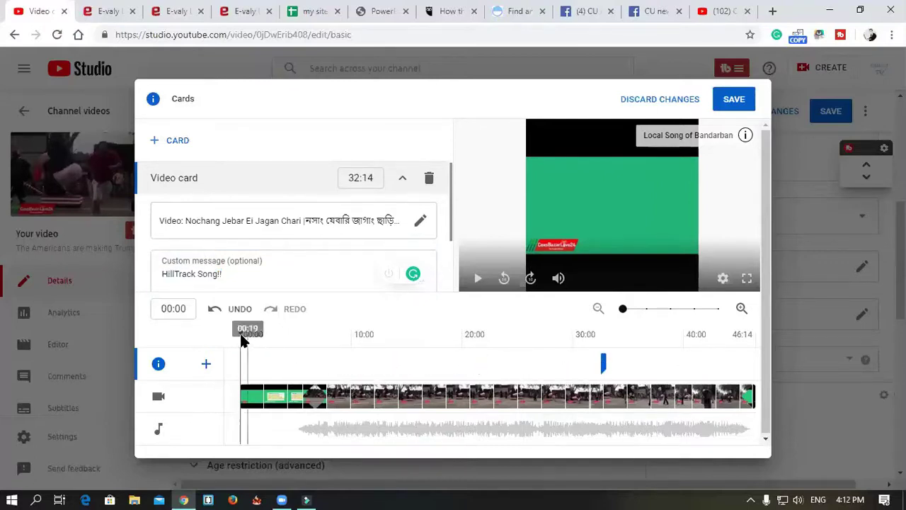
{"action": "left_click_drag", "start_coordinate": [240, 333], "coordinate": [600, 358]}
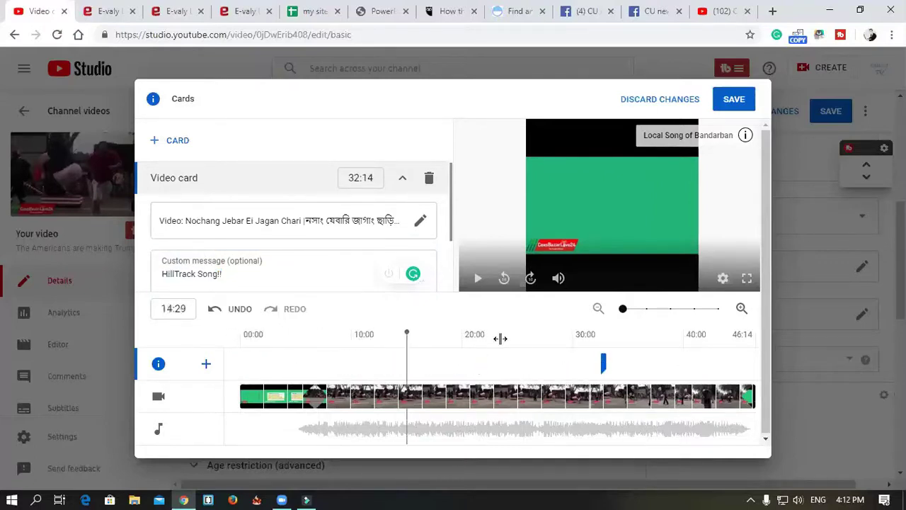
{"action": "left_click", "coordinate": [600, 357]}
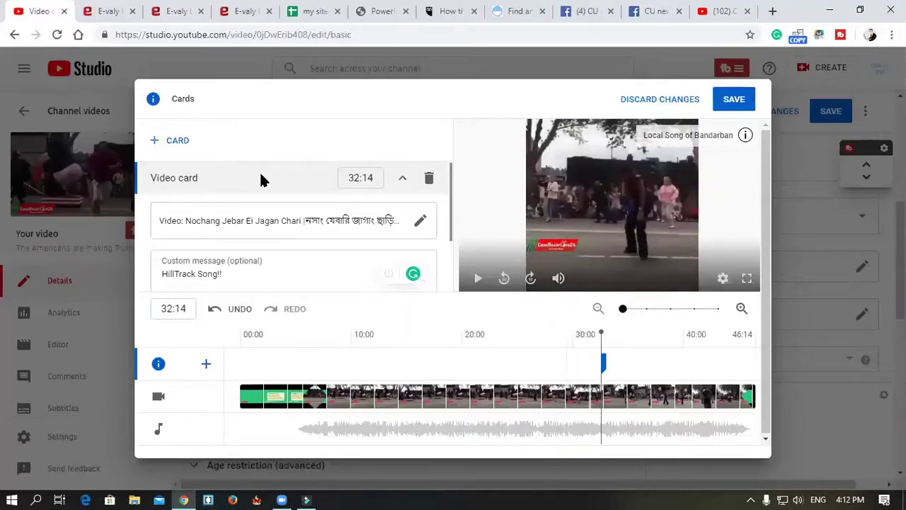
Collapse the video card's details panel
{"action": "left_click", "coordinate": [164, 140]}
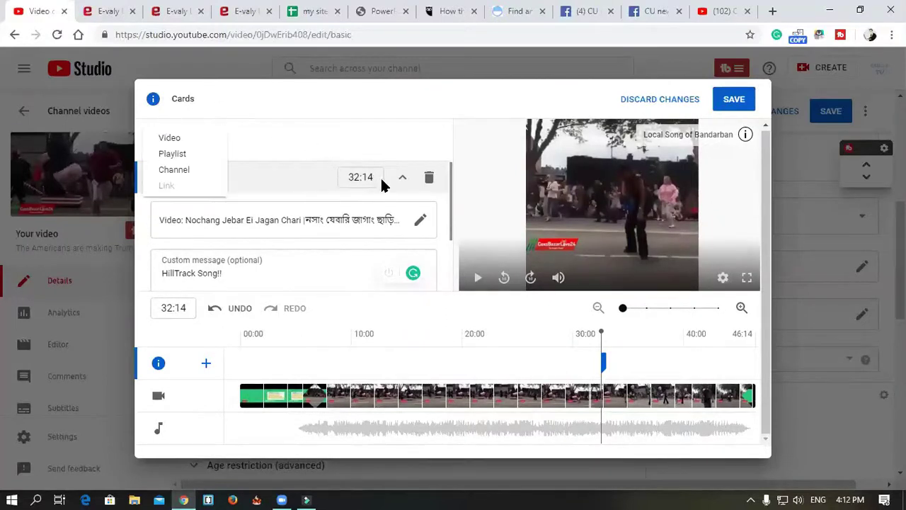
{"action": "left_click", "coordinate": [403, 177]}
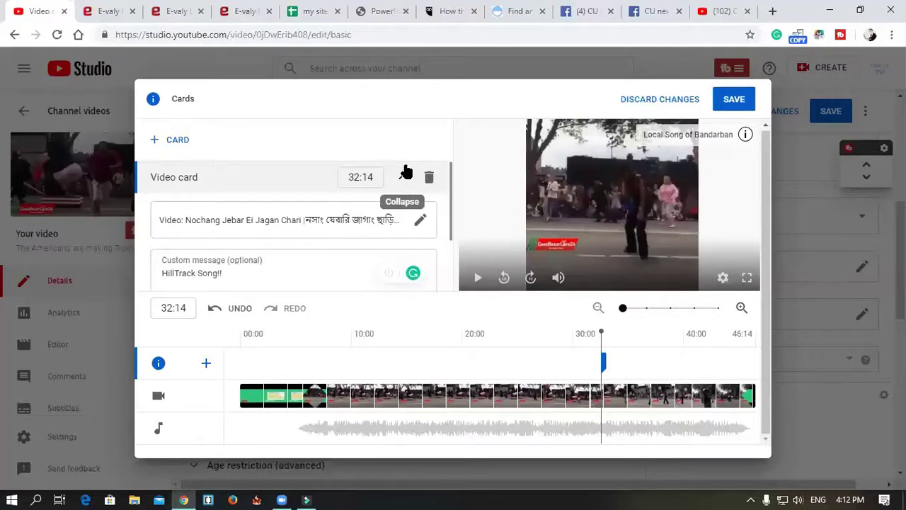
{"action": "left_click", "coordinate": [404, 175]}
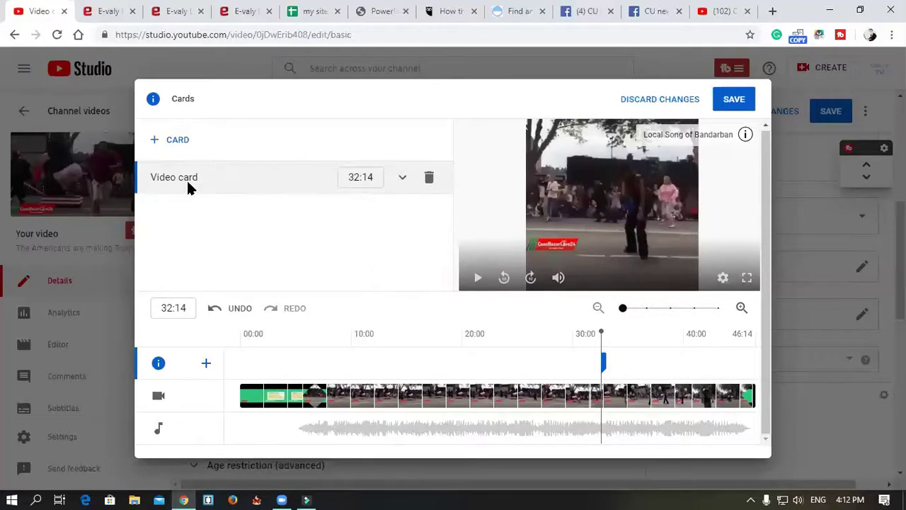
Add a playlist card for 'Songs of bd' and place it at 05:21
{"action": "left_click", "coordinate": [158, 143]}
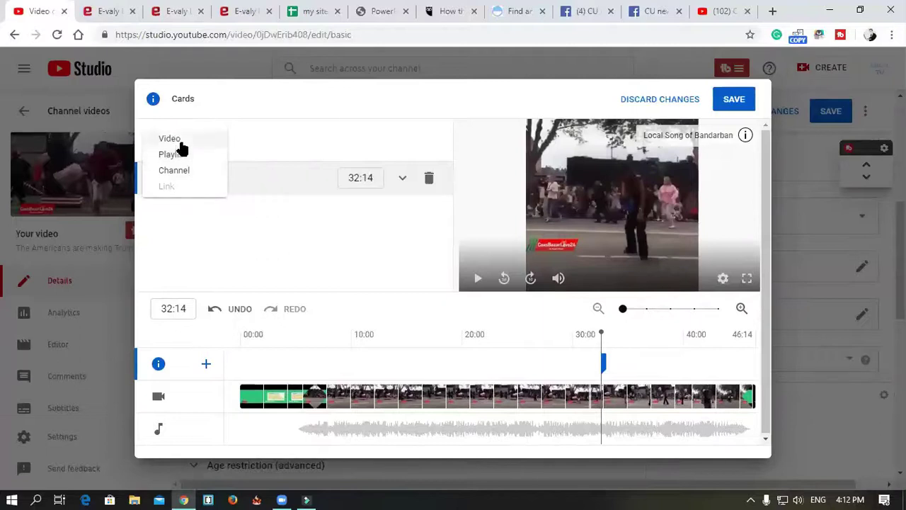
{"action": "left_click", "coordinate": [172, 154]}
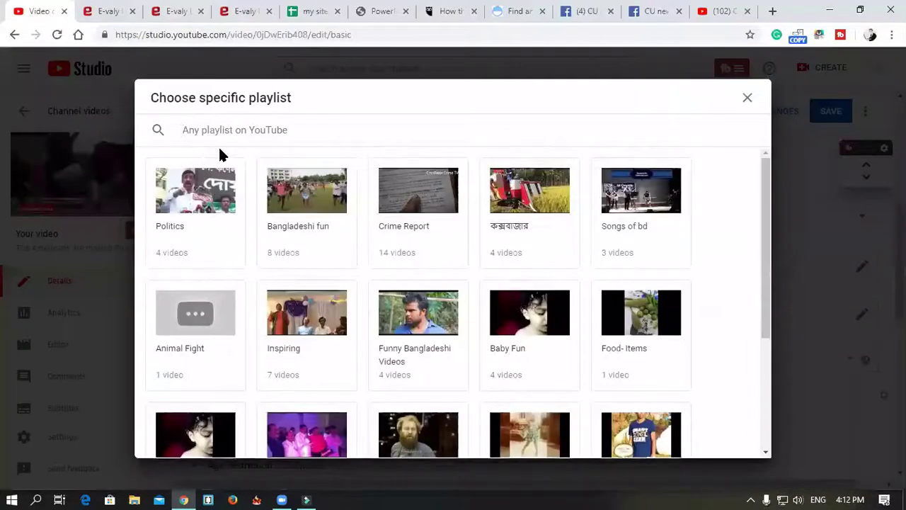
{"action": "left_click", "coordinate": [635, 205]}
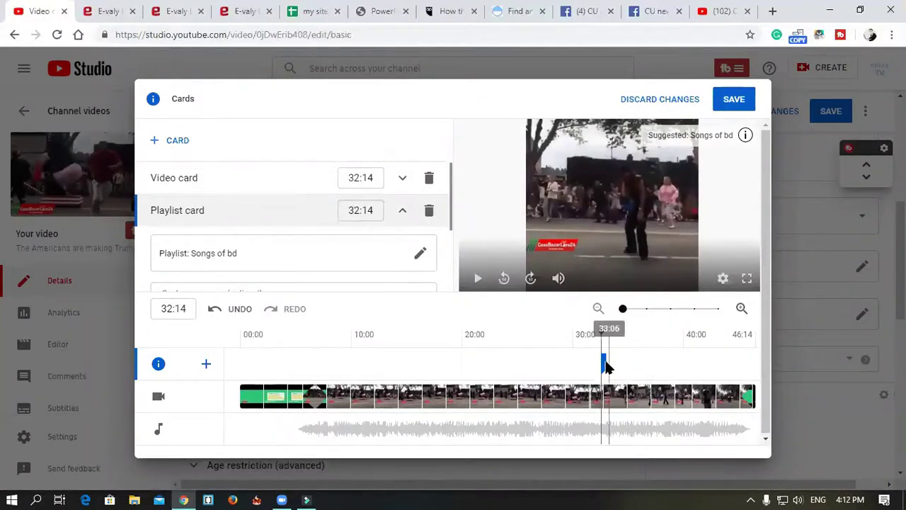
{"action": "left_click_drag", "start_coordinate": [602, 361], "coordinate": [301, 355]}
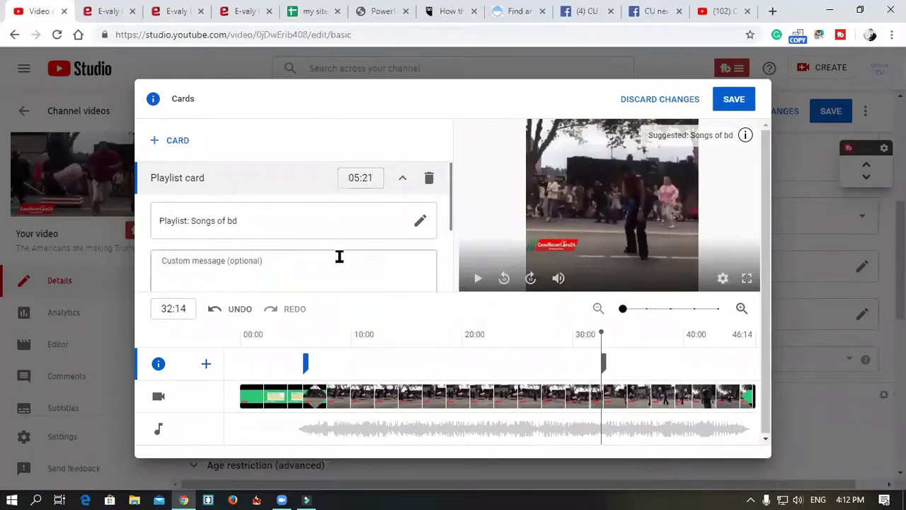
Move the video card's timeline marker to about 05:21
{"action": "left_click", "coordinate": [603, 362]}
{"action": "left_click_drag", "start_coordinate": [569, 359], "coordinate": [307, 354]}
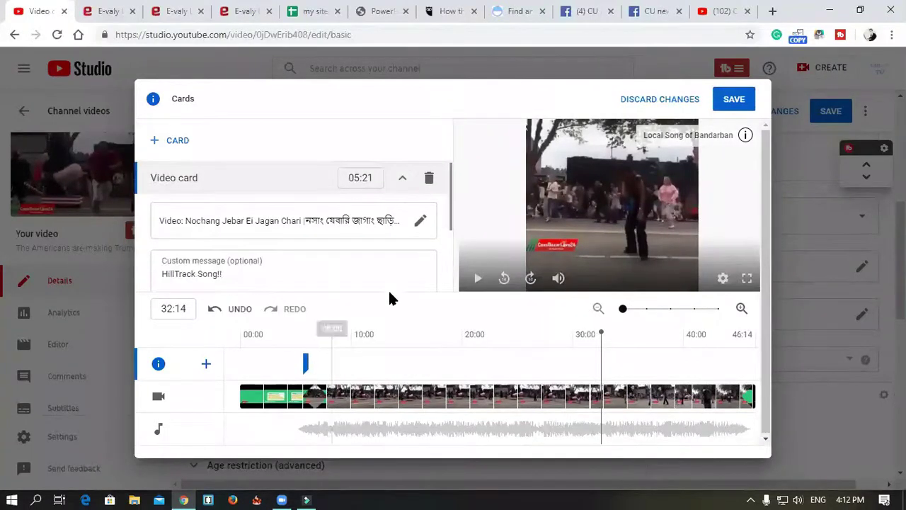
{"action": "scroll", "coordinate": [292, 186], "scroll_direction": "down", "scroll_amount": 3}
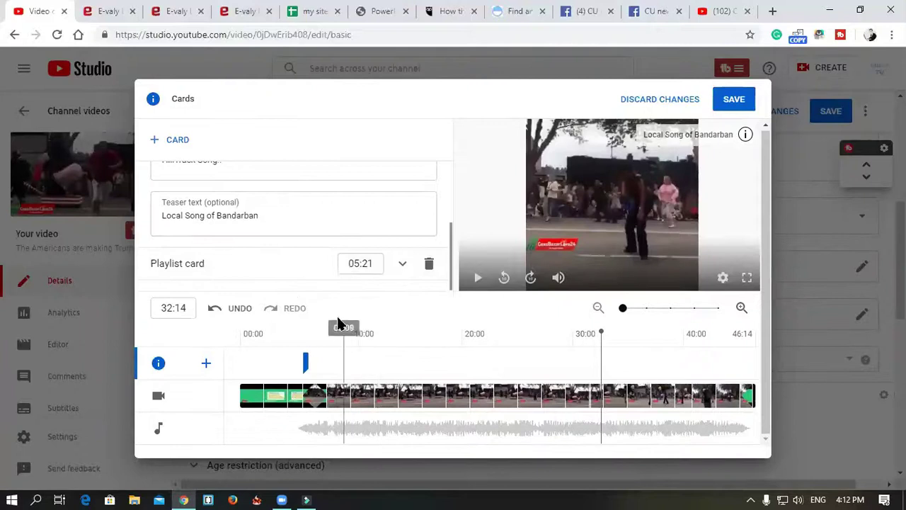
Change the playlist card's start time to 40:21
{"action": "left_click", "coordinate": [365, 264]}
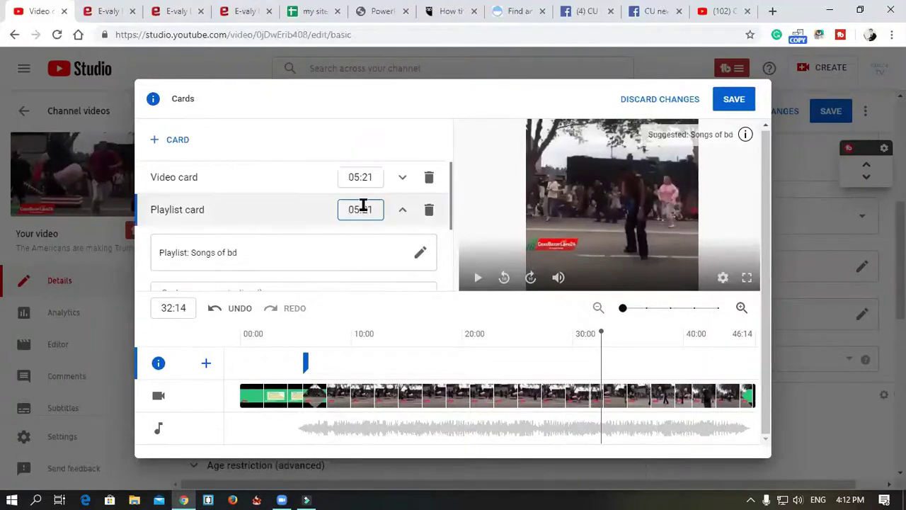
{"action": "key", "text": "BackSpace"}
{"action": "key", "text": "BackSpace"}
{"action": "key", "text": "BackSpace"}
{"action": "type", "text": "40"}
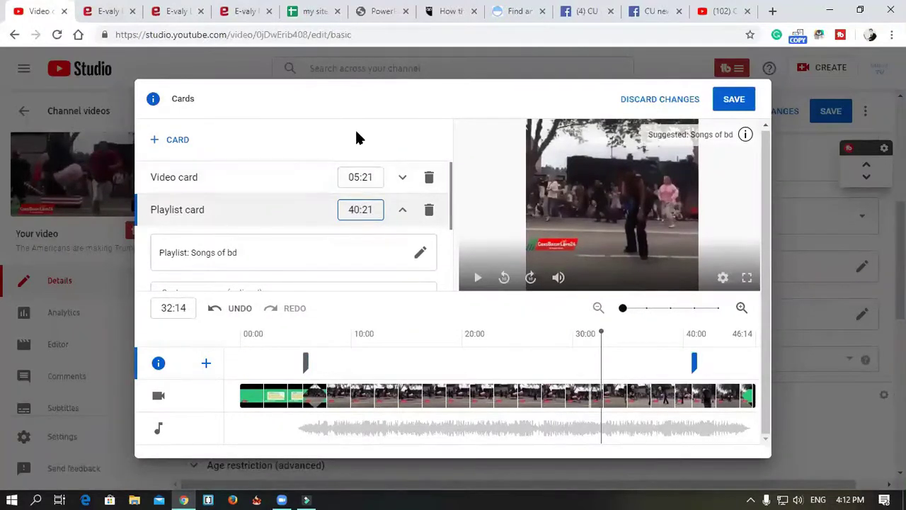
{"action": "left_click", "coordinate": [356, 131]}
Give the playlist card the teaser text 'Mirakkel Arman Song's' and collapse its details
{"action": "scroll", "coordinate": [407, 244], "scroll_direction": "down", "scroll_amount": 2}
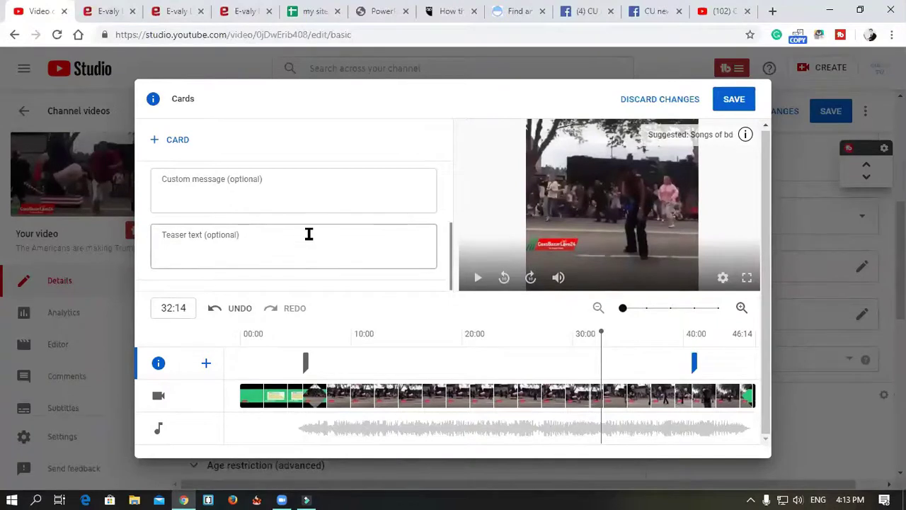
{"action": "scroll", "coordinate": [309, 234], "scroll_direction": "up", "scroll_amount": 2}
{"action": "scroll", "coordinate": [265, 241], "scroll_direction": "down", "scroll_amount": 2}
{"action": "left_click", "coordinate": [326, 228]}
{"action": "scroll", "coordinate": [283, 212], "scroll_direction": "up", "scroll_amount": 2}
{"action": "scroll", "coordinate": [262, 241], "scroll_direction": "down", "scroll_amount": 2}
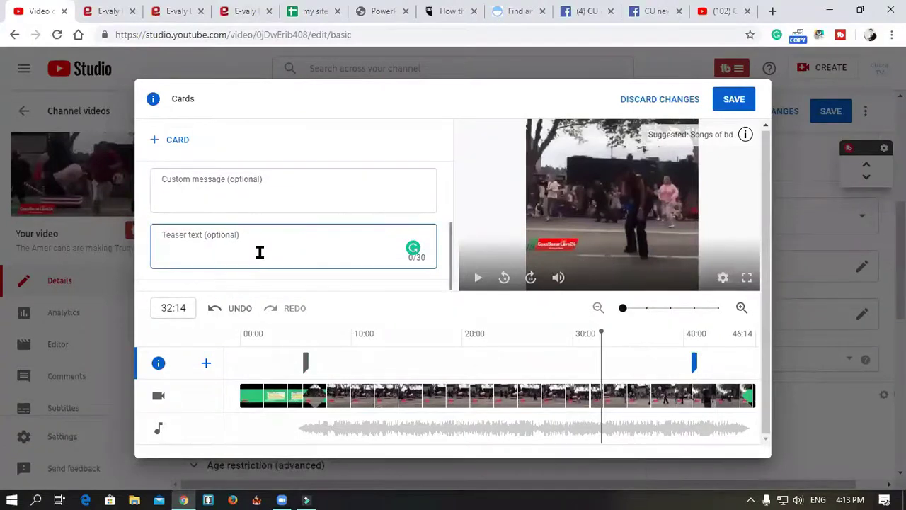
{"action": "type", "text": "mirakkel Ara"}
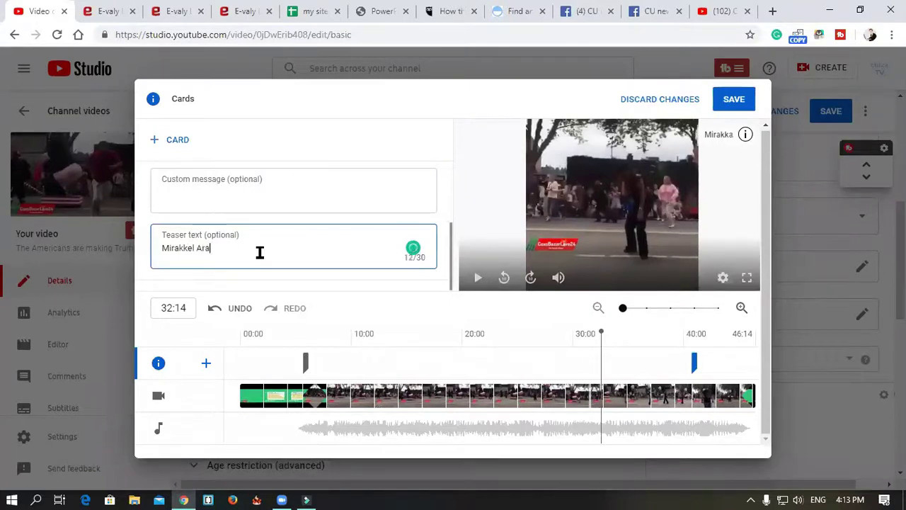
{"action": "key", "text": "BackSpace"}
{"action": "type", "text": "m"}
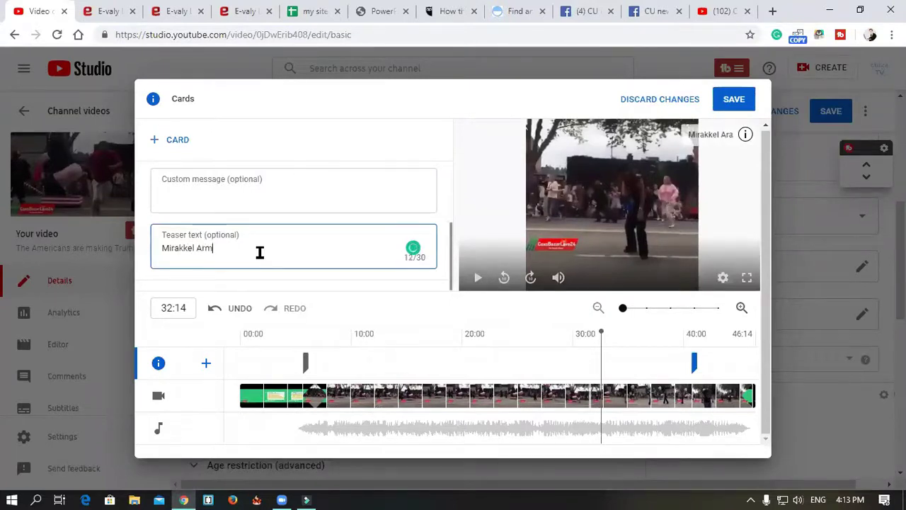
{"action": "type", "text": "'s"}
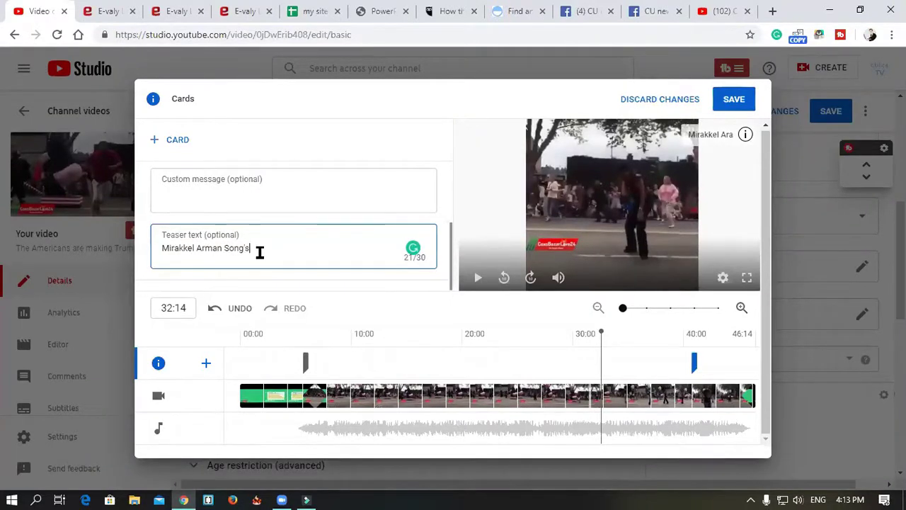
{"action": "scroll", "coordinate": [376, 198], "scroll_direction": "up", "scroll_amount": 3}
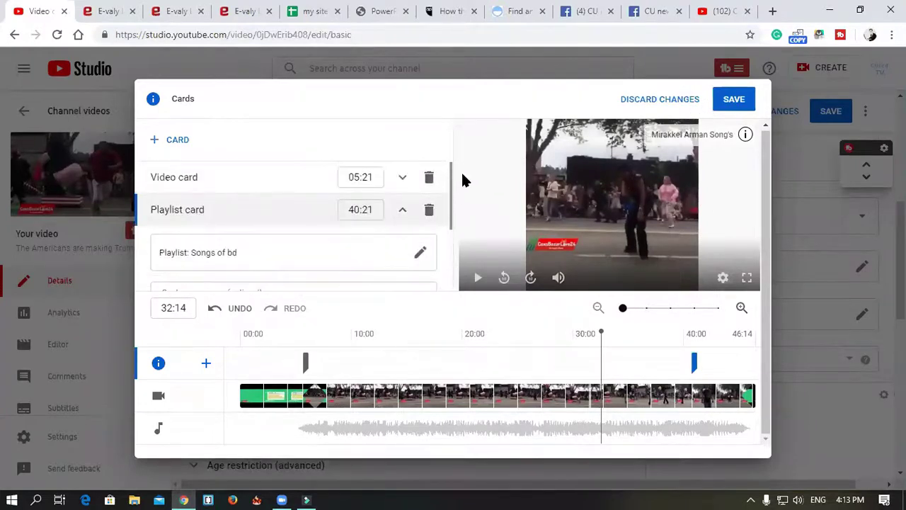
{"action": "left_click", "coordinate": [404, 212]}
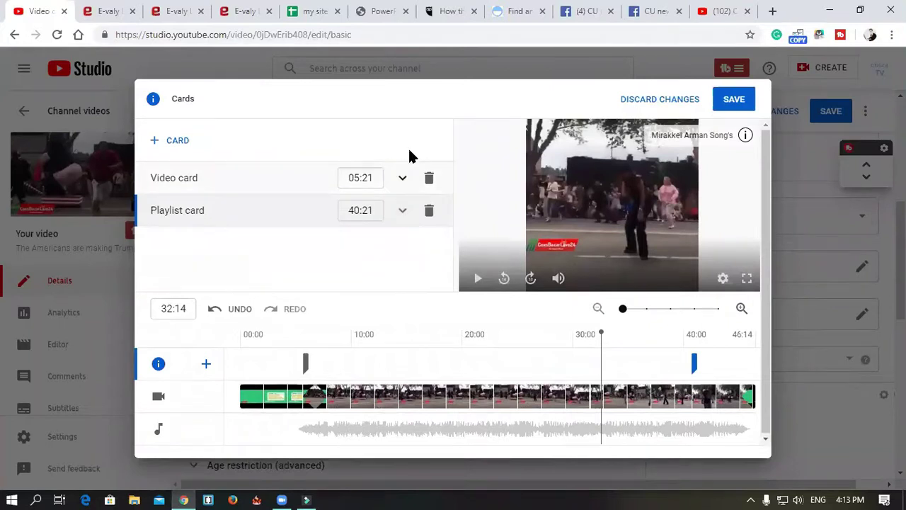
Add a channel card and select the creator's channel by searching for it by name
{"action": "left_click", "coordinate": [174, 140]}
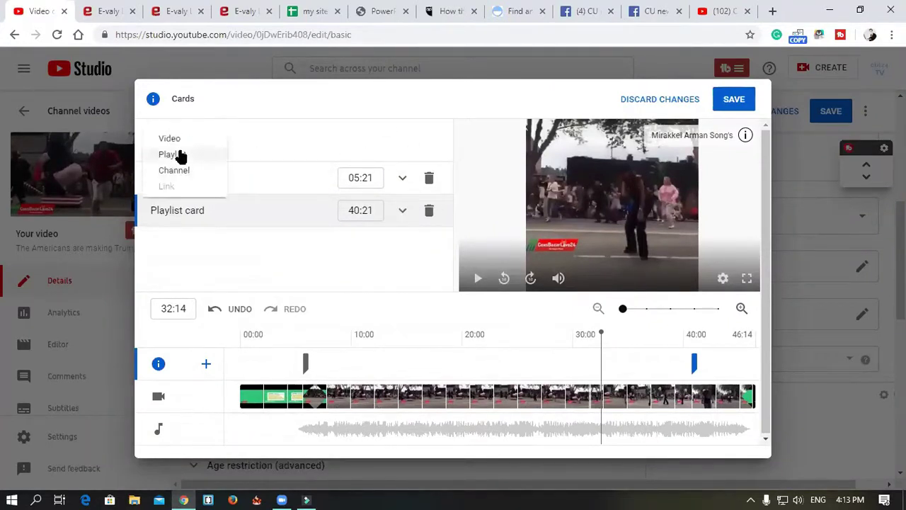
{"action": "left_click", "coordinate": [174, 171]}
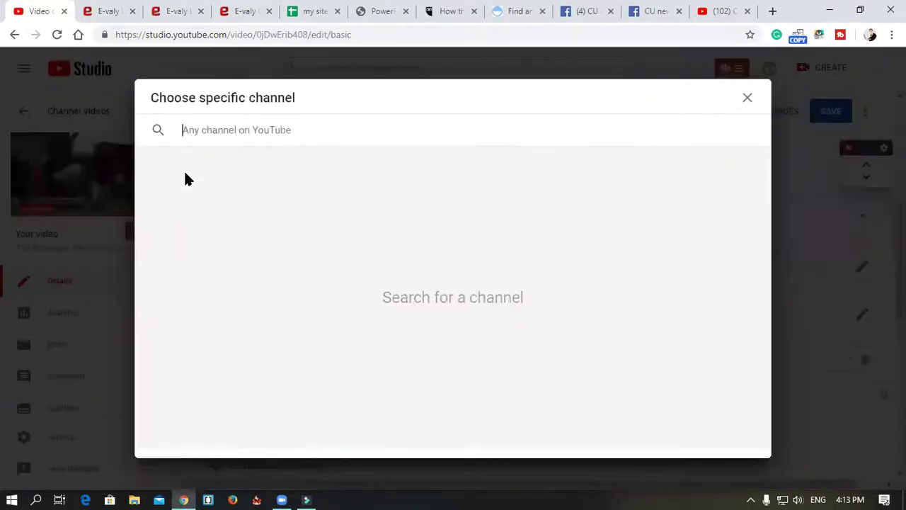
{"action": "left_click", "coordinate": [722, 11]}
{"action": "scroll", "coordinate": [263, 348], "scroll_direction": "down", "scroll_amount": 2}
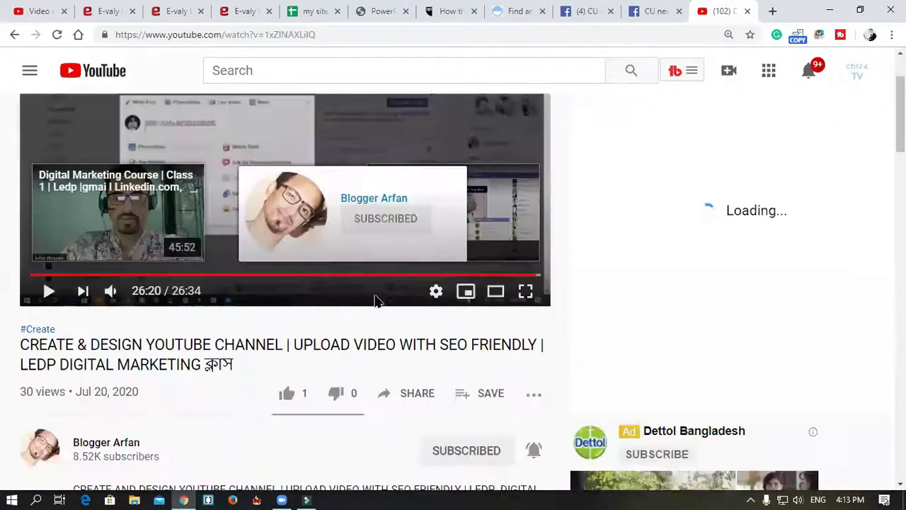
{"action": "right_click", "coordinate": [99, 422]}
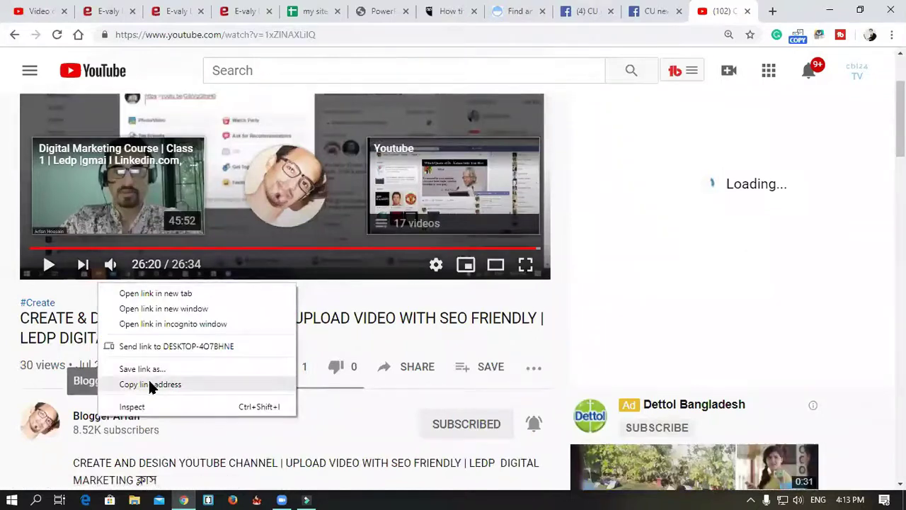
{"action": "left_click", "coordinate": [148, 378]}
{"action": "left_click", "coordinate": [43, 11]}
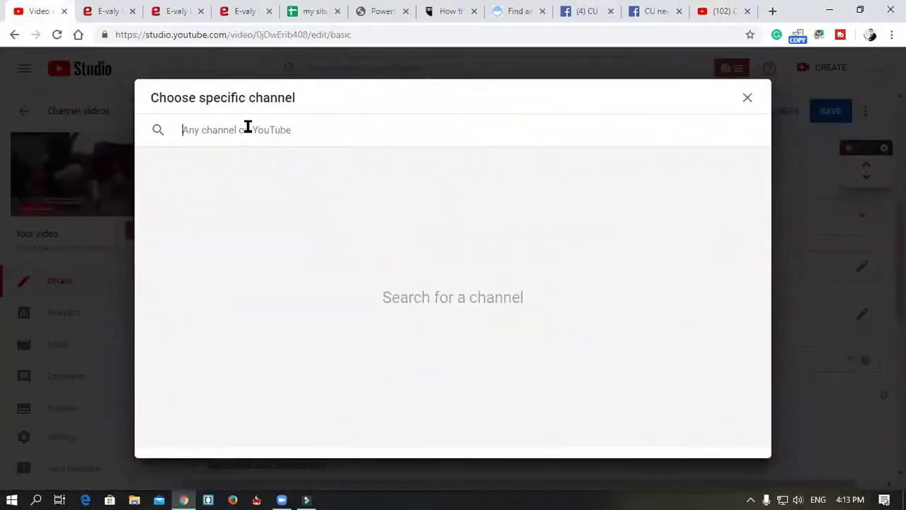
{"action": "type", "text": "bloog"}
{"action": "key", "text": "BackSpace"}
{"action": "key", "text": "BackSpace"}
{"action": "type", "text": "gg"}
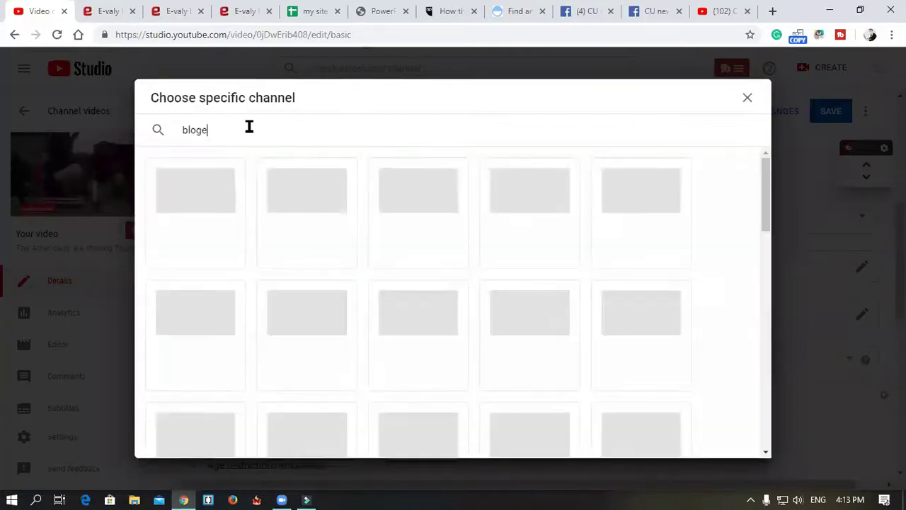
{"action": "type", "text": "er arfan"}
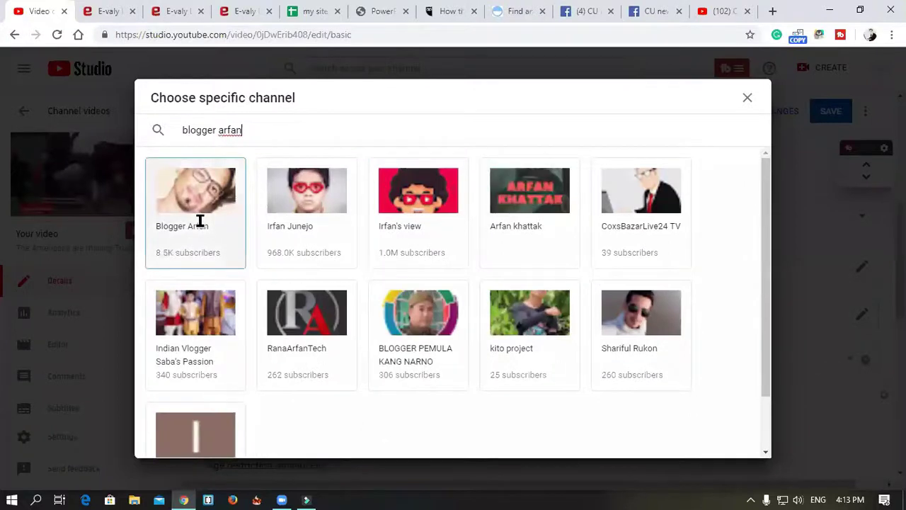
{"action": "left_click", "coordinate": [226, 177]}
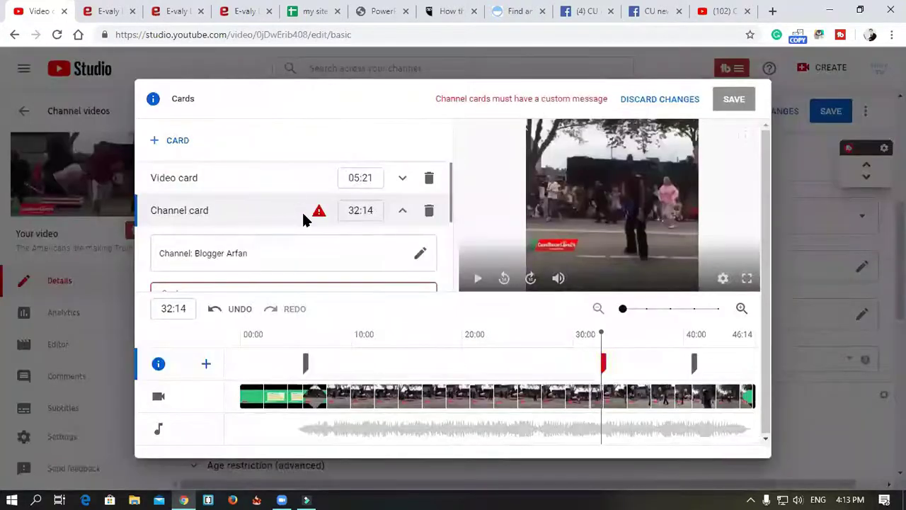
Set the channel card's custom message to 'Tech Master' and its teaser to 'Freelancer' plus the creator's name
{"action": "scroll", "coordinate": [370, 241], "scroll_direction": "down", "scroll_amount": 1}
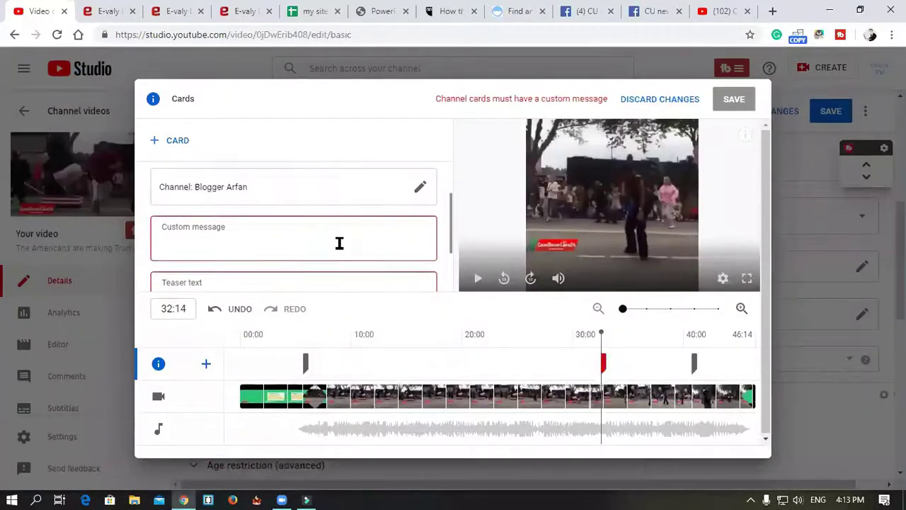
{"action": "left_click", "coordinate": [266, 247]}
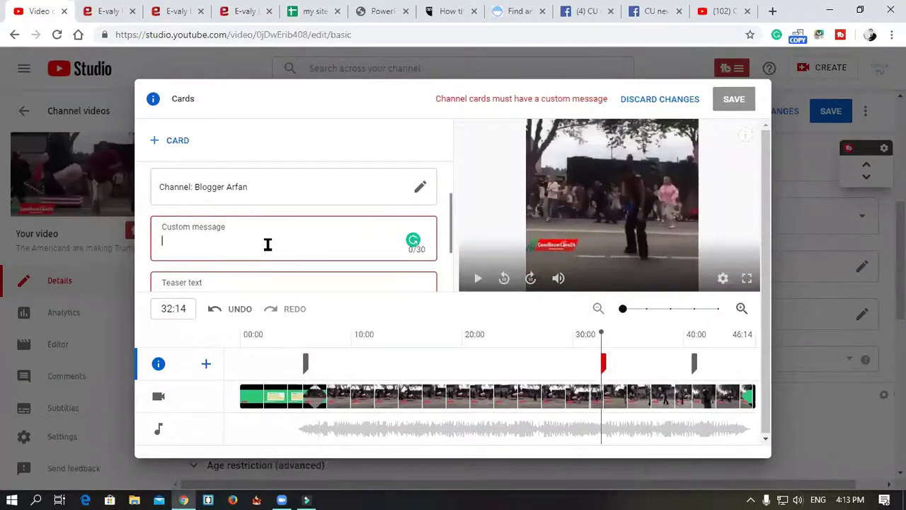
{"action": "type", "text": "er"}
{"action": "scroll", "coordinate": [217, 231], "scroll_direction": "down", "scroll_amount": 1}
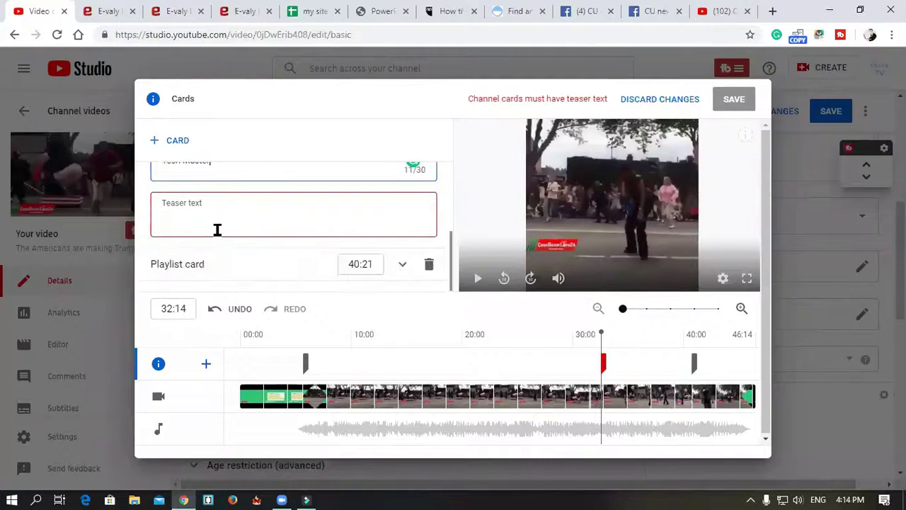
{"action": "left_click", "coordinate": [217, 229]}
{"action": "type", "text": "Bl"}
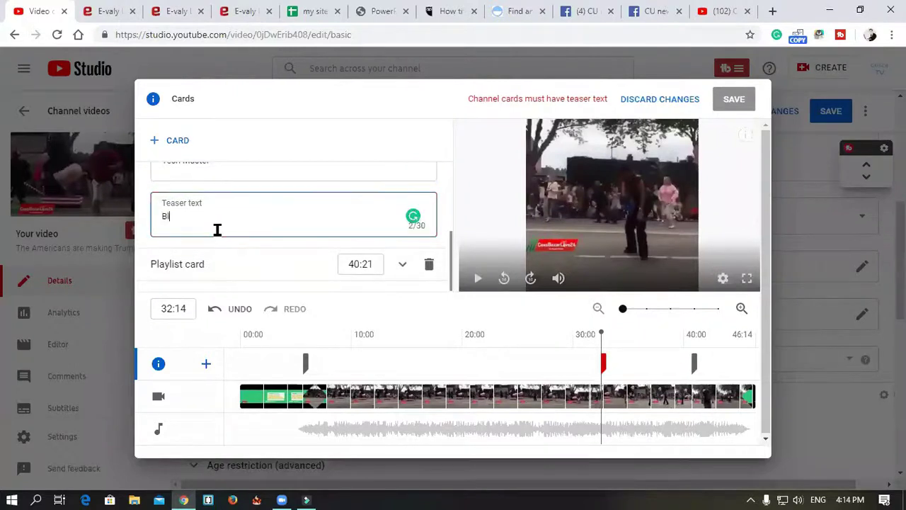
{"action": "type", "text": "ogger Ar"}
{"action": "key", "text": "BackSpace"}
{"action": "key", "text": "BackSpace"}
{"action": "key", "text": "BackSpace"}
{"action": "type", "text": "Fre"}
{"action": "type", "text": "elancer Arfan"}
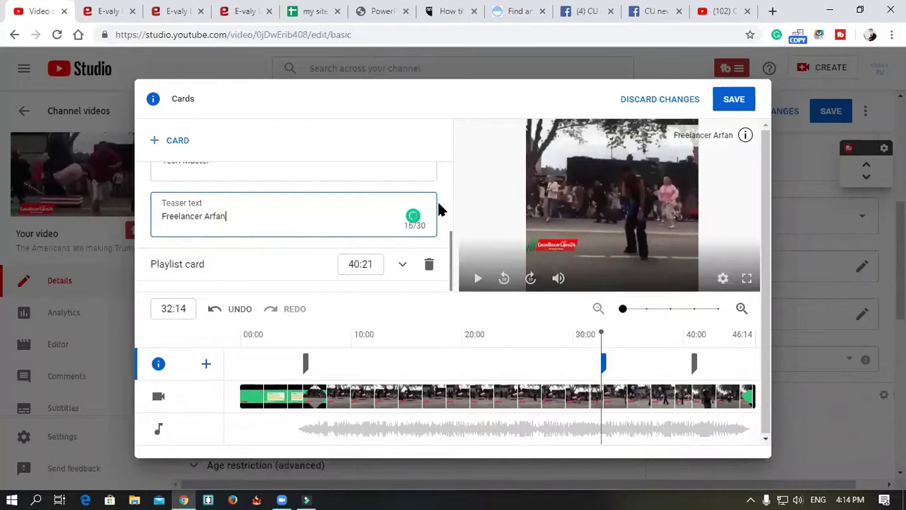
{"action": "scroll", "coordinate": [408, 204], "scroll_direction": "up", "scroll_amount": 3}
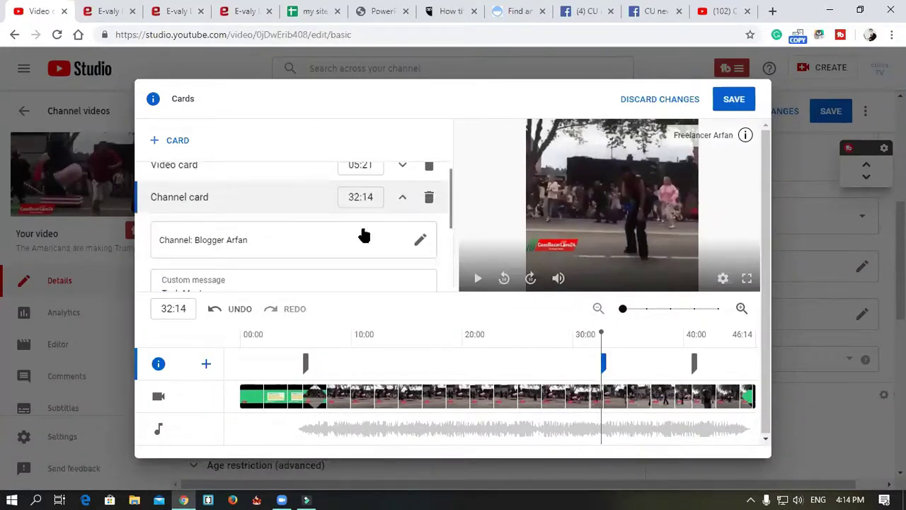
{"action": "scroll", "coordinate": [390, 247], "scroll_direction": "down", "scroll_amount": 2}
{"action": "scroll", "coordinate": [394, 243], "scroll_direction": "up", "scroll_amount": 3}
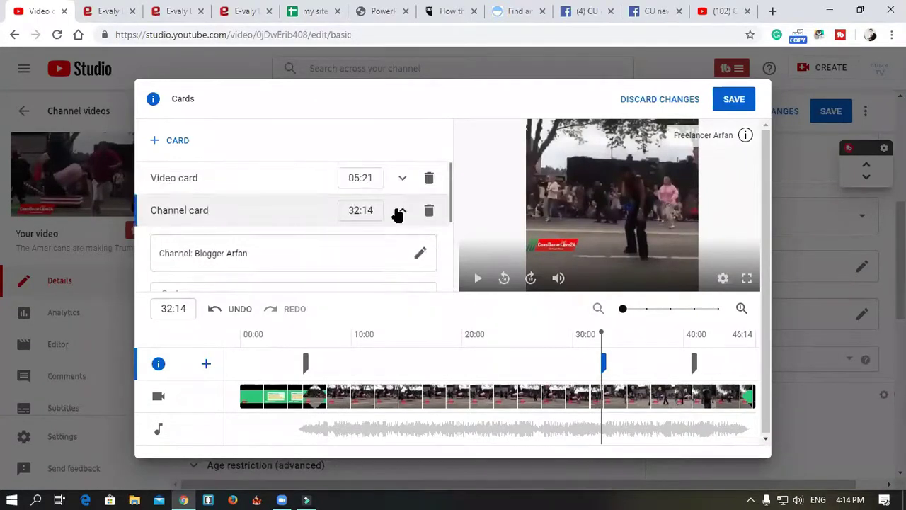
Collapse the channel card, drag it to about 21:11, and save all three cards
{"action": "left_click", "coordinate": [400, 212]}
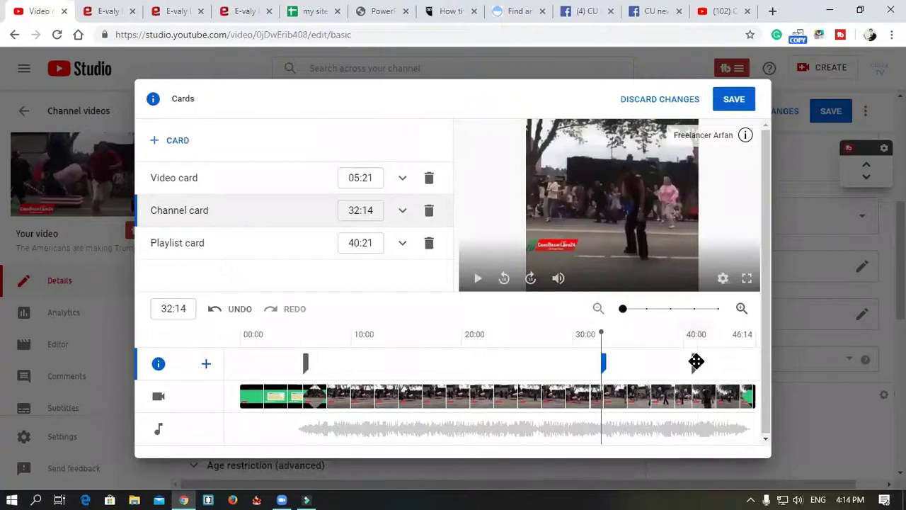
{"action": "left_click_drag", "start_coordinate": [603, 361], "coordinate": [603, 361]}
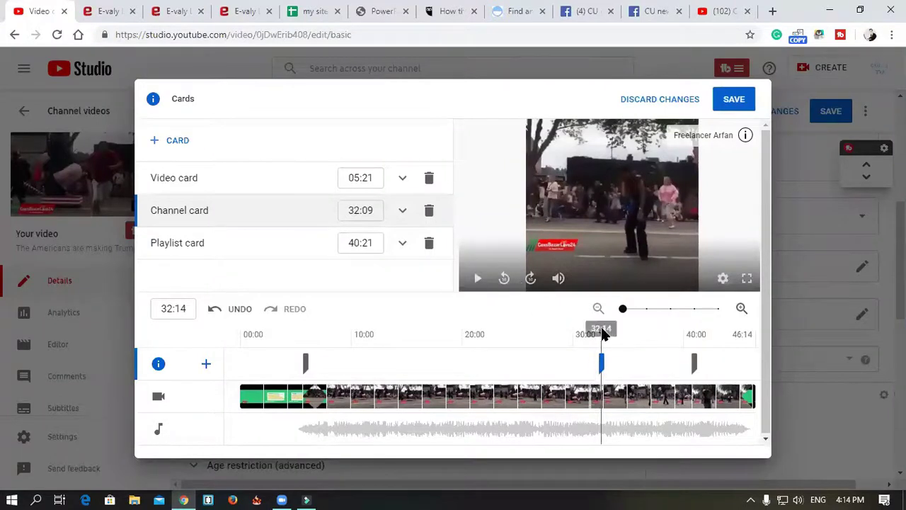
{"action": "left_click_drag", "start_coordinate": [602, 365], "coordinate": [479, 365]}
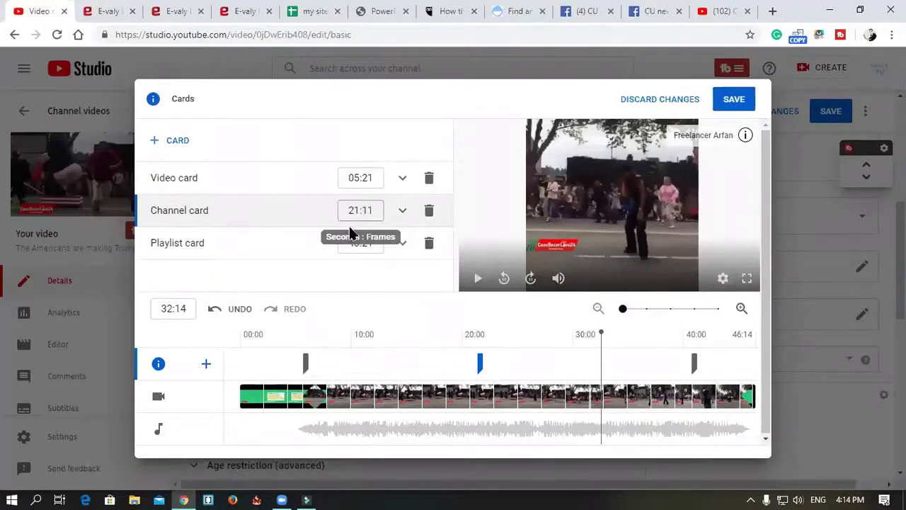
{"action": "left_click", "coordinate": [736, 103]}
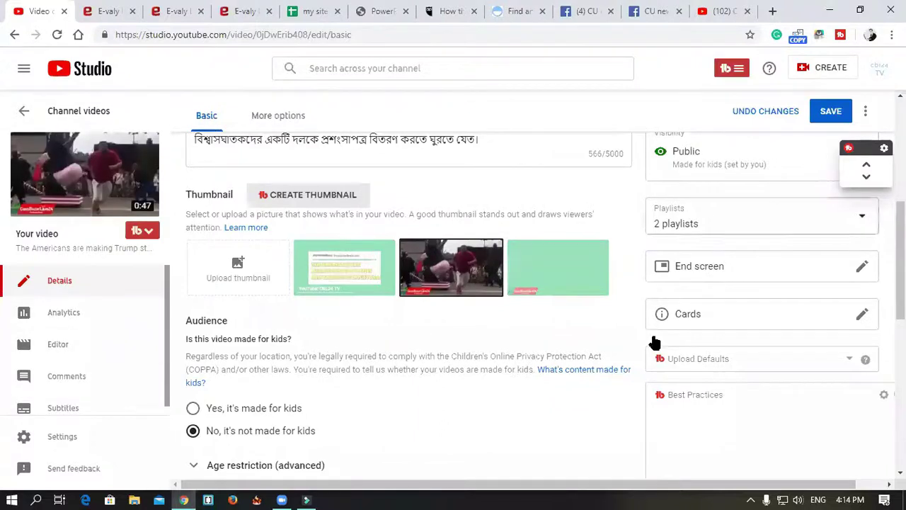
Save the Video details page and confirm the 'Changes saved' notice appears
{"action": "left_click", "coordinate": [290, 496]}
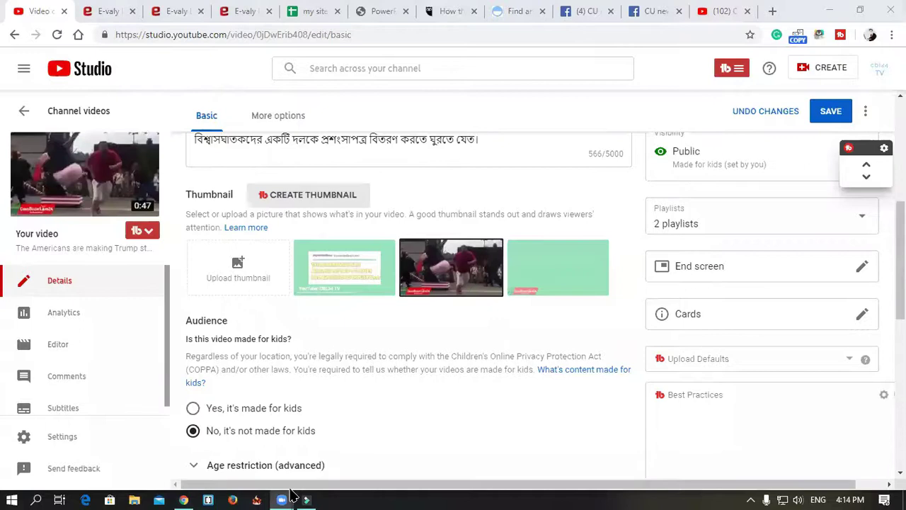
{"action": "left_click", "coordinate": [833, 113]}
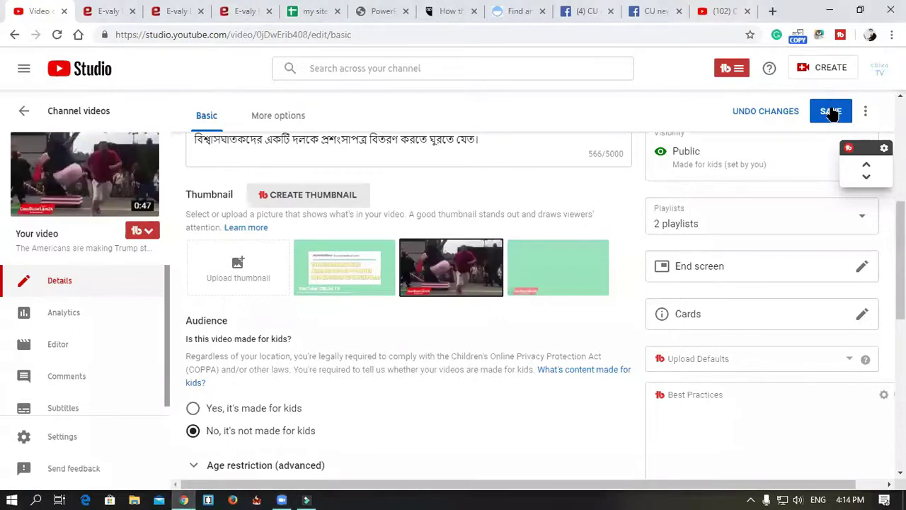
{"action": "left_click", "coordinate": [825, 113]}
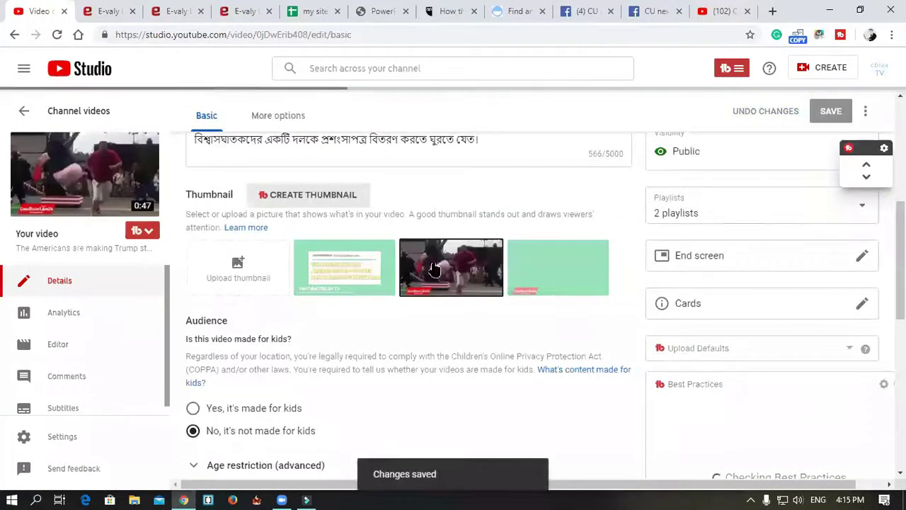
{"action": "scroll", "coordinate": [670, 214], "scroll_direction": "down", "scroll_amount": 1}
{"action": "scroll", "coordinate": [560, 192], "scroll_direction": "up", "scroll_amount": 4}
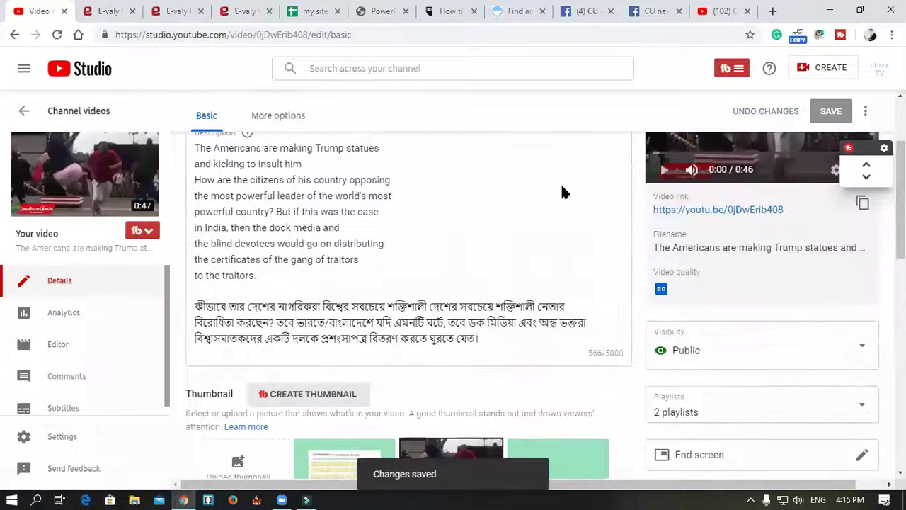
{"action": "scroll", "coordinate": [561, 191], "scroll_direction": "up", "scroll_amount": 2}
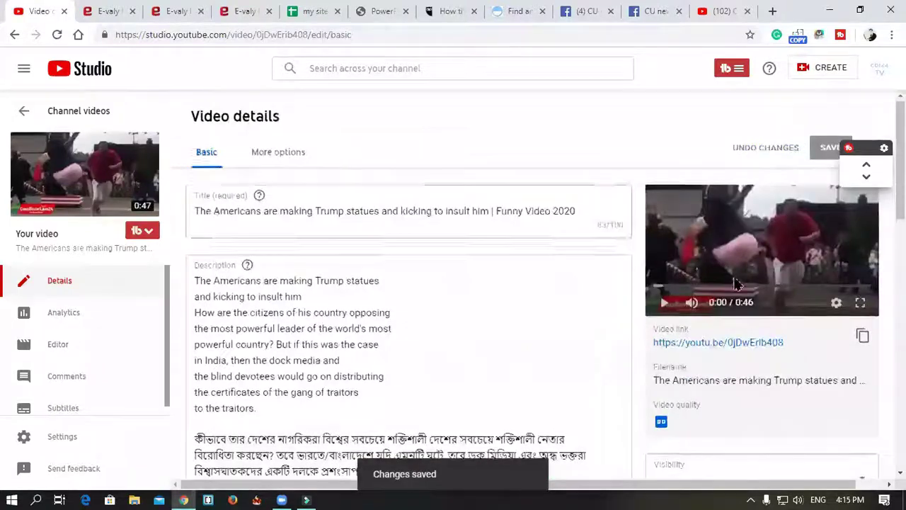
Open the video's watch page, play it, and inspect its cards panel
{"action": "left_click", "coordinate": [97, 177]}
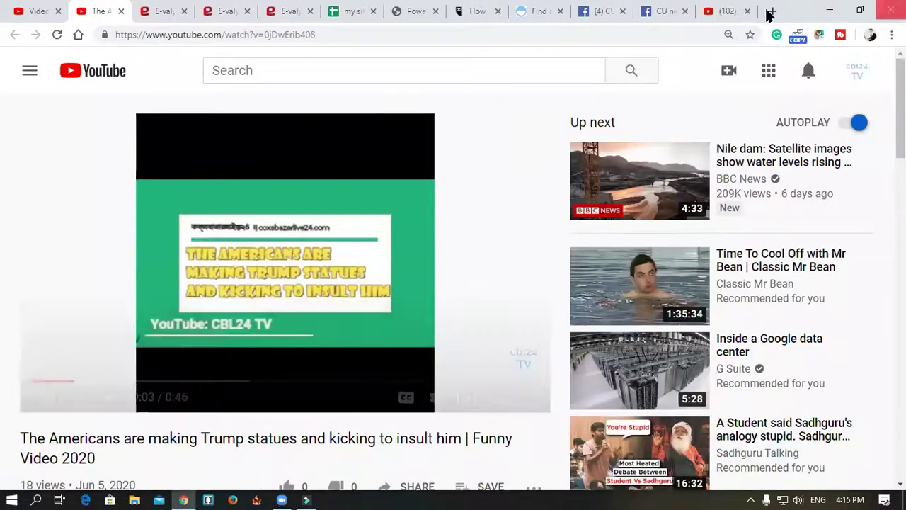
{"action": "left_click", "coordinate": [382, 274]}
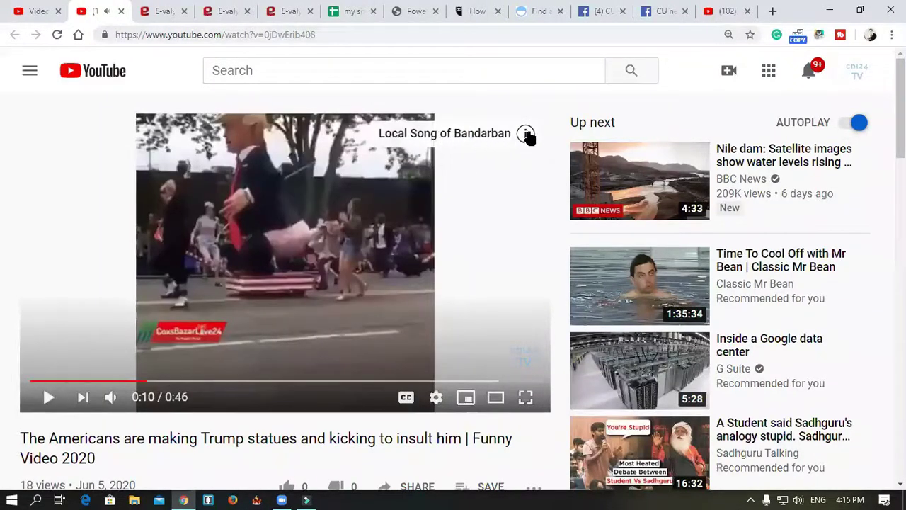
{"action": "left_click", "coordinate": [47, 395]}
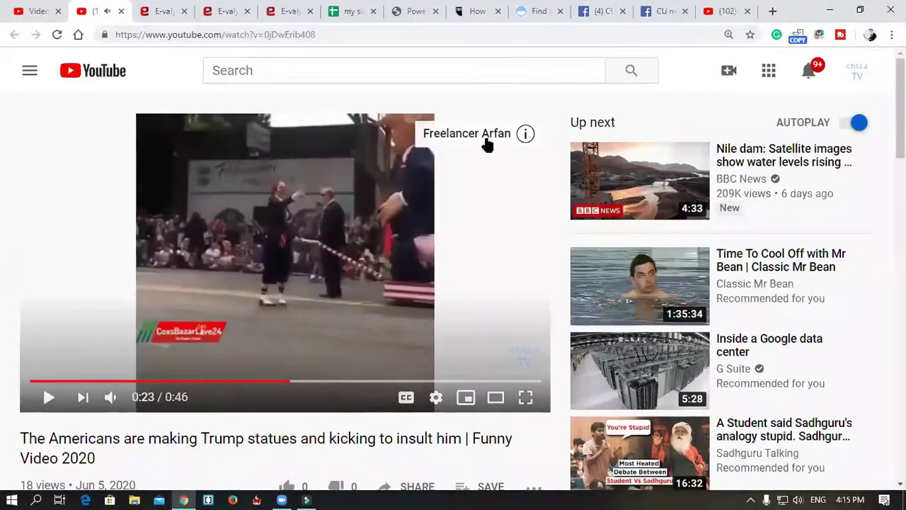
{"action": "left_click", "coordinate": [526, 134]}
{"action": "scroll", "coordinate": [473, 354], "scroll_direction": "down", "scroll_amount": 1}
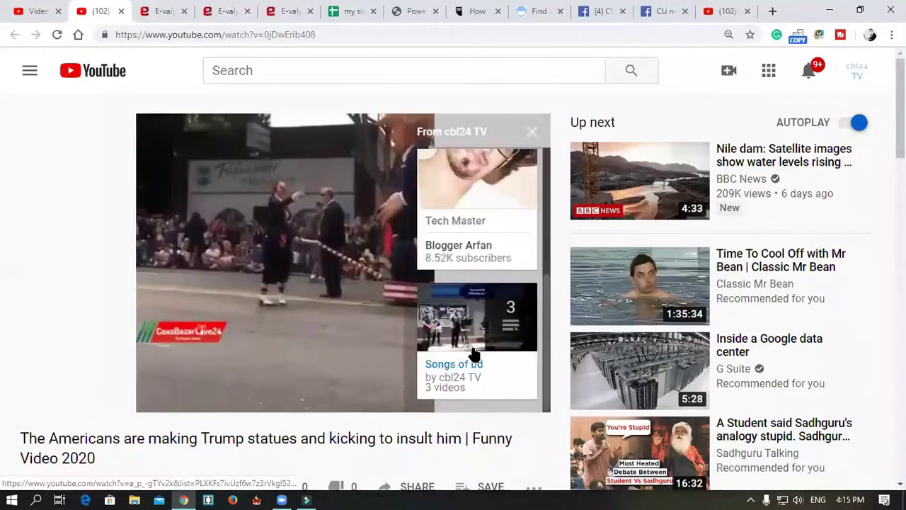
{"action": "scroll", "coordinate": [488, 326], "scroll_direction": "up", "scroll_amount": 2}
{"action": "scroll", "coordinate": [501, 262], "scroll_direction": "up", "scroll_amount": 2}
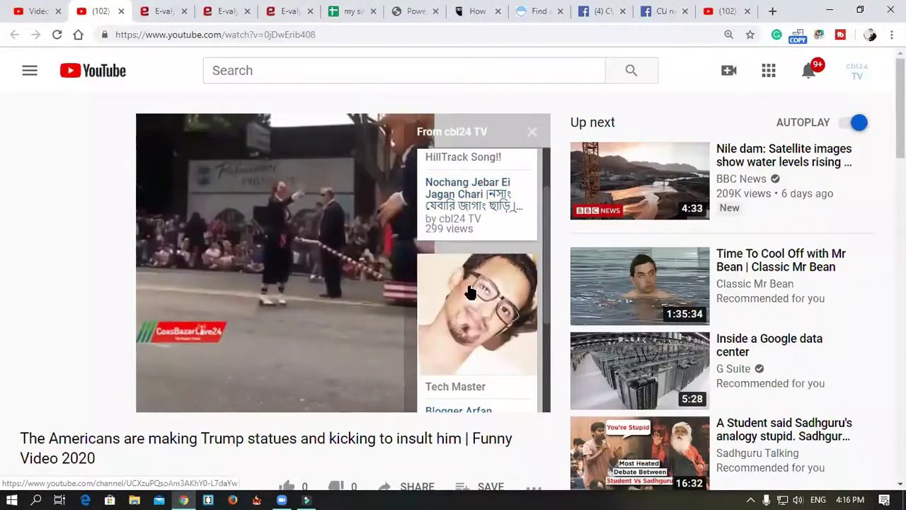
{"action": "left_click", "coordinate": [532, 132]}
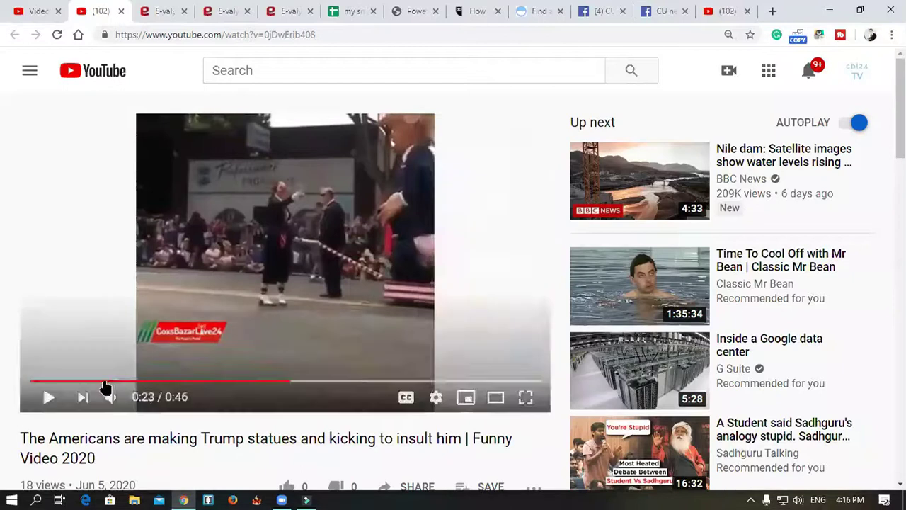
Pause at the playlist card, recheck the cards panel, then close the watch page
{"action": "key", "text": "space"}
{"action": "left_click", "coordinate": [253, 370]}
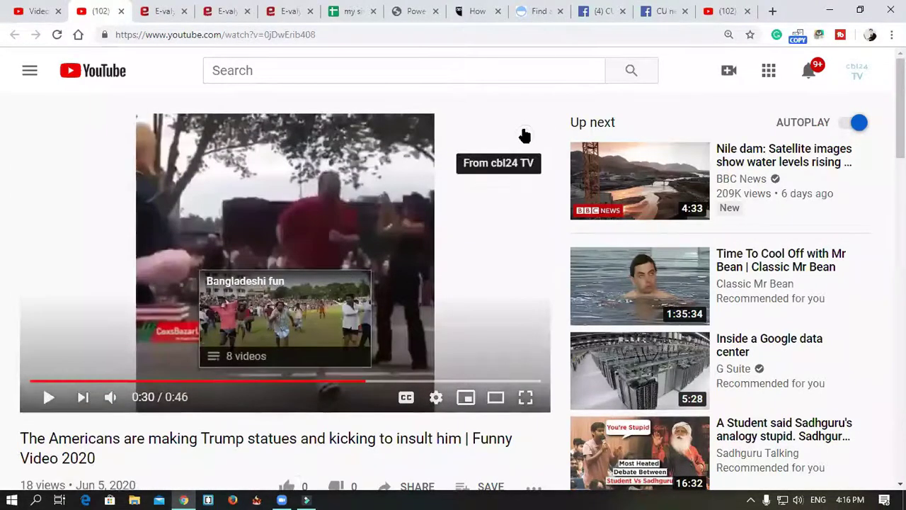
{"action": "left_click", "coordinate": [525, 135]}
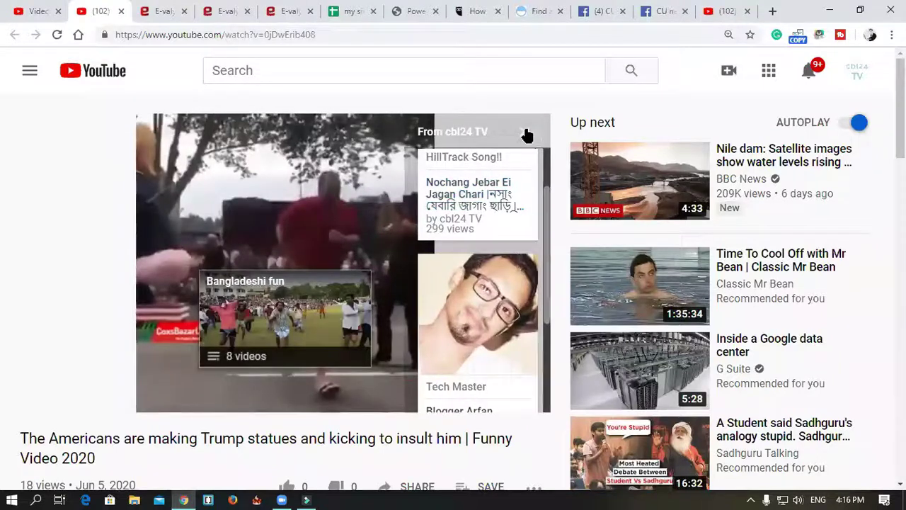
{"action": "left_click", "coordinate": [524, 135]}
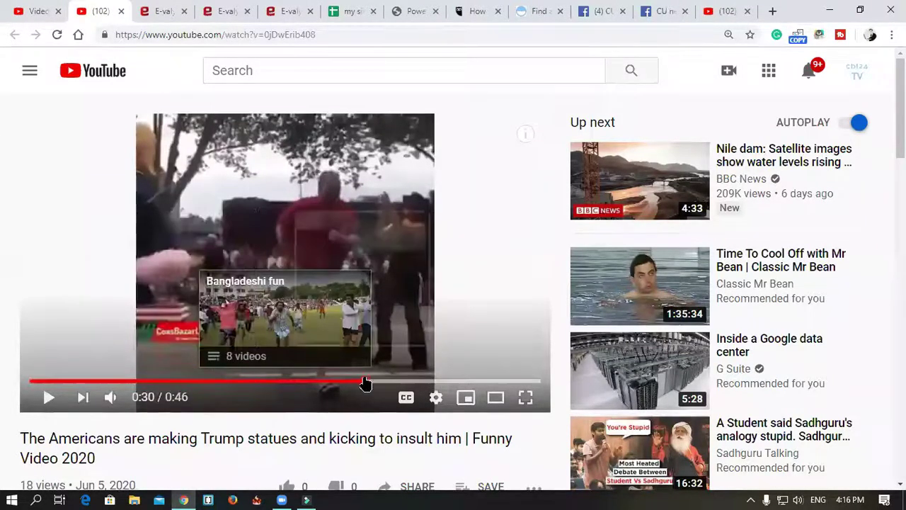
{"action": "left_click", "coordinate": [49, 397]}
{"action": "left_click", "coordinate": [121, 12]}
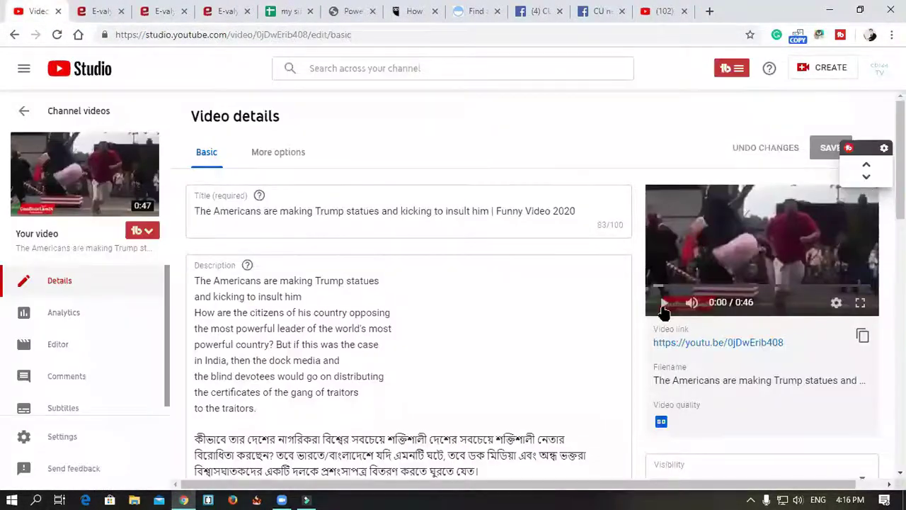
{"action": "scroll", "coordinate": [827, 314], "scroll_direction": "down", "scroll_amount": 3}
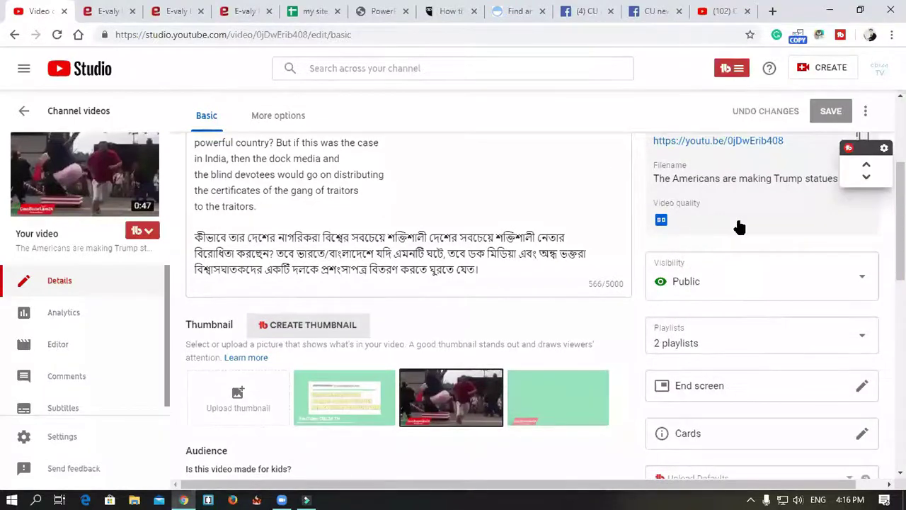
{"action": "scroll", "coordinate": [807, 216], "scroll_direction": "down", "scroll_amount": 2}
{"action": "scroll", "coordinate": [498, 189], "scroll_direction": "up", "scroll_amount": 2}
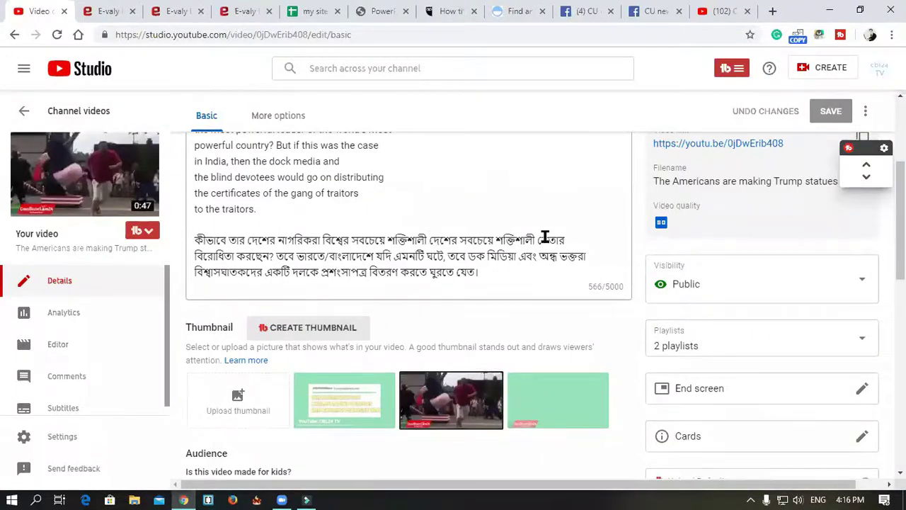
{"action": "scroll", "coordinate": [311, 278], "scroll_direction": "down", "scroll_amount": 2}
{"action": "scroll", "coordinate": [486, 267], "scroll_direction": "down", "scroll_amount": 2}
{"action": "scroll", "coordinate": [475, 270], "scroll_direction": "down", "scroll_amount": 3}
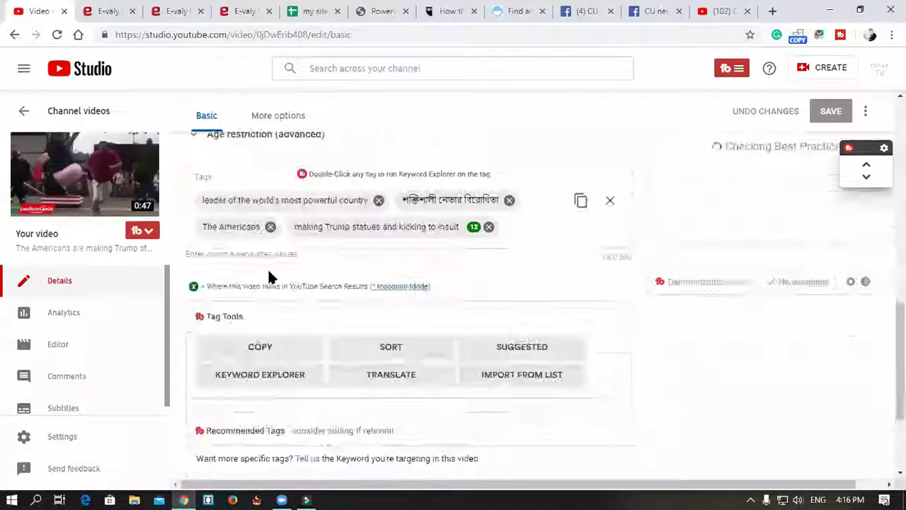